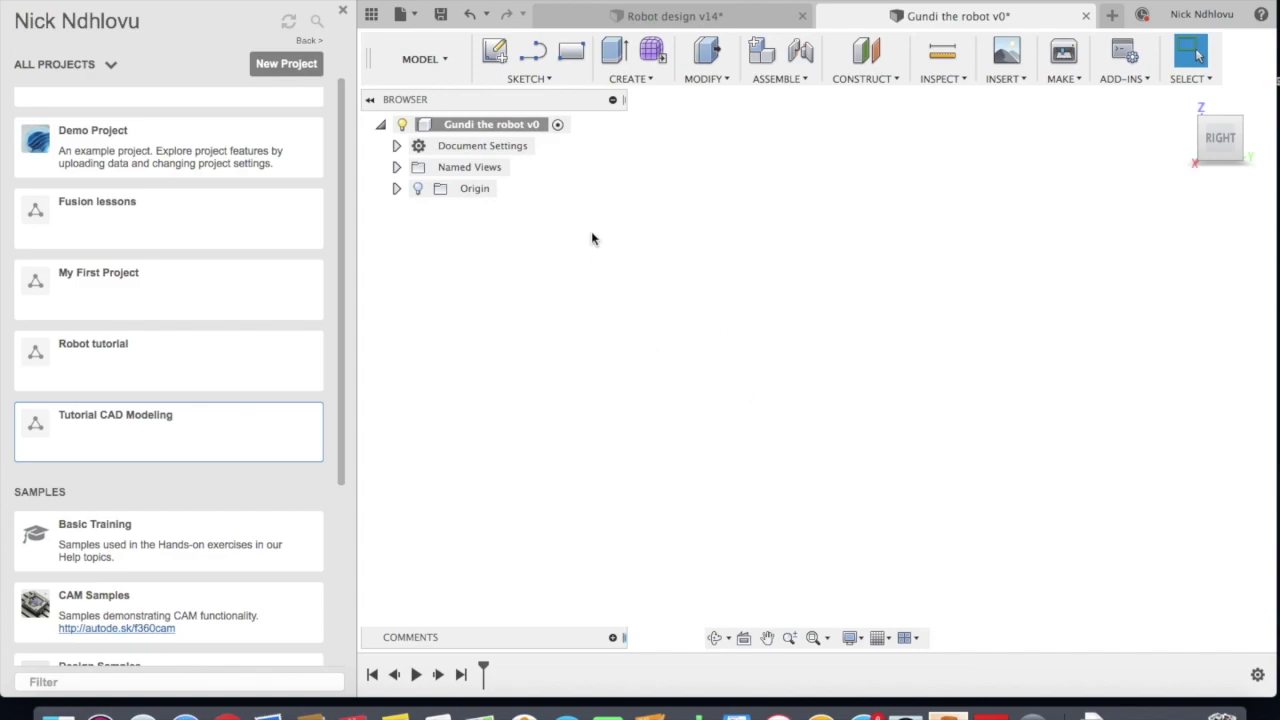
Make the origin planes and axes visible and examine them from several angles with Free Orbit
{"action": "left_click", "coordinate": [420, 197]}
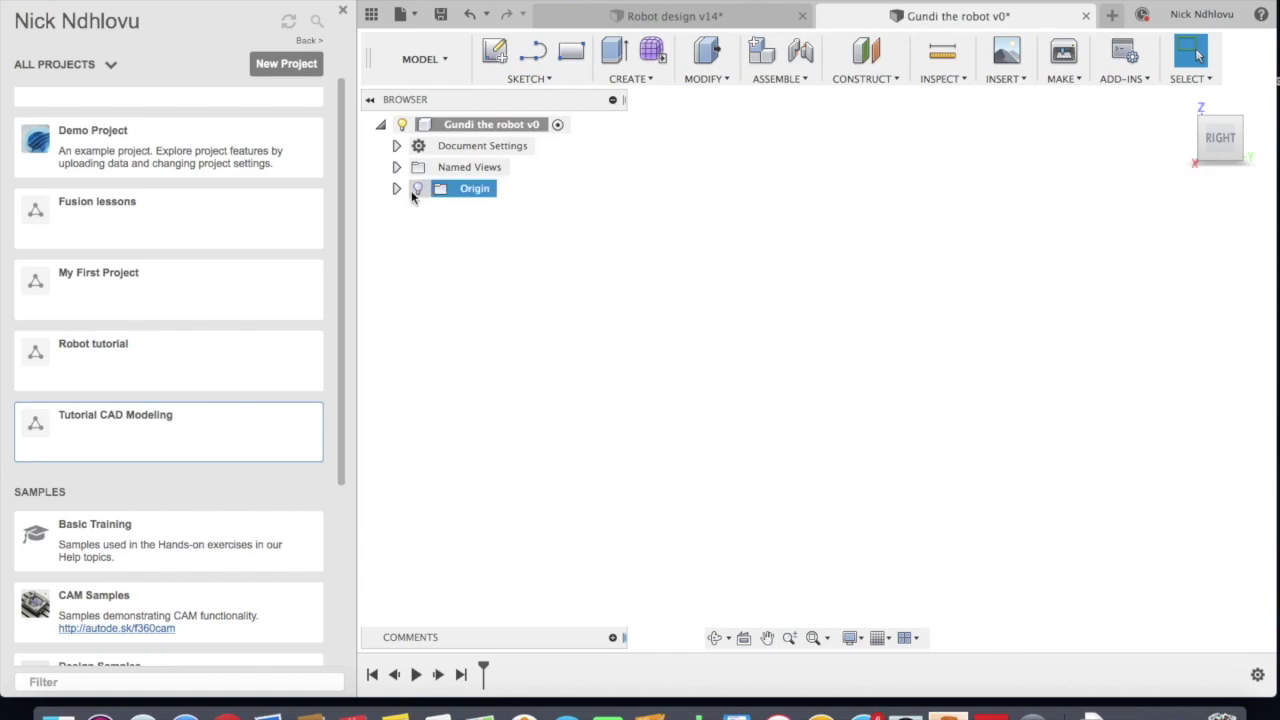
{"action": "left_click", "coordinate": [418, 190]}
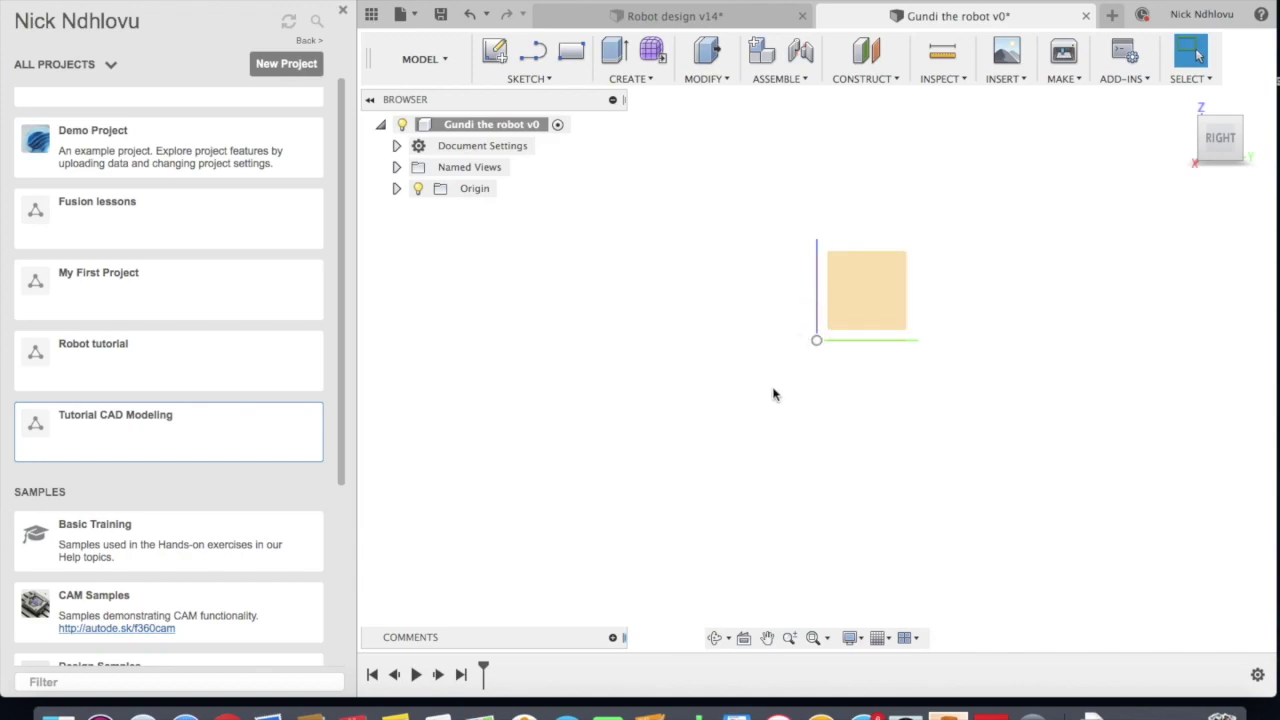
{"action": "left_click", "coordinate": [716, 640]}
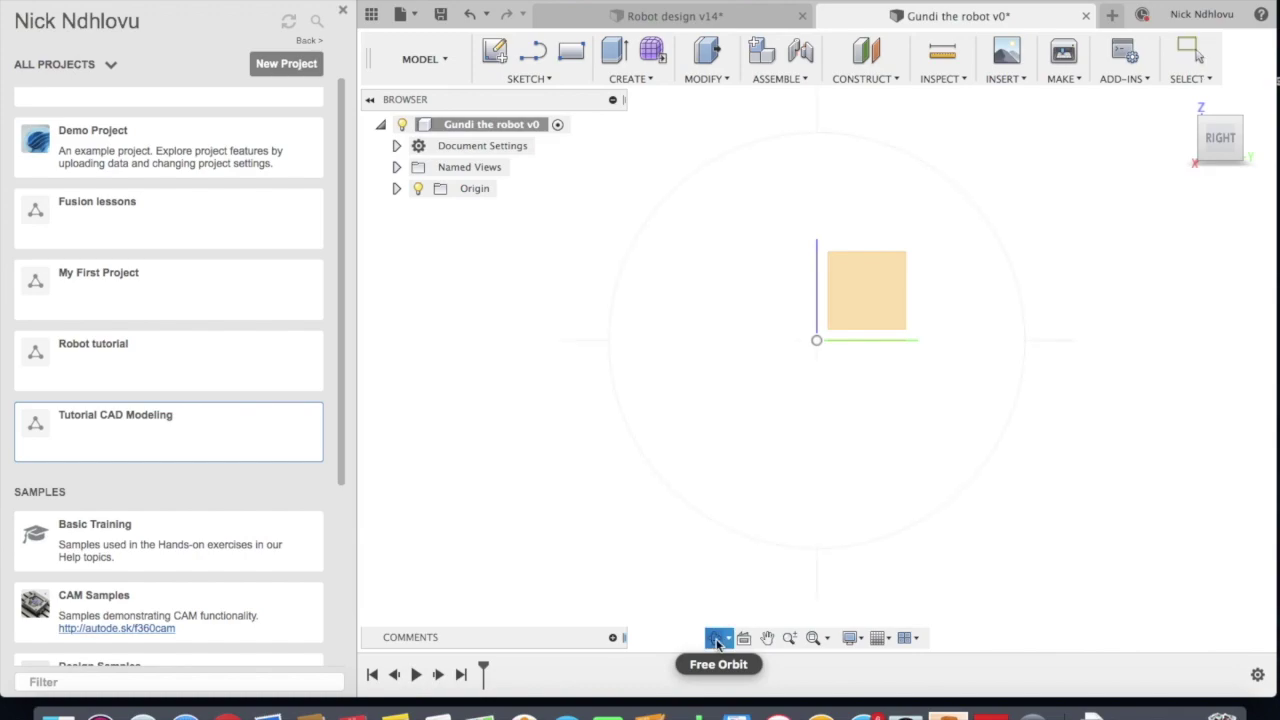
{"action": "left_click_drag", "start_coordinate": [851, 320], "coordinate": [834, 353]}
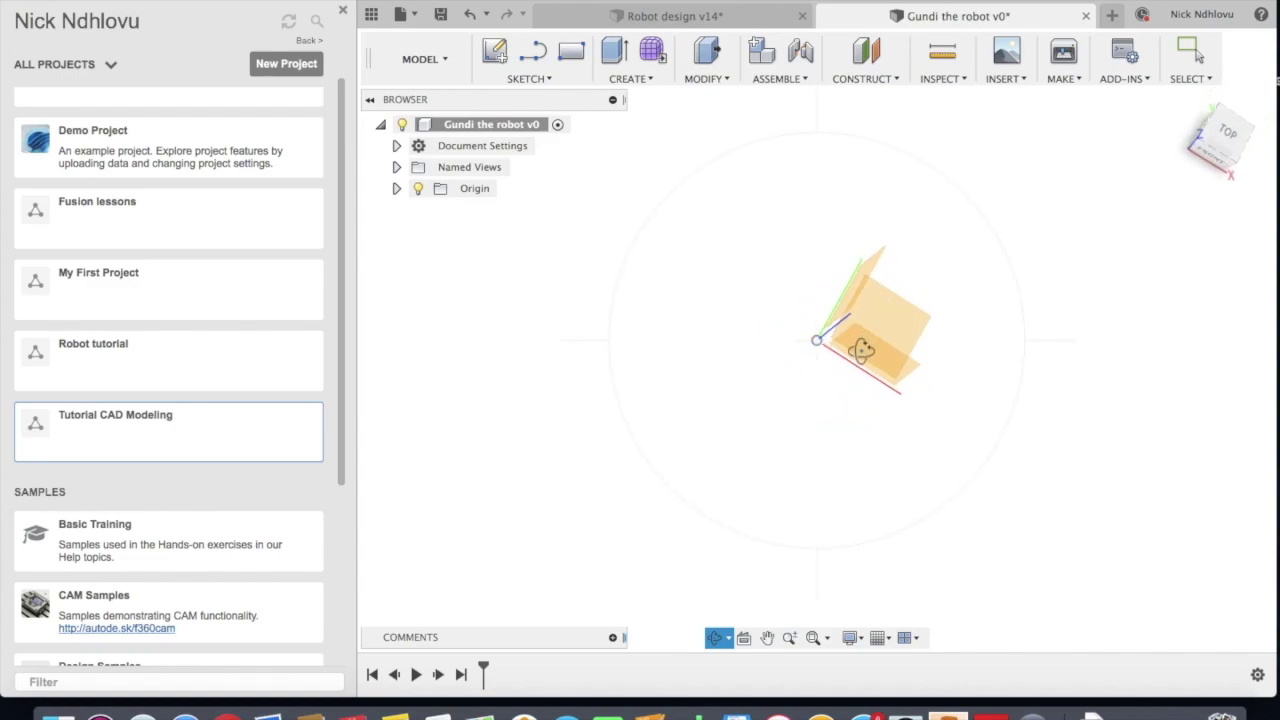
{"action": "left_click_drag", "start_coordinate": [881, 318], "coordinate": [881, 373]}
{"action": "left_click_drag", "start_coordinate": [785, 306], "coordinate": [805, 324]}
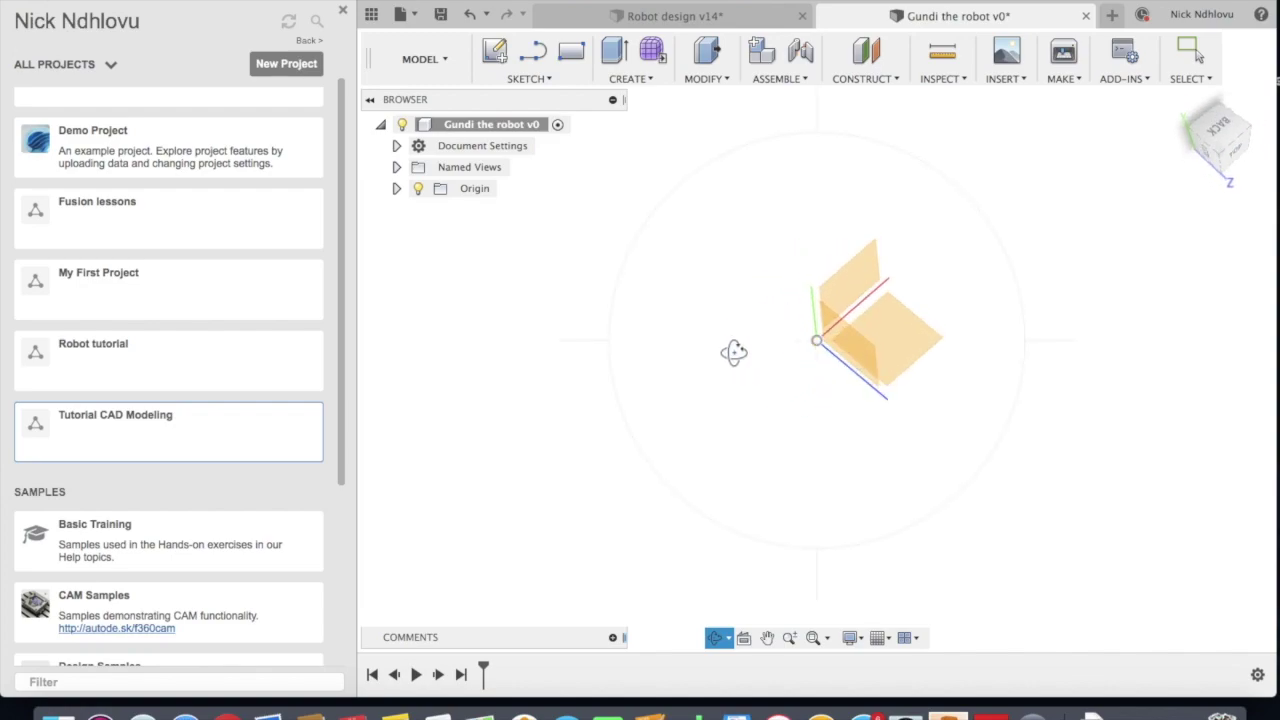
View the left side face-on with Look At, and use the ViewCube for the front, top, angled and right views of the origin planes
{"action": "left_click", "coordinate": [744, 645]}
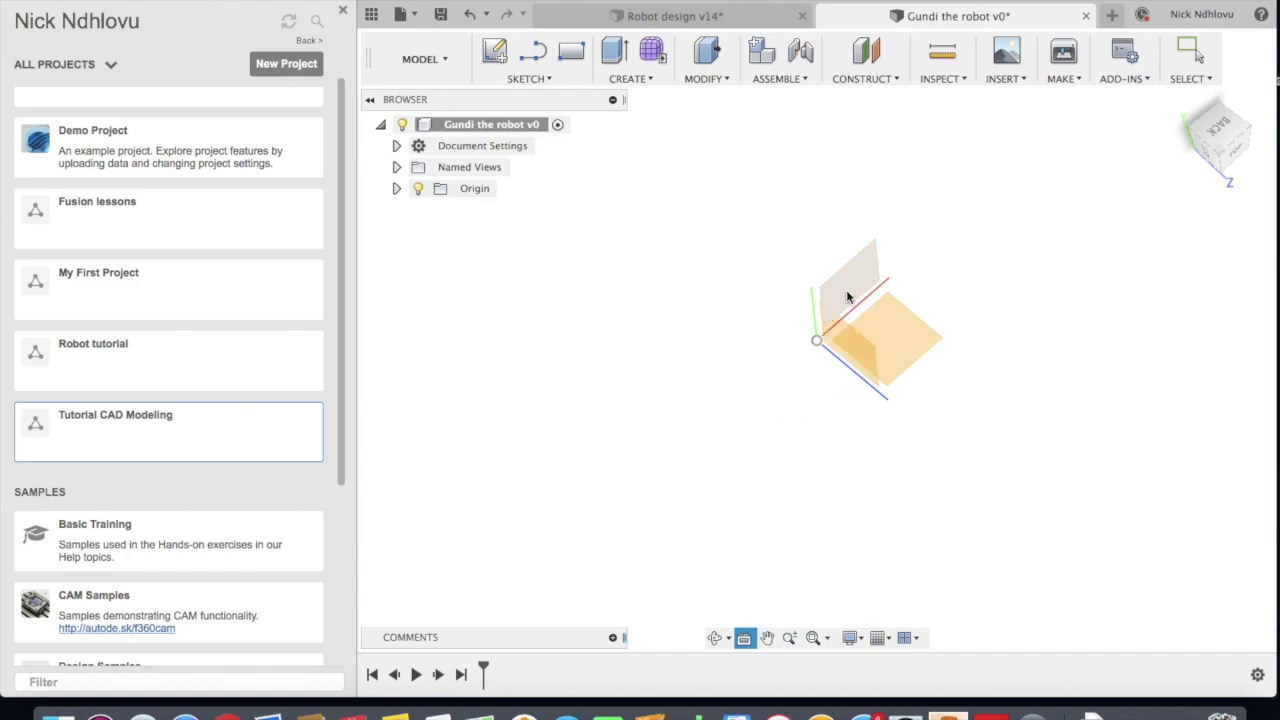
{"action": "left_click", "coordinate": [853, 360]}
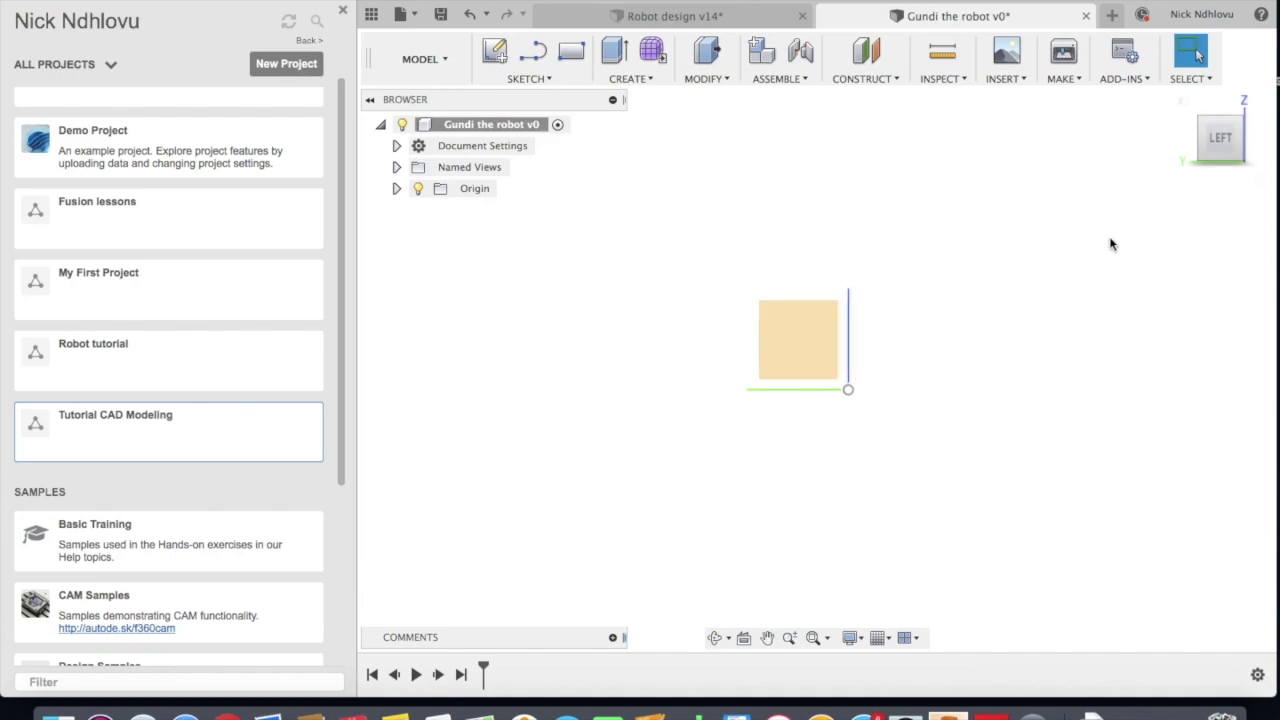
{"action": "mouse_move", "coordinate": [1195, 140]}
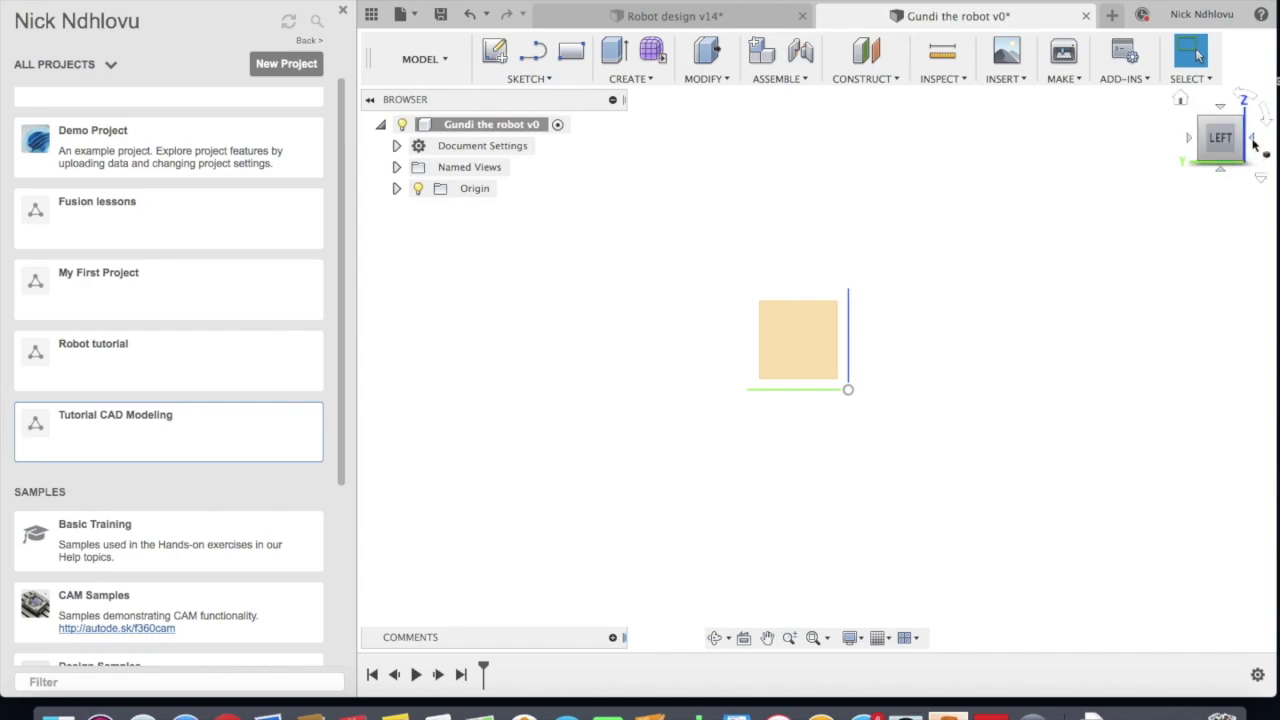
{"action": "left_click", "coordinate": [1253, 141]}
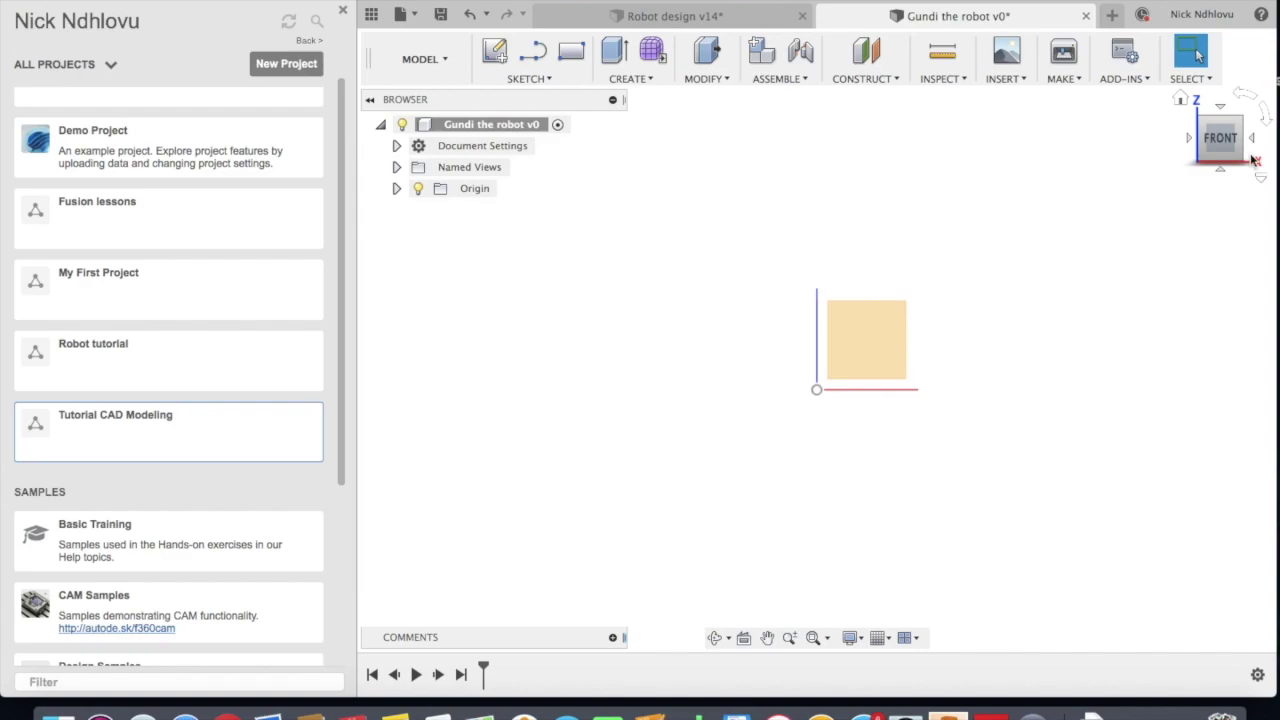
{"action": "left_click", "coordinate": [1220, 108]}
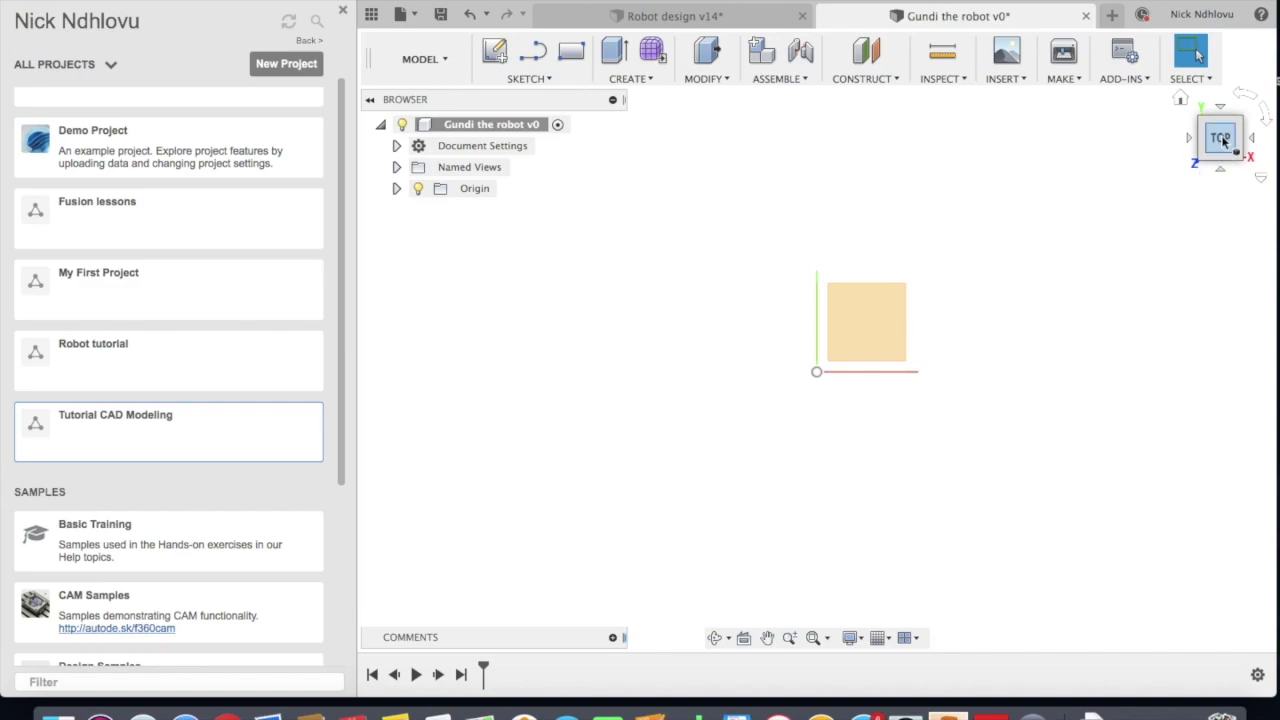
{"action": "mouse_move", "coordinate": [1226, 138]}
{"action": "left_mouse_down"}
{"action": "mouse_move", "coordinate": [1206, 170]}
{"action": "mouse_move", "coordinate": [1203, 232]}
{"action": "mouse_move", "coordinate": [1206, 196]}
{"action": "mouse_move", "coordinate": [1160, 150]}
{"action": "mouse_move", "coordinate": [1125, 158]}
{"action": "mouse_move", "coordinate": [1118, 220]}
{"action": "mouse_move", "coordinate": [1134, 226]}
{"action": "mouse_move", "coordinate": [1148, 204]}
{"action": "mouse_move", "coordinate": [1150, 134]}
{"action": "mouse_move", "coordinate": [1134, 188]}
{"action": "mouse_move", "coordinate": [1146, 206]}
{"action": "mouse_move", "coordinate": [1166, 204]}
{"action": "mouse_move", "coordinate": [1215, 150]}
{"action": "left_mouse_up"}
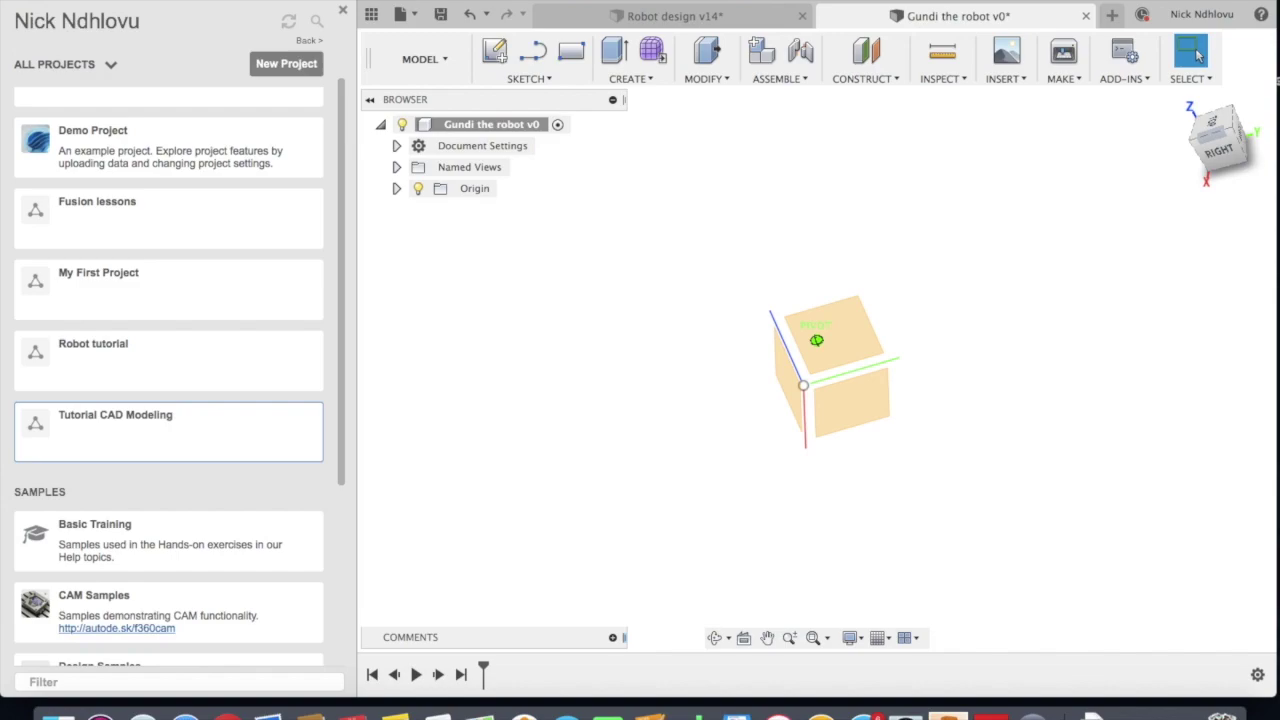
{"action": "left_click_drag", "start_coordinate": [1215, 138], "coordinate": [1219, 134]}
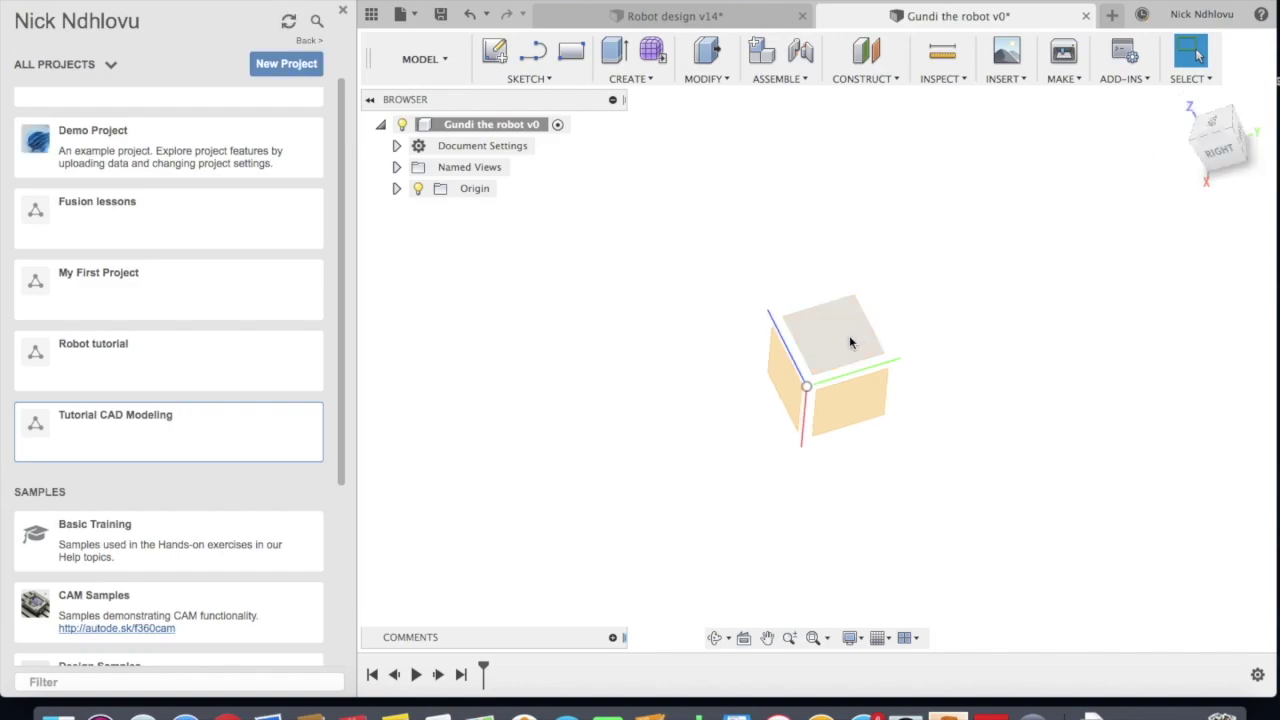
{"action": "left_click", "coordinate": [1218, 156]}
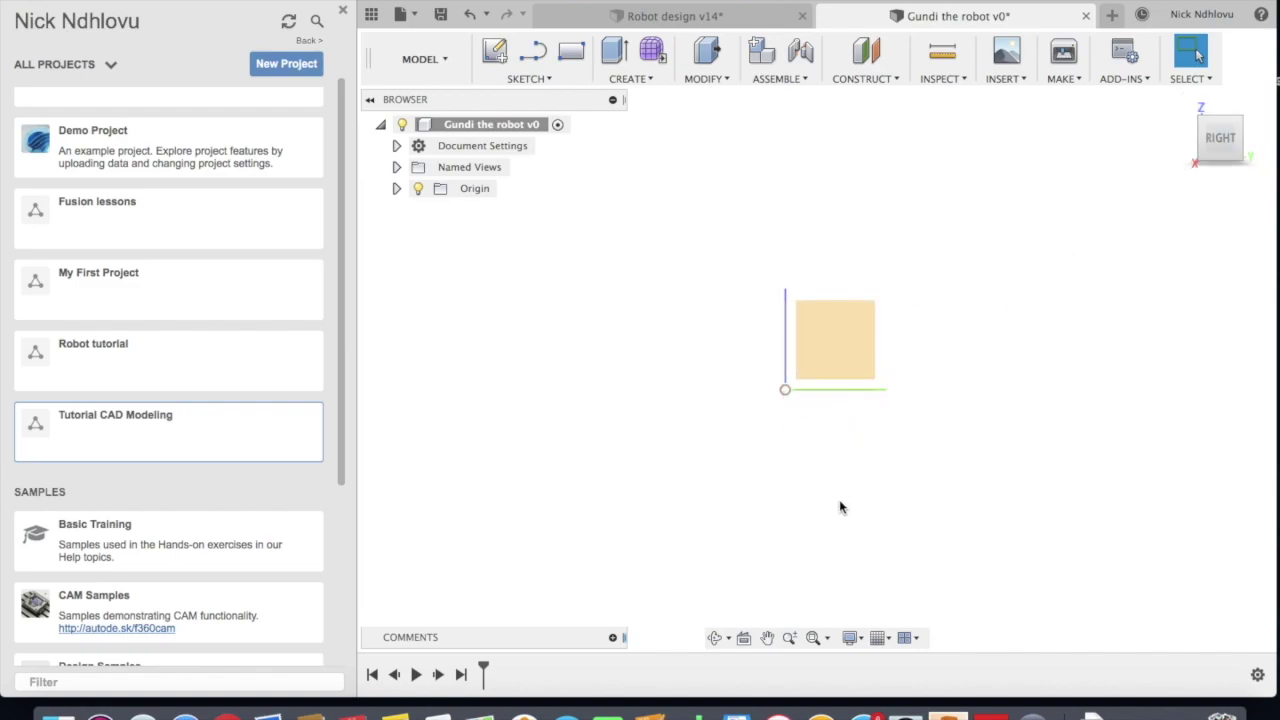
Pan and zoom the right-side view of the origin planes with the Pan and Zoom tools
{"action": "left_click", "coordinate": [769, 645]}
{"action": "mouse_move", "coordinate": [846, 366]}
{"action": "left_mouse_down"}
{"action": "mouse_move", "coordinate": [826, 400]}
{"action": "mouse_move", "coordinate": [858, 479]}
{"action": "mouse_move", "coordinate": [929, 386]}
{"action": "mouse_move", "coordinate": [809, 340]}
{"action": "mouse_move", "coordinate": [791, 426]}
{"action": "mouse_move", "coordinate": [873, 444]}
{"action": "mouse_move", "coordinate": [808, 340]}
{"action": "mouse_move", "coordinate": [740, 383]}
{"action": "mouse_move", "coordinate": [883, 483]}
{"action": "mouse_move", "coordinate": [838, 305]}
{"action": "mouse_move", "coordinate": [731, 369]}
{"action": "mouse_move", "coordinate": [883, 417]}
{"action": "mouse_move", "coordinate": [823, 314]}
{"action": "mouse_move", "coordinate": [812, 371]}
{"action": "mouse_move", "coordinate": [823, 374]}
{"action": "mouse_move", "coordinate": [823, 343]}
{"action": "mouse_move", "coordinate": [838, 357]}
{"action": "left_mouse_up"}
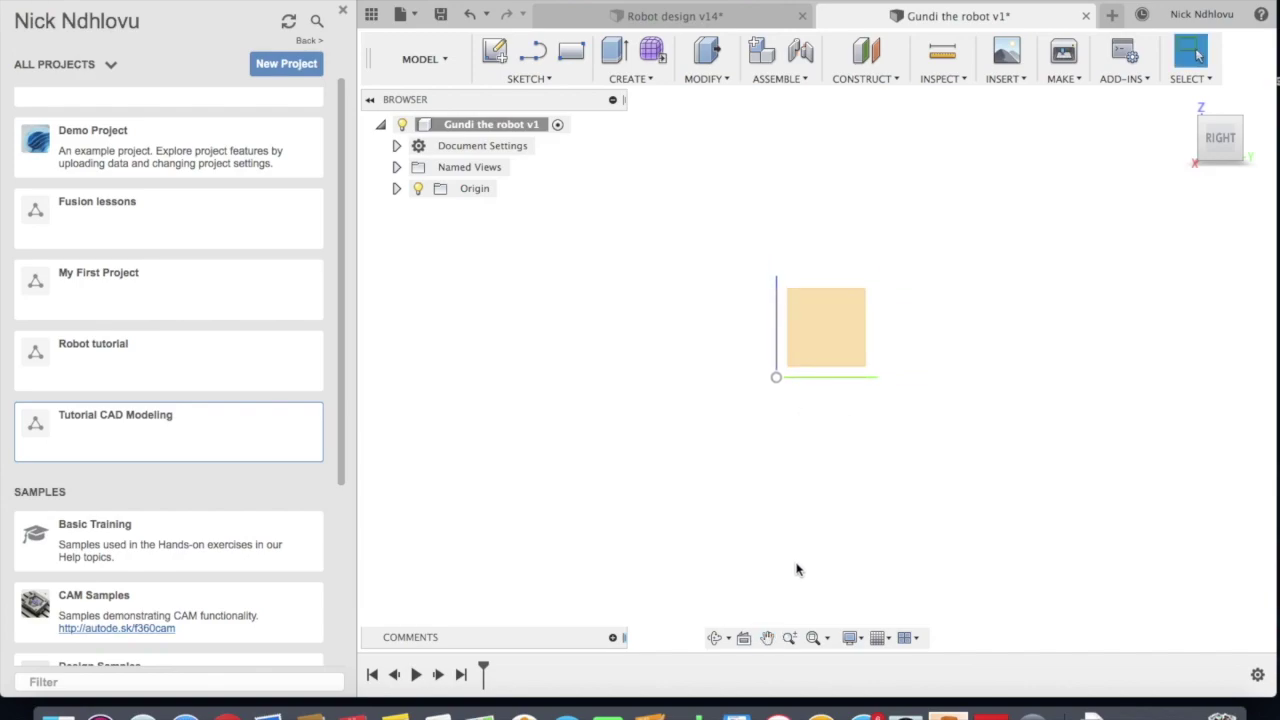
{"action": "left_click", "coordinate": [790, 640]}
{"action": "mouse_move", "coordinate": [809, 438]}
{"action": "left_mouse_down"}
{"action": "mouse_move", "coordinate": [820, 331]}
{"action": "mouse_move", "coordinate": [806, 454]}
{"action": "mouse_move", "coordinate": [803, 367]}
{"action": "left_mouse_up"}
{"action": "key", "text": "Escape"}
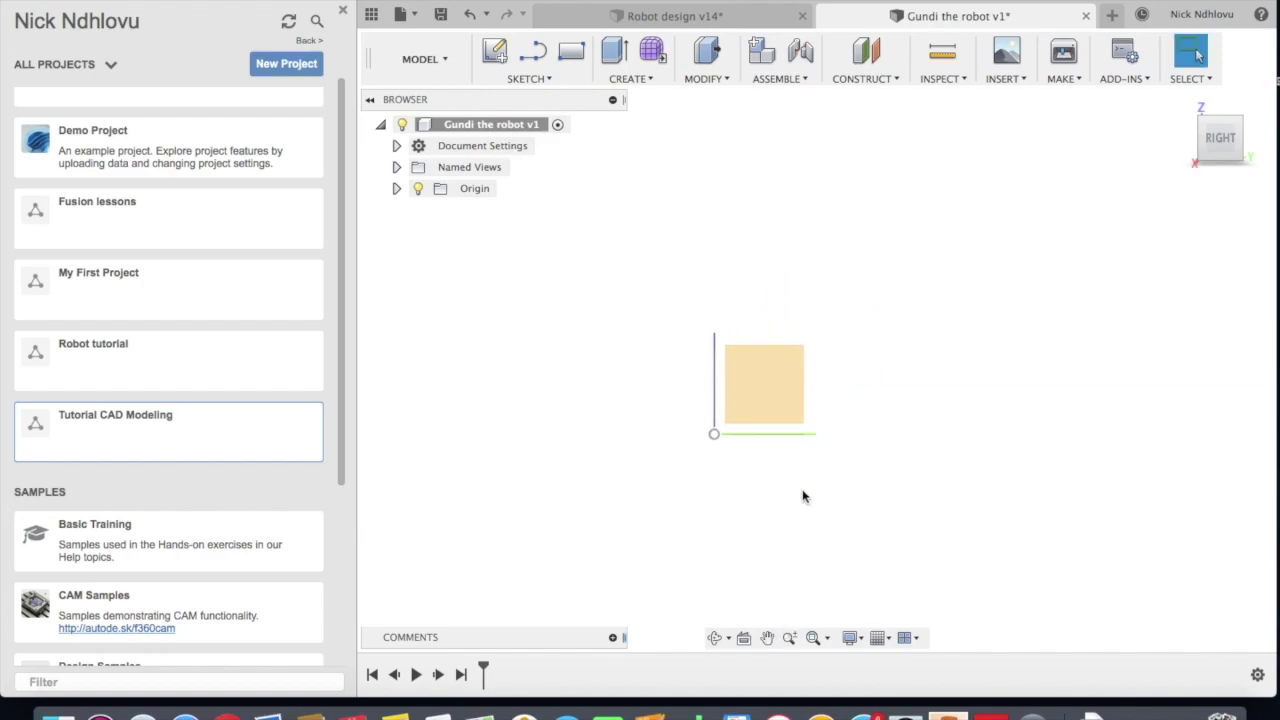
Zoom into an area beside the origin plane with Zoom Window and bring the design back with Fit
{"action": "left_click", "coordinate": [820, 639]}
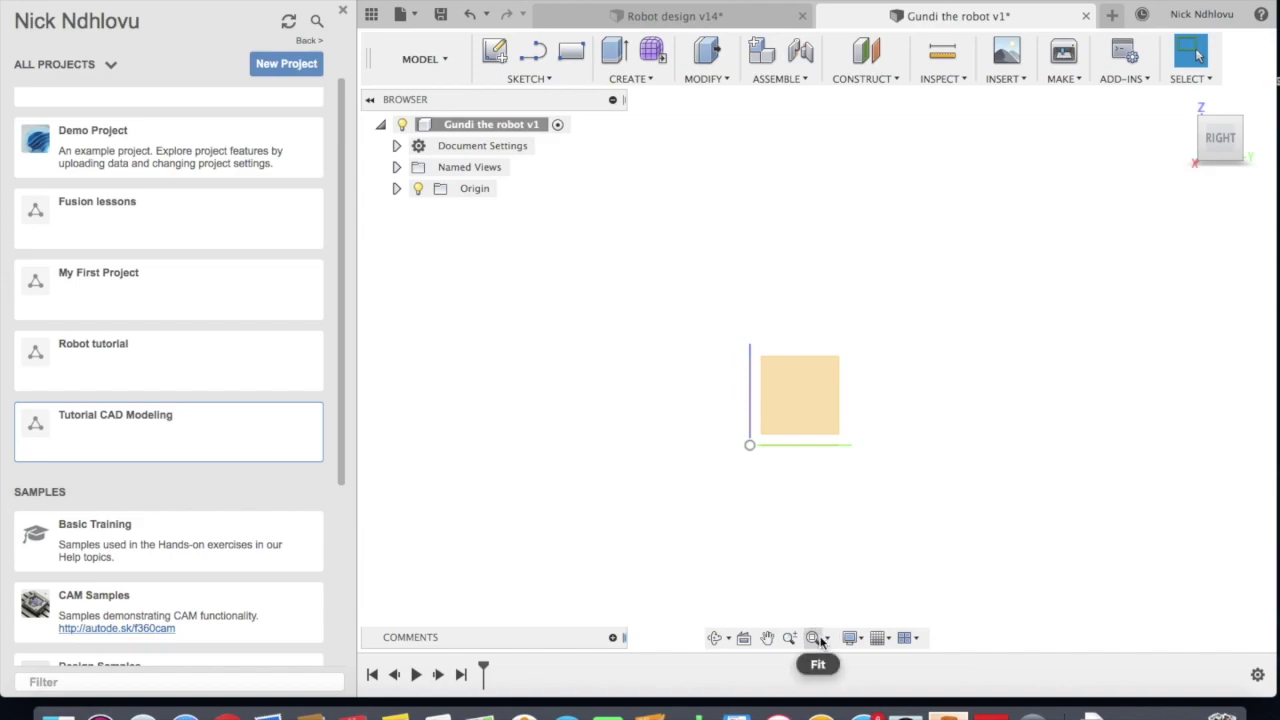
{"action": "left_click", "coordinate": [824, 639]}
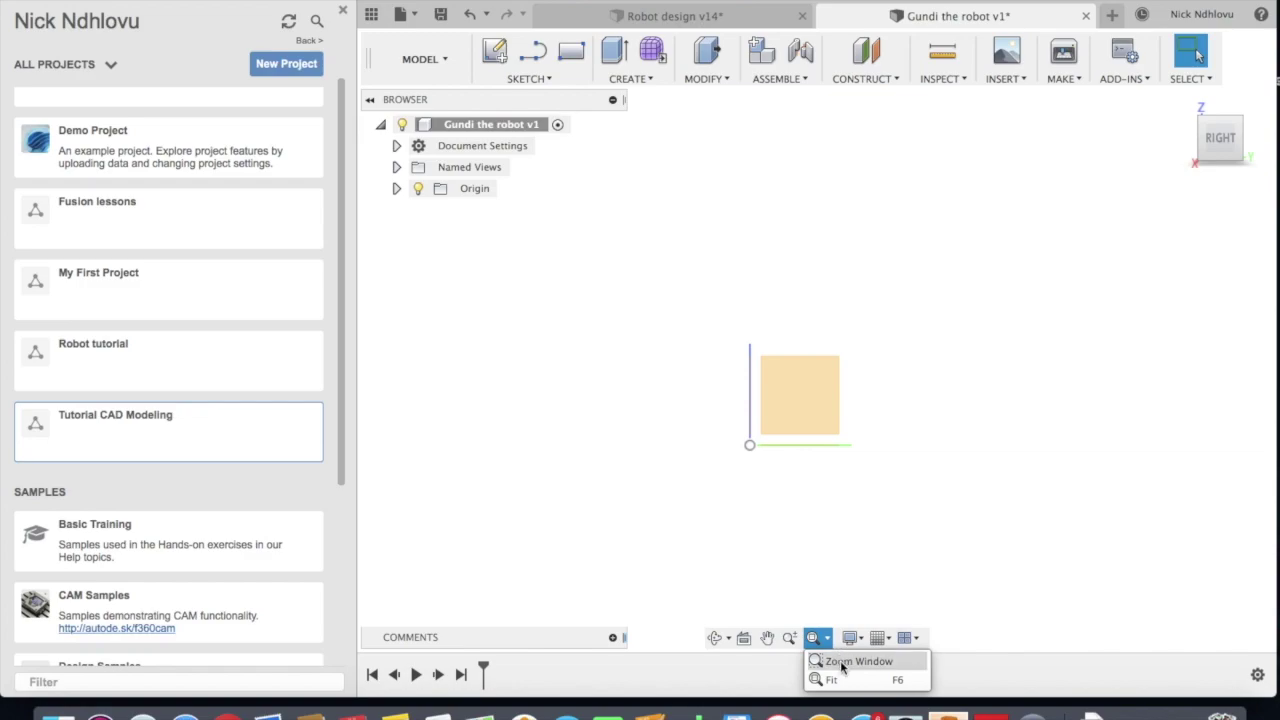
{"action": "left_click", "coordinate": [841, 662]}
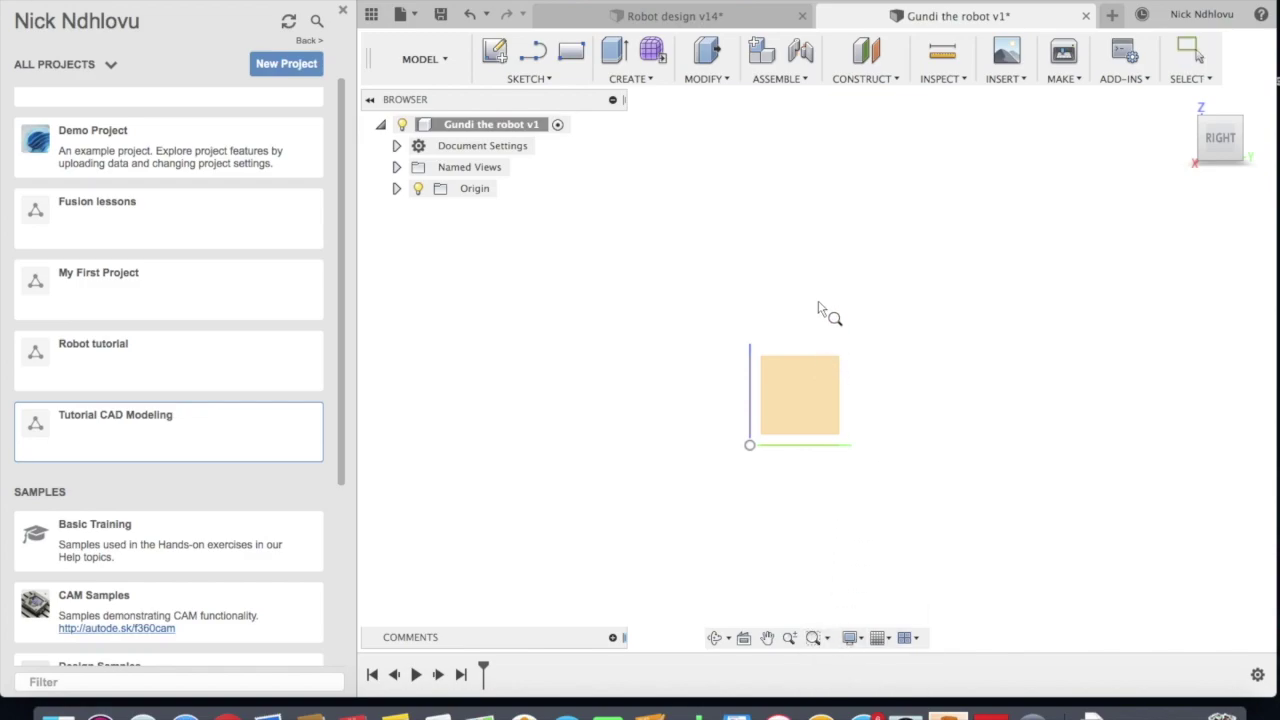
{"action": "left_click_drag", "start_coordinate": [856, 338], "coordinate": [963, 434]}
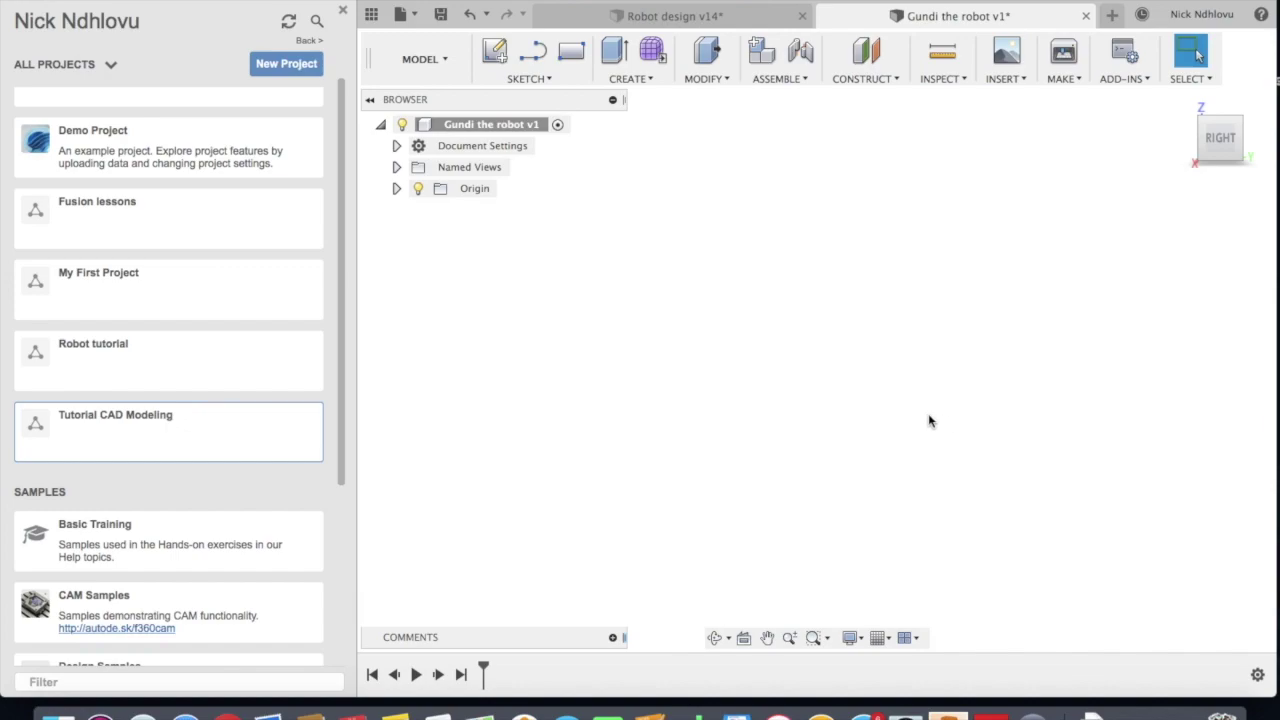
{"action": "left_click", "coordinate": [822, 637]}
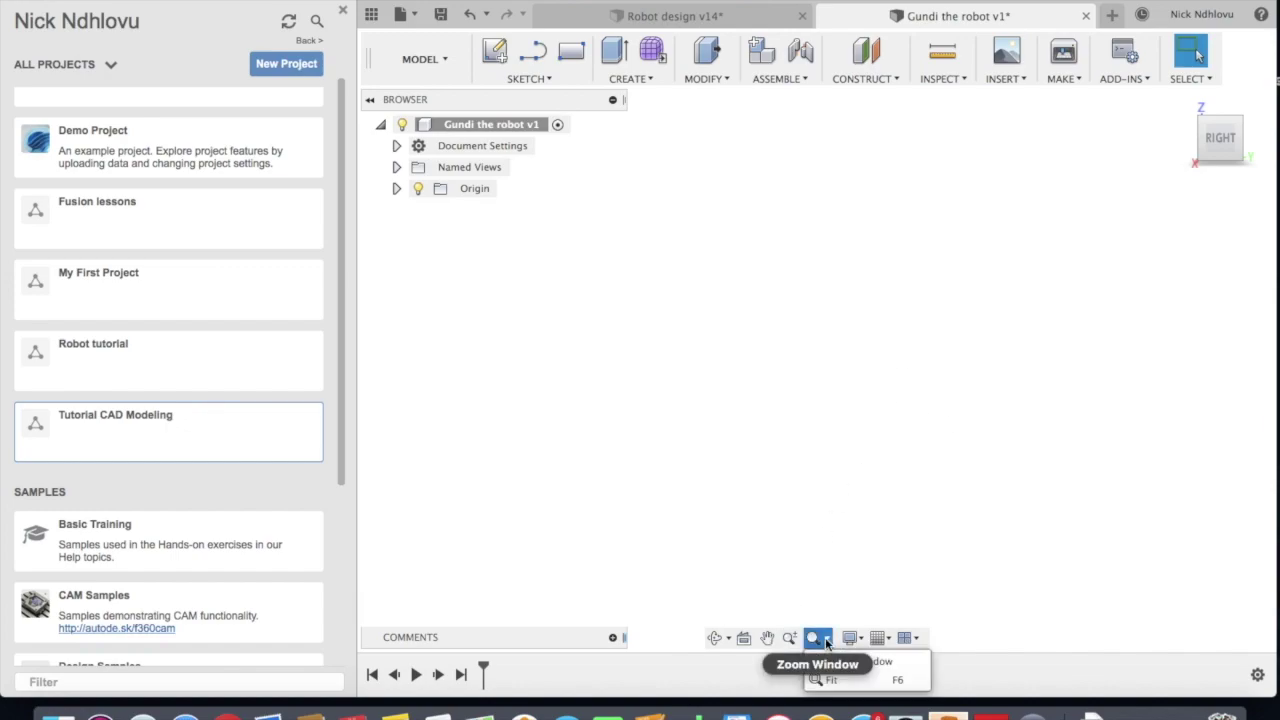
{"action": "left_click", "coordinate": [850, 684]}
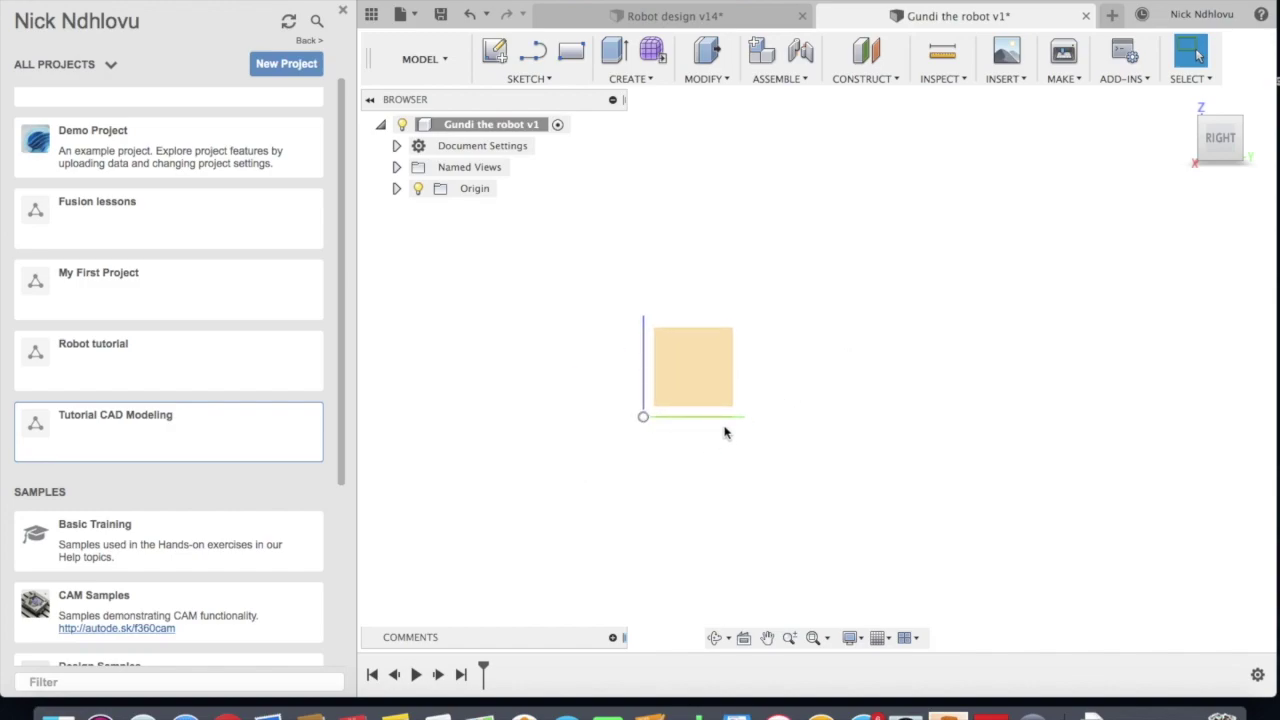
Review the visual style options and set the display environment to Dark Sky
{"action": "left_click", "coordinate": [852, 640]}
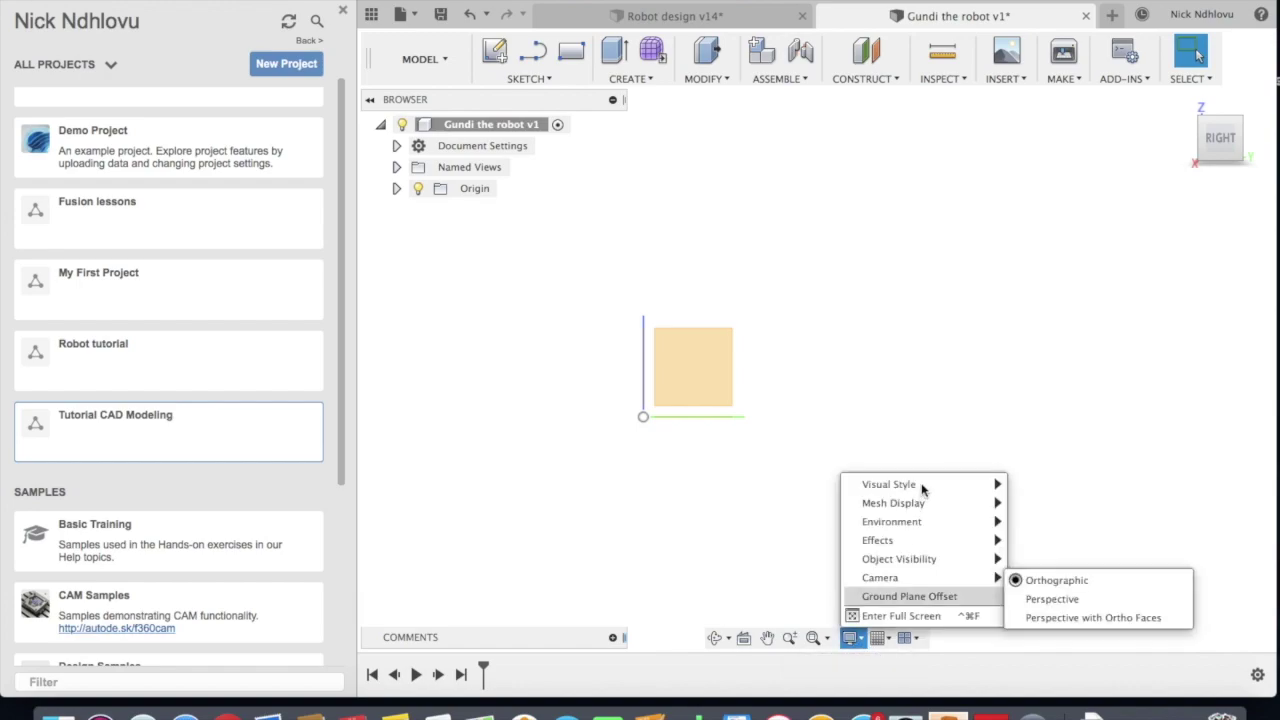
{"action": "mouse_move", "coordinate": [920, 486]}
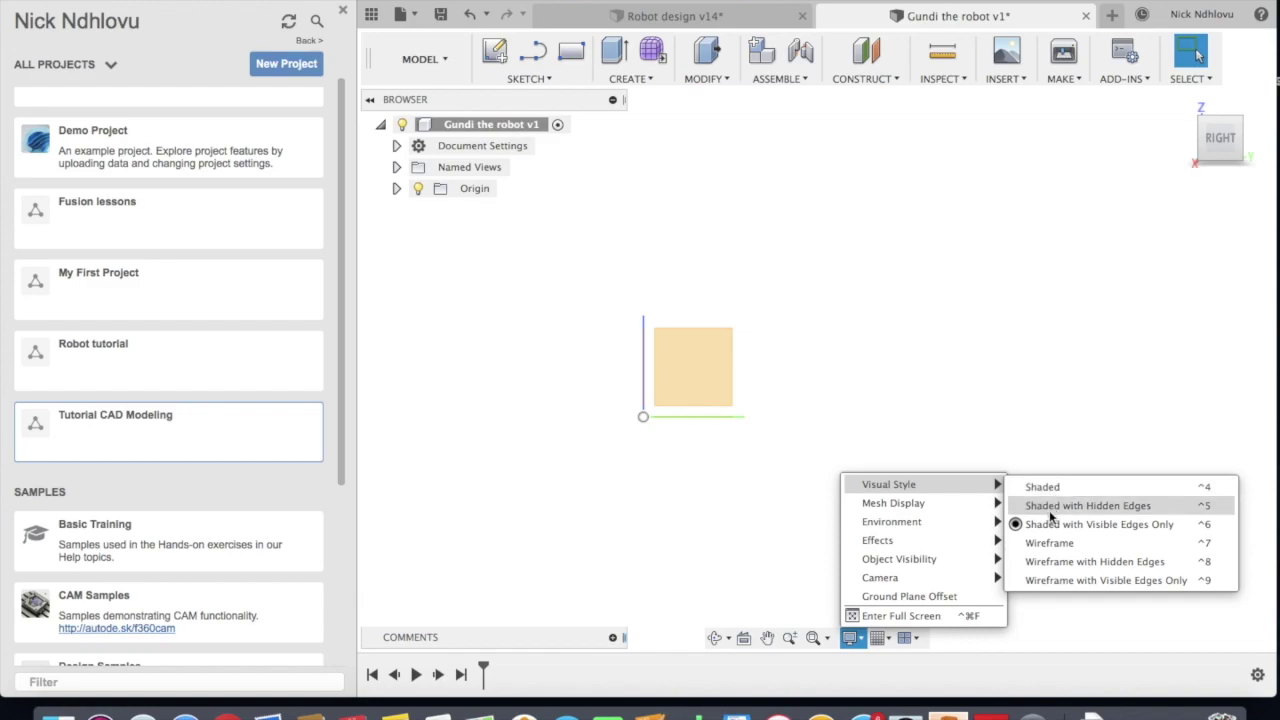
{"action": "mouse_move", "coordinate": [968, 525]}
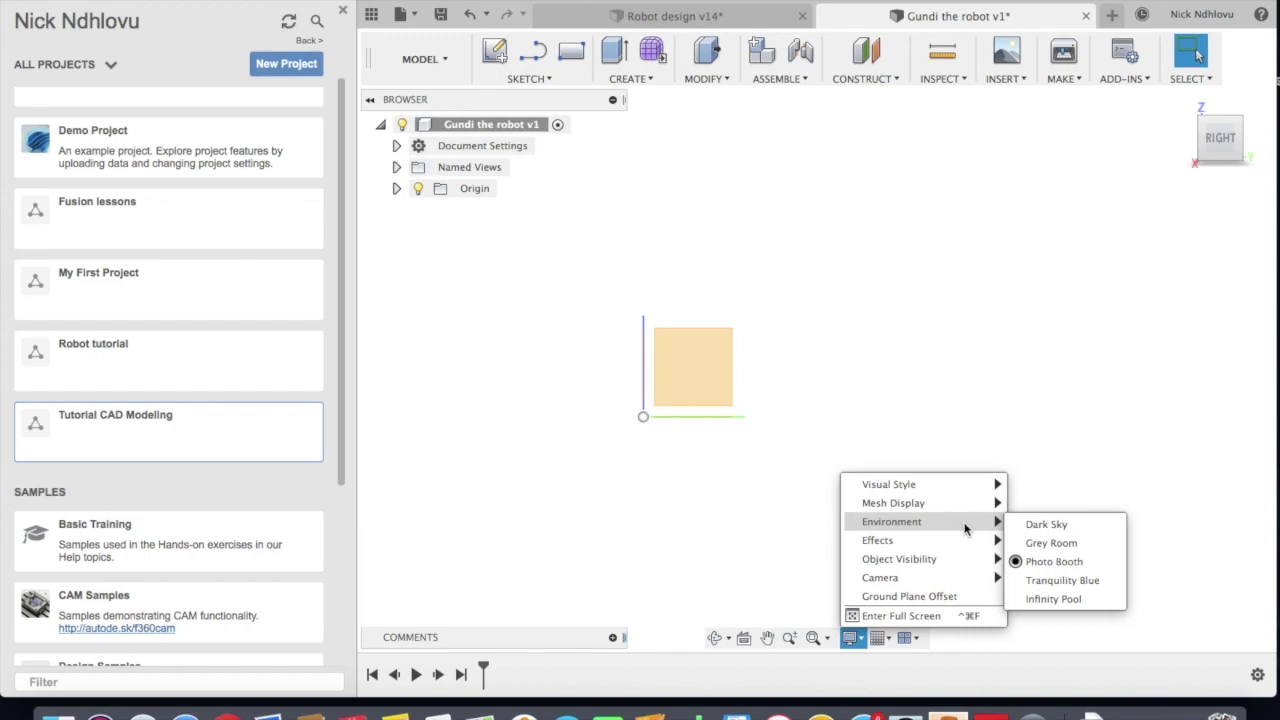
{"action": "left_click", "coordinate": [1040, 524]}
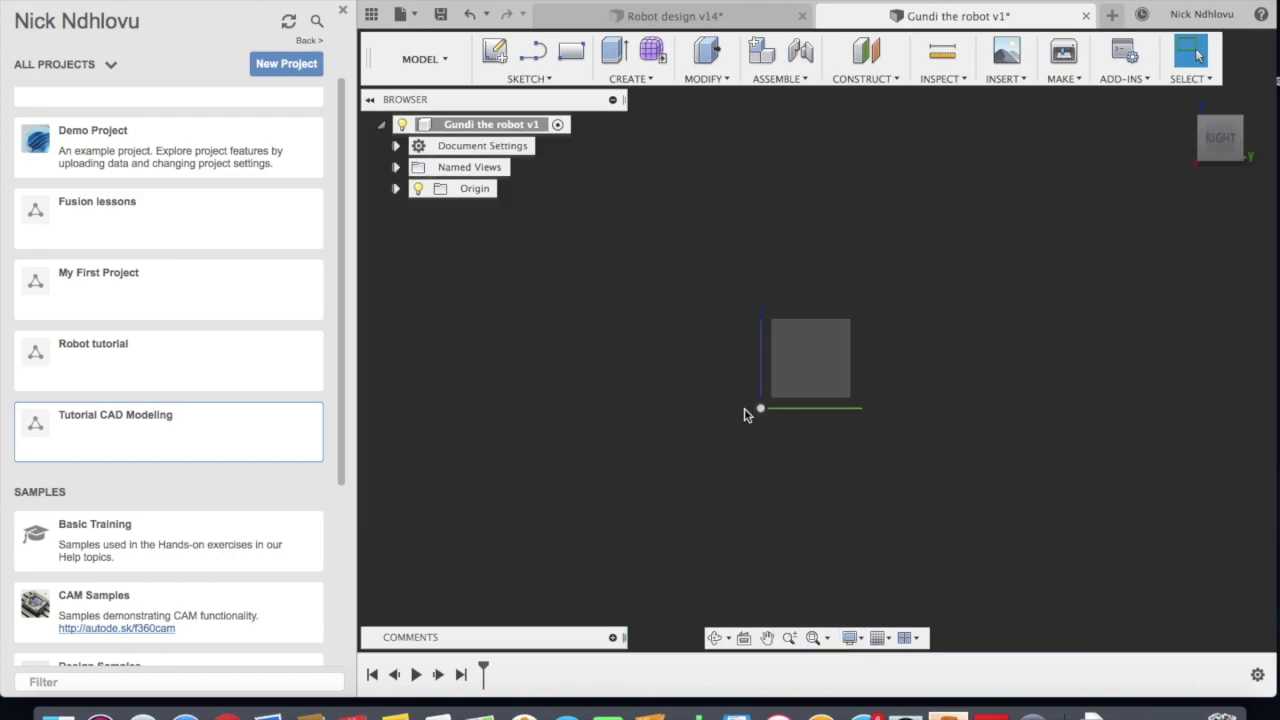
{"action": "middle_click_drag", "start_coordinate": [766, 408], "coordinate": [774, 407]}
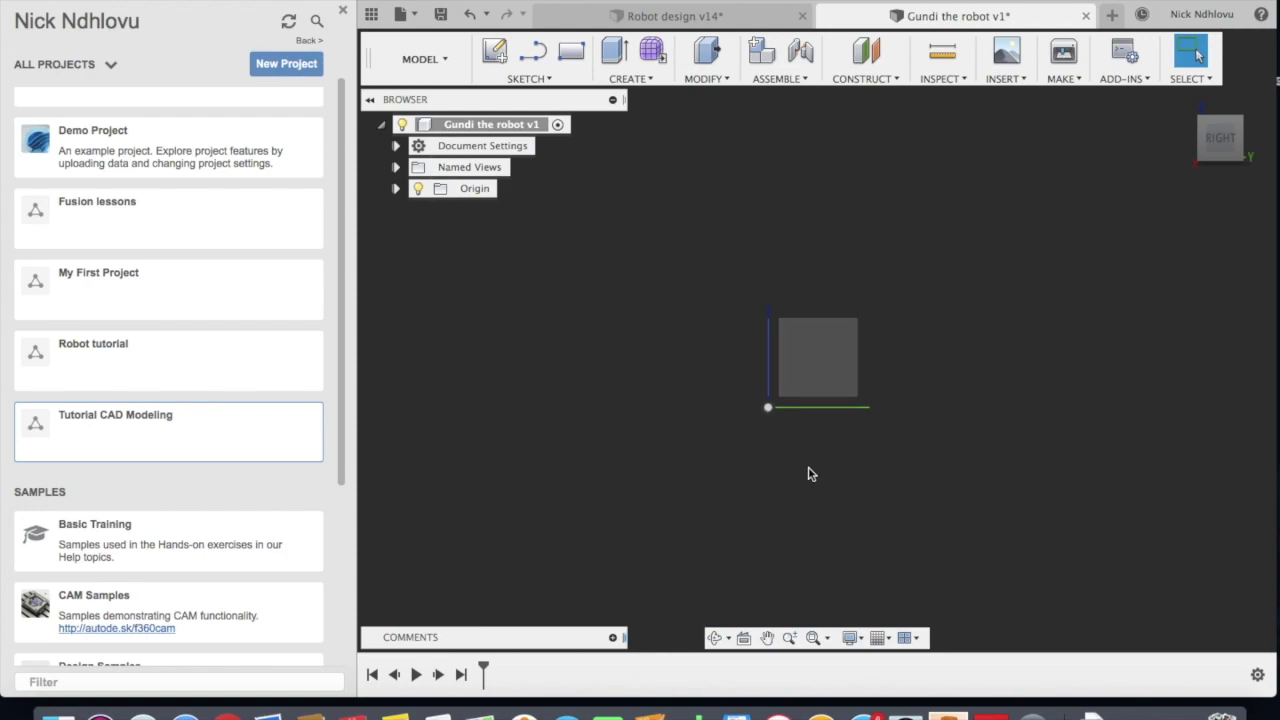
Switch the display environment to Grey Room and back to Photo Booth
{"action": "left_click", "coordinate": [850, 638]}
{"action": "mouse_move", "coordinate": [935, 512]}
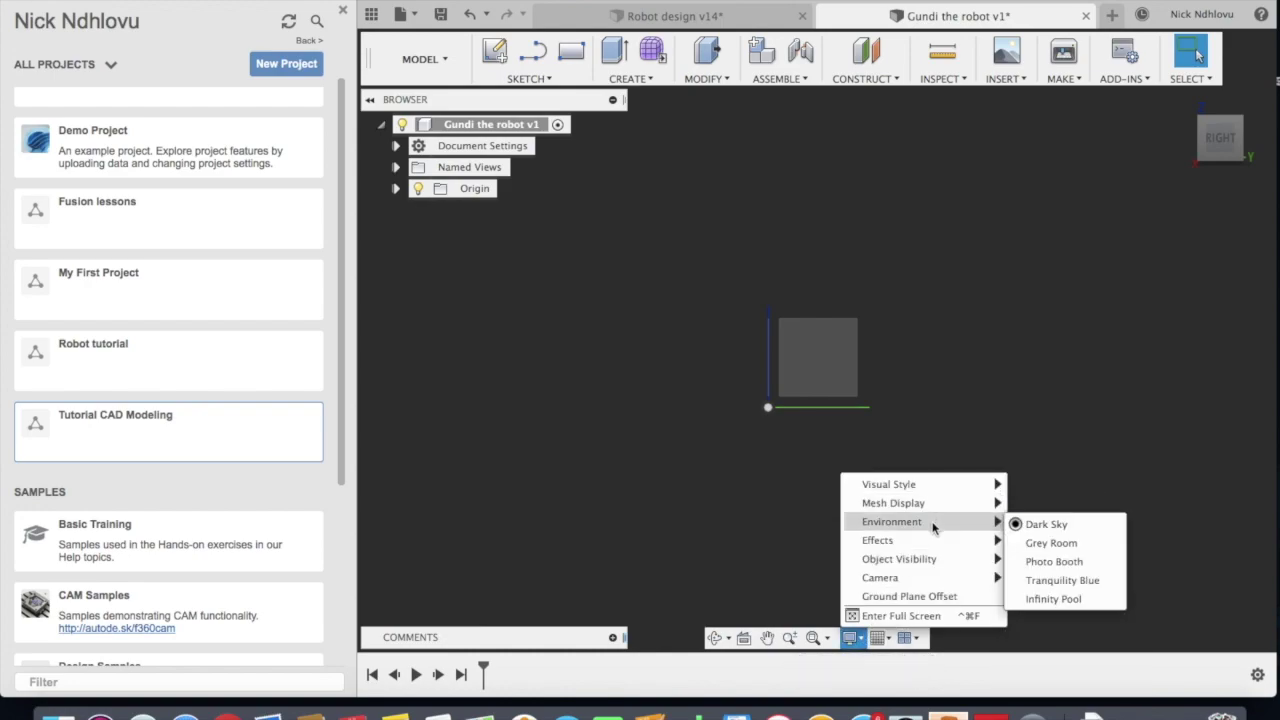
{"action": "left_click", "coordinate": [1043, 550]}
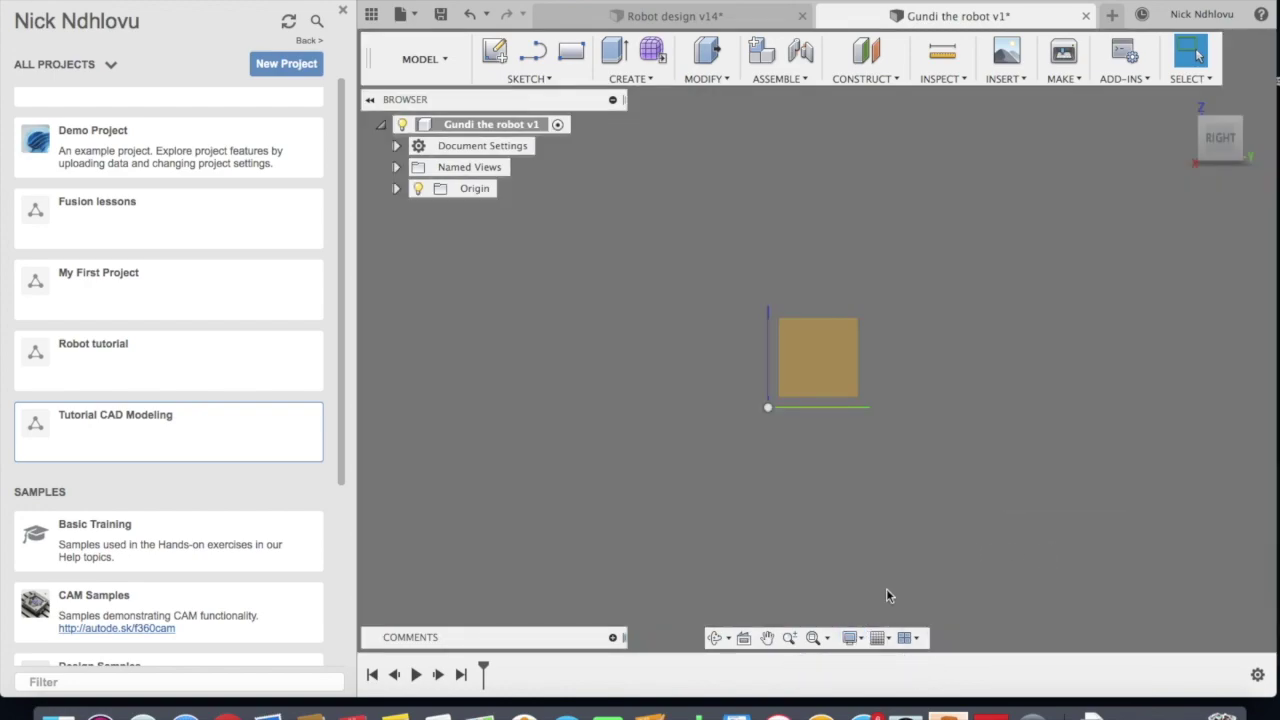
{"action": "left_click", "coordinate": [850, 638]}
{"action": "mouse_move", "coordinate": [963, 533]}
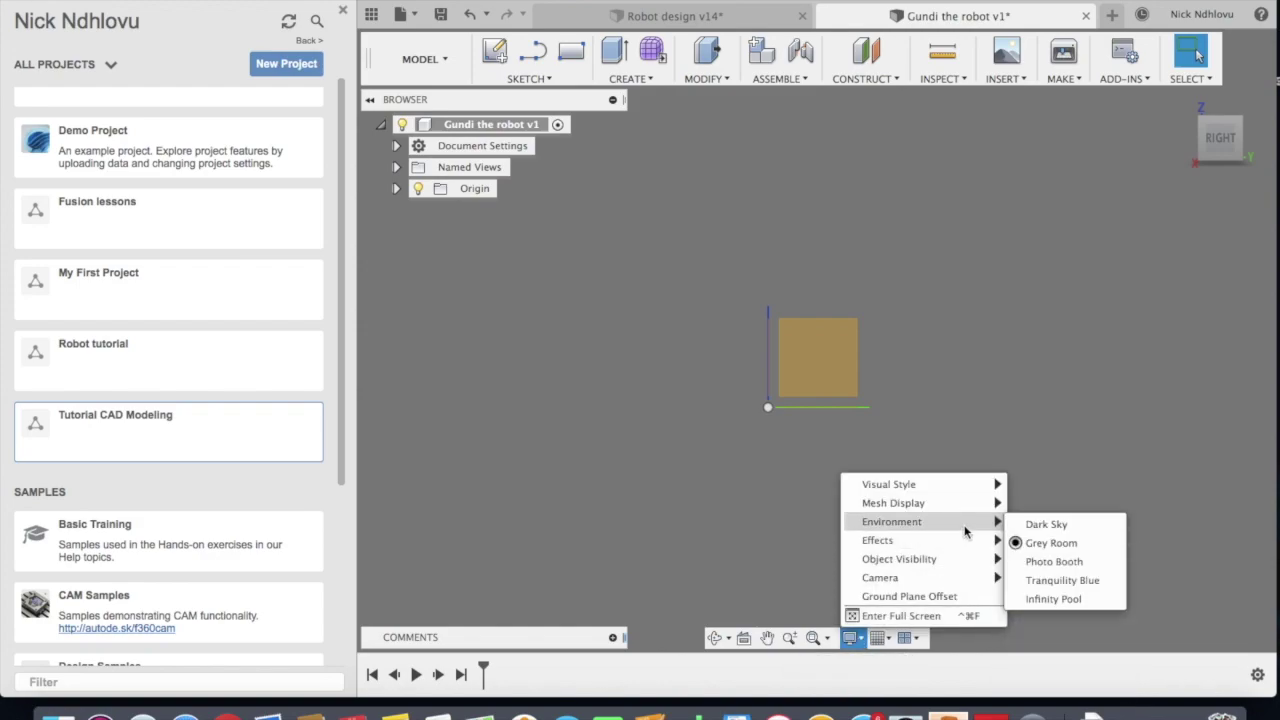
{"action": "left_click", "coordinate": [1034, 563]}
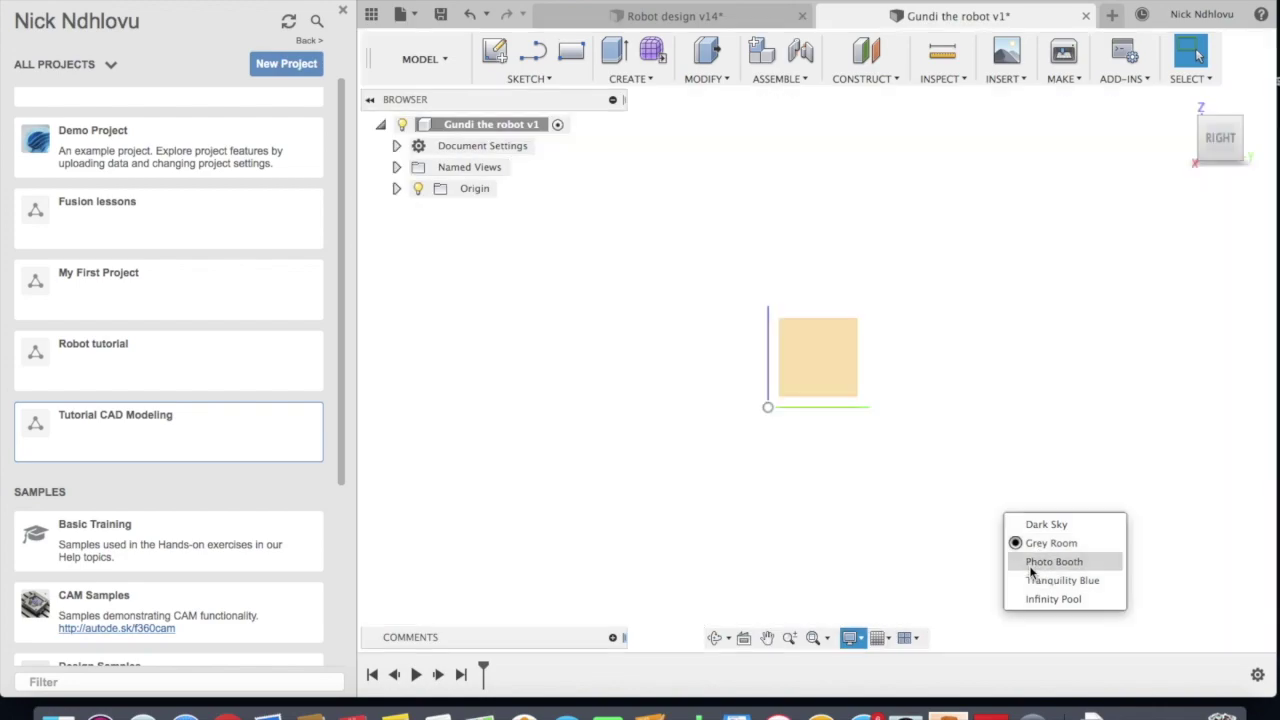
Turn on the Layout Grid and examine its scale around the origin at different magnifications
{"action": "left_click", "coordinate": [885, 639]}
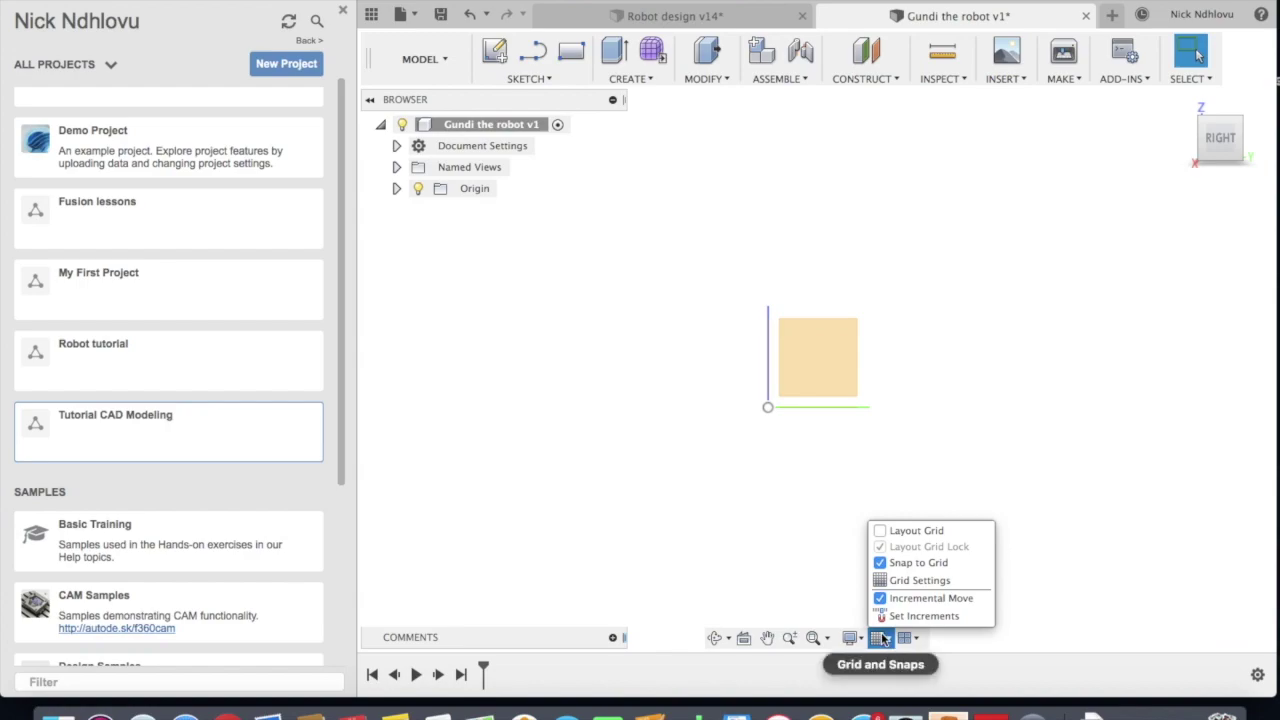
{"action": "left_click", "coordinate": [880, 532]}
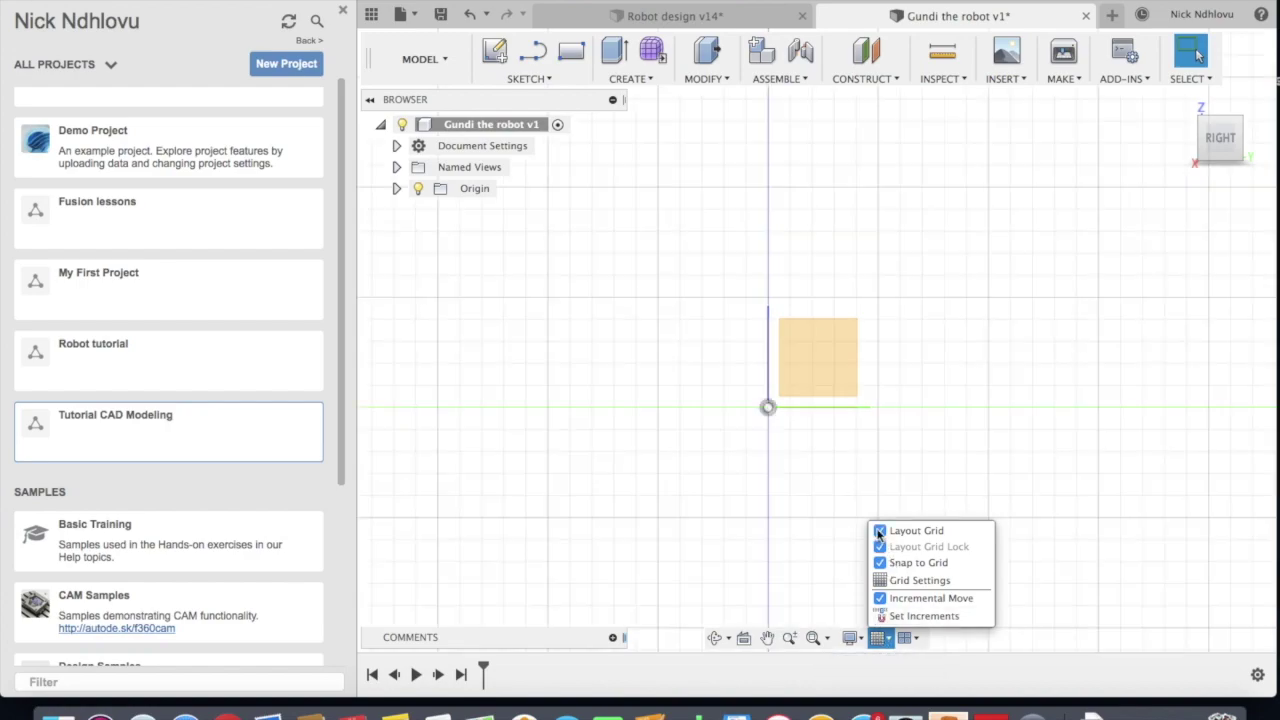
{"action": "left_click", "coordinate": [843, 483]}
{"action": "scroll", "coordinate": [897, 326], "scroll_direction": "down", "scroll_amount": 5}
{"action": "scroll", "coordinate": [897, 325], "scroll_direction": "down", "scroll_amount": 6}
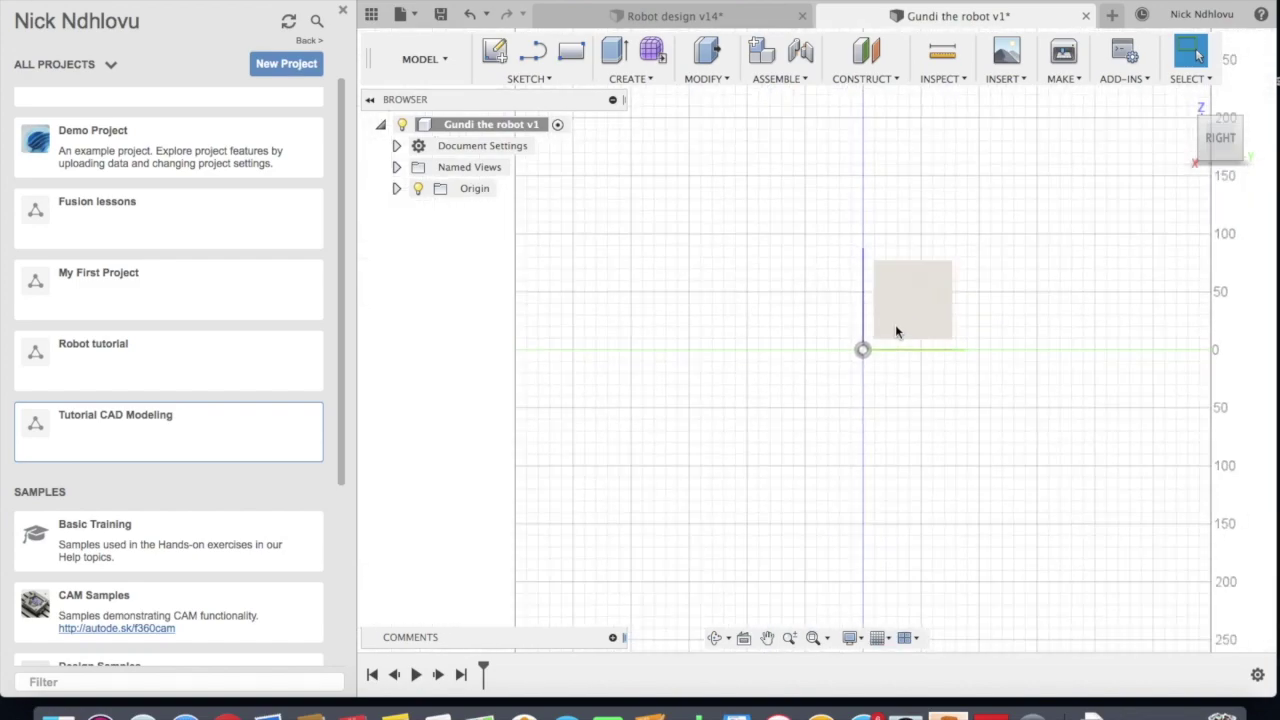
{"action": "scroll", "coordinate": [897, 316], "scroll_direction": "up", "scroll_amount": 2}
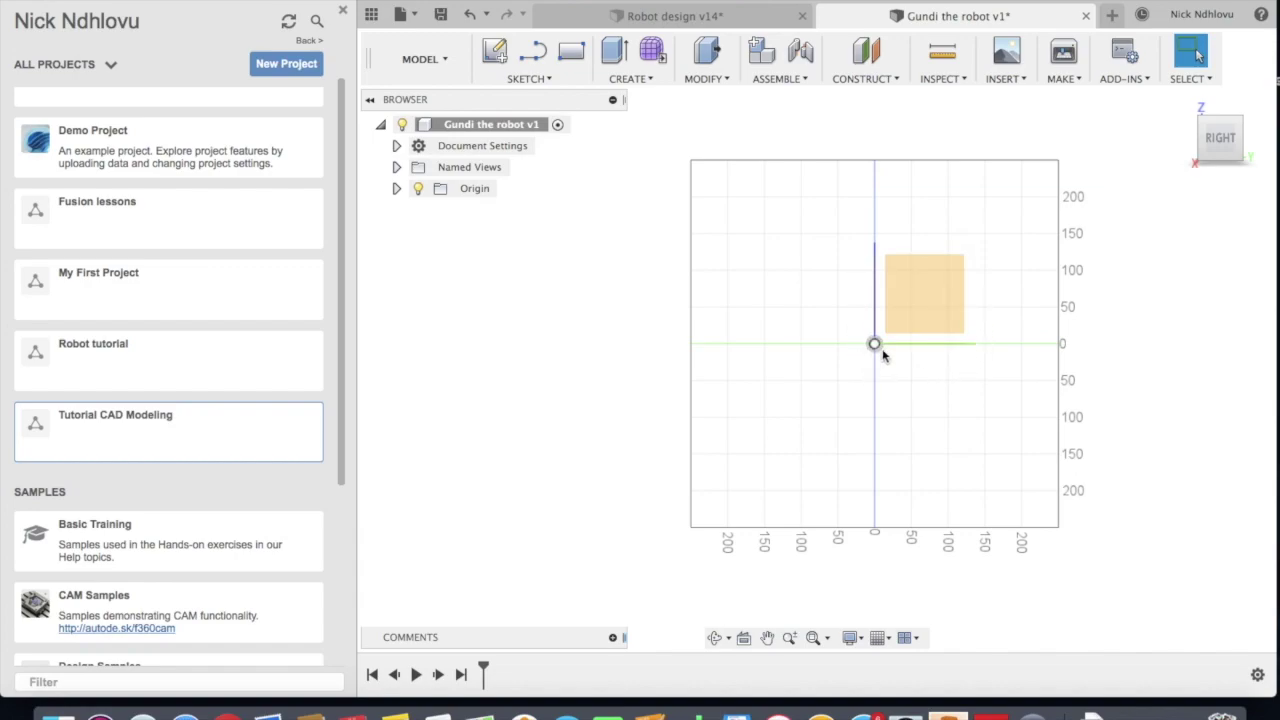
{"action": "scroll", "coordinate": [884, 350], "scroll_direction": "up", "scroll_amount": 5}
{"action": "scroll", "coordinate": [781, 283], "scroll_direction": "down", "scroll_amount": 3}
{"action": "scroll", "coordinate": [781, 283], "scroll_direction": "down", "scroll_amount": 1}
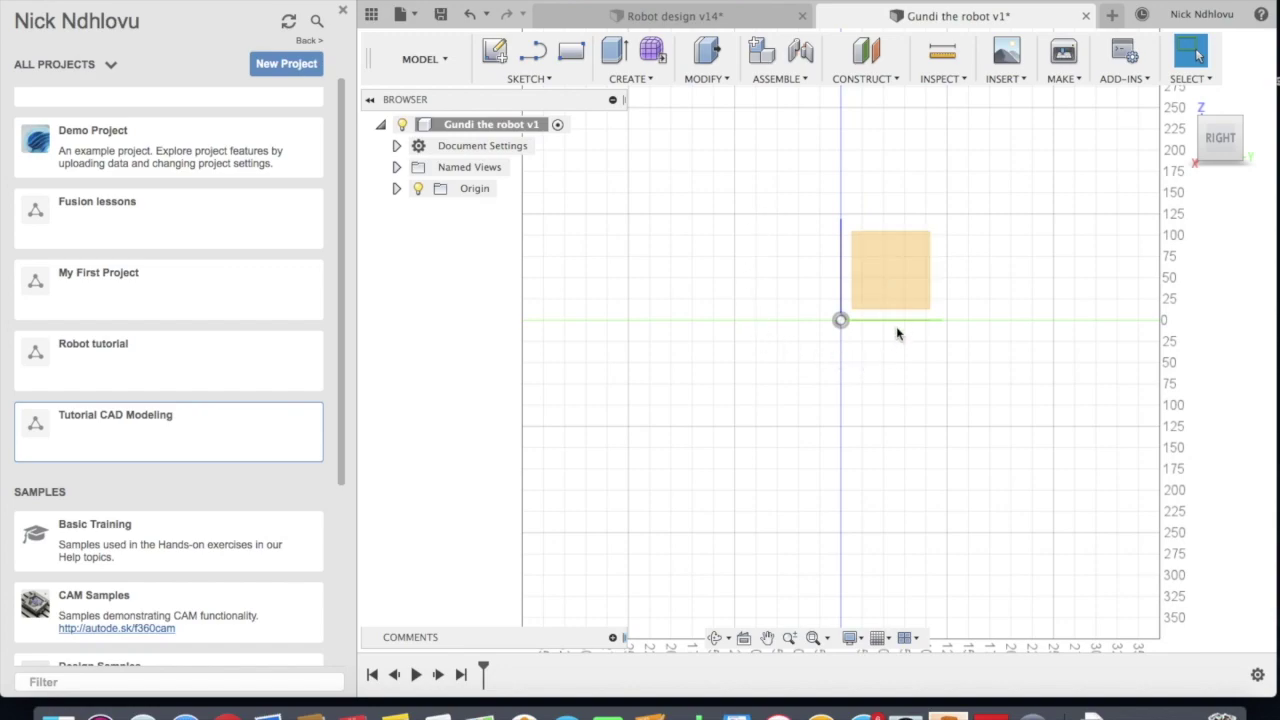
Turn the Layout Grid off and back on
{"action": "scroll", "coordinate": [902, 333], "scroll_direction": "up", "scroll_amount": 2}
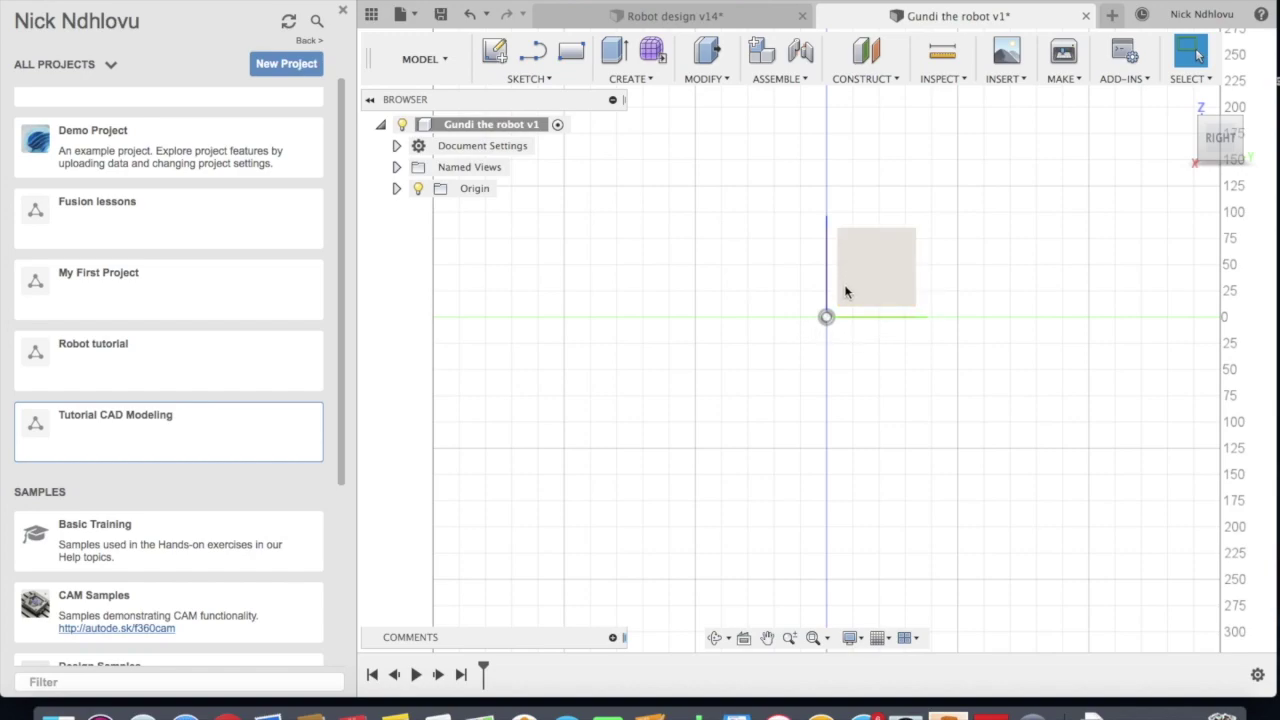
{"action": "scroll", "coordinate": [734, 360], "scroll_direction": "down", "scroll_amount": 1}
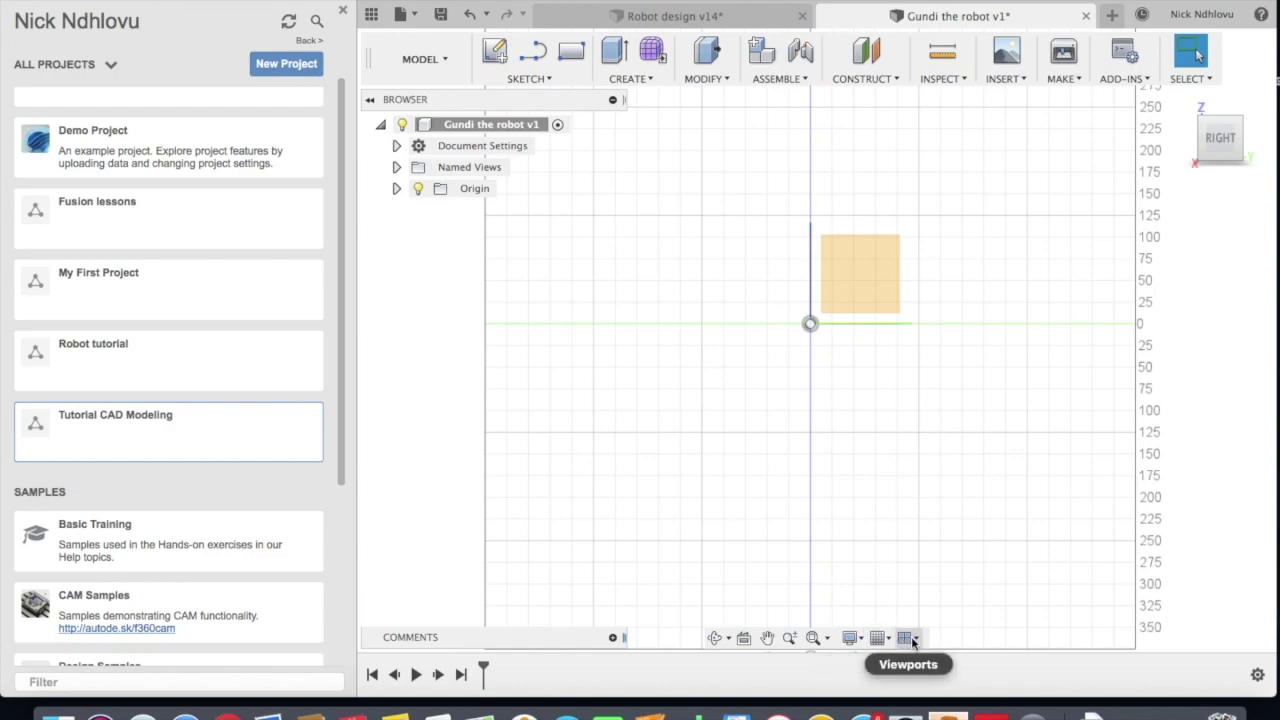
{"action": "left_click", "coordinate": [881, 640]}
{"action": "left_click", "coordinate": [882, 531]}
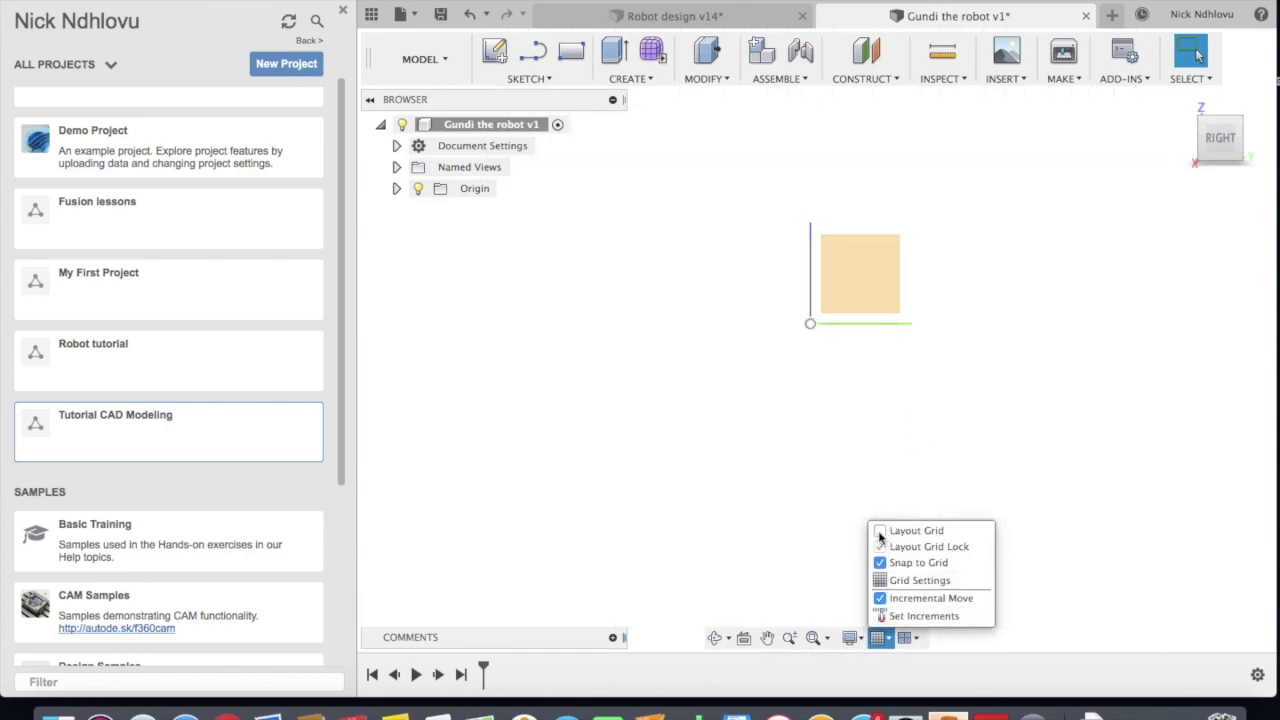
{"action": "left_click", "coordinate": [880, 533]}
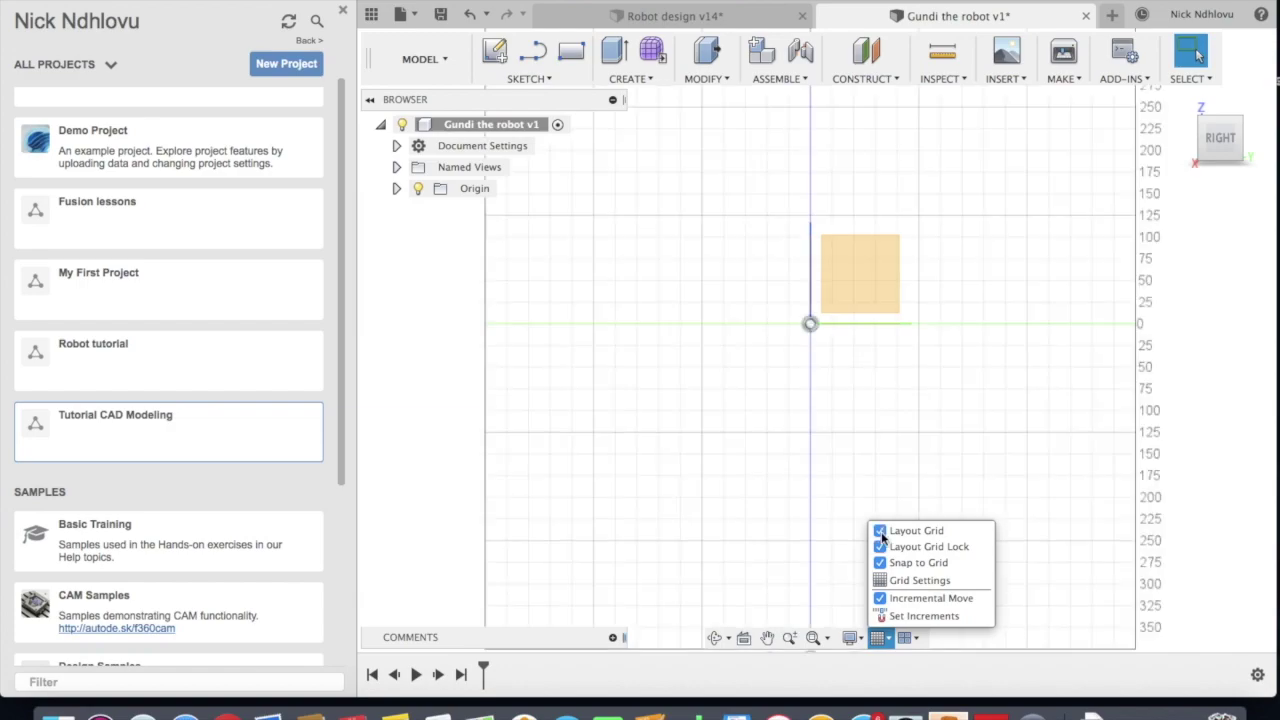
{"action": "left_click", "coordinate": [783, 491]}
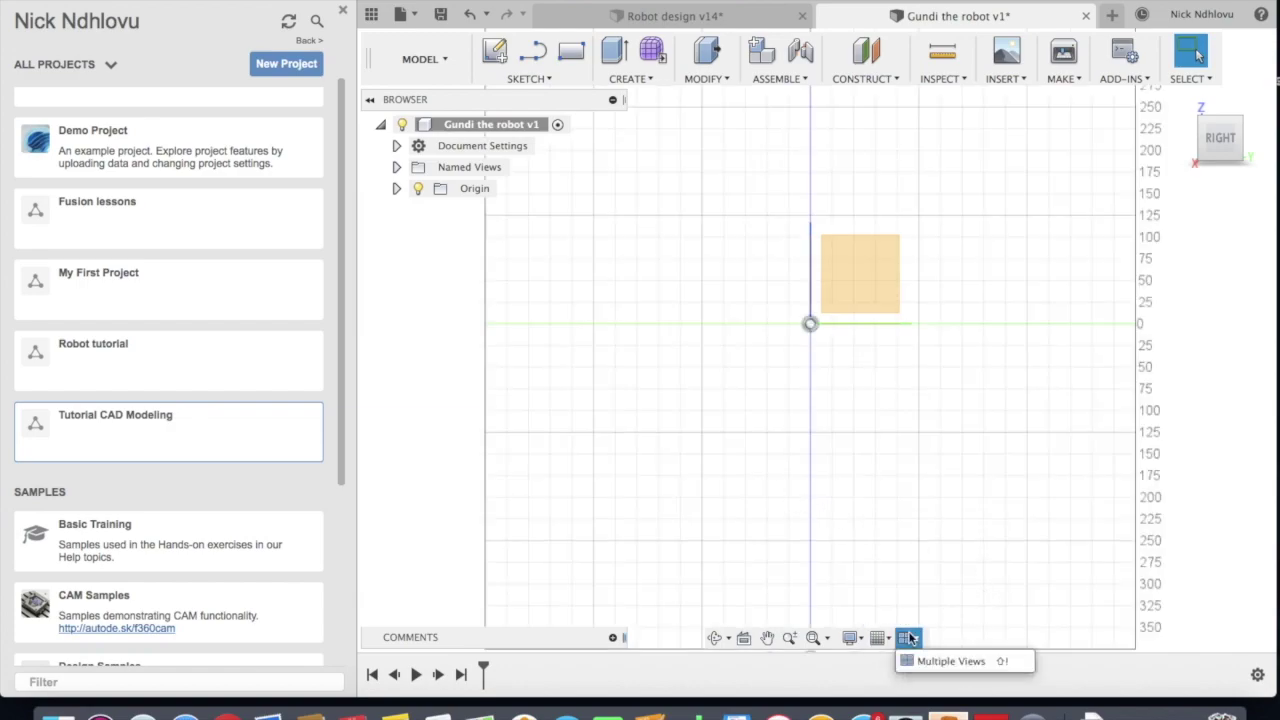
Split the canvas into Multiple Views and return it to Single View
{"action": "left_click", "coordinate": [962, 661]}
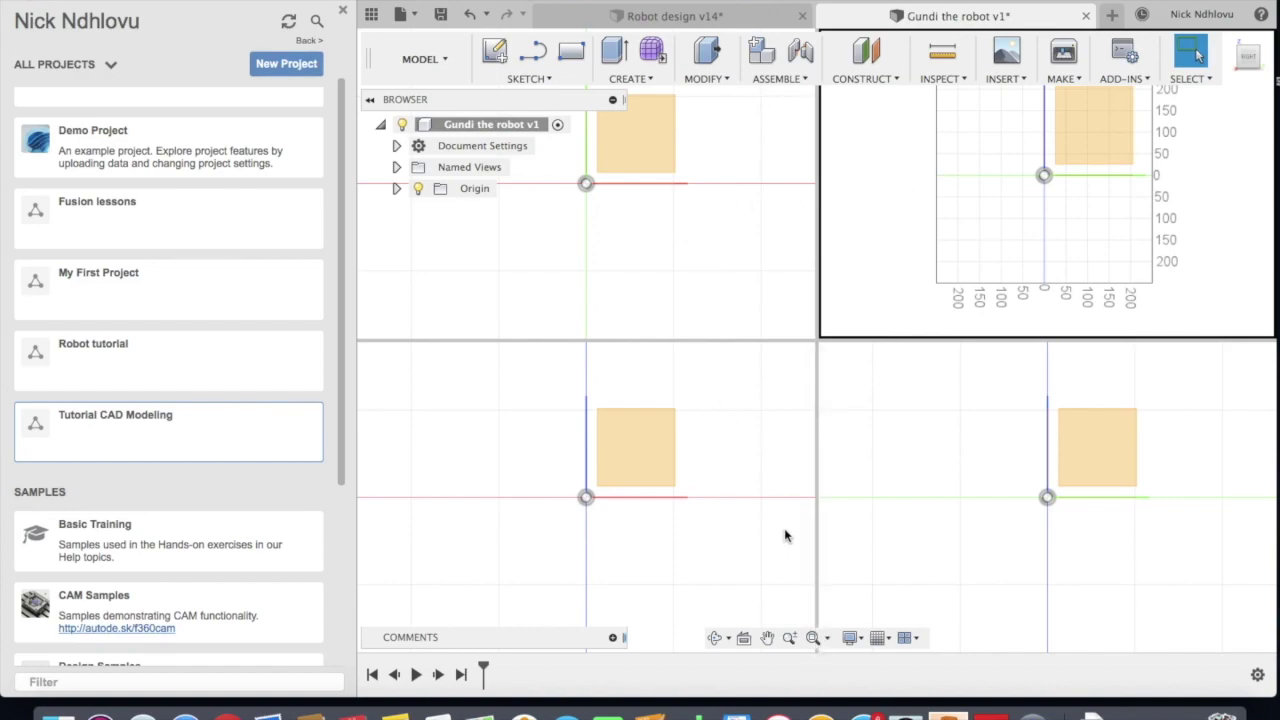
{"action": "left_click", "coordinate": [908, 640]}
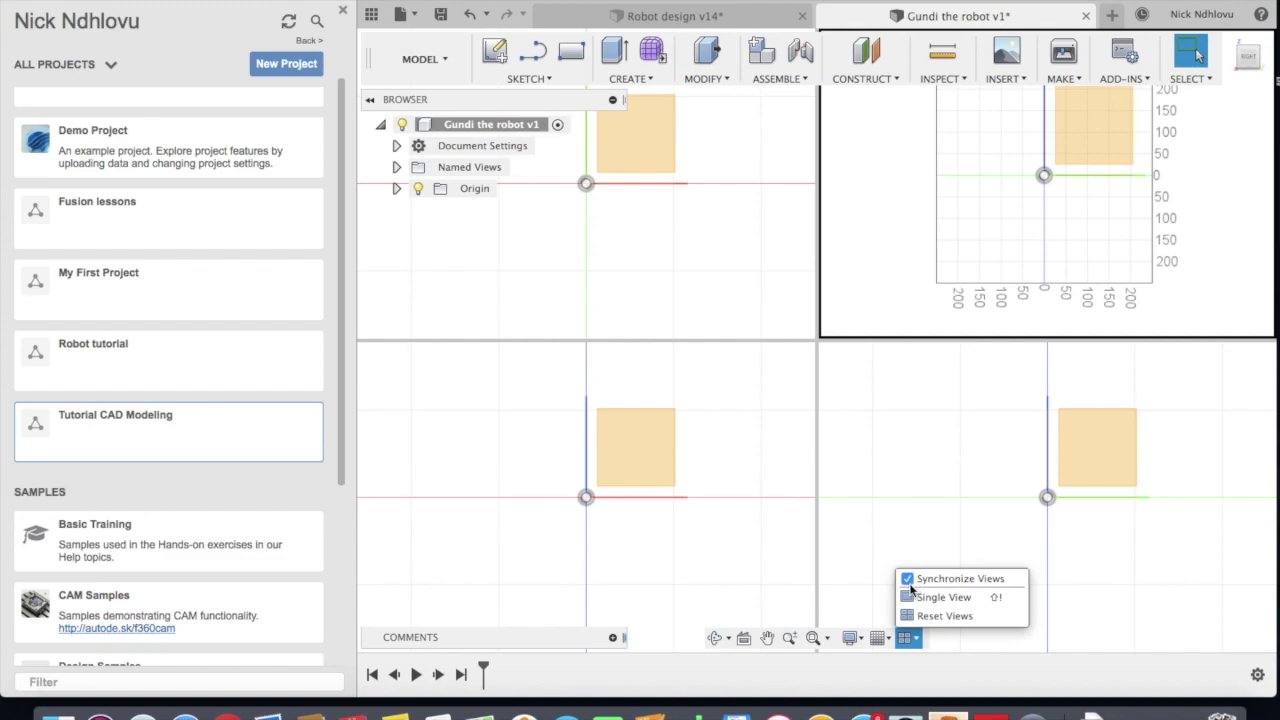
{"action": "left_click", "coordinate": [910, 598]}
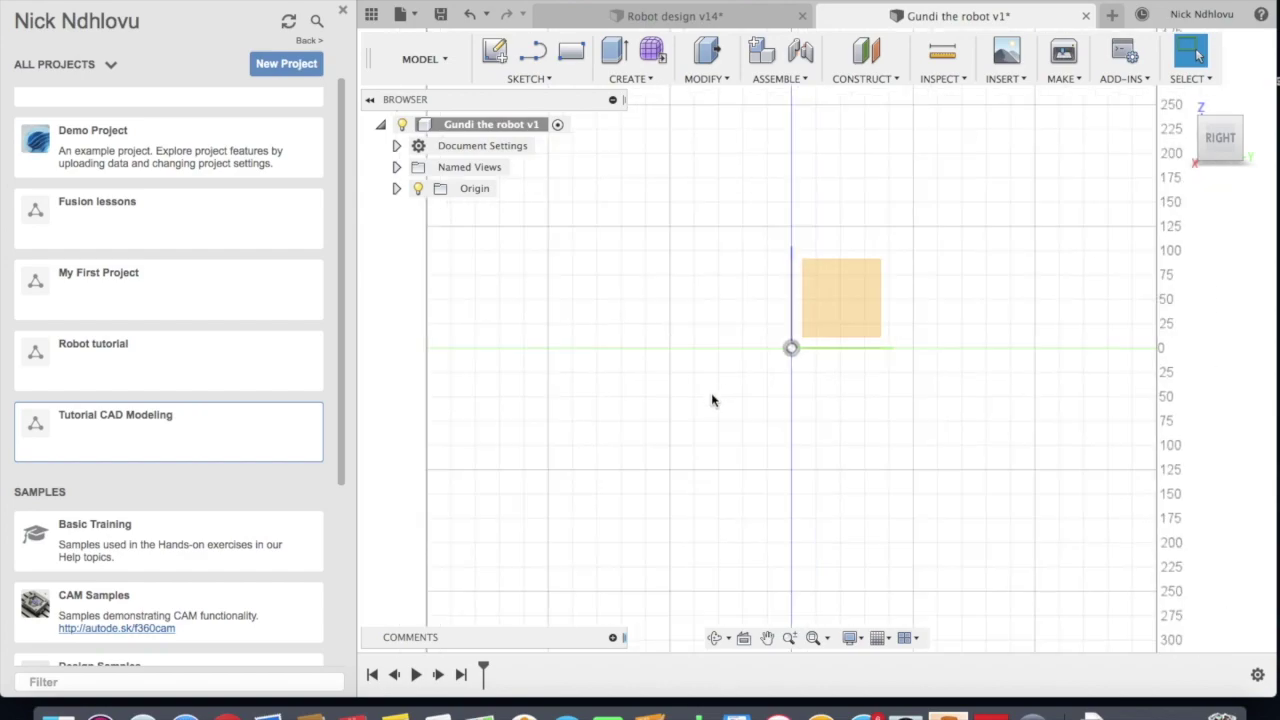
{"action": "scroll", "coordinate": [711, 400], "scroll_direction": "down", "scroll_amount": 3}
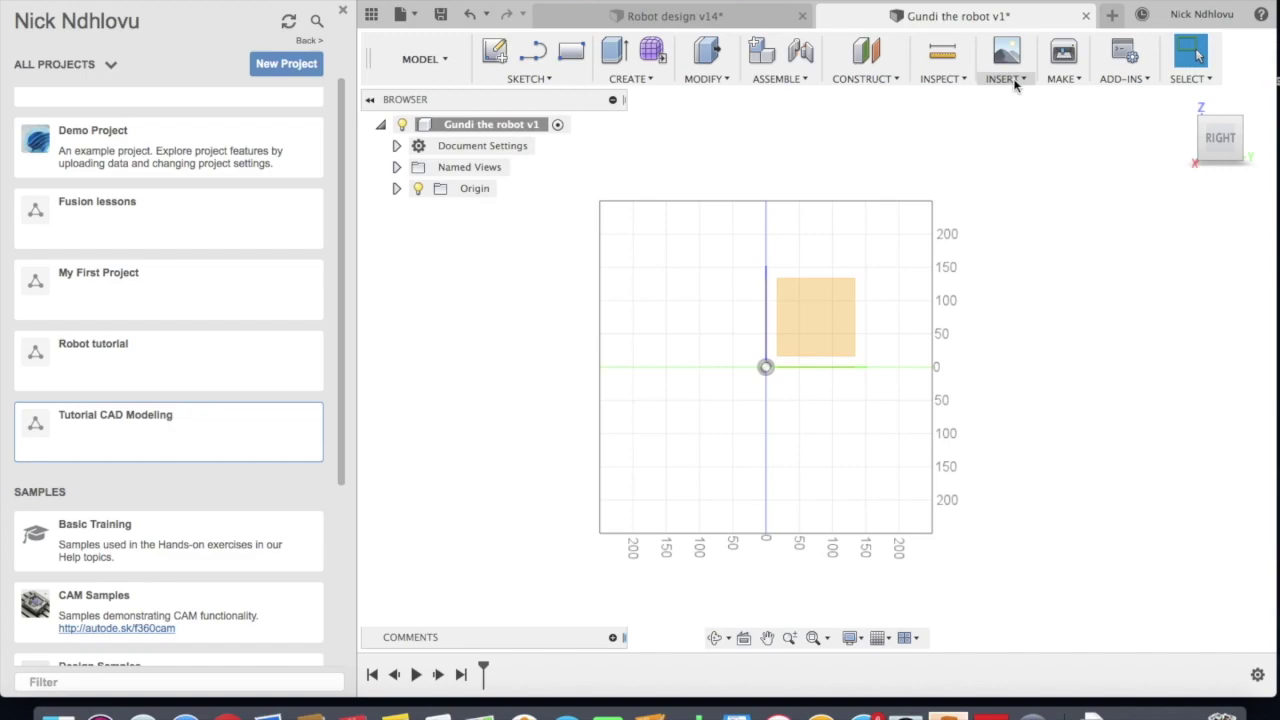
{"action": "left_click", "coordinate": [801, 80]}
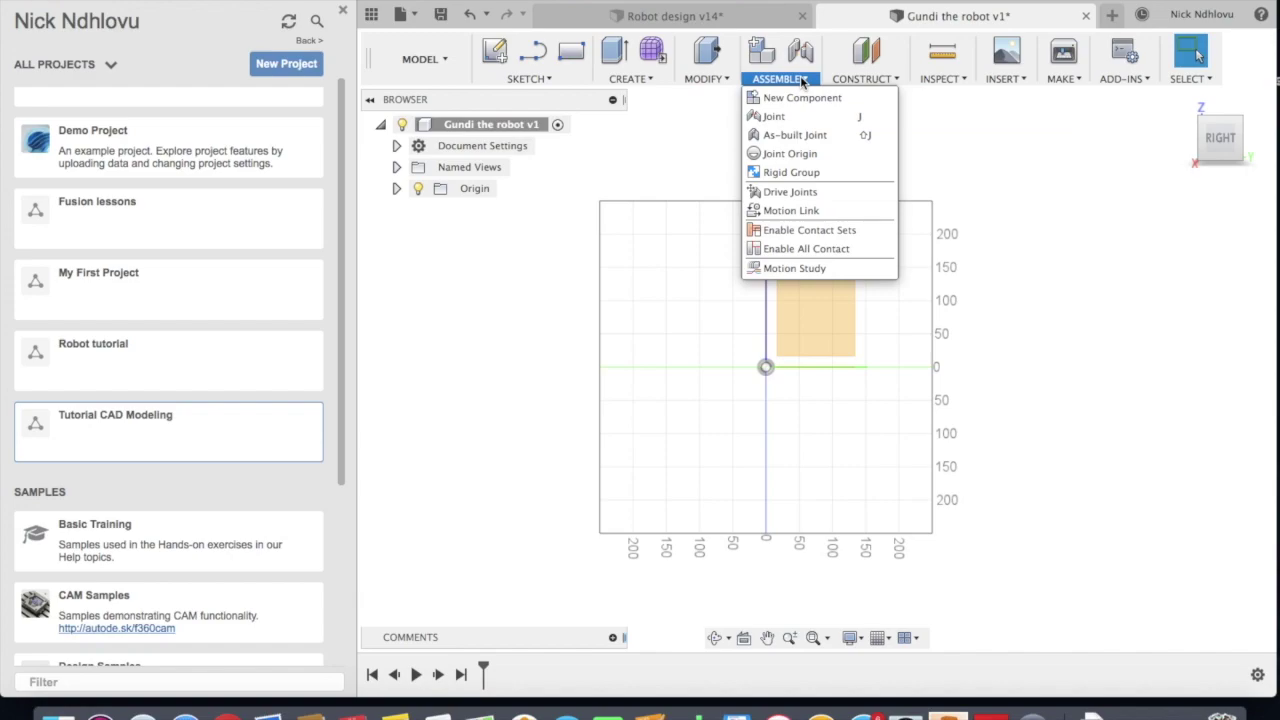
{"action": "left_click", "coordinate": [698, 121]}
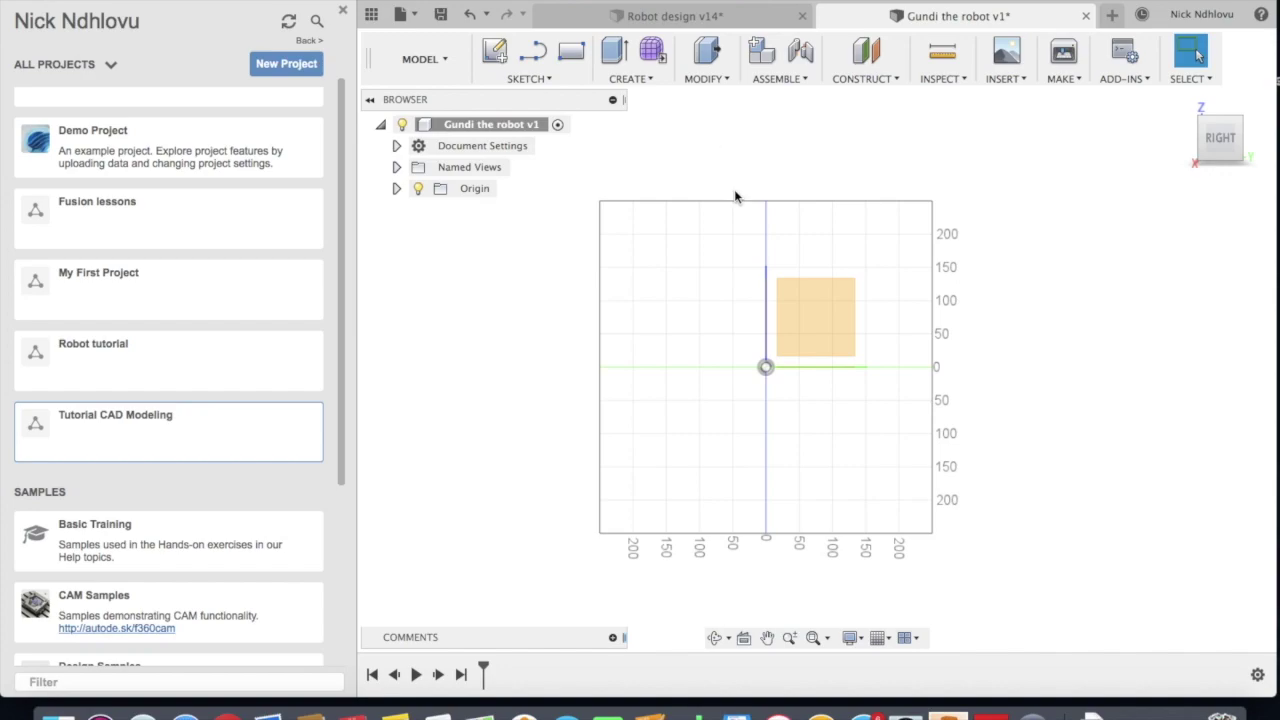
{"action": "scroll", "coordinate": [731, 300], "scroll_direction": "down", "scroll_amount": 3}
{"action": "scroll", "coordinate": [743, 318], "scroll_direction": "up", "scroll_amount": 5}
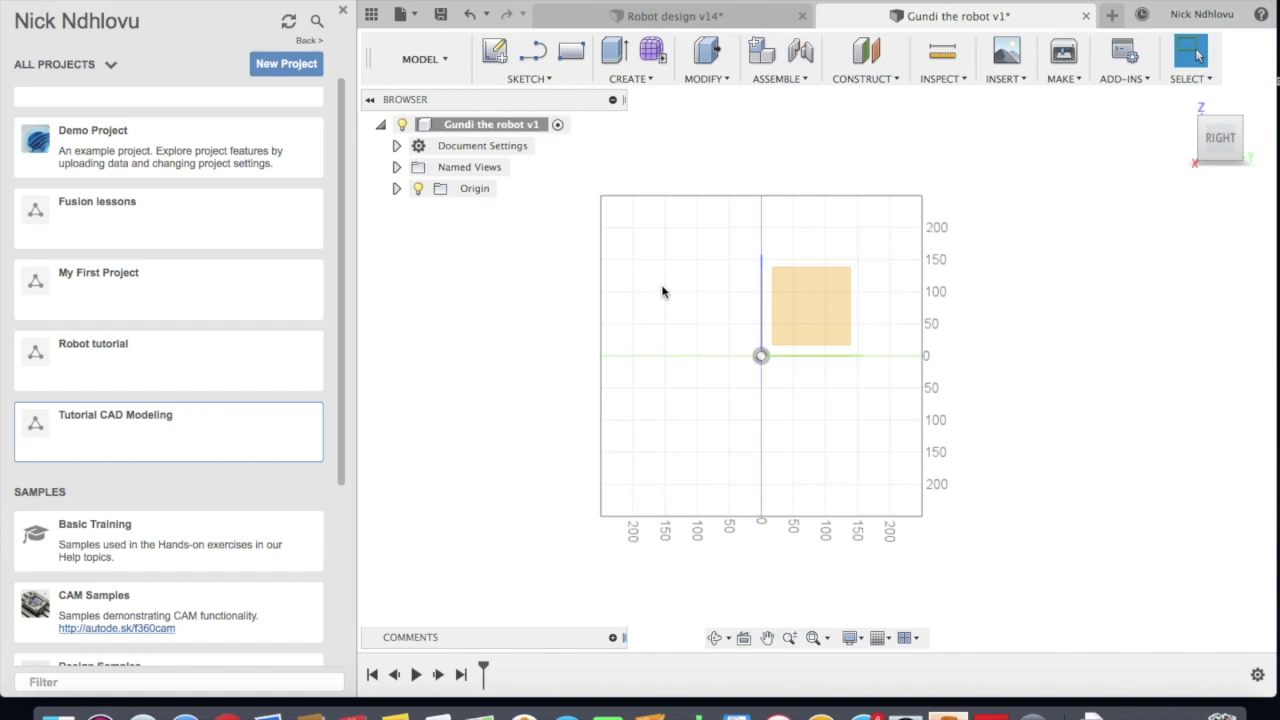
{"action": "scroll", "coordinate": [665, 291], "scroll_direction": "down", "scroll_amount": 3}
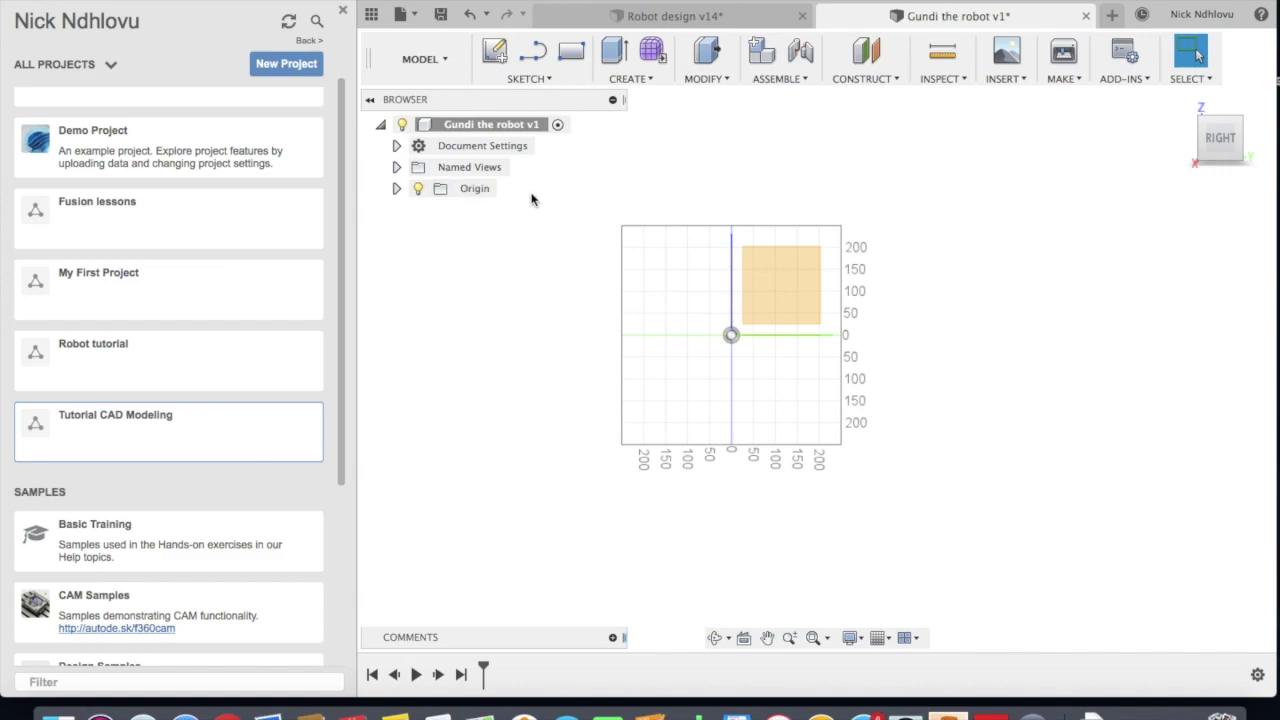
Create a new component under the top-level Gundi the robot design
{"action": "left_click", "coordinate": [470, 128]}
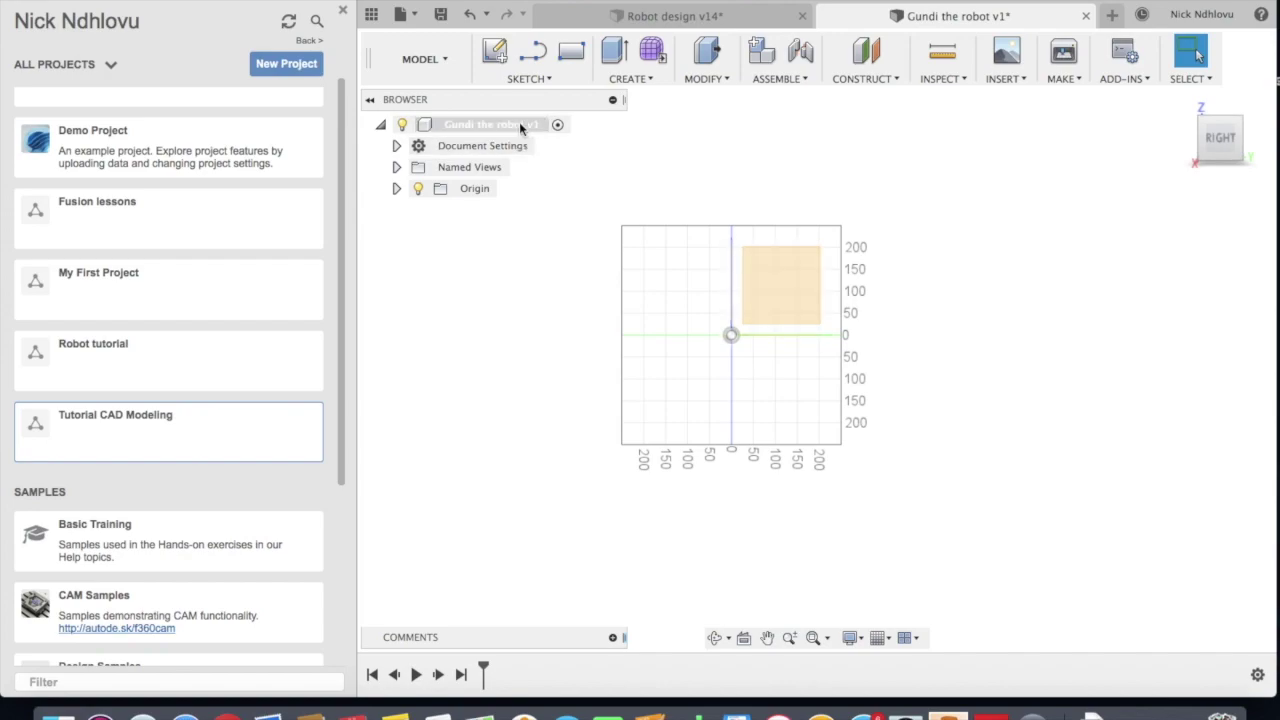
{"action": "right_click", "coordinate": [520, 127]}
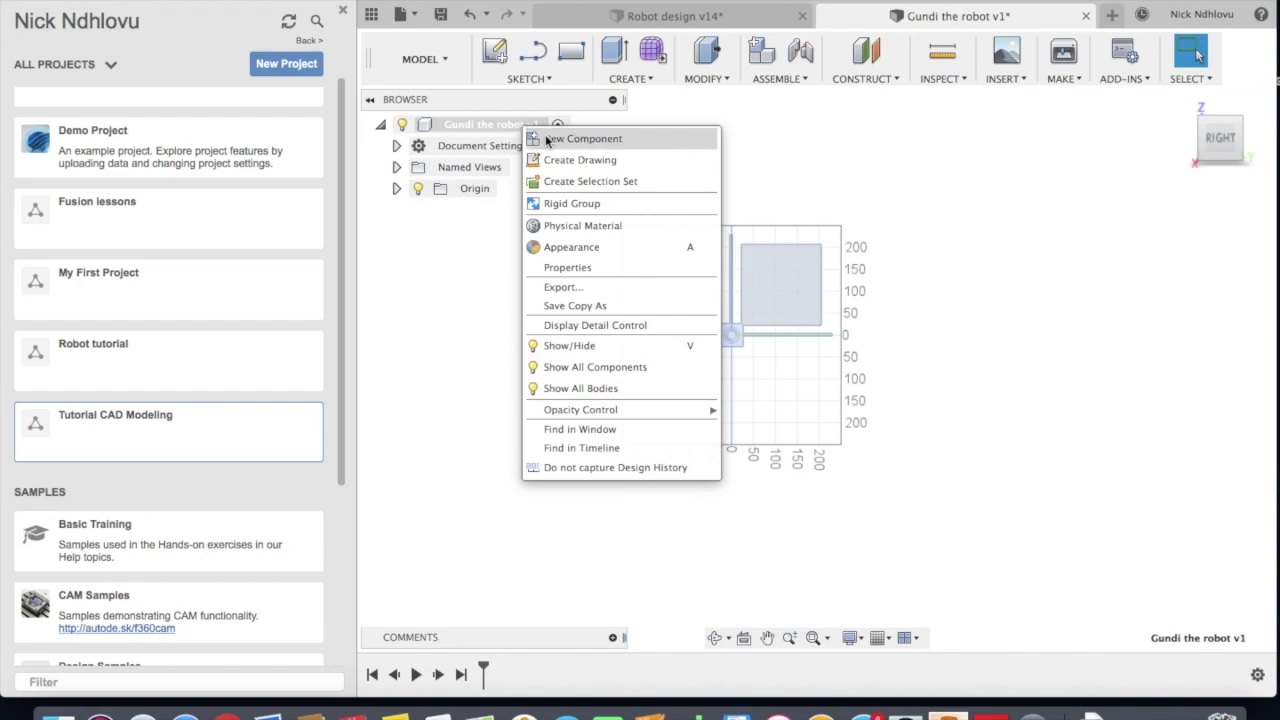
{"action": "left_click", "coordinate": [607, 139]}
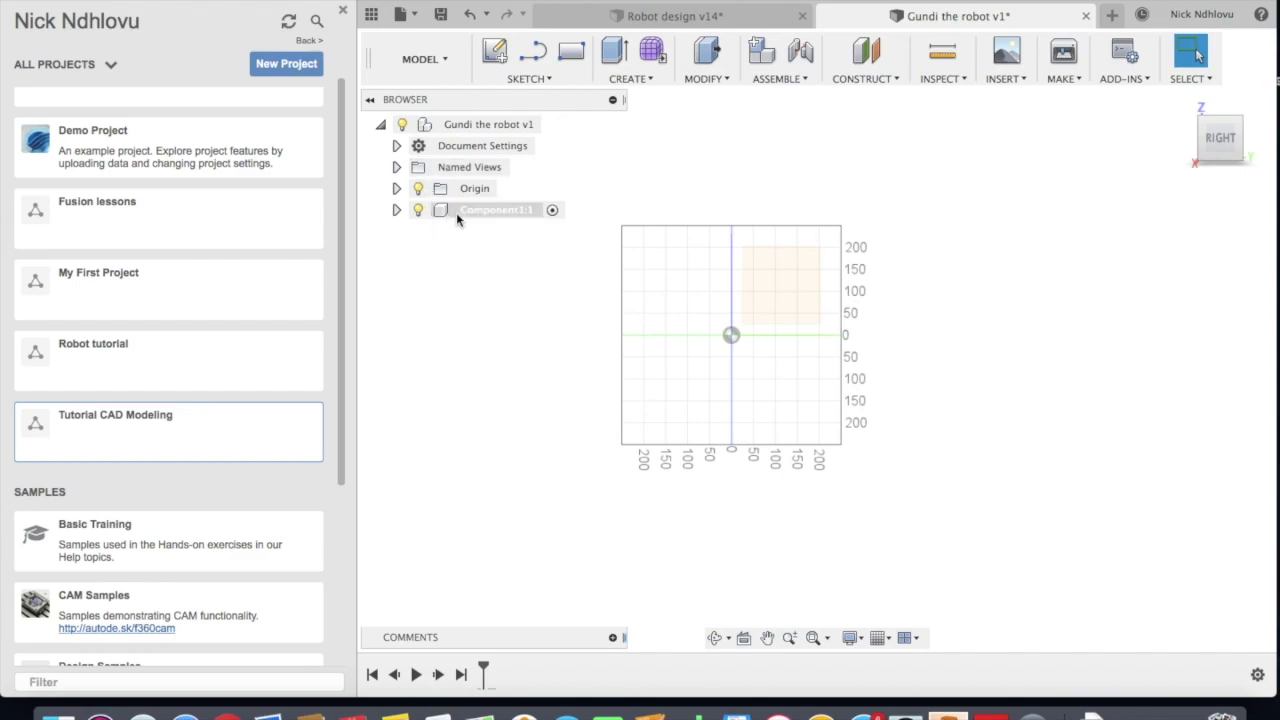
Rename the new component as Robot base
{"action": "left_click", "coordinate": [380, 124]}
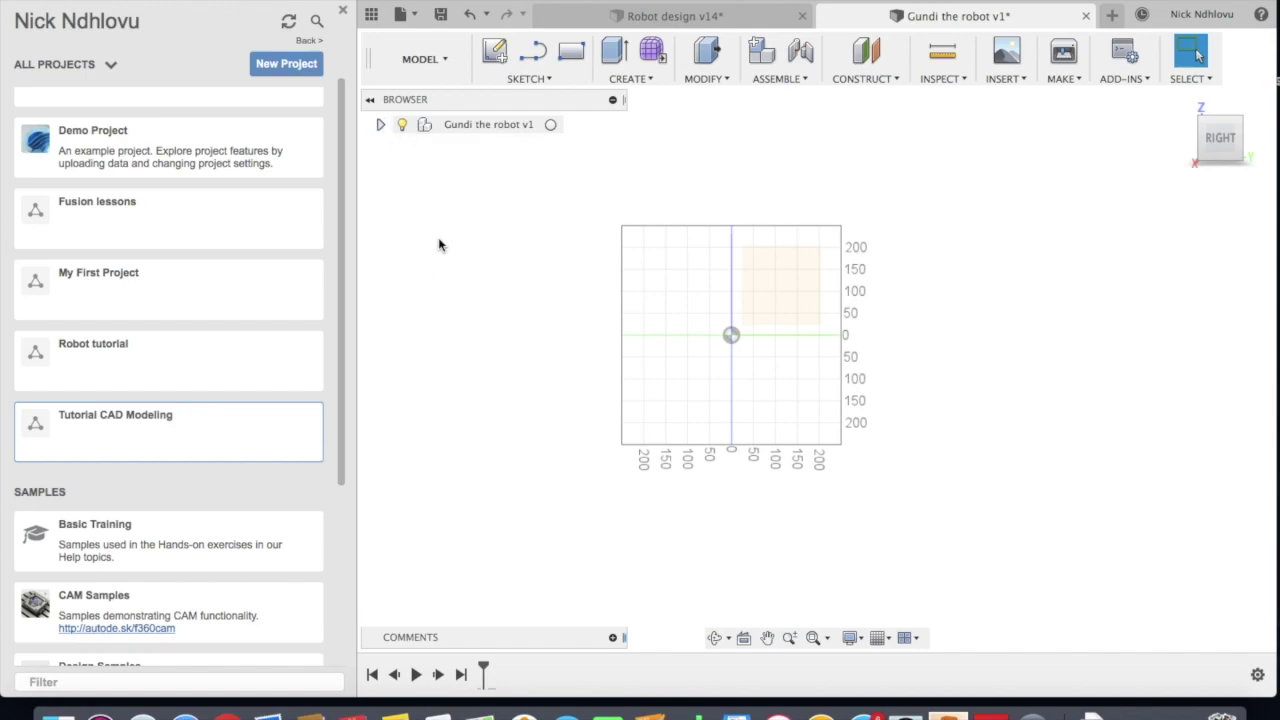
{"action": "left_click", "coordinate": [380, 124]}
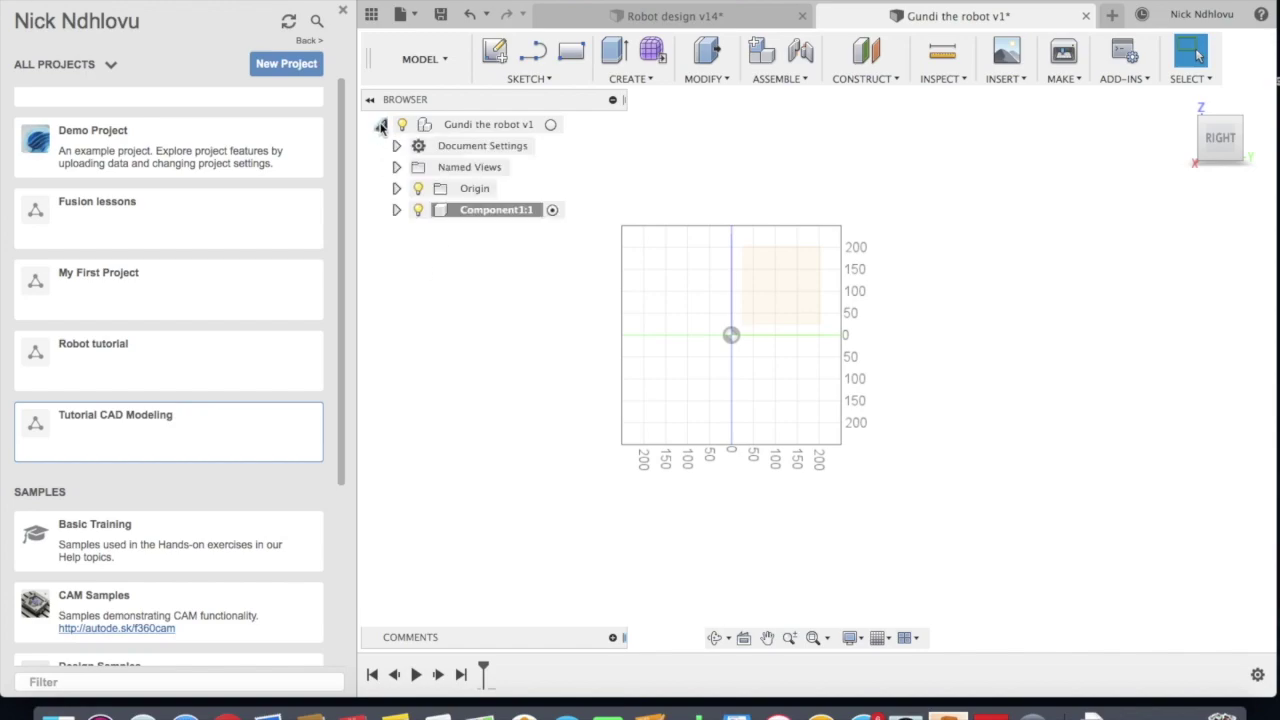
{"action": "left_click", "coordinate": [486, 216]}
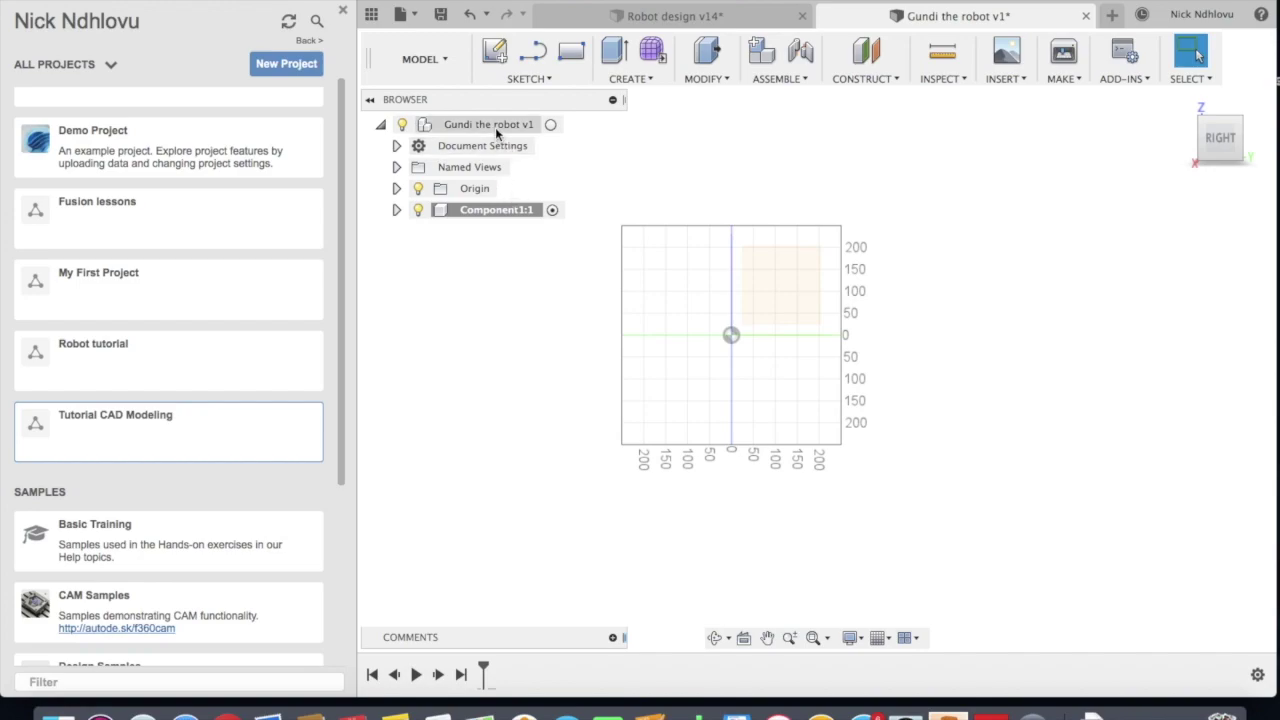
{"action": "double_click", "coordinate": [527, 210]}
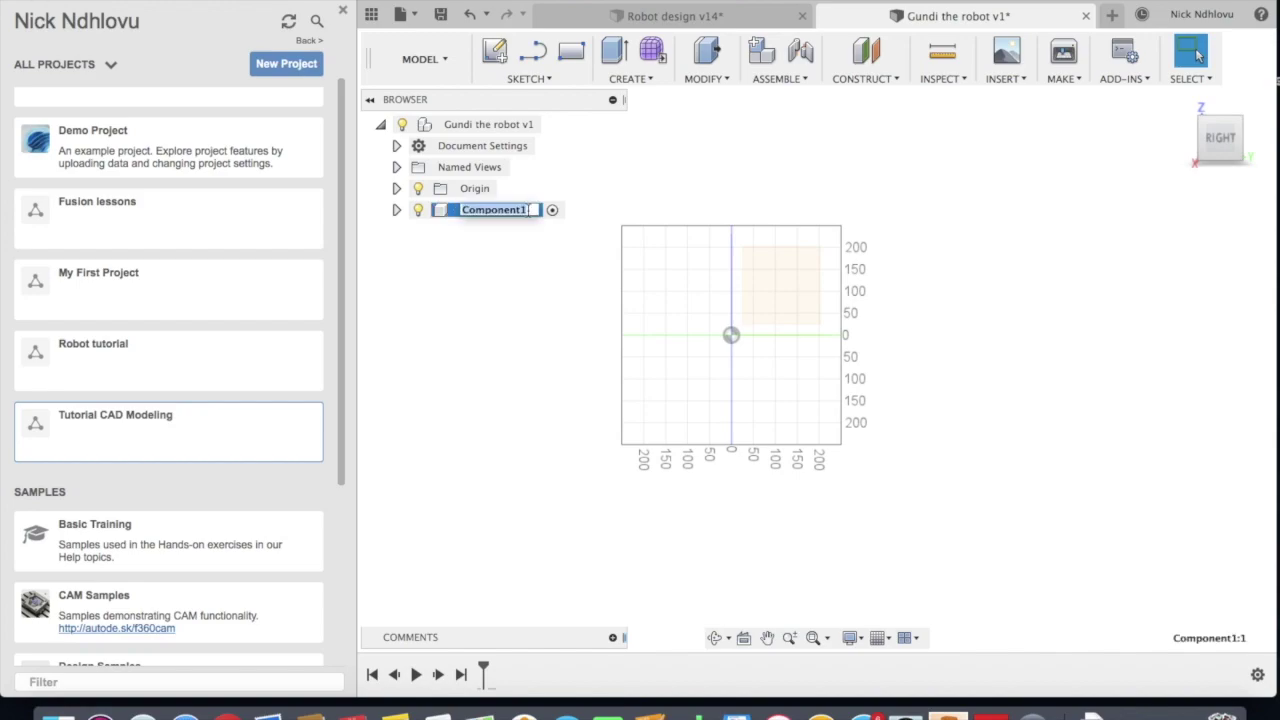
{"action": "type", "text": "B"}
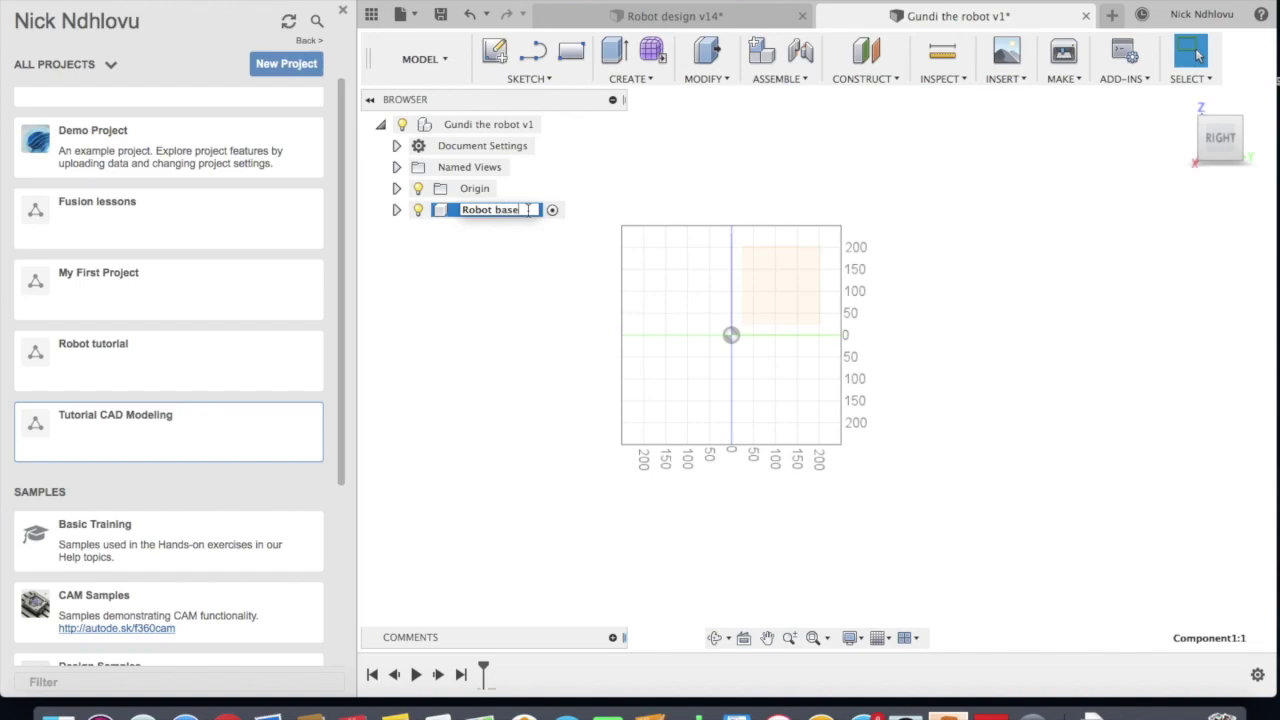
{"action": "key", "text": "Return"}
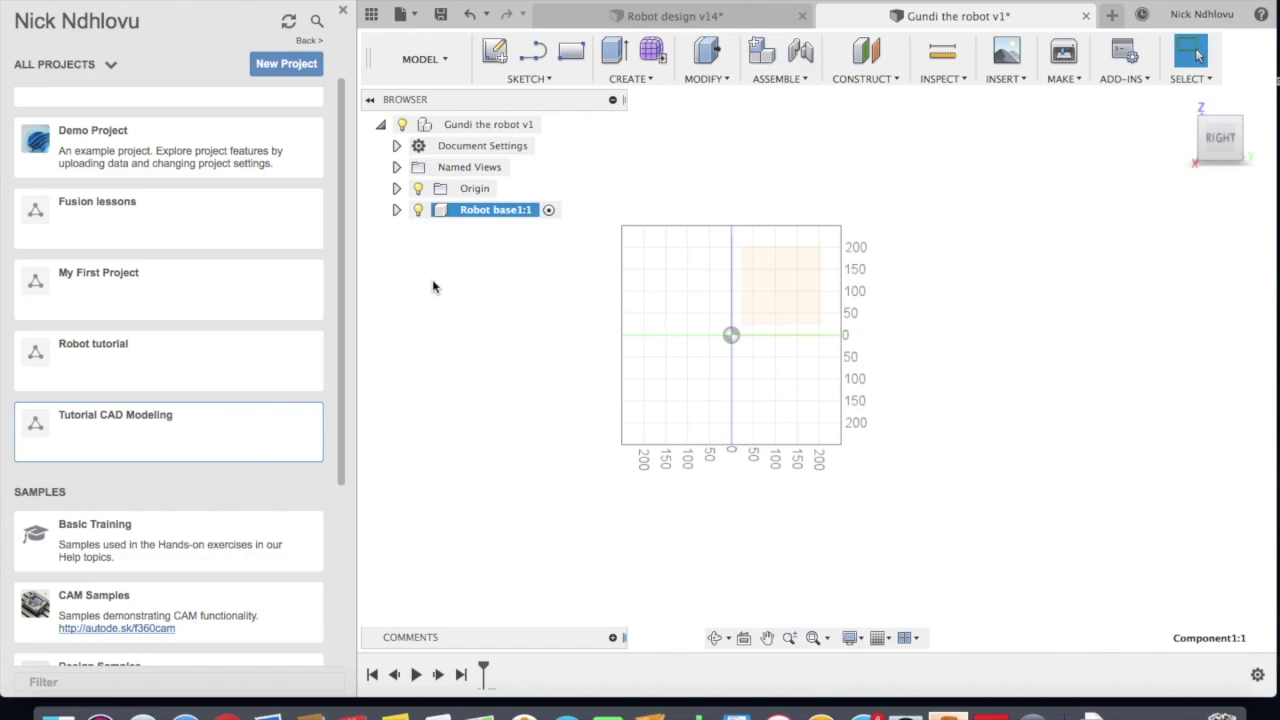
Expand the Robot base component and make its Origin visible
{"action": "left_click", "coordinate": [396, 210]}
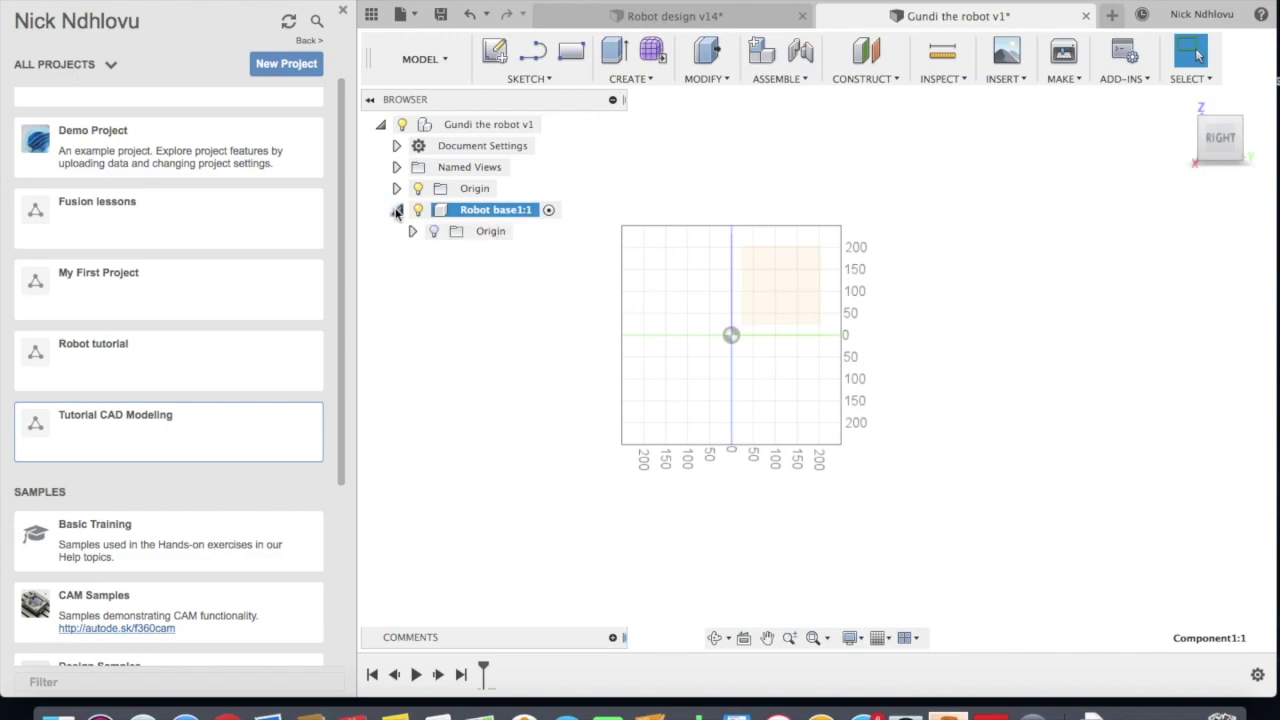
{"action": "left_click", "coordinate": [482, 232]}
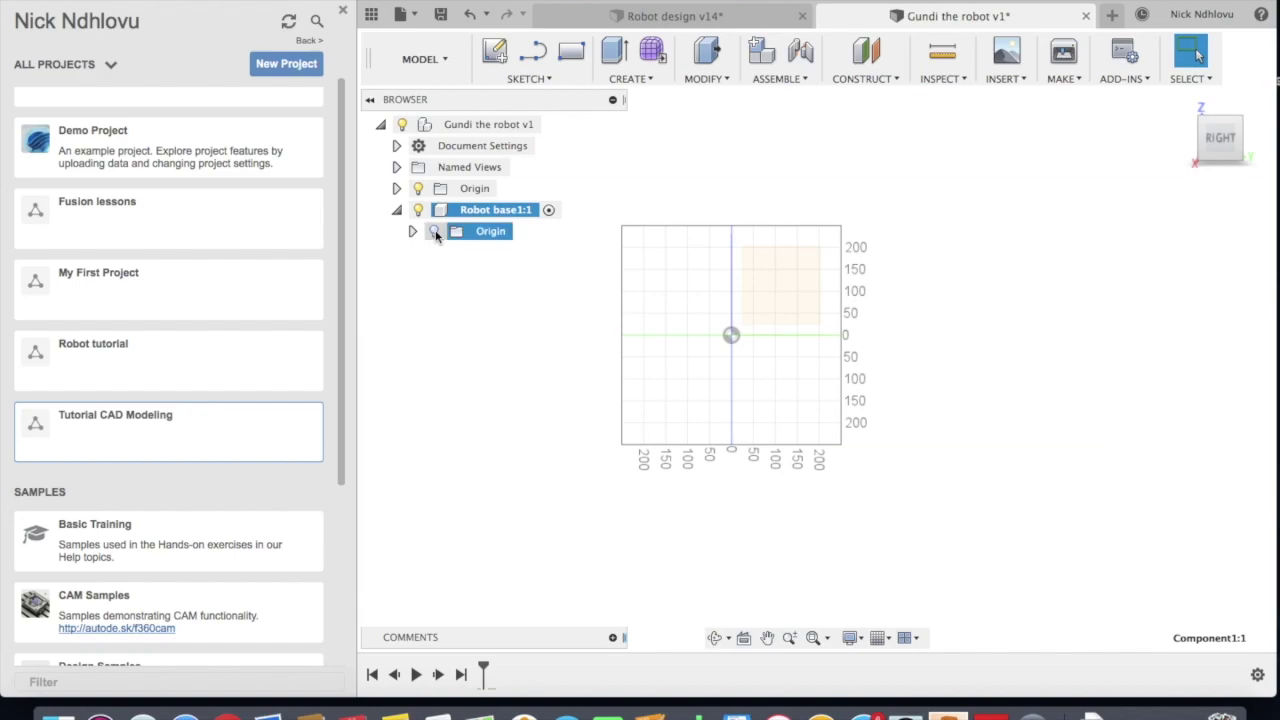
{"action": "left_click", "coordinate": [435, 232]}
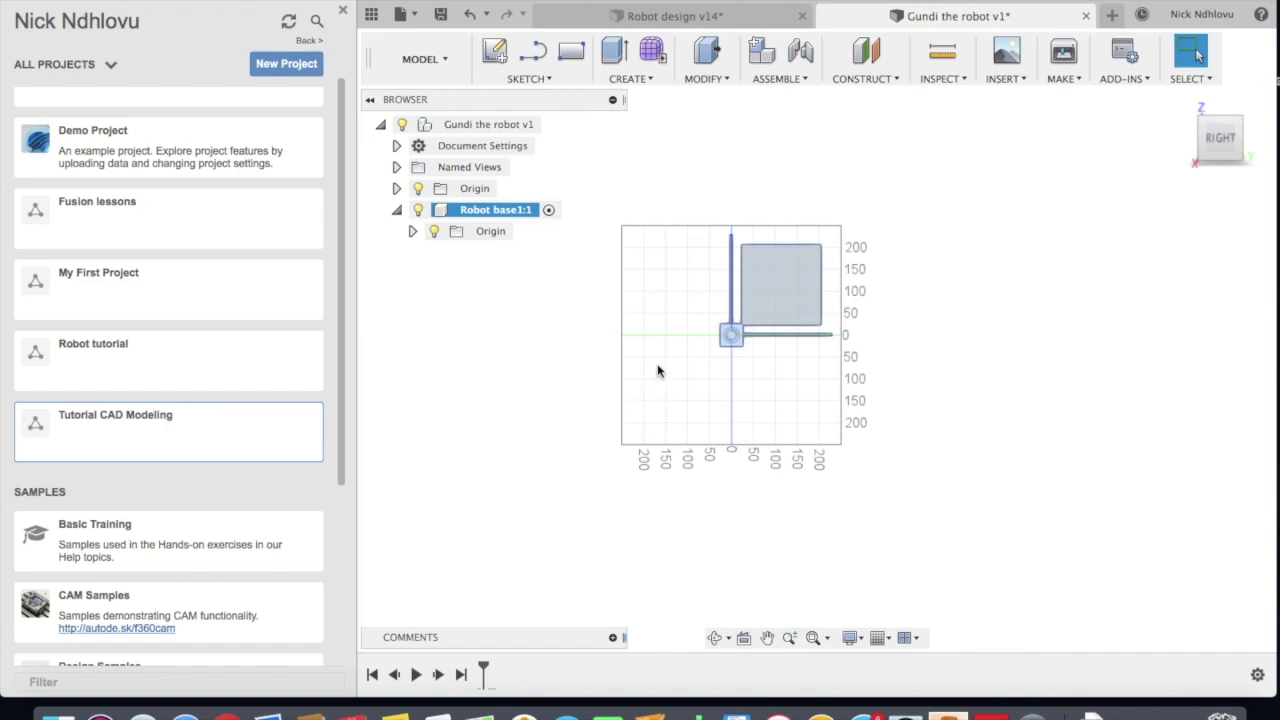
{"action": "left_click", "coordinate": [736, 399]}
{"action": "scroll", "coordinate": [811, 434], "scroll_direction": "down", "scroll_amount": 3}
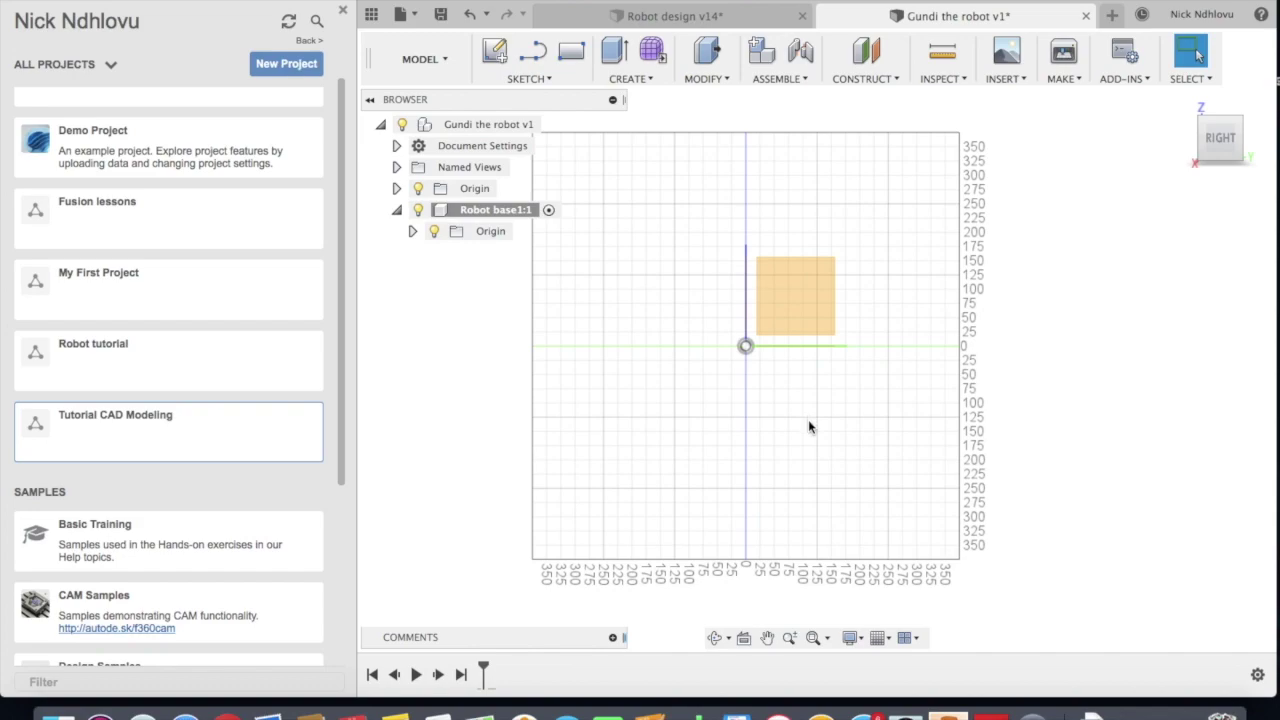
Examine the Robot base origin planes and axes against the layout grid from several angles
{"action": "middle_click_drag", "start_coordinate": [814, 341], "coordinate": [923, 437], "text": "shift"}
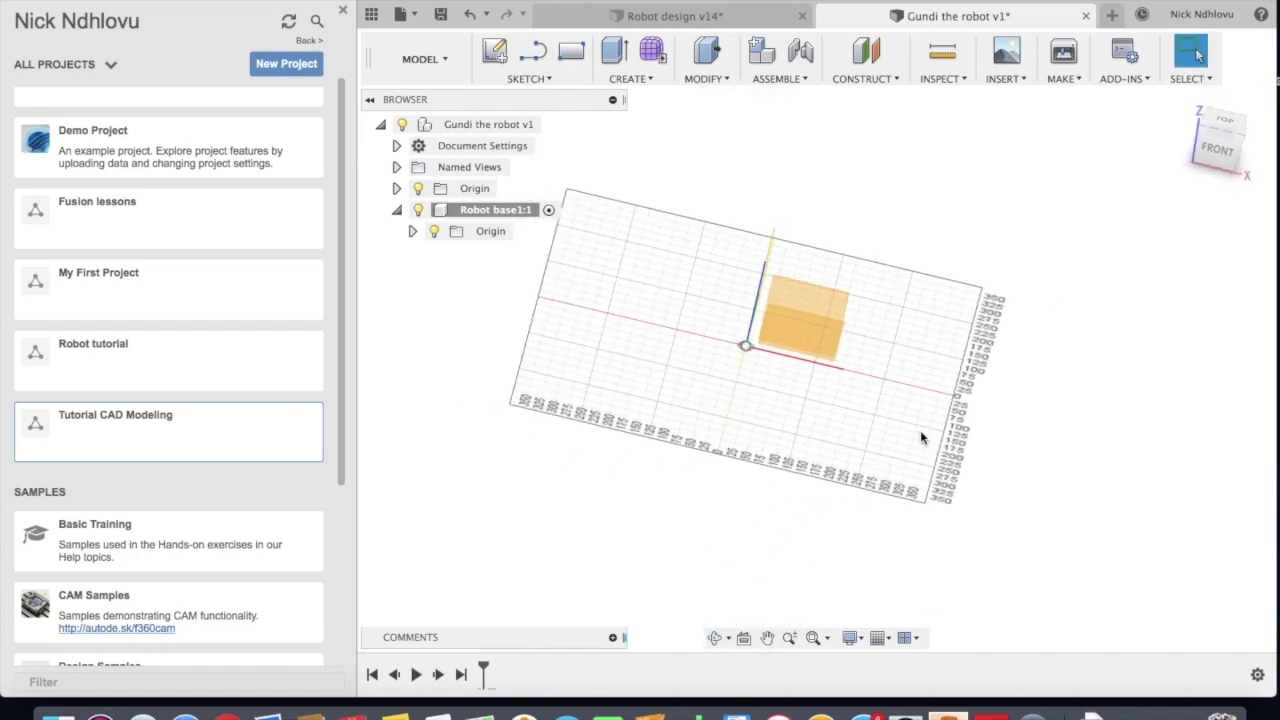
{"action": "middle_click_drag", "start_coordinate": [866, 366], "coordinate": [940, 397], "text": "shift"}
{"action": "middle_click_drag", "start_coordinate": [862, 408], "coordinate": [857, 371], "text": "shift"}
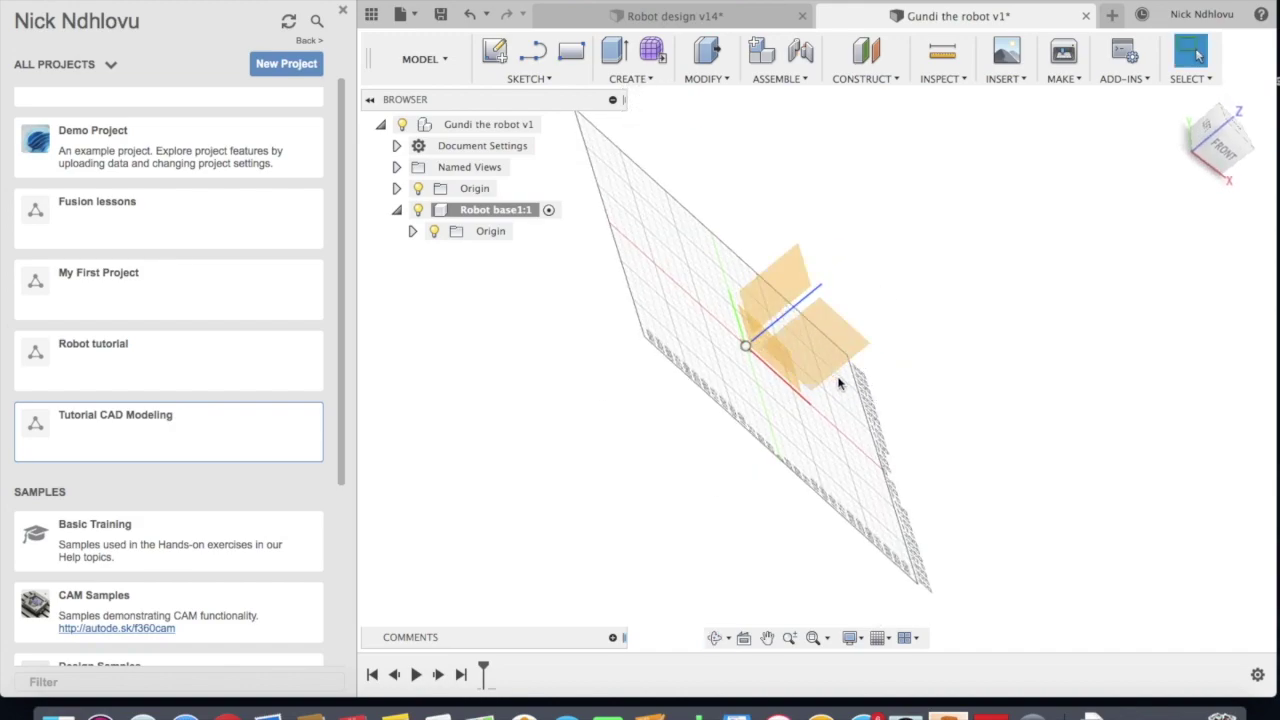
{"action": "middle_click_drag", "start_coordinate": [840, 385], "coordinate": [815, 378], "text": "shift"}
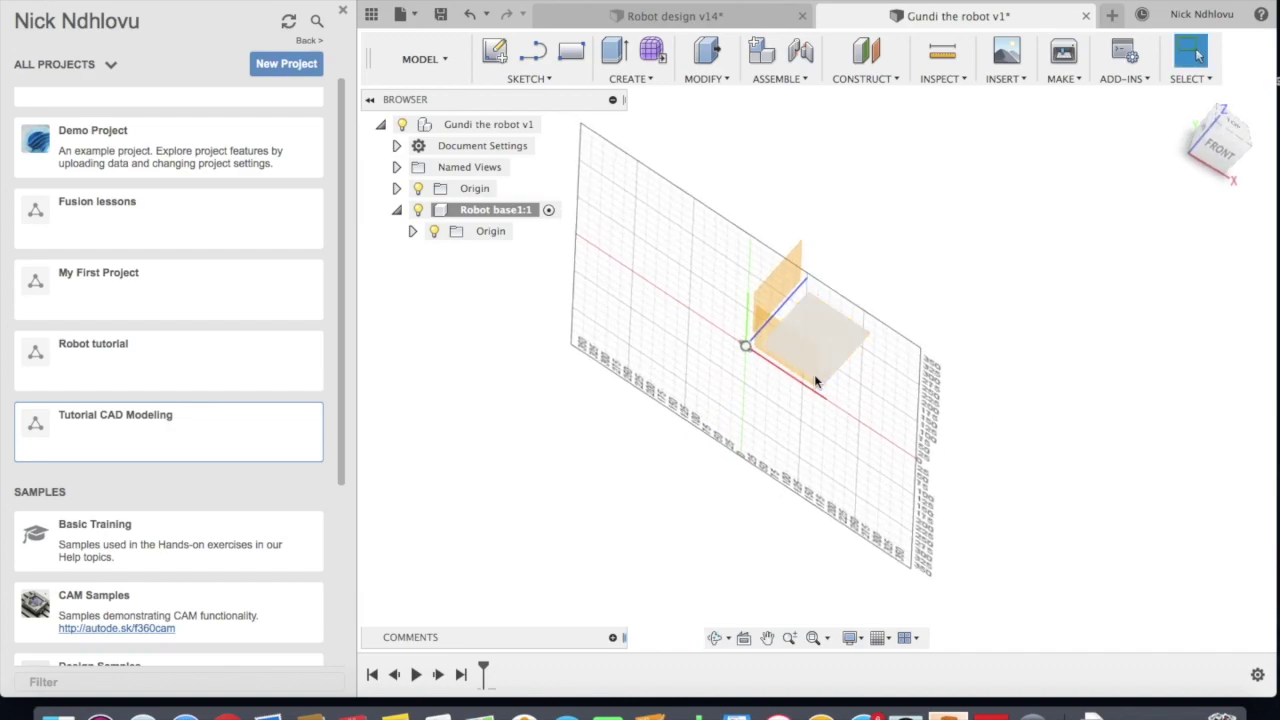
{"action": "middle_click_drag", "start_coordinate": [815, 376], "coordinate": [738, 301], "text": "shift"}
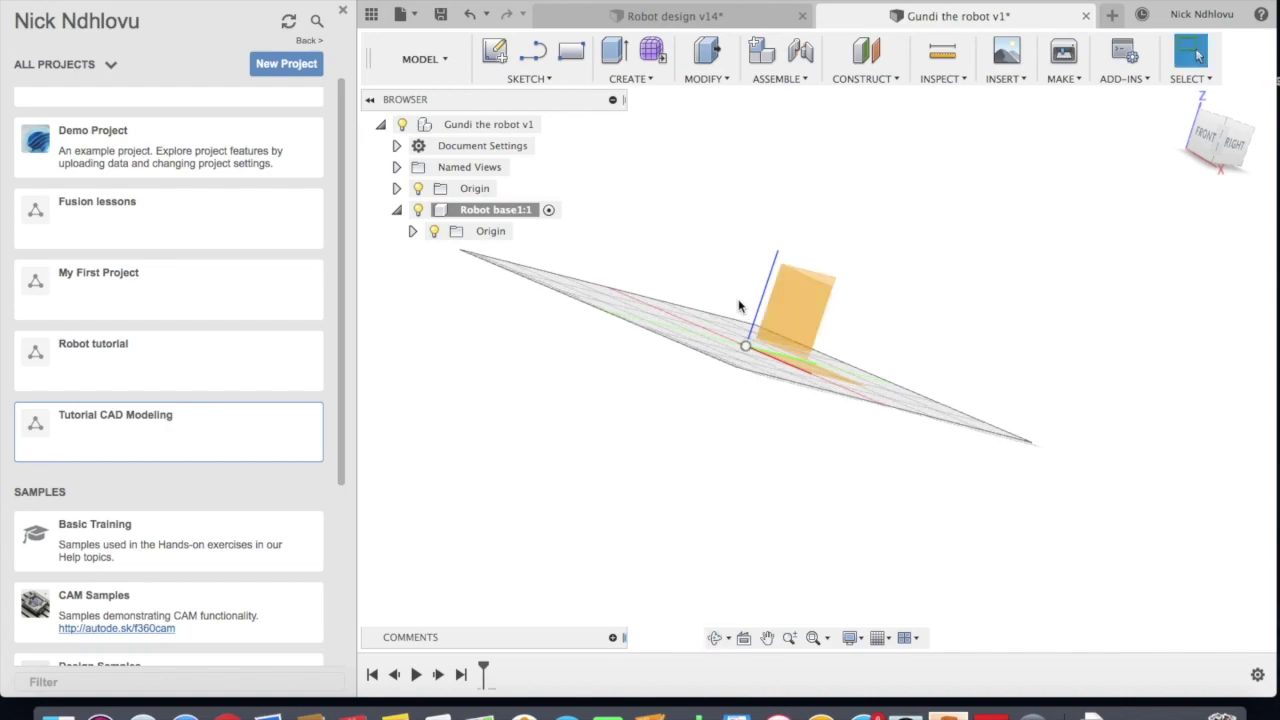
{"action": "middle_click_drag", "start_coordinate": [800, 332], "coordinate": [890, 400], "text": "shift"}
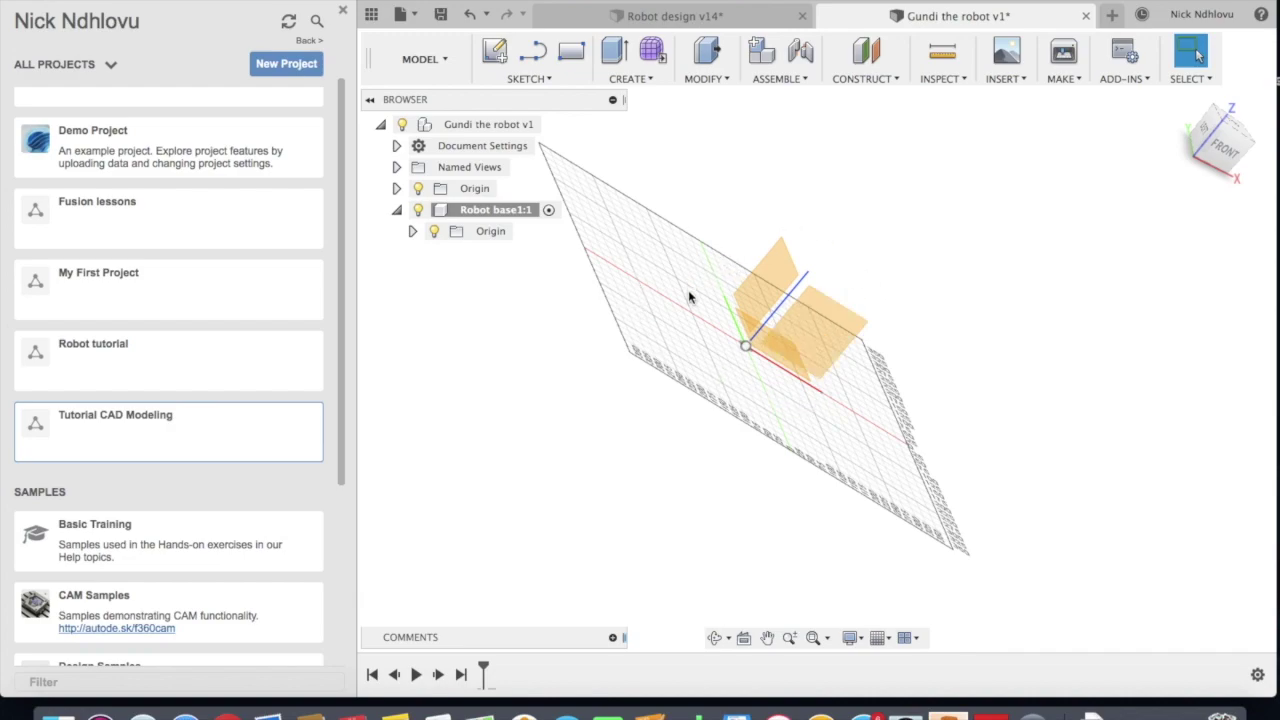
Orient the view to look straight down on the Robot base origin planes from the top
{"action": "left_click", "coordinate": [1215, 150]}
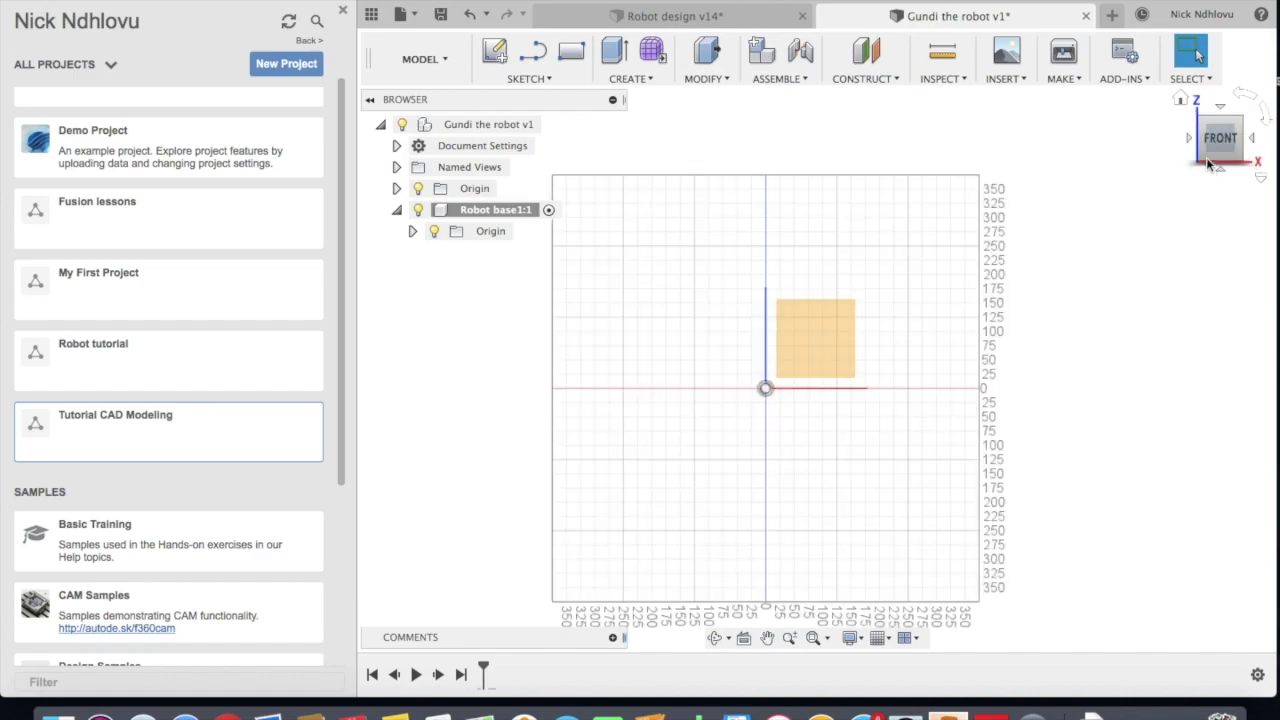
{"action": "left_click_drag", "start_coordinate": [1211, 150], "coordinate": [1200, 240]}
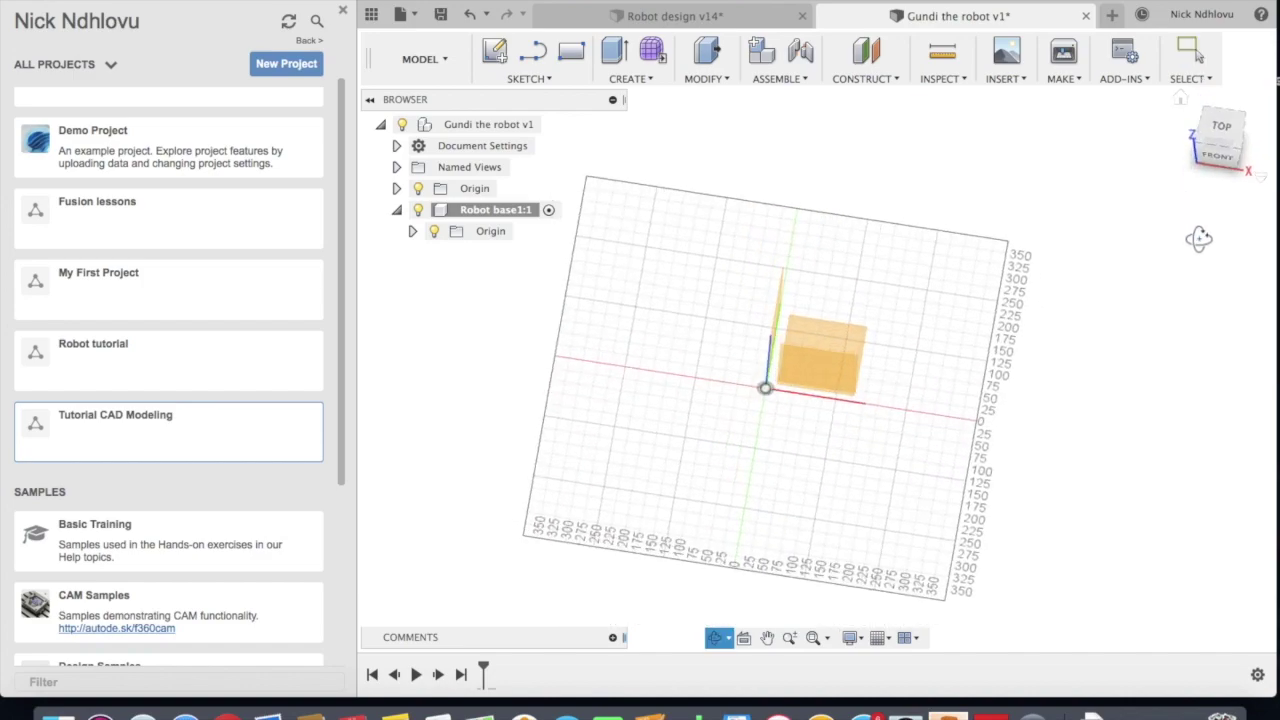
{"action": "left_click", "coordinate": [1222, 137]}
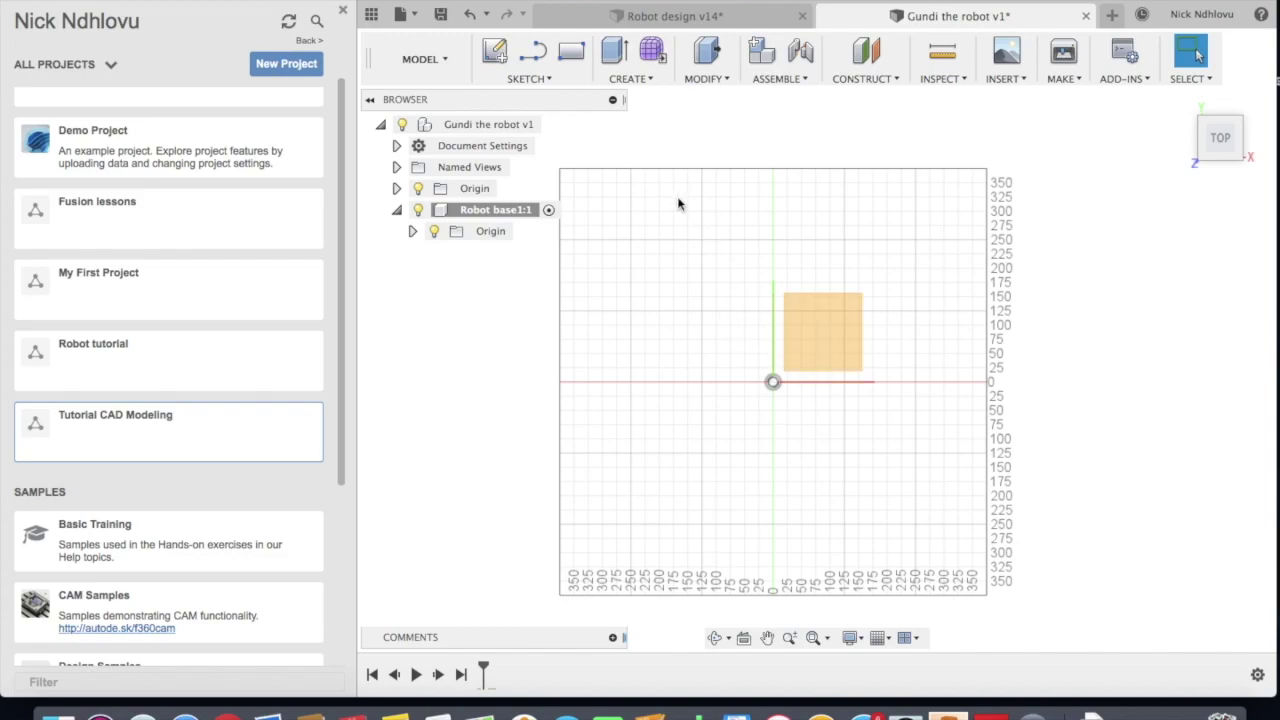
{"action": "left_click", "coordinate": [538, 55]}
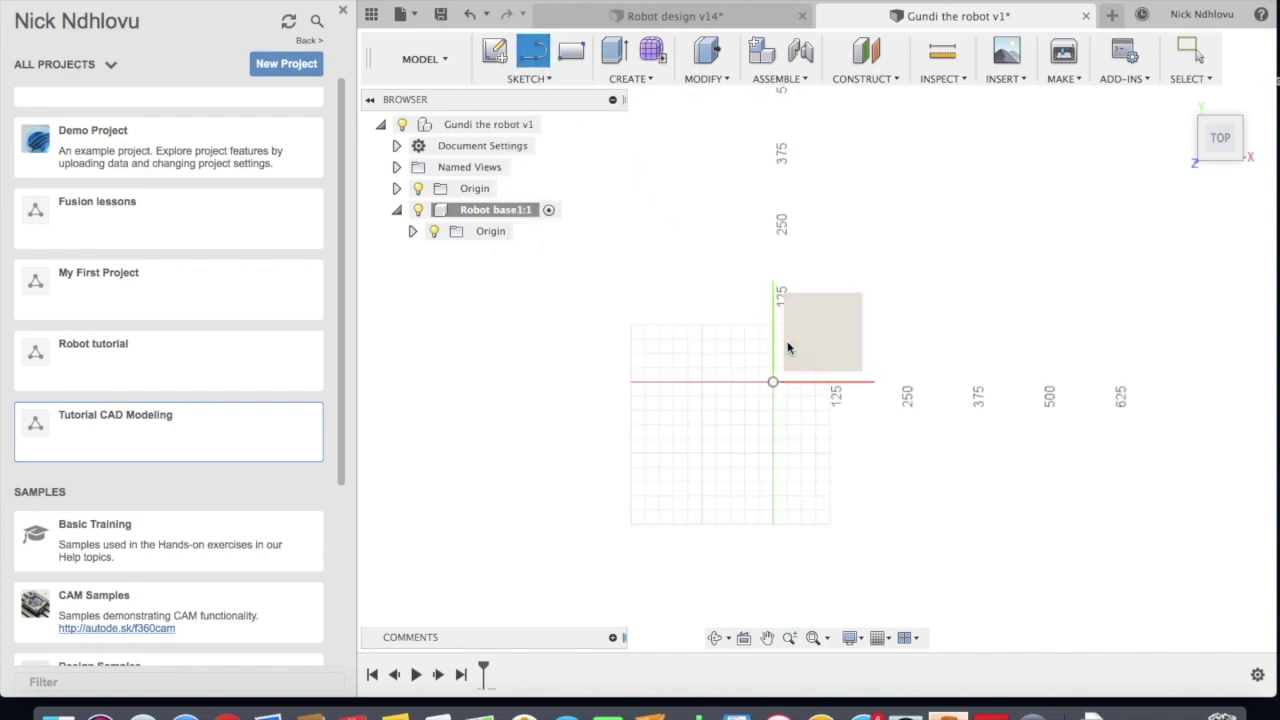
{"action": "left_click", "coordinate": [701, 346]}
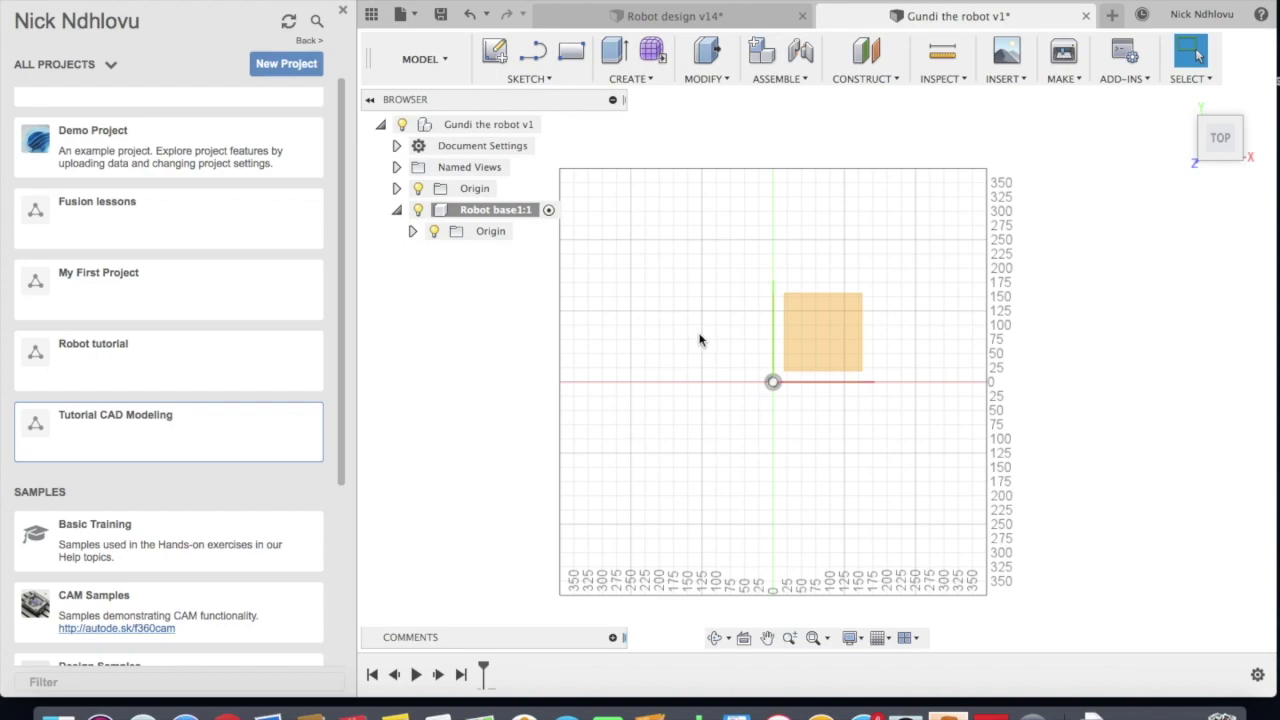
{"action": "key", "text": "s"}
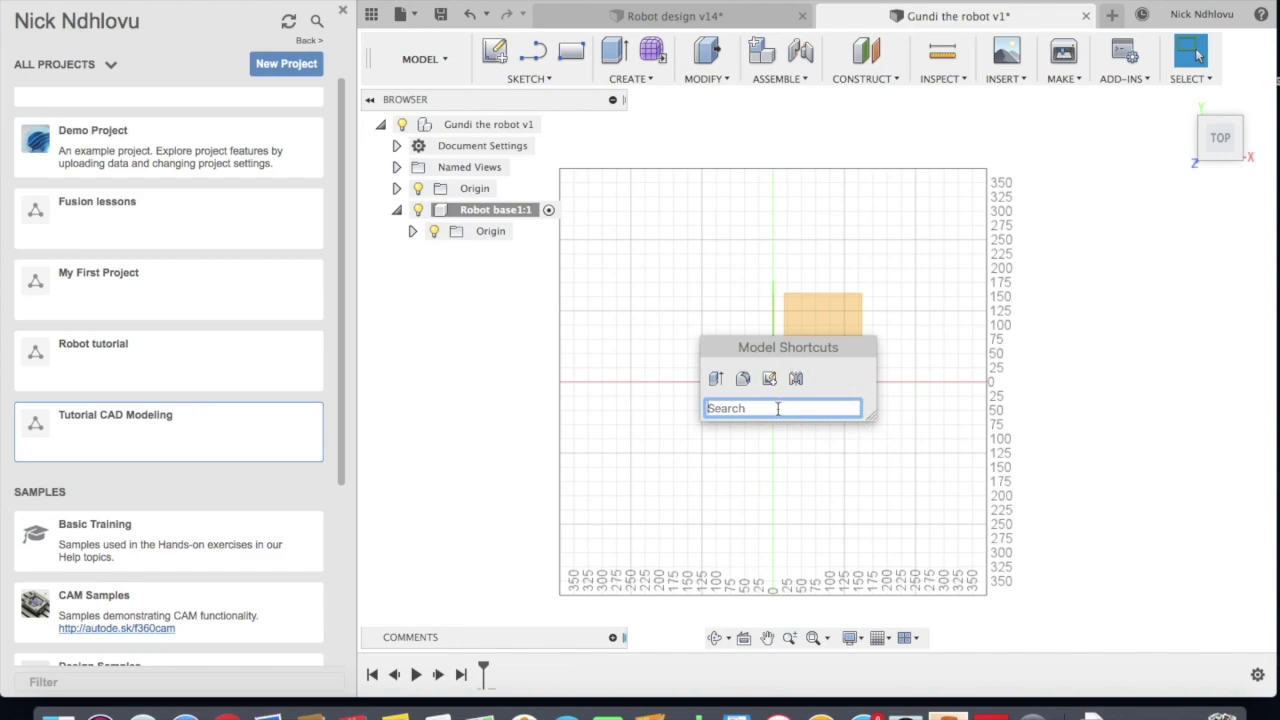
{"action": "type", "text": "sk"}
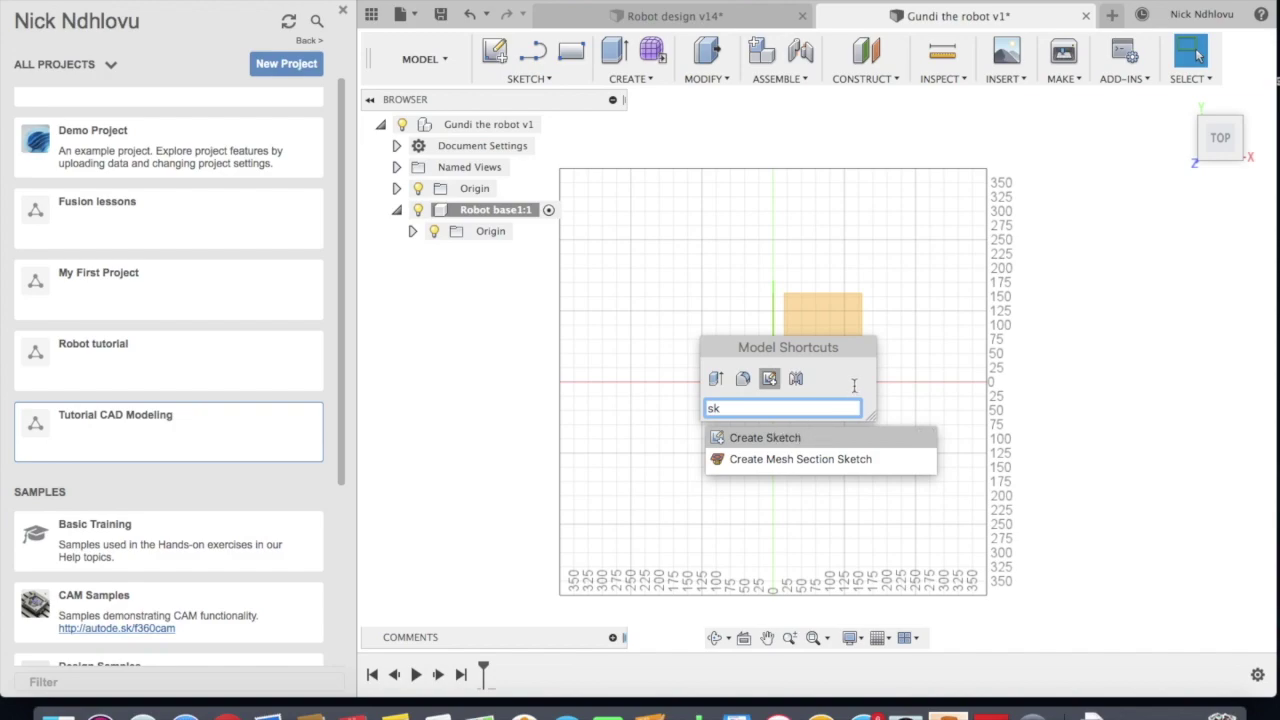
{"action": "key", "text": "Down"}
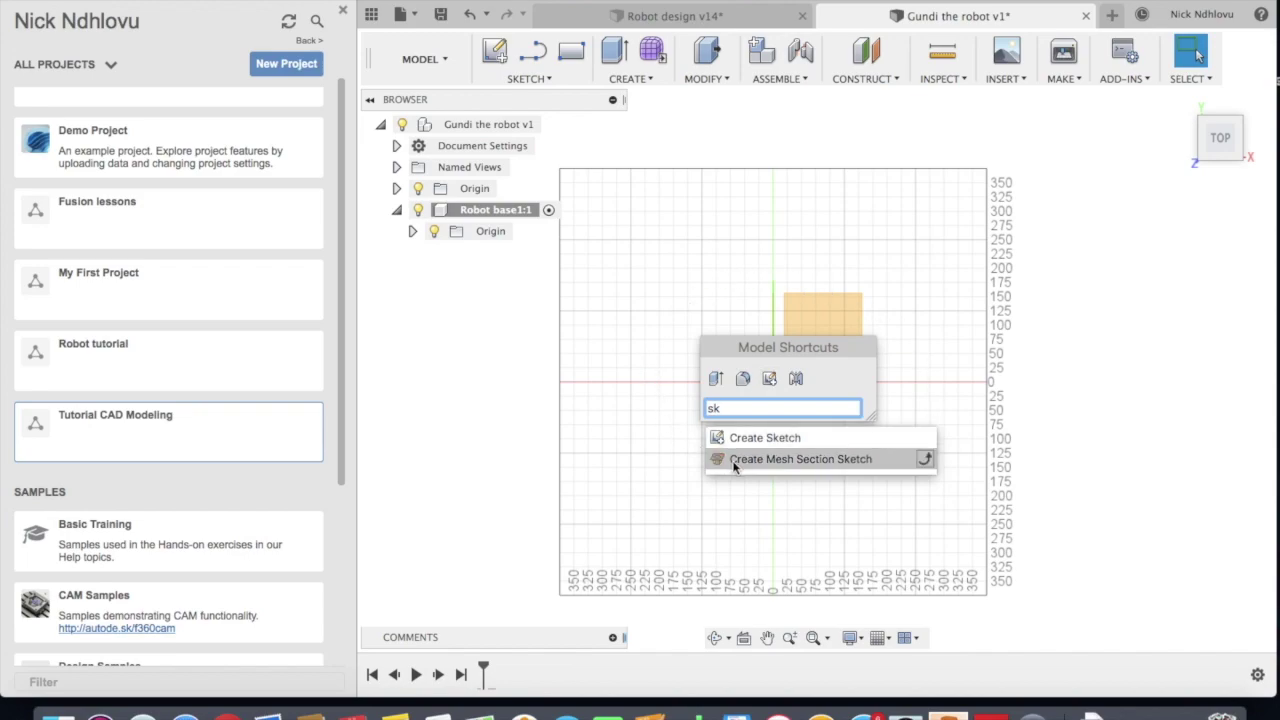
{"action": "key", "text": "BackSpace"}
{"action": "key", "text": "BackSpace"}
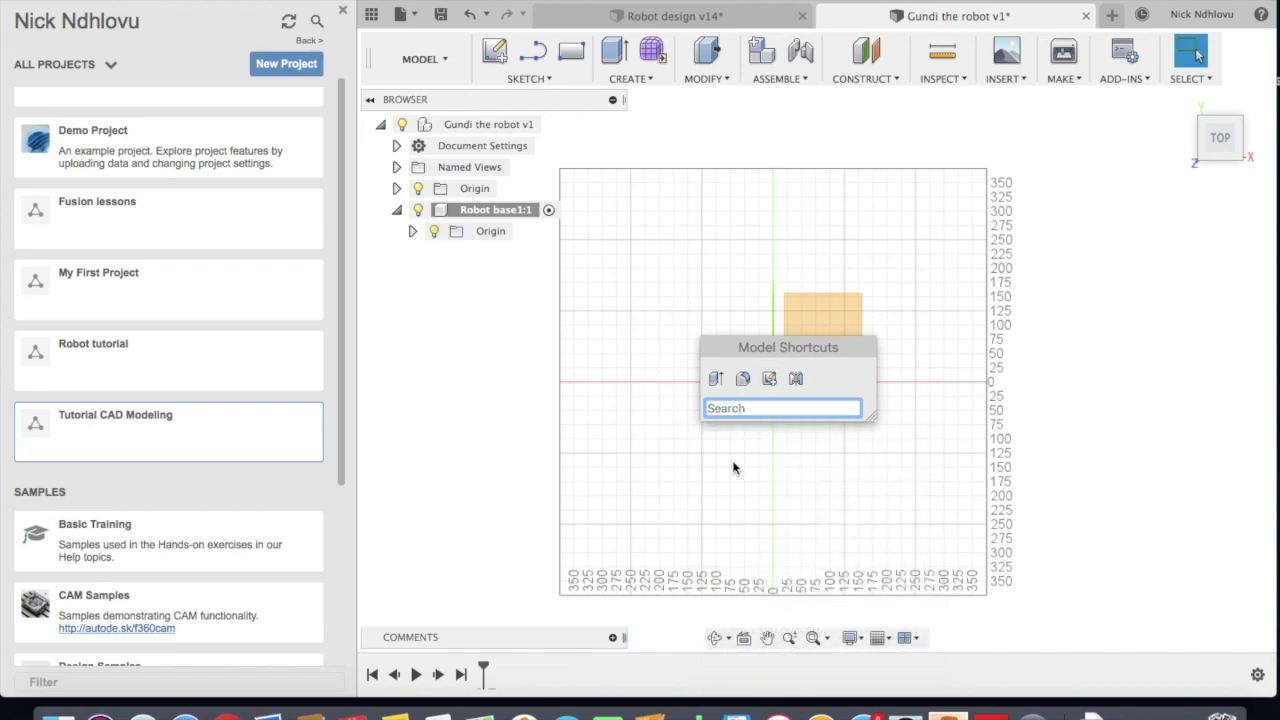
{"action": "key", "text": "Escape"}
{"action": "key", "text": "s"}
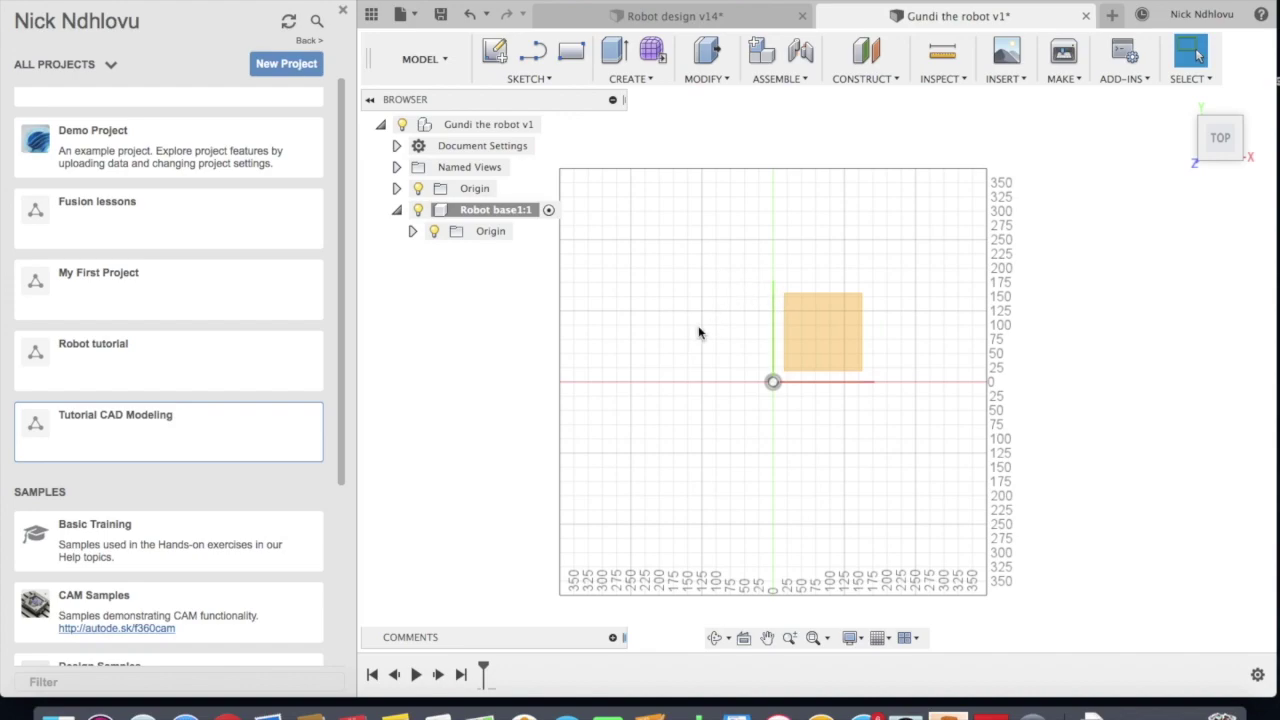
Find the Create Sketch command by searching for "sk" and start a sketch on the Robot base XY plane
{"action": "key", "text": "s"}
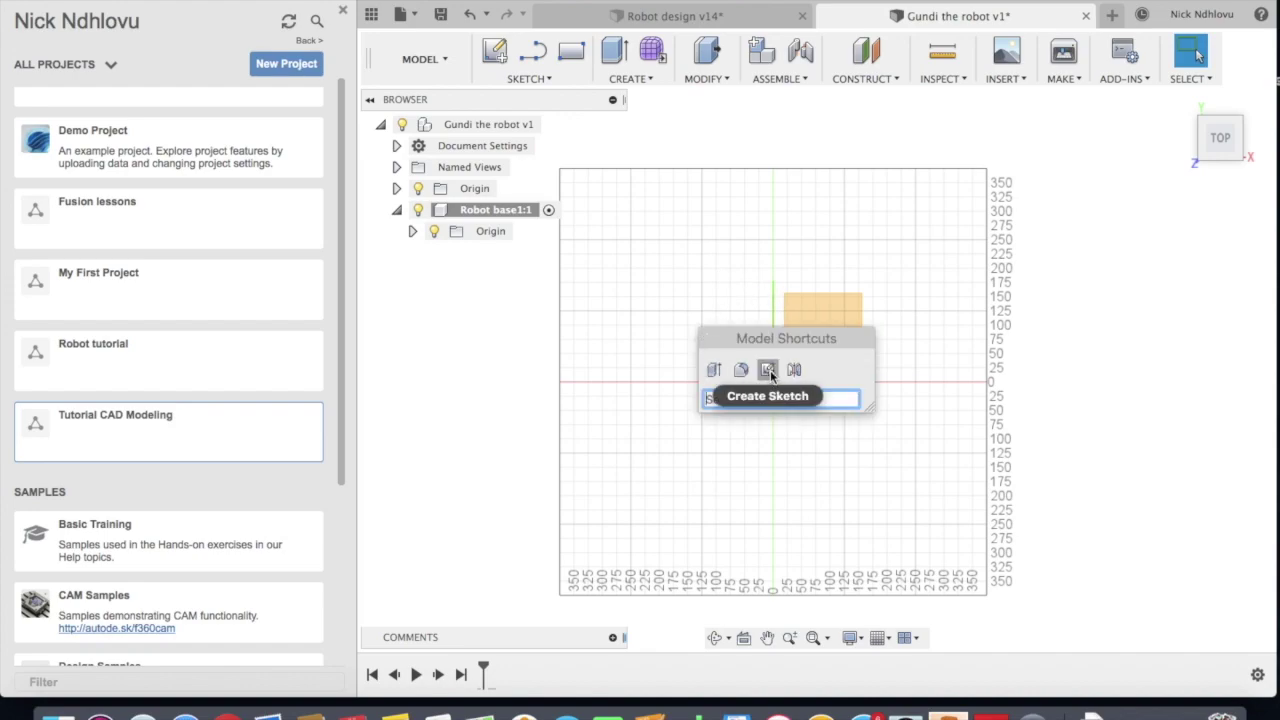
{"action": "type", "text": "sk"}
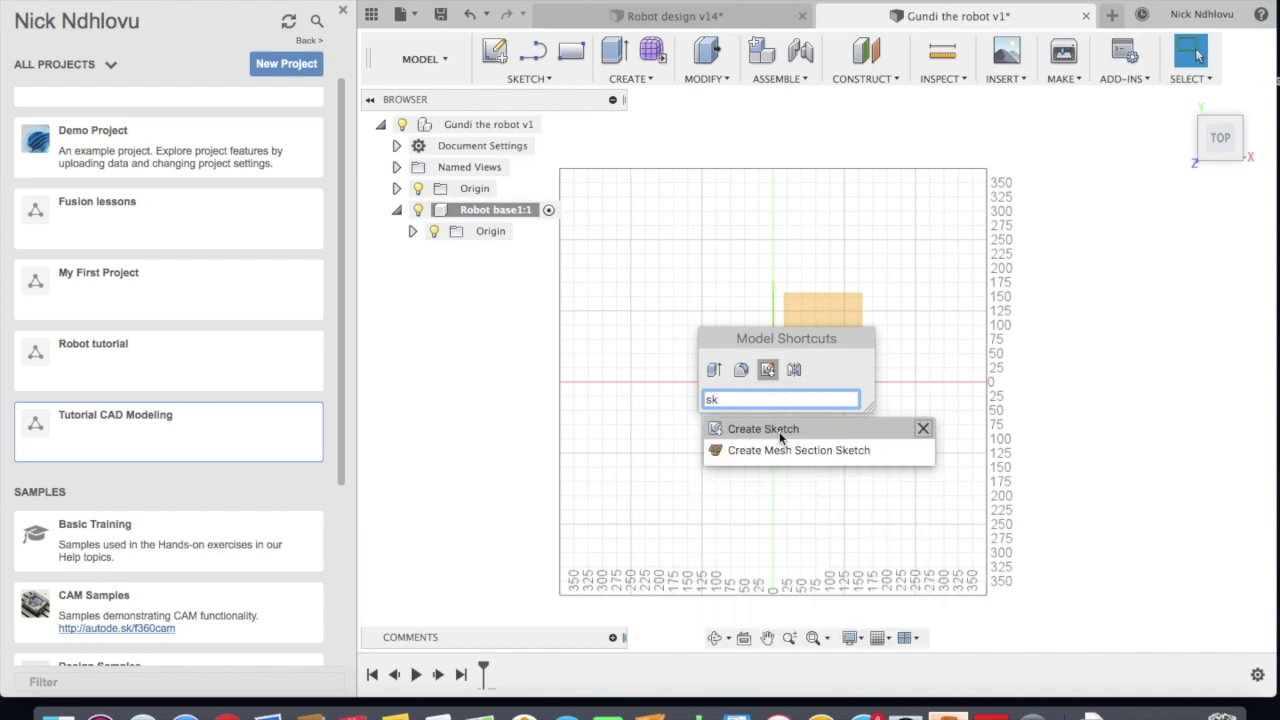
{"action": "left_click", "coordinate": [781, 437]}
{"action": "left_click", "coordinate": [815, 352]}
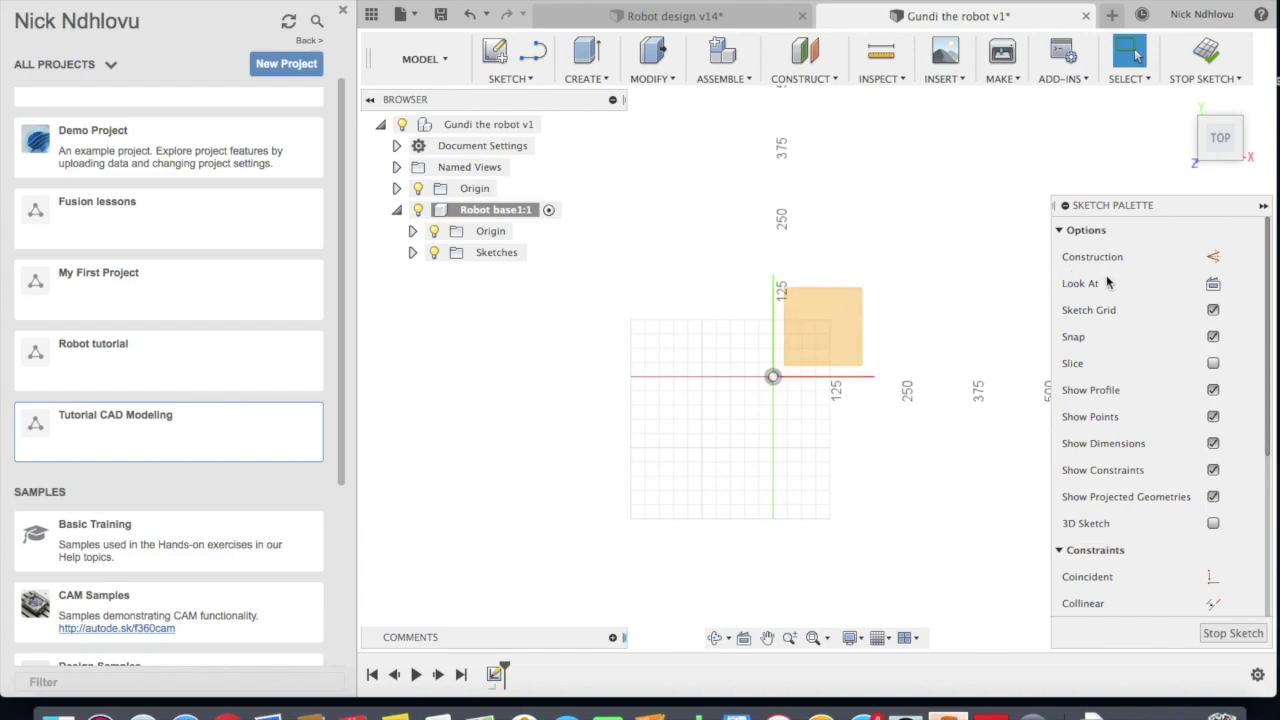
Examine the sketch palette's Options and Constraints sections, leaving both expanded
{"action": "mouse_move", "coordinate": [1270, 372]}
{"action": "left_mouse_down"}
{"action": "mouse_move", "coordinate": [1271, 419]}
{"action": "mouse_move", "coordinate": [1271, 364]}
{"action": "left_mouse_up"}
{"action": "left_click", "coordinate": [1059, 230]}
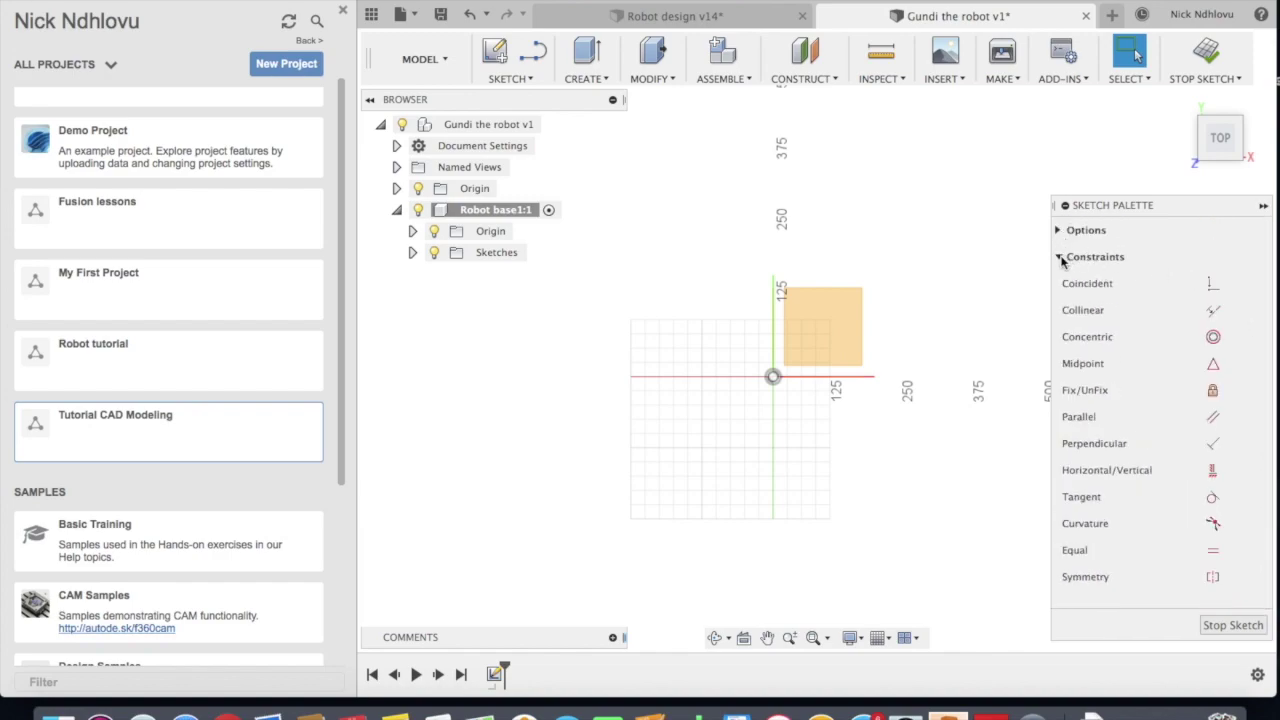
{"action": "left_click", "coordinate": [1060, 258]}
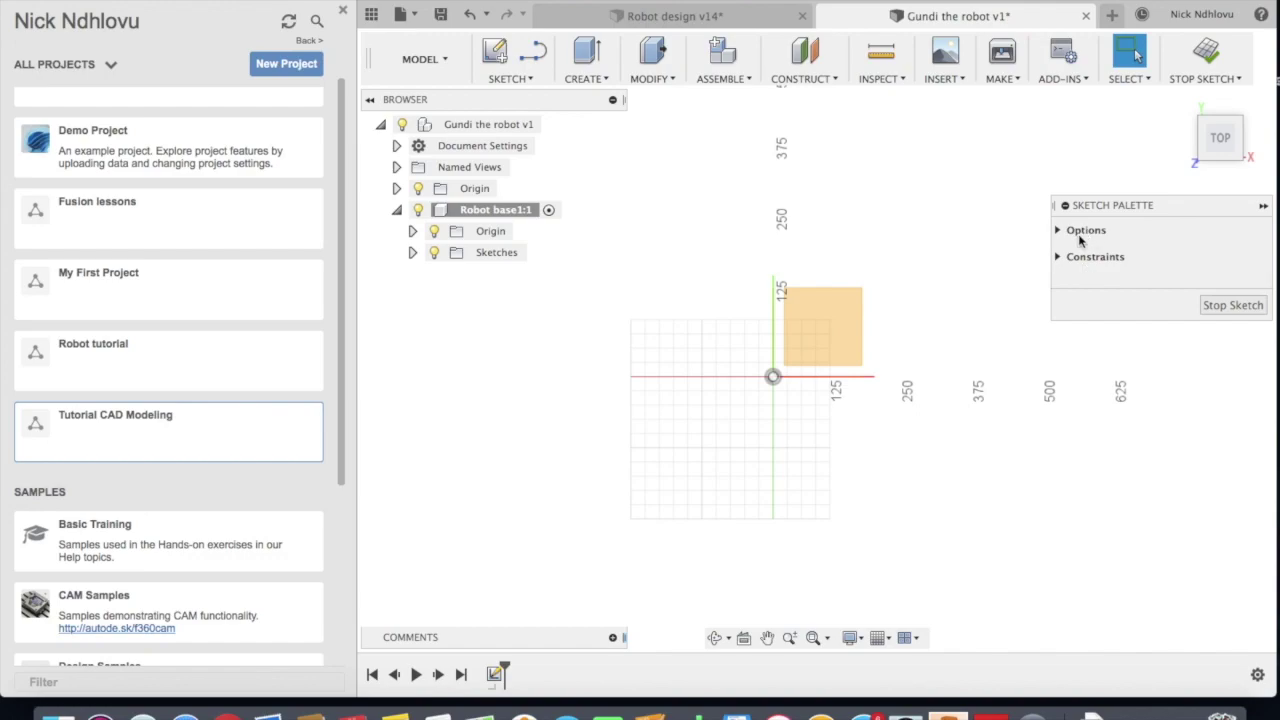
{"action": "left_click", "coordinate": [1059, 231]}
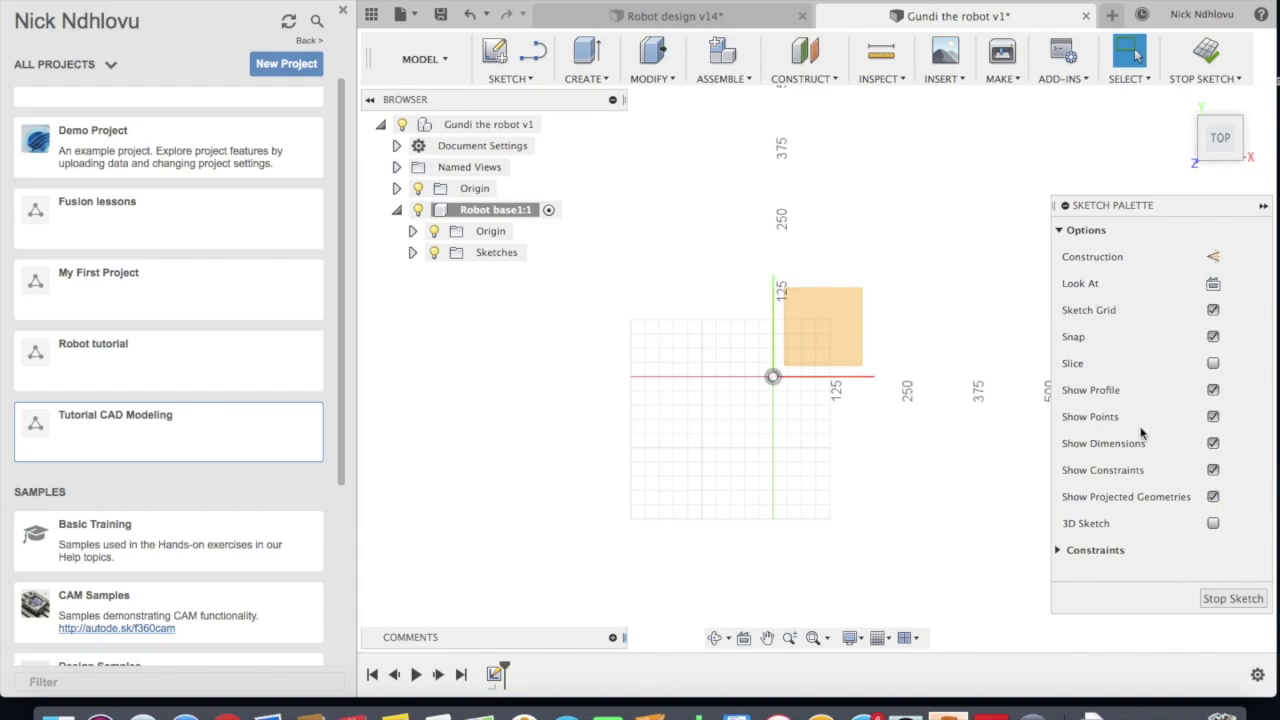
{"action": "left_click", "coordinate": [1059, 551]}
{"action": "scroll", "coordinate": [1124, 483], "scroll_direction": "down", "scroll_amount": 5}
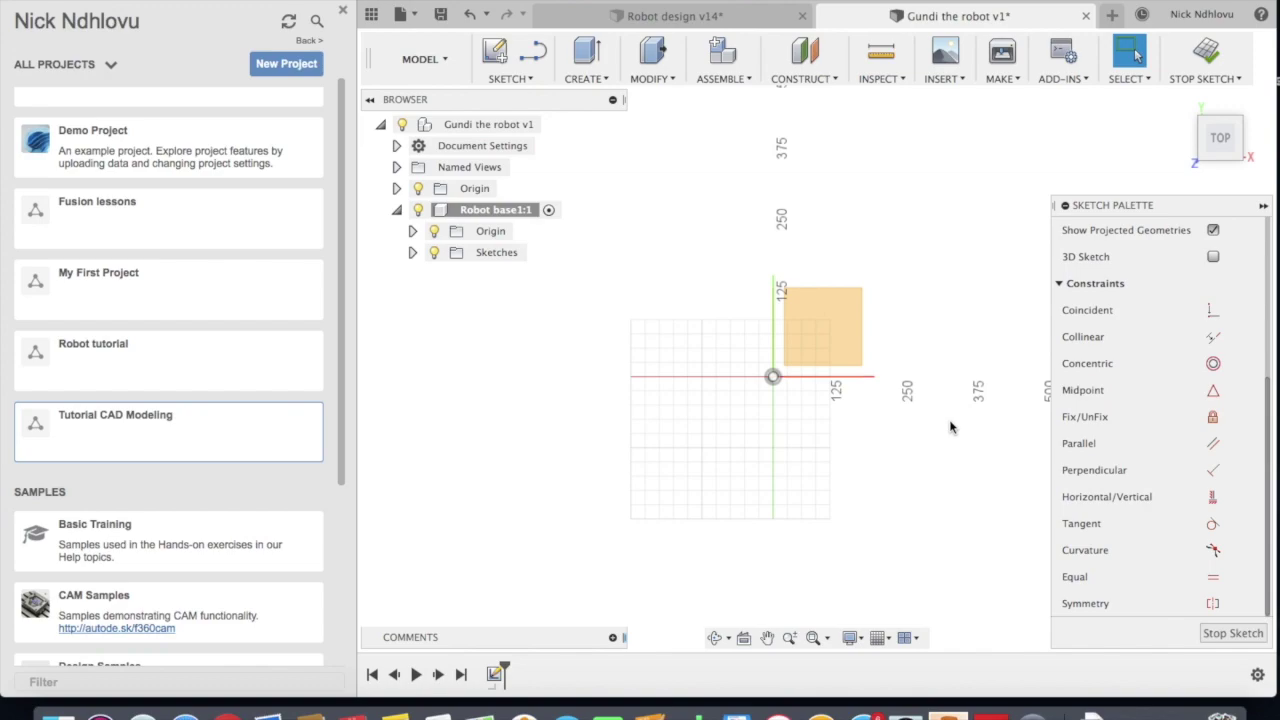
Sketch a closed triangle from three lines in the positive XY quadrant near the origin, with an upper edge about 27 mm long
{"action": "scroll", "coordinate": [837, 378], "scroll_direction": "up", "scroll_amount": 5}
{"action": "scroll", "coordinate": [730, 400], "scroll_direction": "up", "scroll_amount": 3}
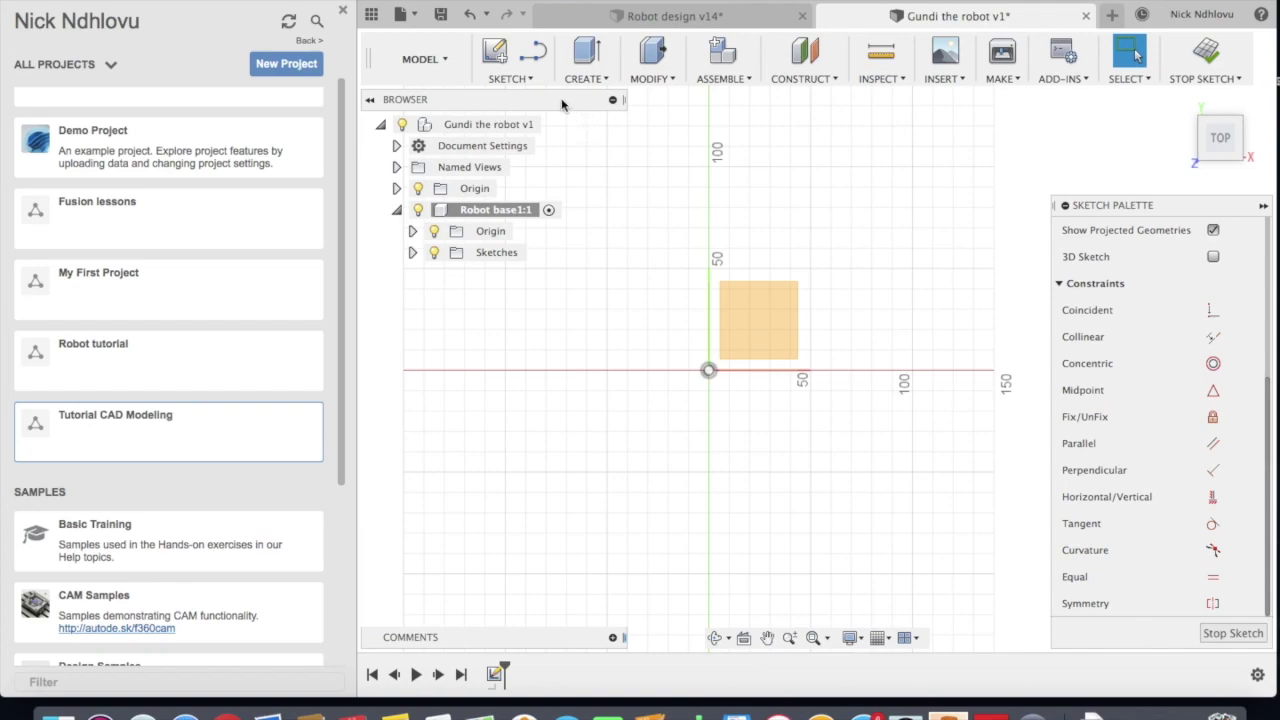
{"action": "left_click", "coordinate": [527, 80]}
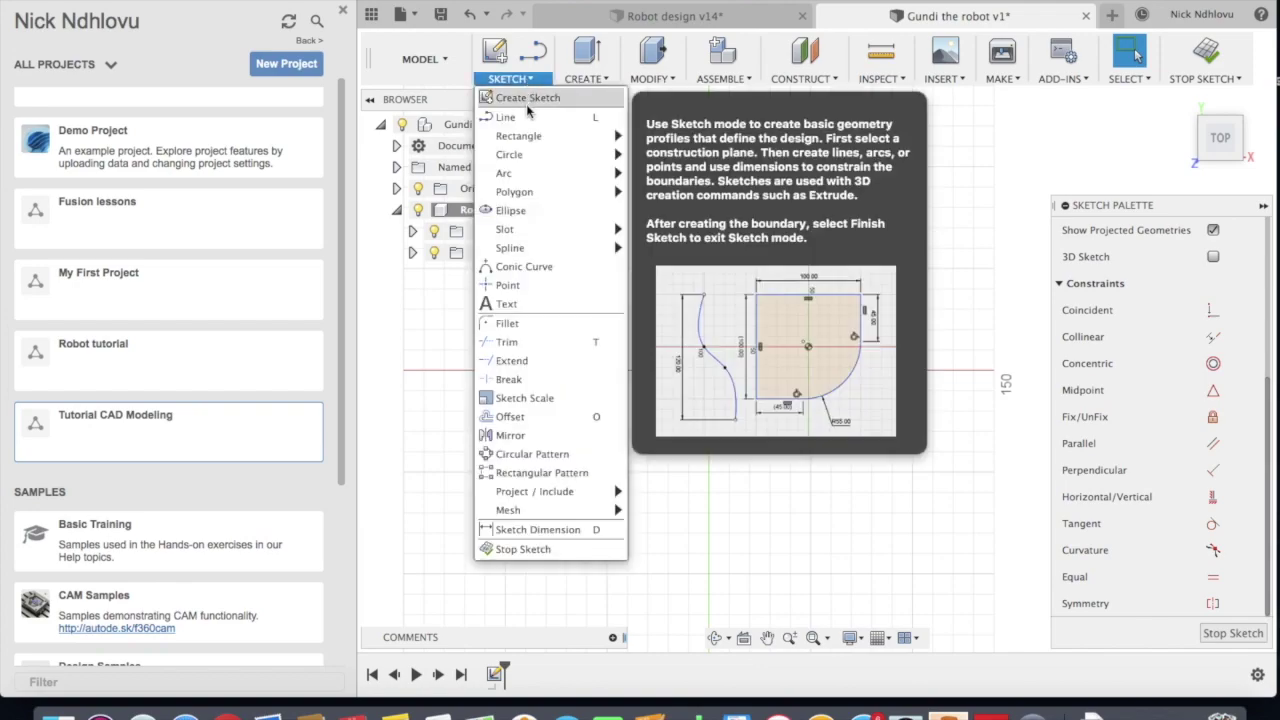
{"action": "left_click", "coordinate": [520, 117]}
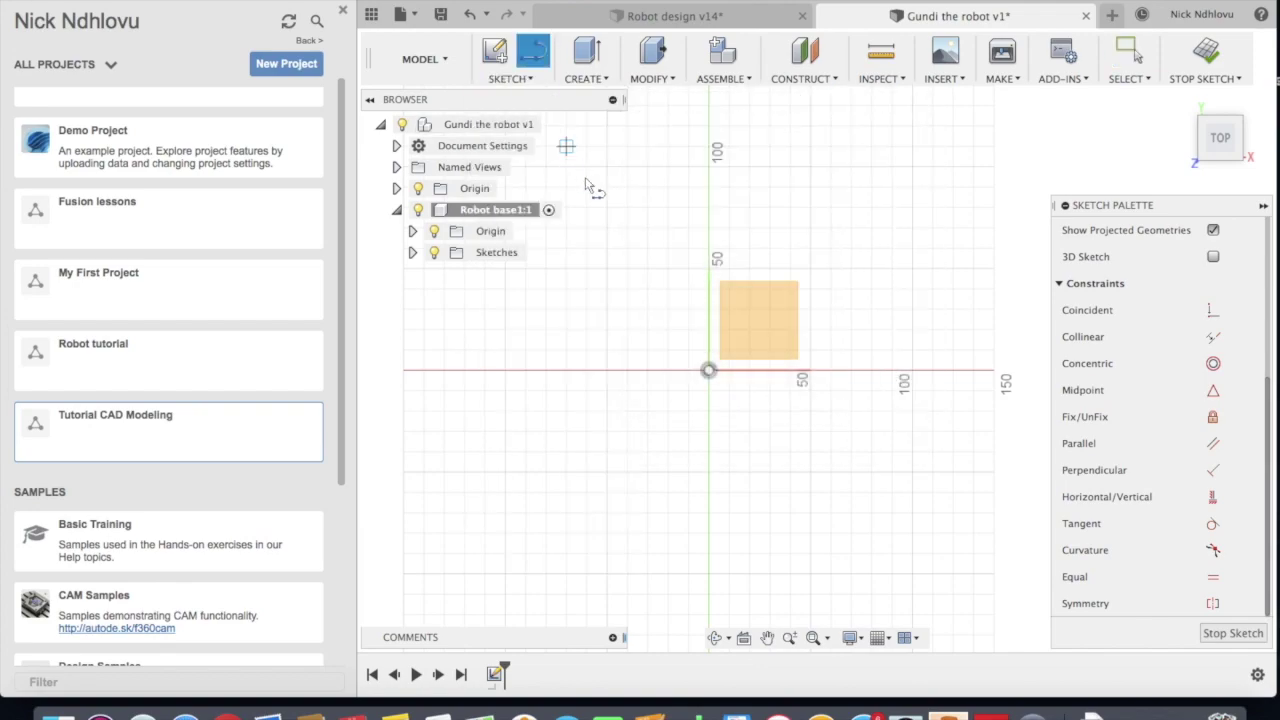
{"action": "left_click", "coordinate": [729, 309]}
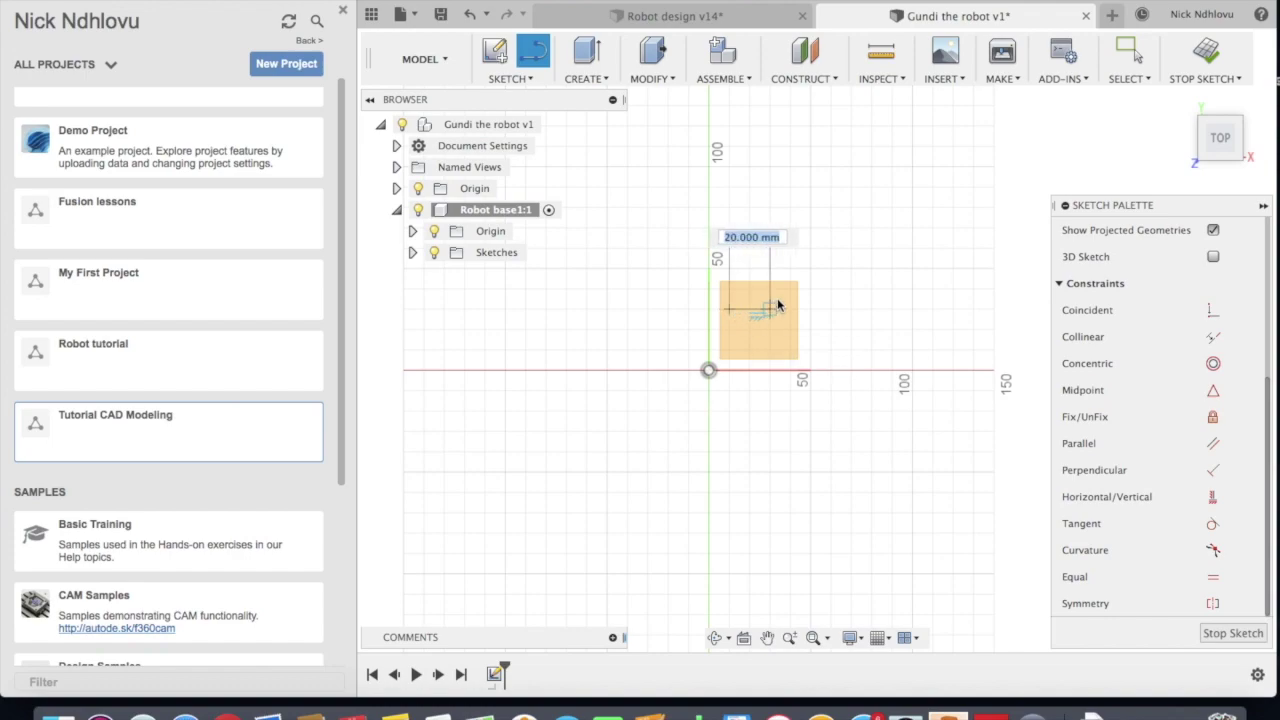
{"action": "scroll", "coordinate": [775, 282], "scroll_direction": "up", "scroll_amount": 3}
{"action": "scroll", "coordinate": [727, 382], "scroll_direction": "up", "scroll_amount": 3}
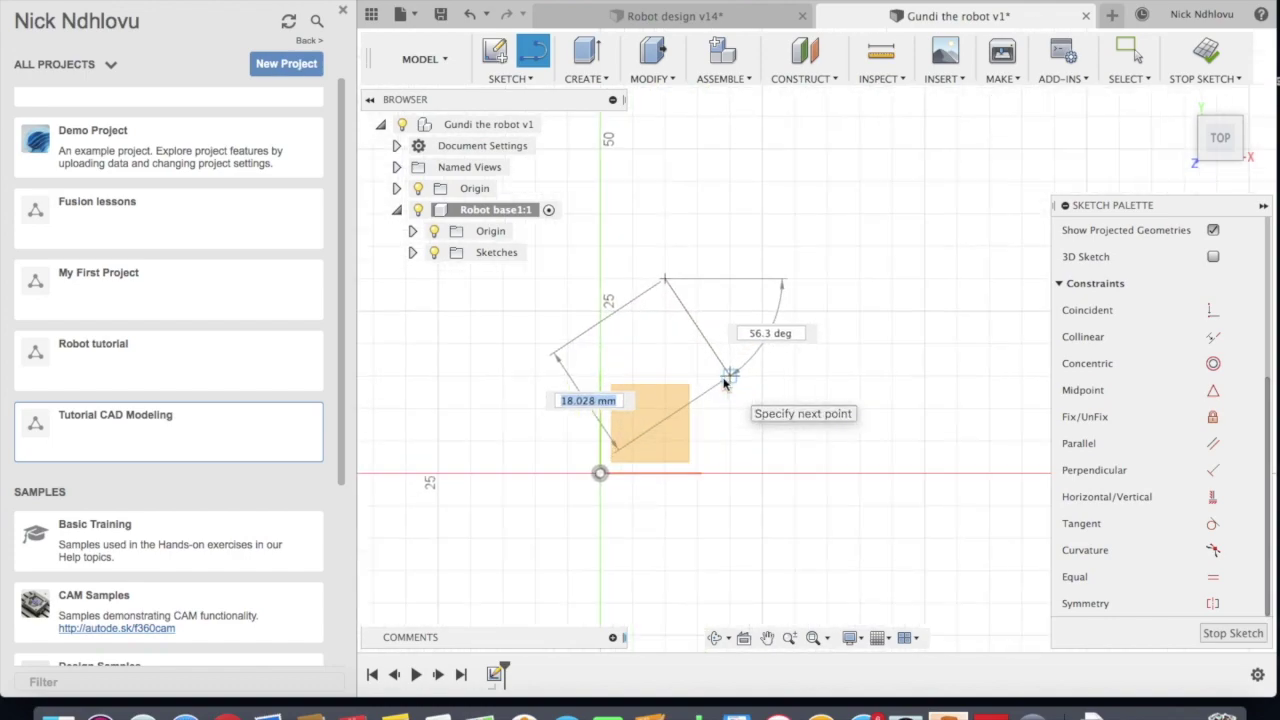
{"action": "left_click", "coordinate": [734, 364]}
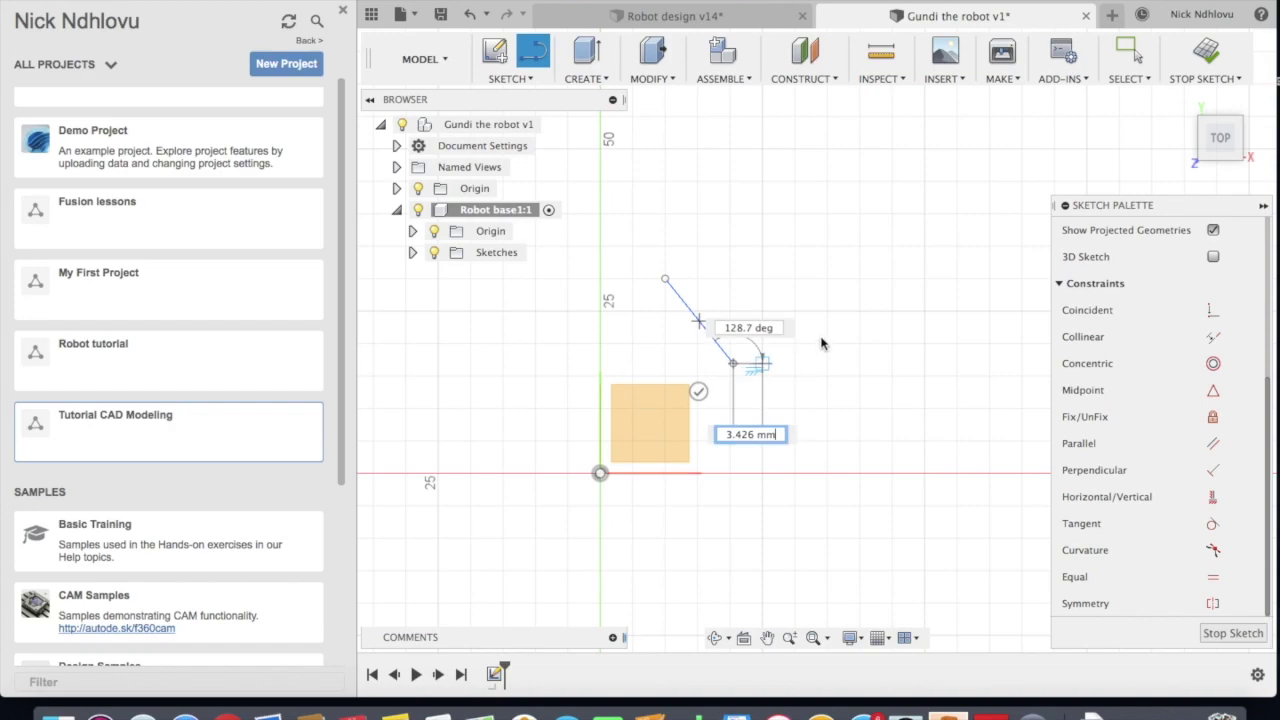
{"action": "left_click", "coordinate": [839, 304]}
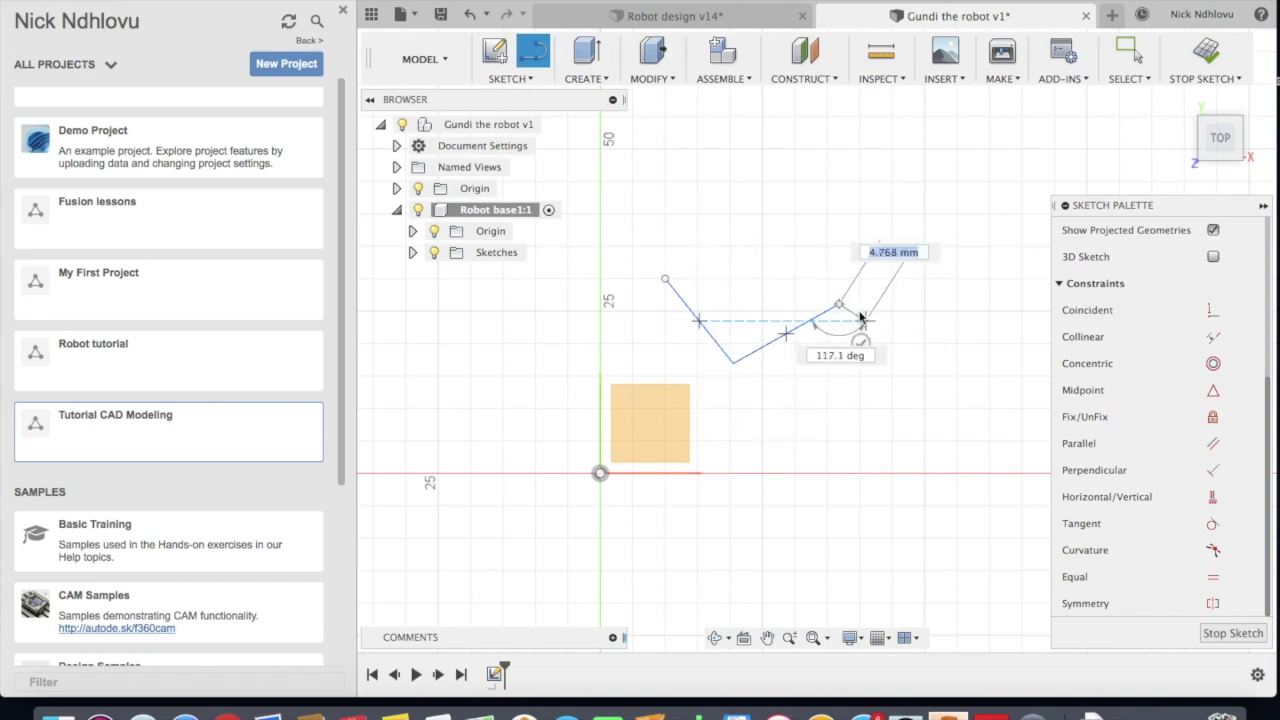
{"action": "left_click", "coordinate": [667, 280]}
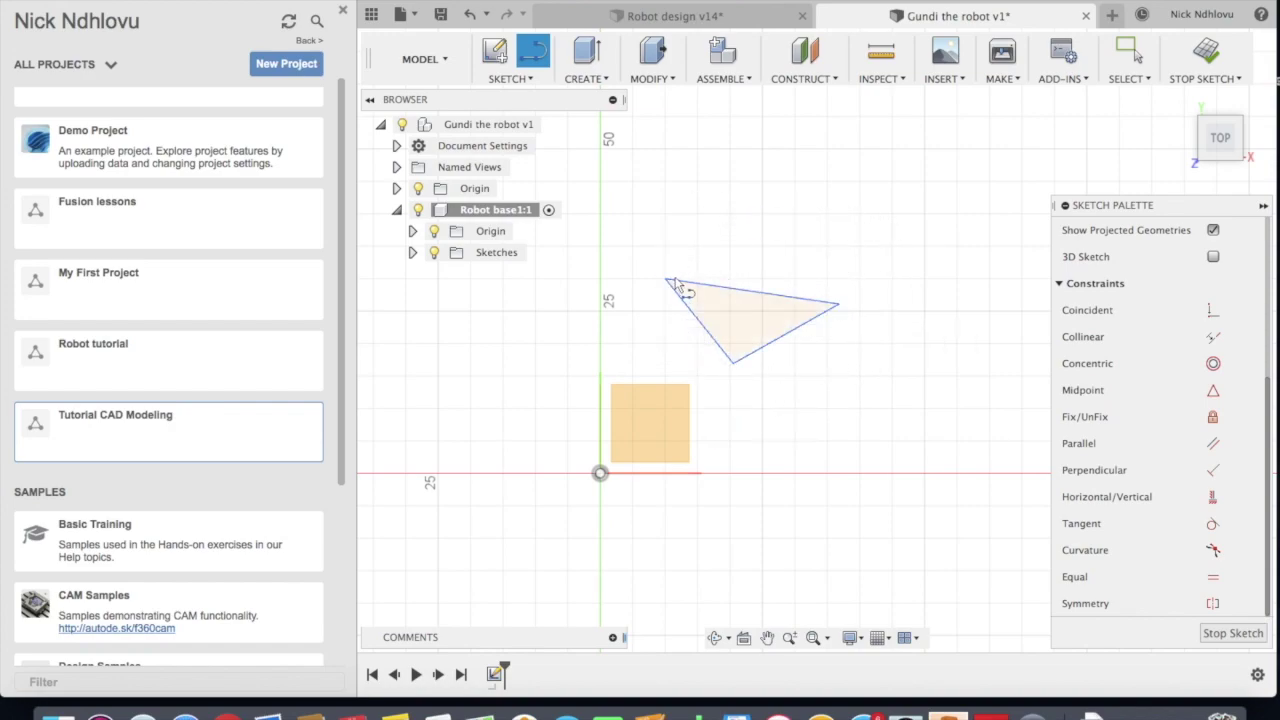
{"action": "key", "text": "Escape"}
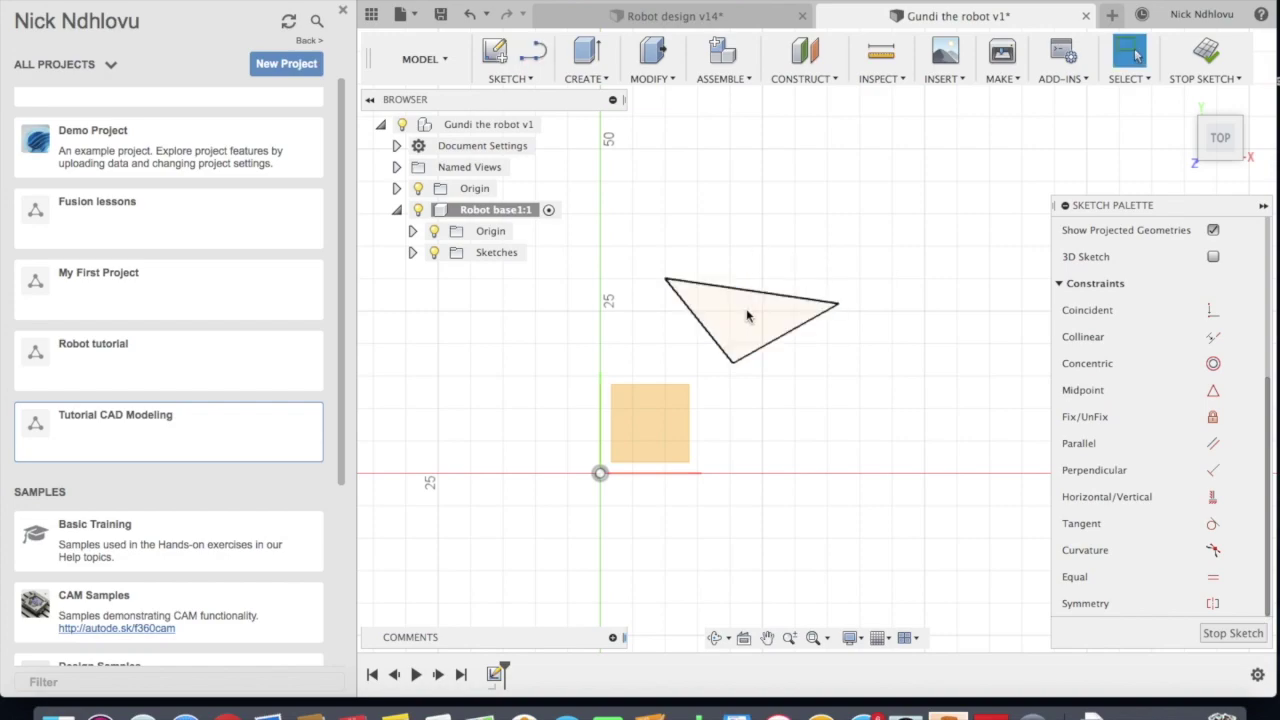
Select the triangle's closed profile, then delete the triangle's upper edge
{"action": "left_click", "coordinate": [747, 317]}
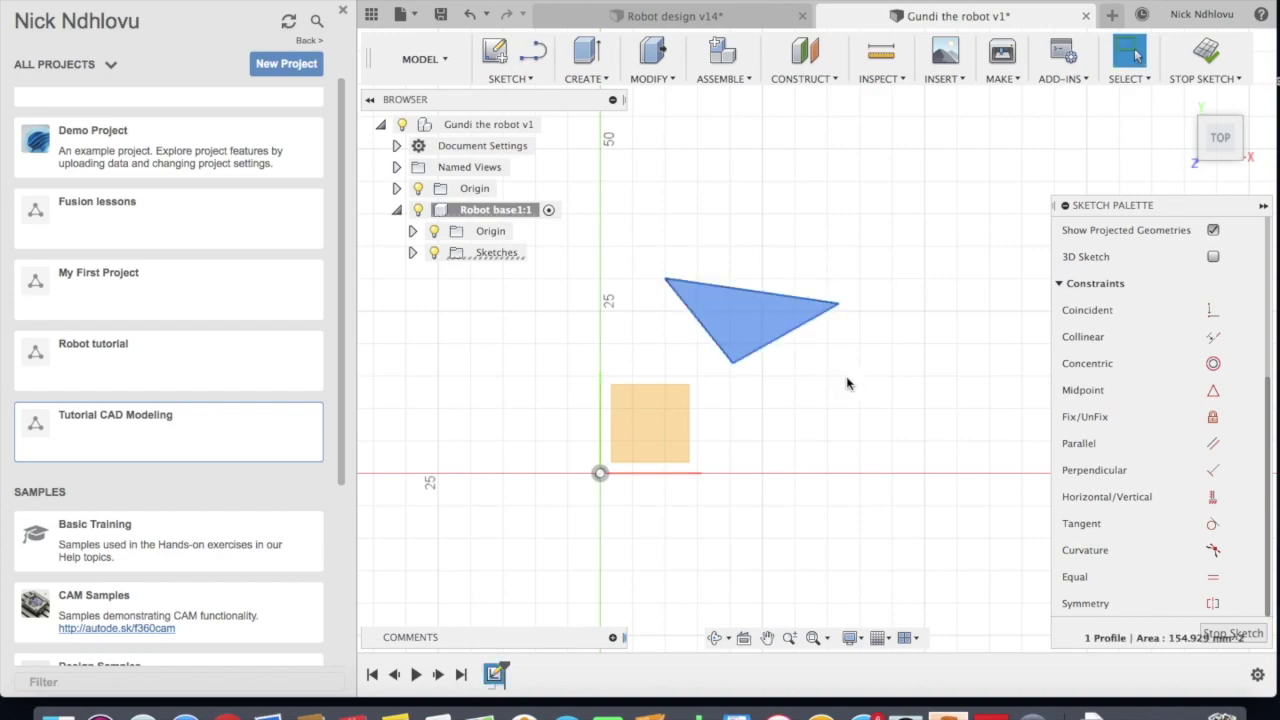
{"action": "scroll", "coordinate": [854, 298], "scroll_direction": "up", "scroll_amount": 2}
{"action": "scroll", "coordinate": [854, 297], "scroll_direction": "down", "scroll_amount": 2}
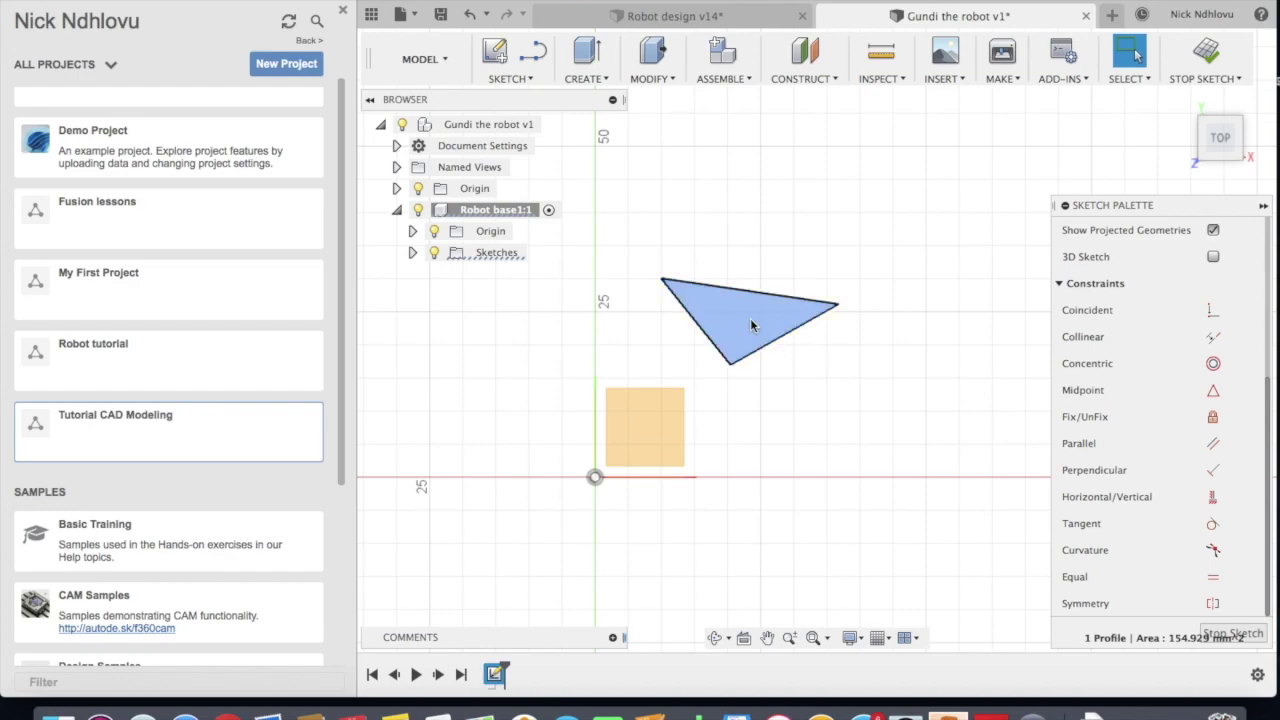
{"action": "left_click", "coordinate": [783, 305]}
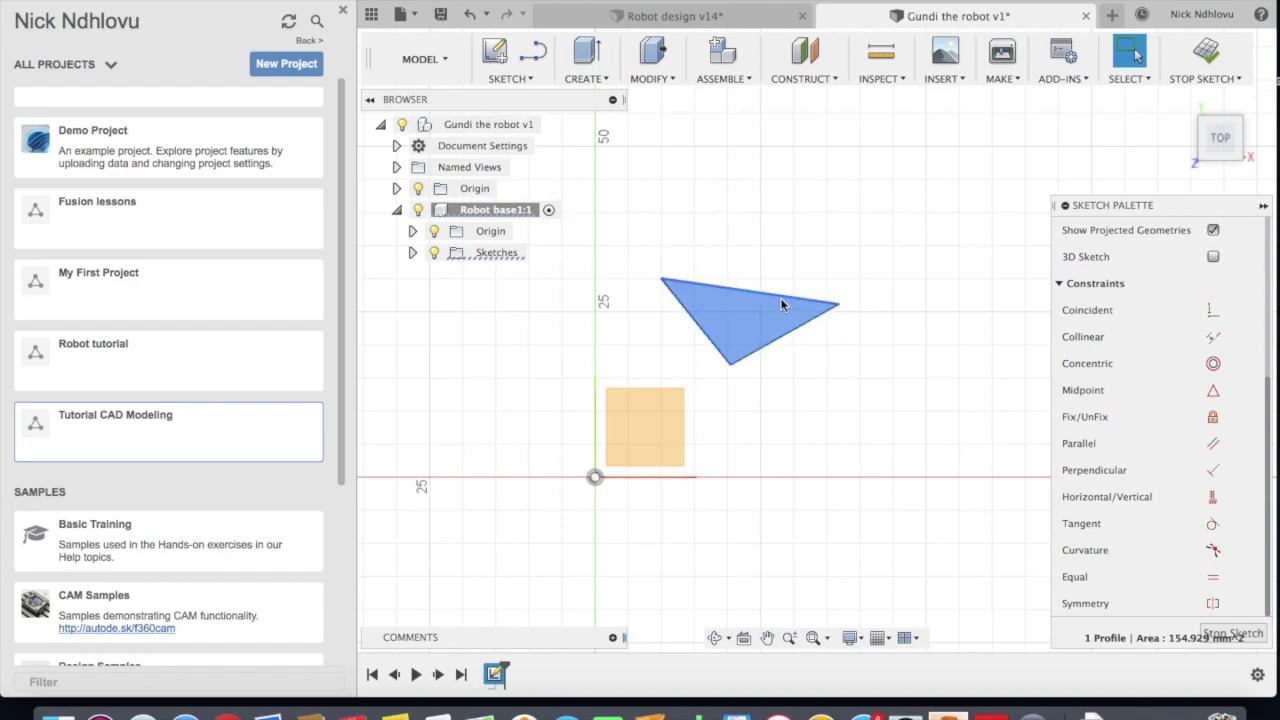
{"action": "left_click", "coordinate": [783, 301]}
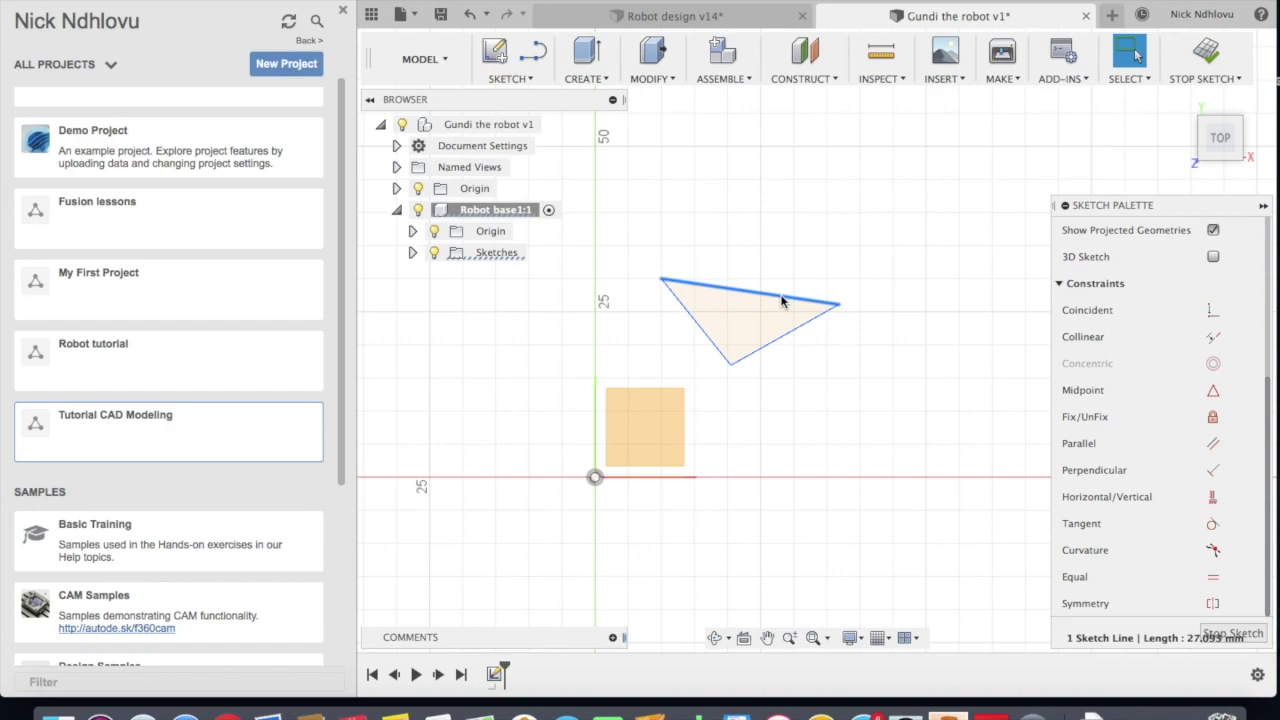
{"action": "key", "text": "Delete"}
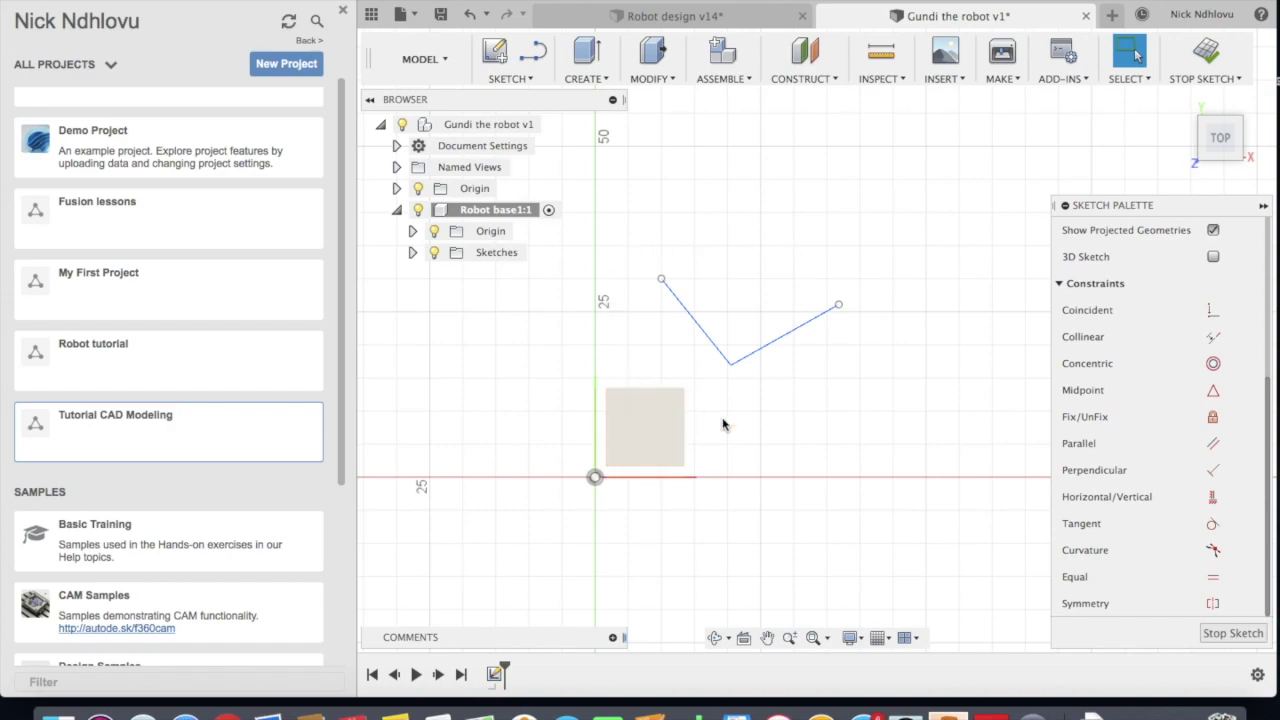
Undo the edge deletion and the triangle's lines, back to an empty sketch
{"action": "left_click", "coordinate": [468, 22]}
{"action": "left_click", "coordinate": [468, 22]}
{"action": "left_click", "coordinate": [468, 22]}
{"action": "left_click", "coordinate": [468, 22]}
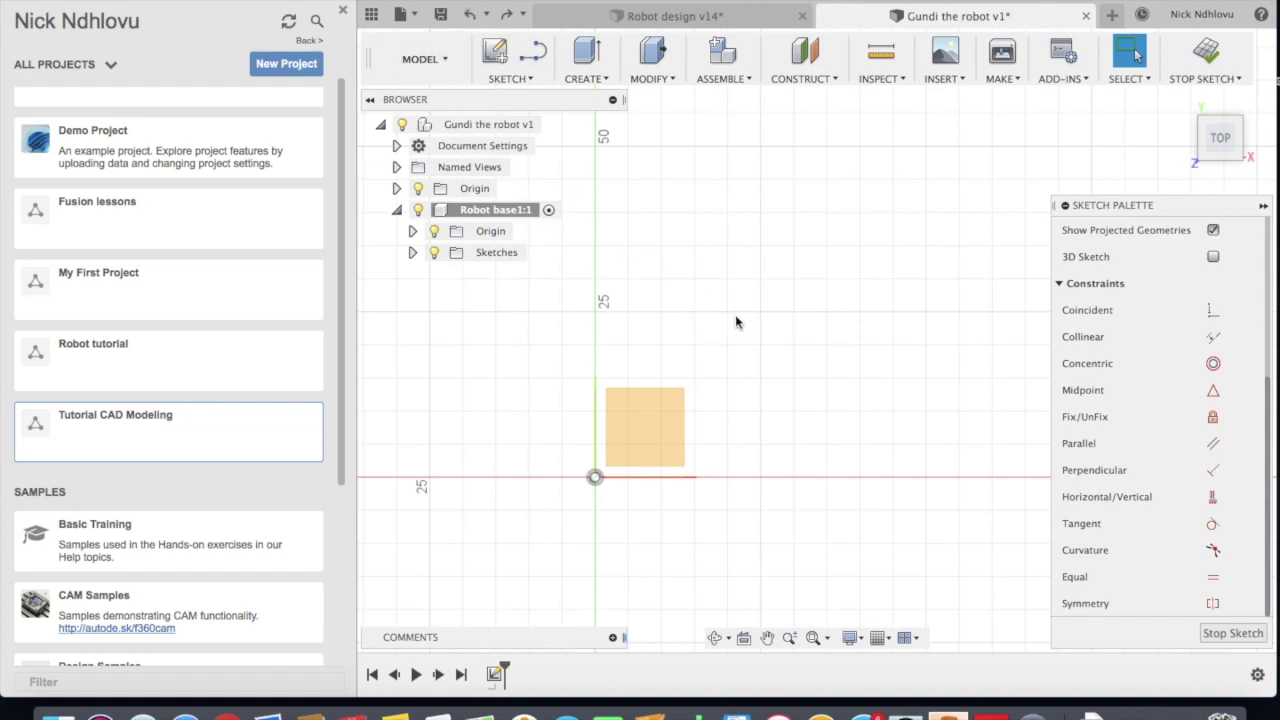
{"action": "scroll", "coordinate": [568, 514], "scroll_direction": "up", "scroll_amount": 2}
{"action": "scroll", "coordinate": [568, 515], "scroll_direction": "up", "scroll_amount": 2}
{"action": "scroll", "coordinate": [849, 372], "scroll_direction": "down", "scroll_amount": 3}
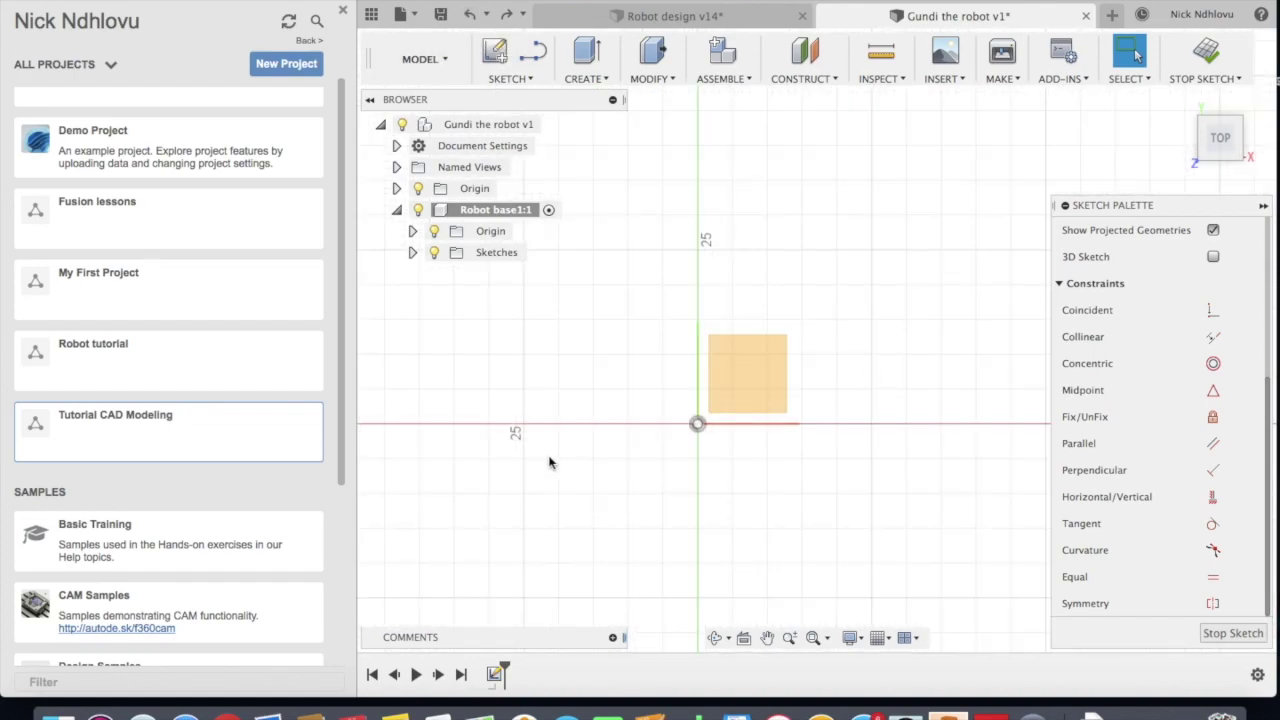
{"action": "scroll", "coordinate": [553, 463], "scroll_direction": "up", "scroll_amount": 3}
{"action": "scroll", "coordinate": [559, 462], "scroll_direction": "down", "scroll_amount": 1}
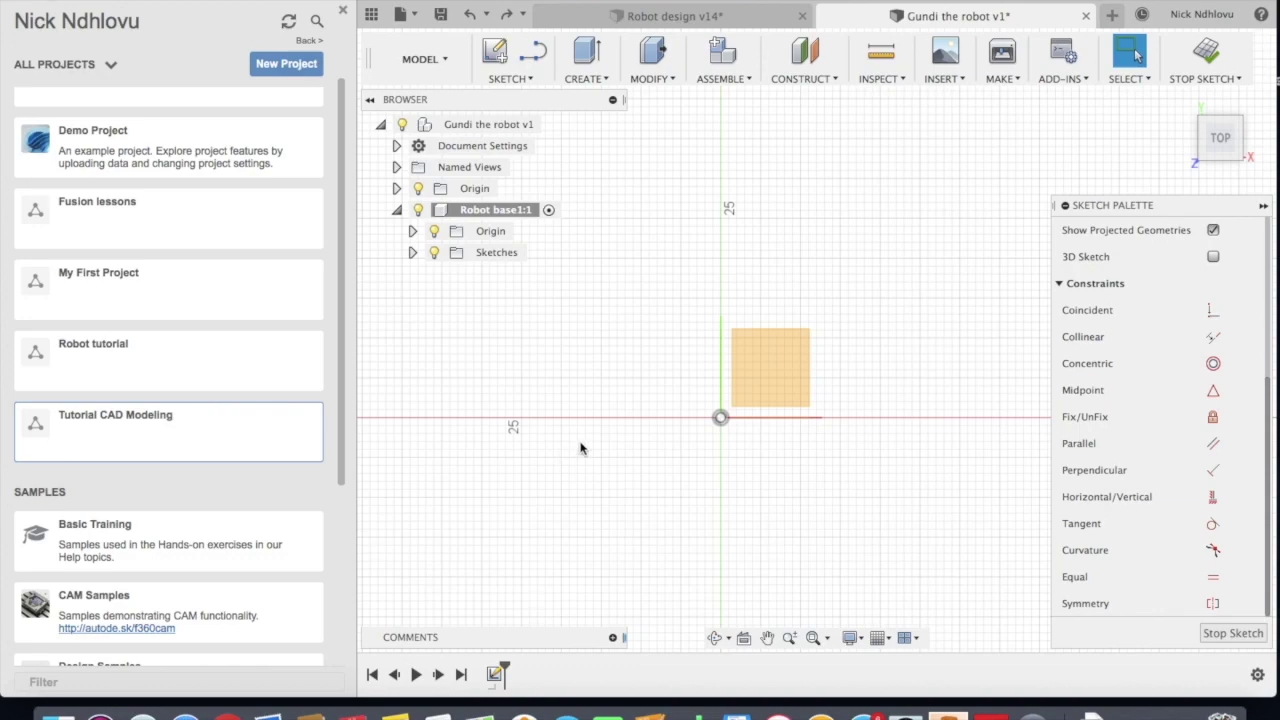
{"action": "scroll", "coordinate": [732, 453], "scroll_direction": "up", "scroll_amount": 1}
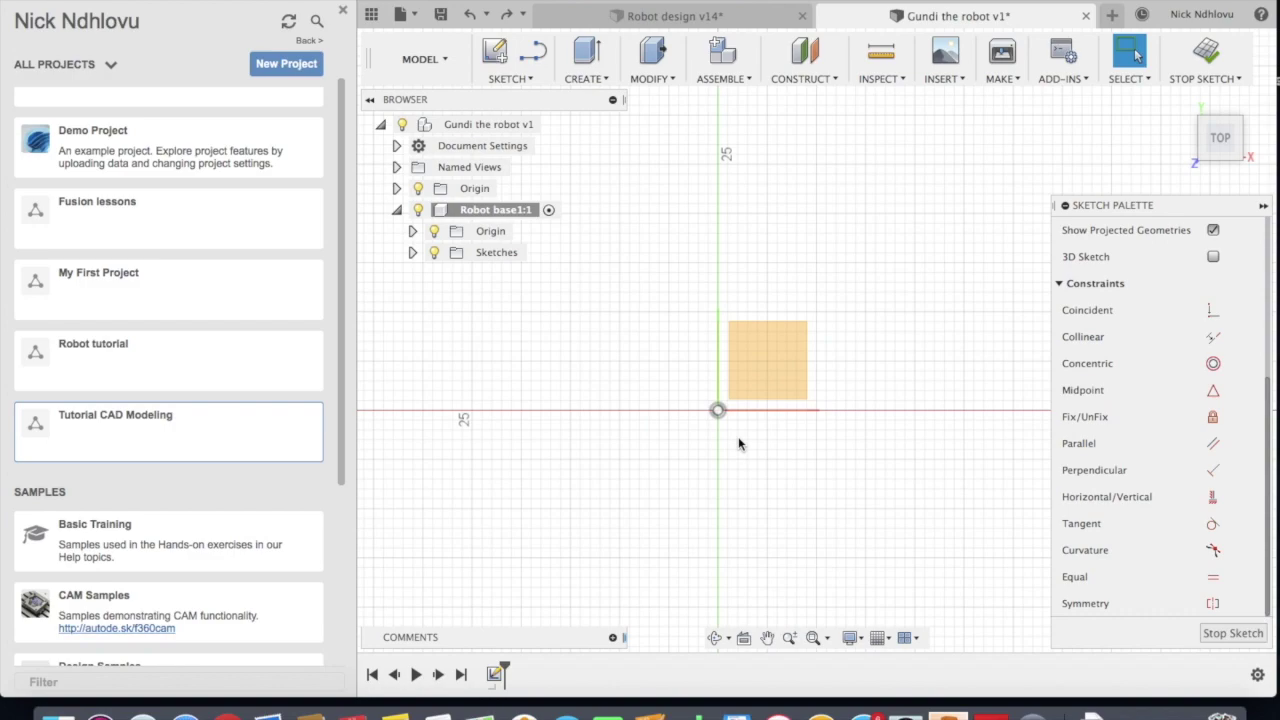
{"action": "key", "text": "s"}
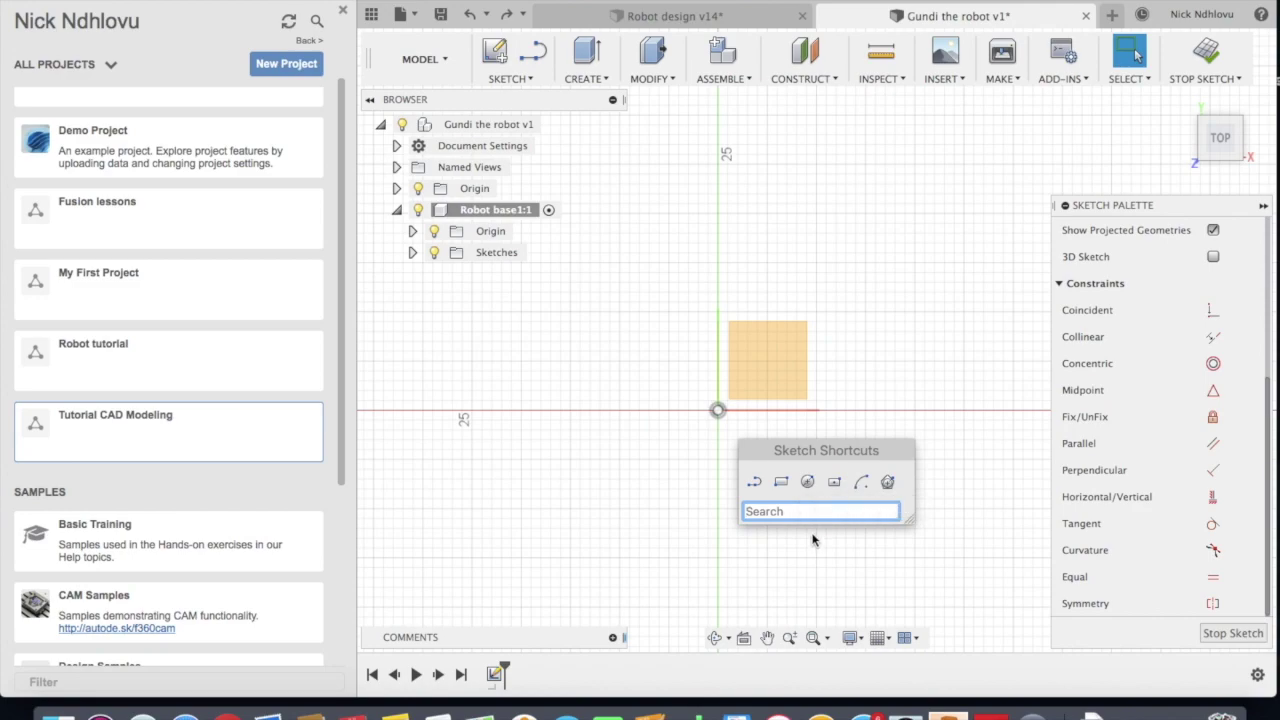
{"action": "type", "text": "recta"}
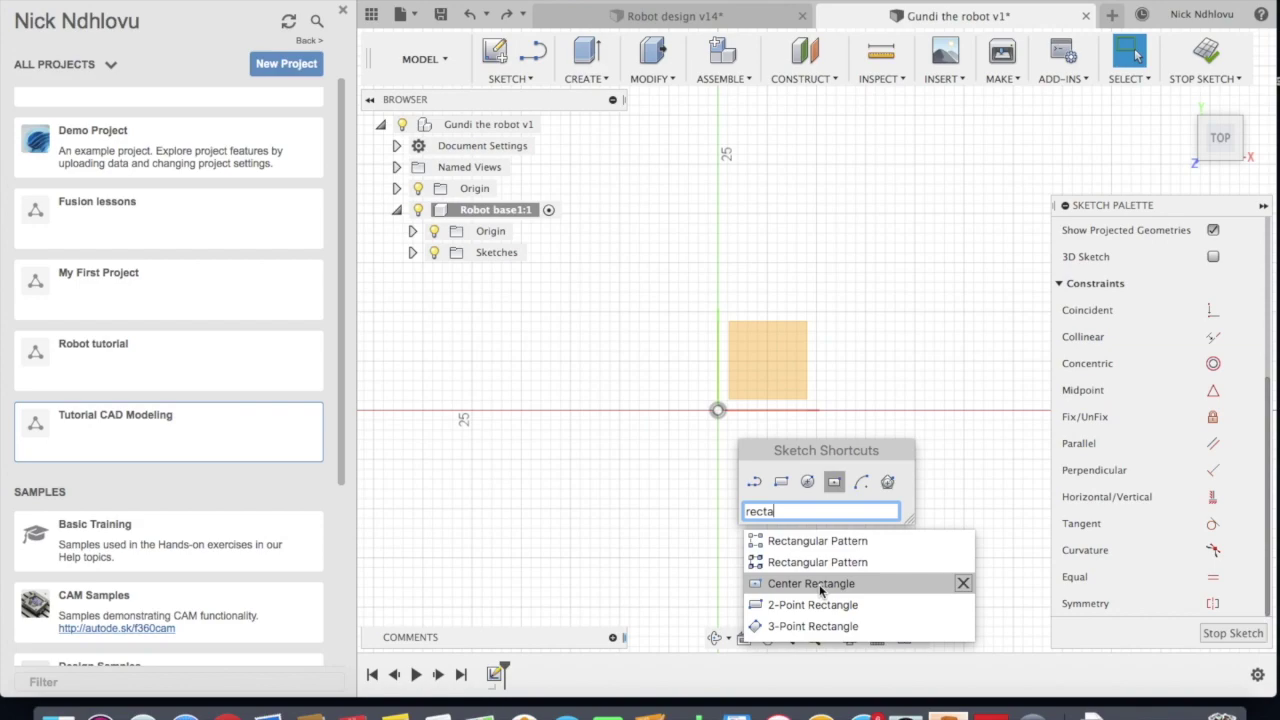
{"action": "left_click", "coordinate": [819, 584]}
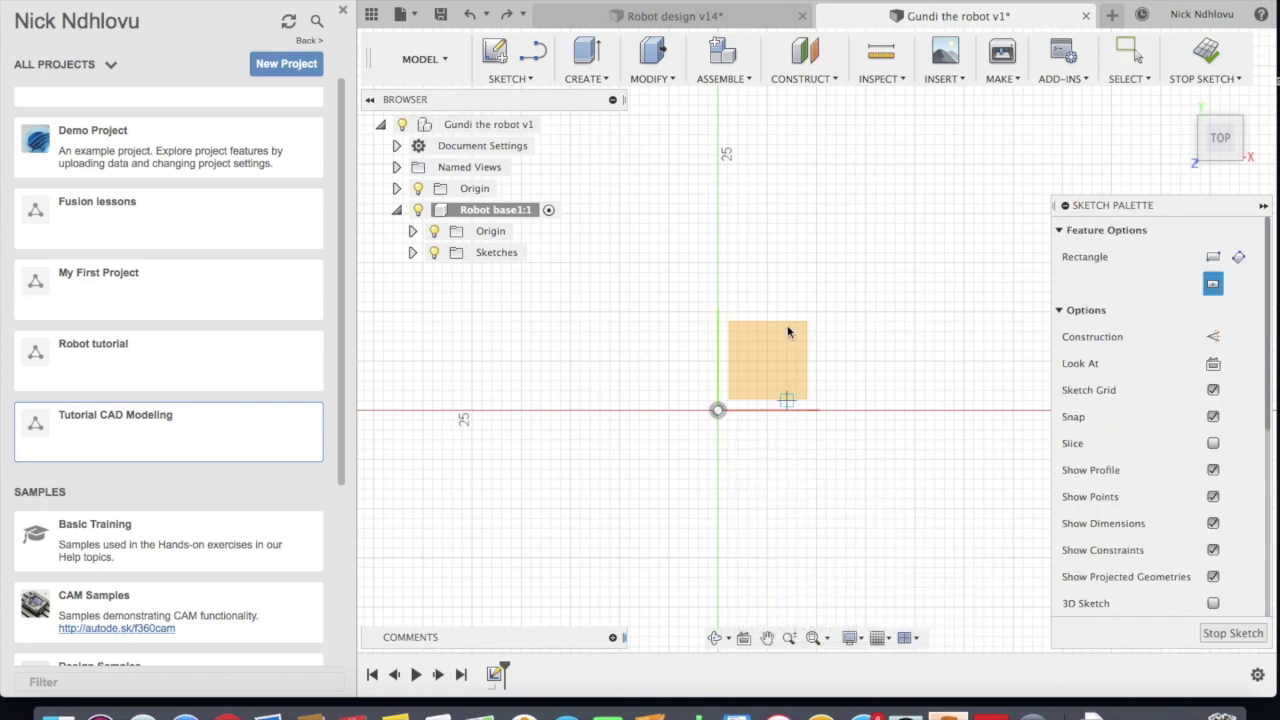
{"action": "left_click", "coordinate": [777, 292]}
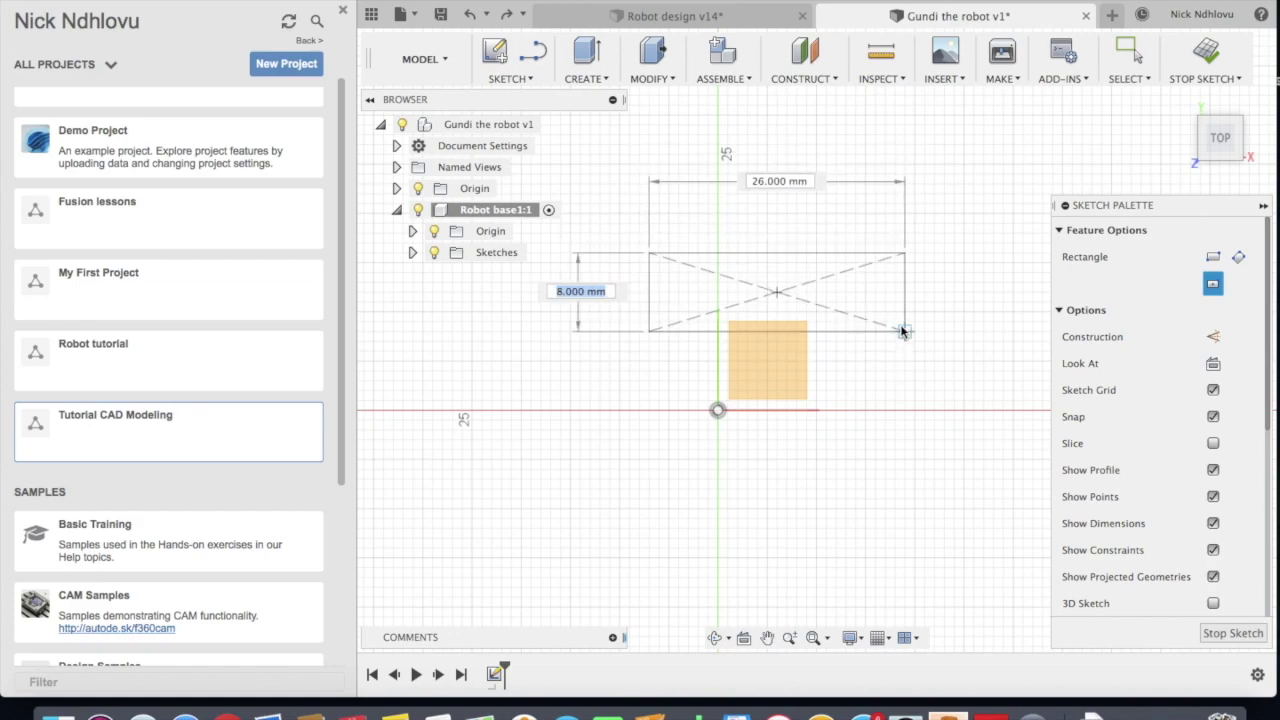
{"action": "key", "text": "Escape"}
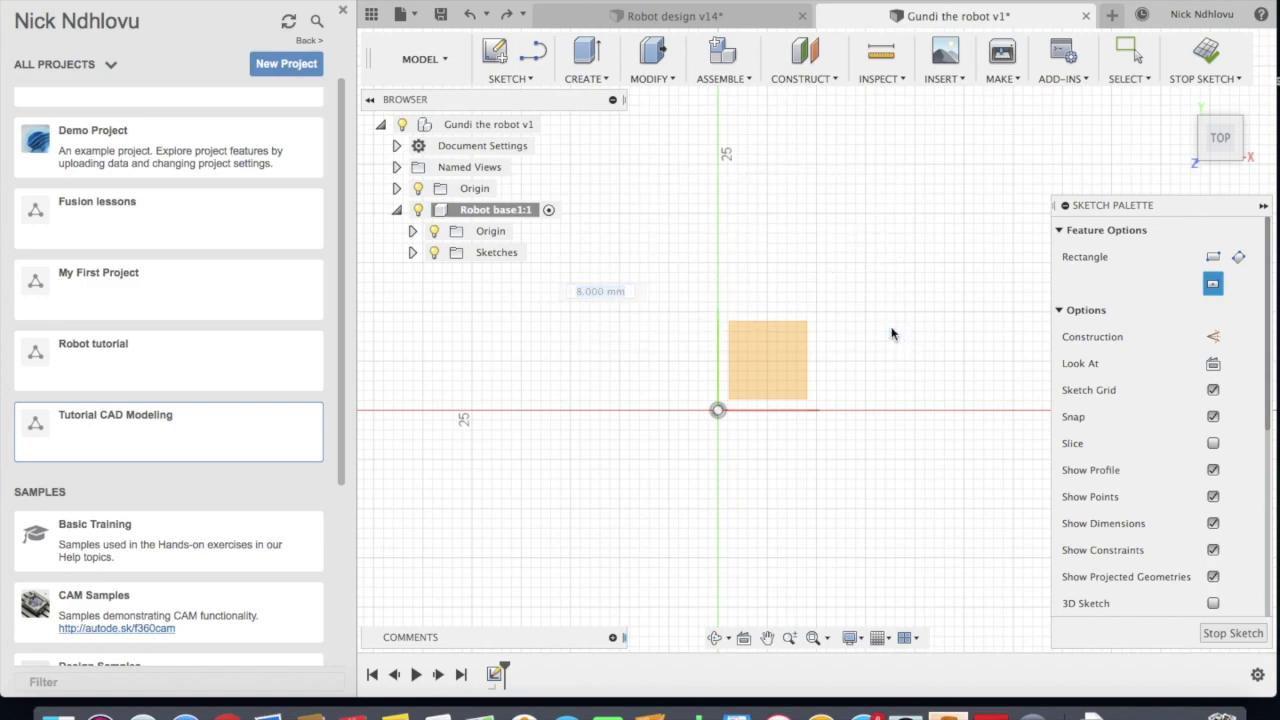
{"action": "key", "text": "Escape"}
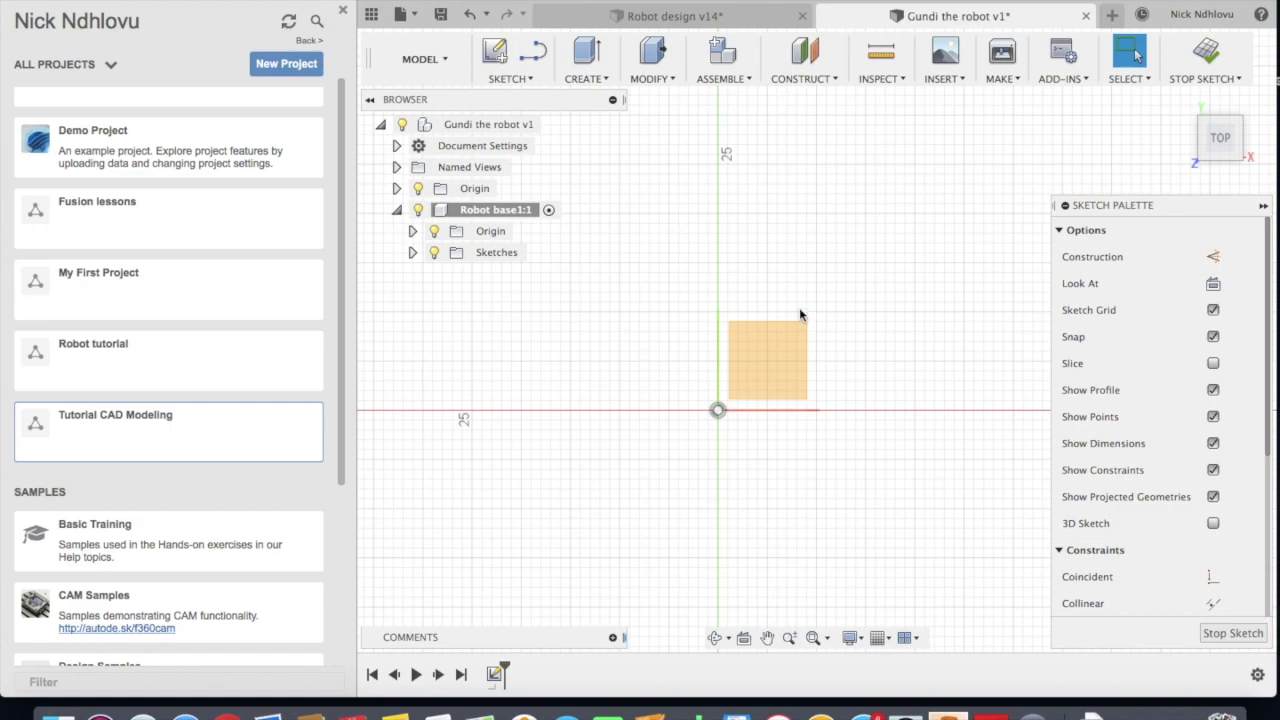
Sketch a 2-point rectangle in the positive XY quadrant above the origin, then undo it
{"action": "key", "text": "s"}
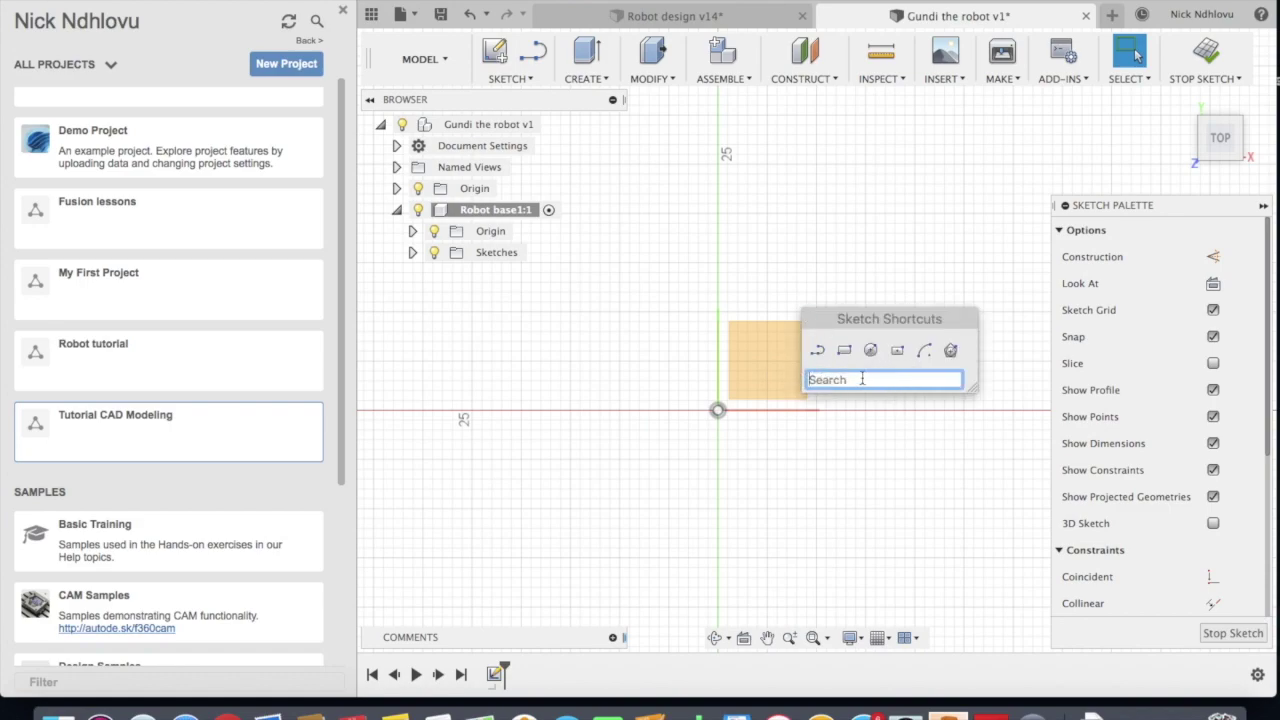
{"action": "type", "text": "rect"}
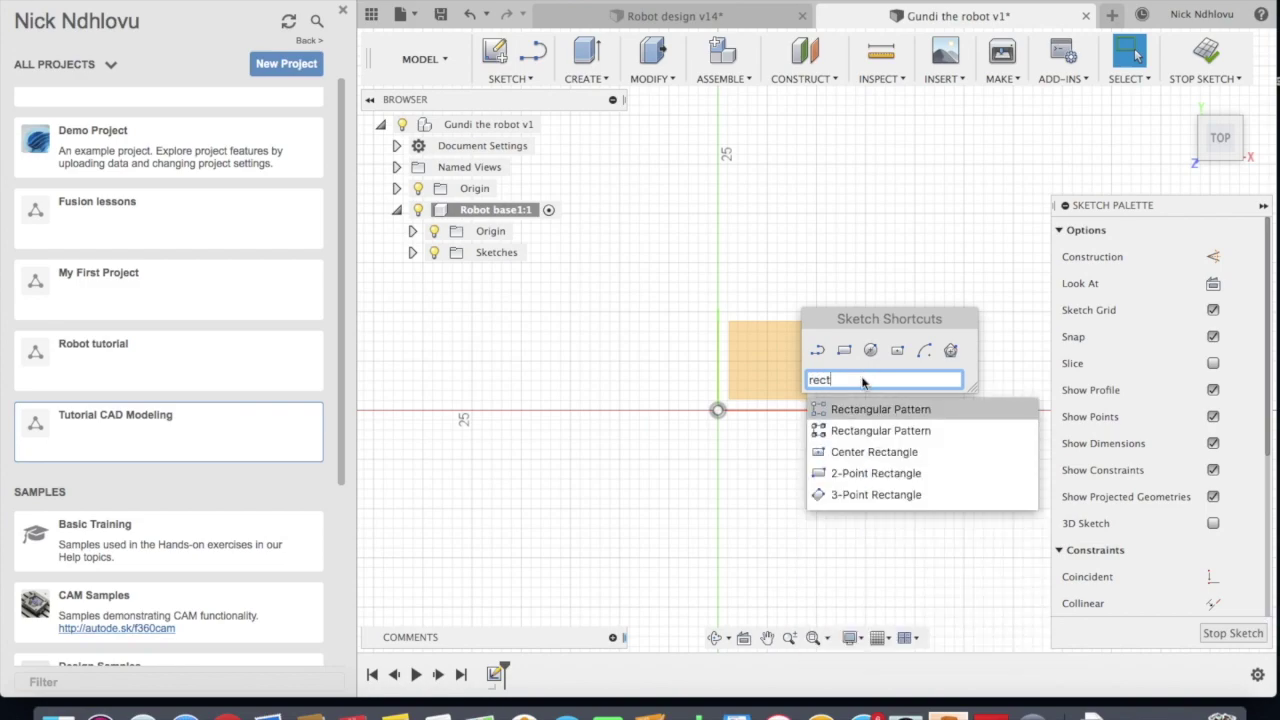
{"action": "left_click", "coordinate": [858, 482]}
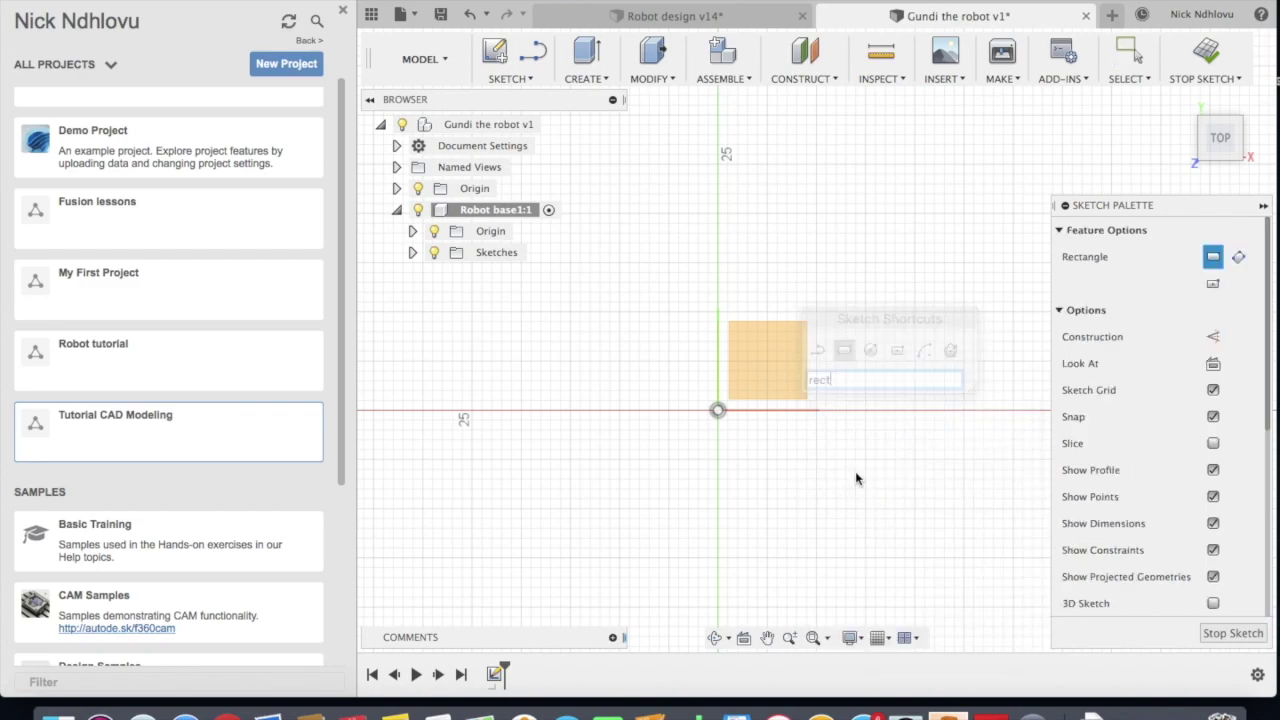
{"action": "left_click", "coordinate": [756, 281]}
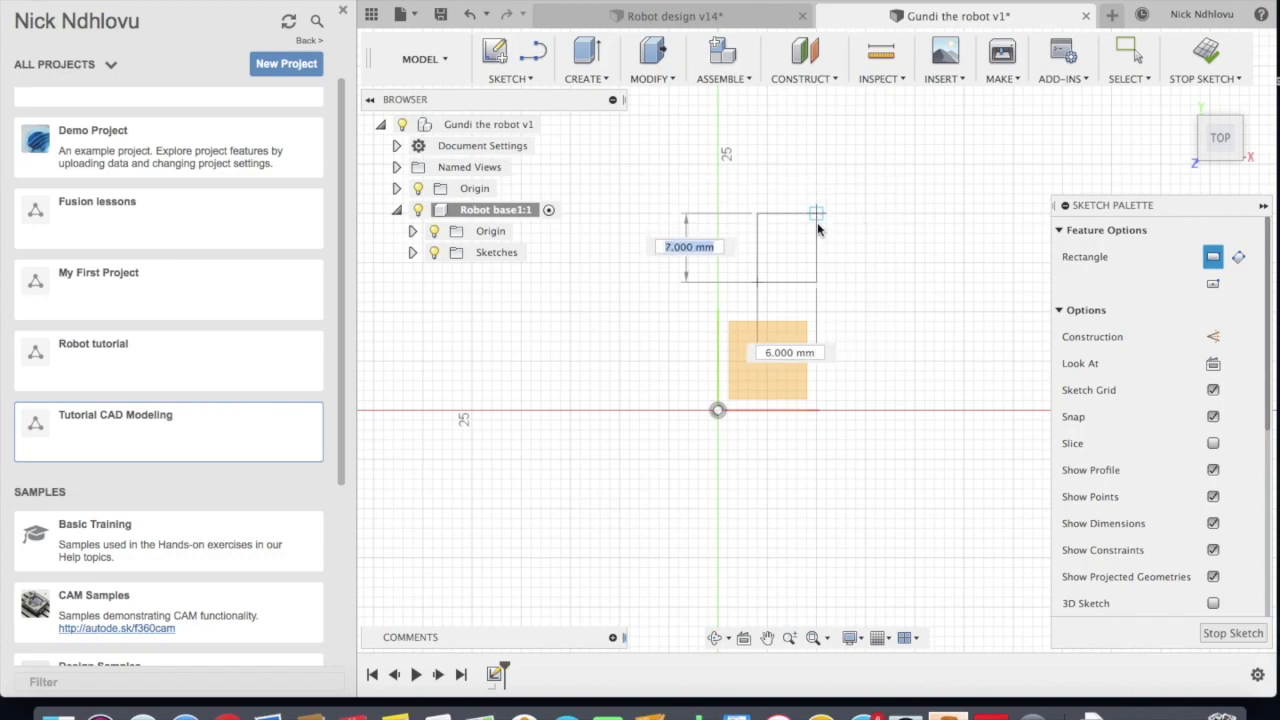
{"action": "left_click", "coordinate": [916, 196]}
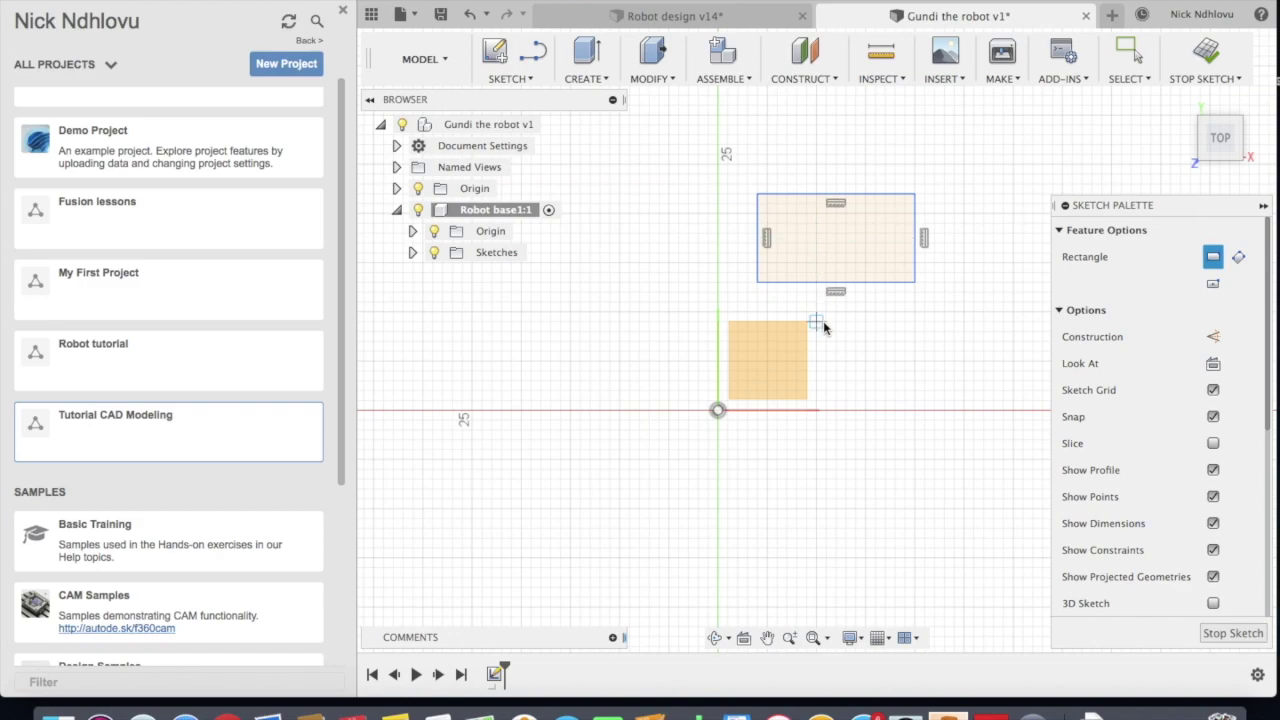
{"action": "key", "text": "Escape"}
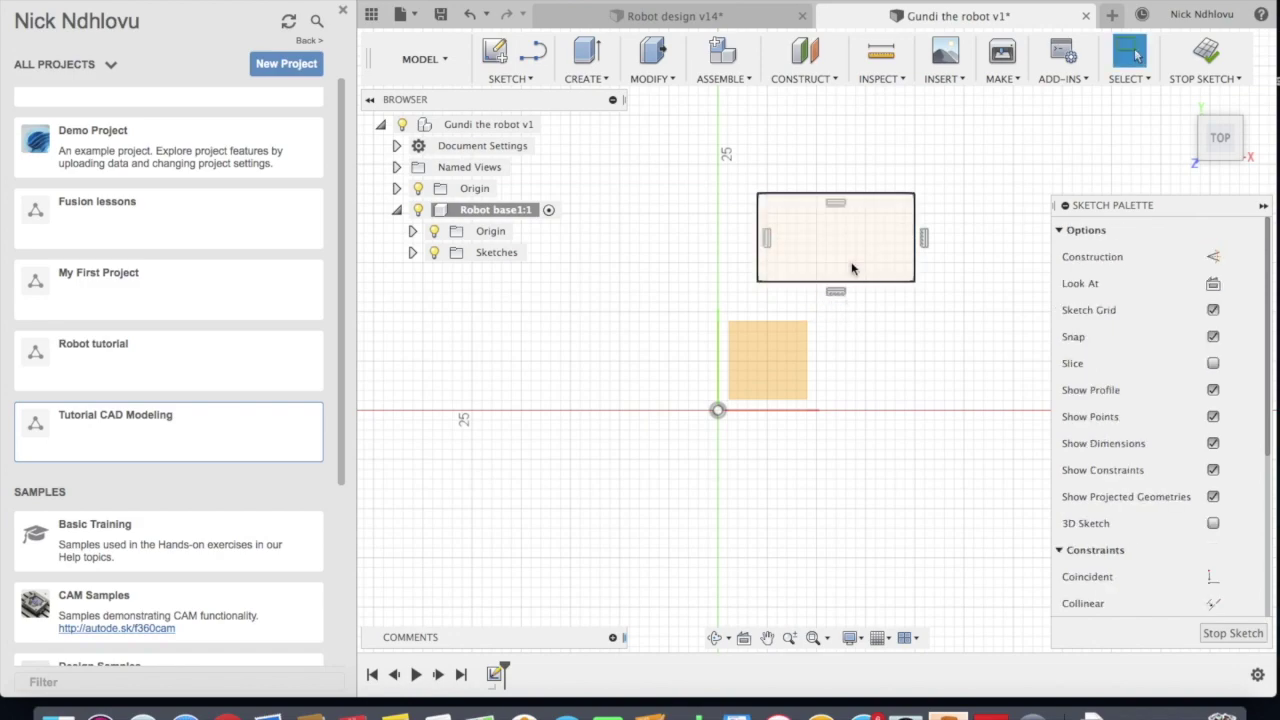
{"action": "left_click", "coordinate": [852, 268]}
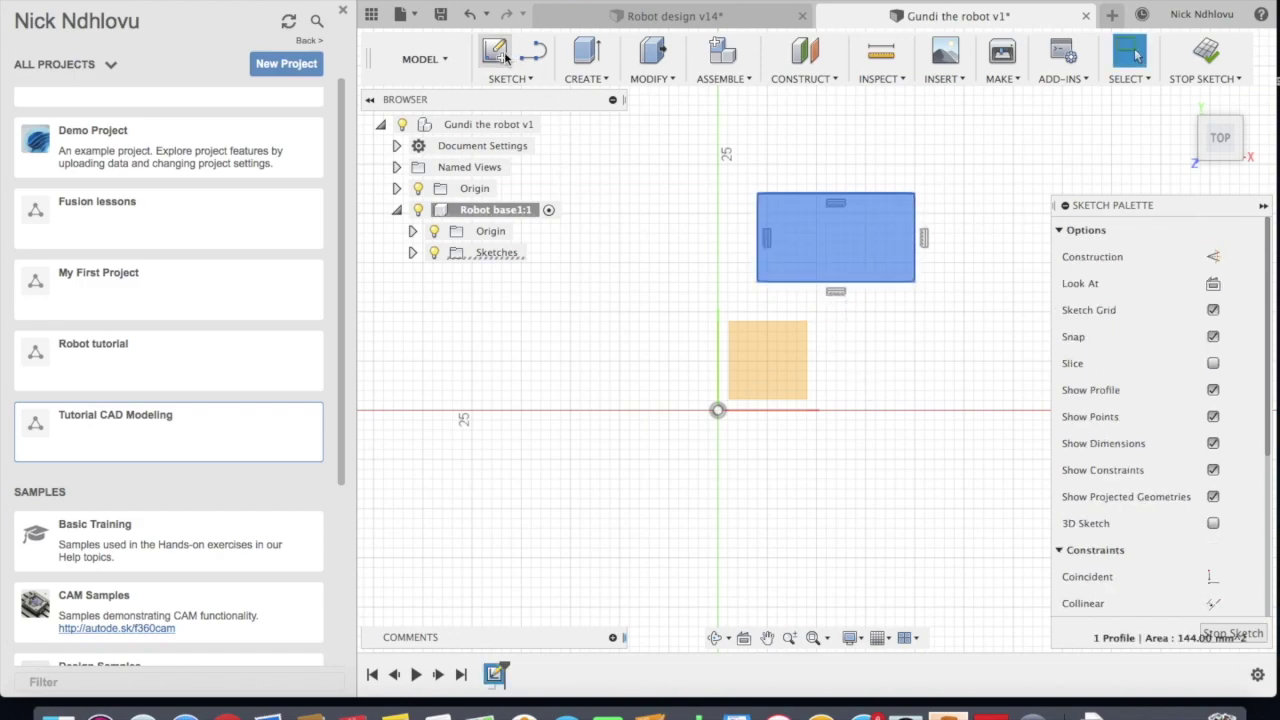
{"action": "left_click", "coordinate": [470, 14]}
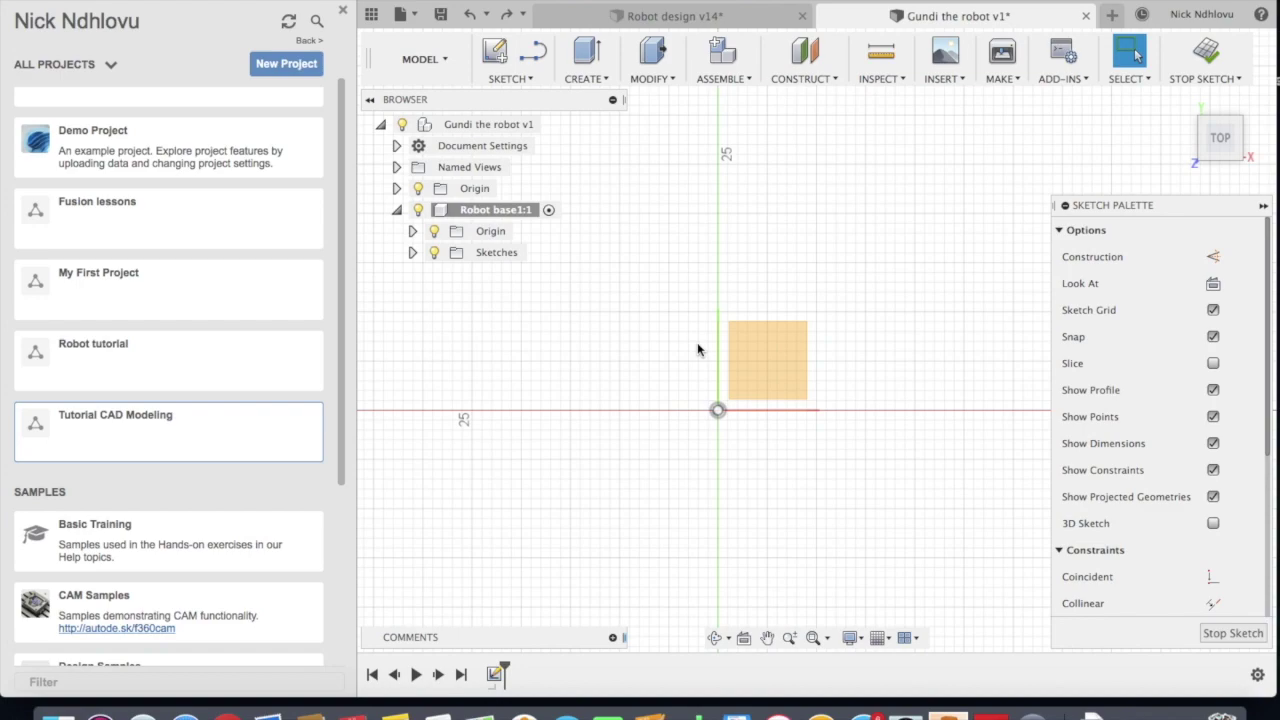
{"action": "left_click", "coordinate": [530, 79]}
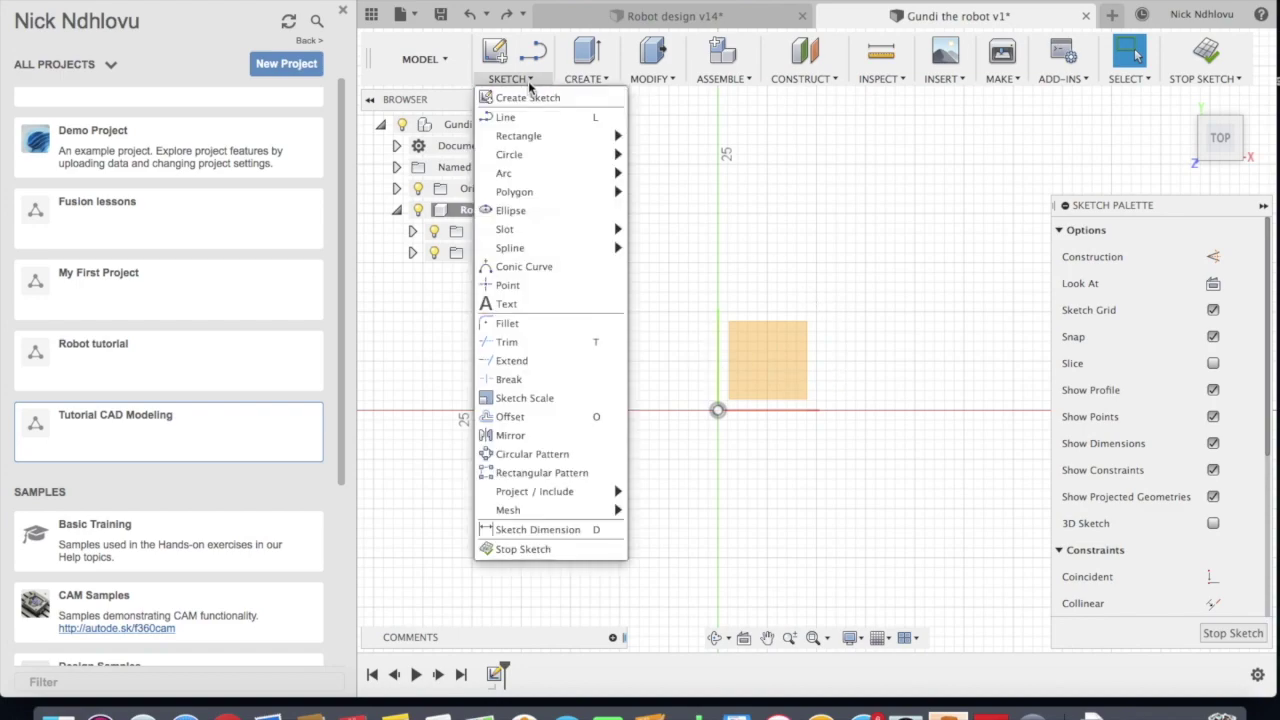
{"action": "mouse_move", "coordinate": [533, 143]}
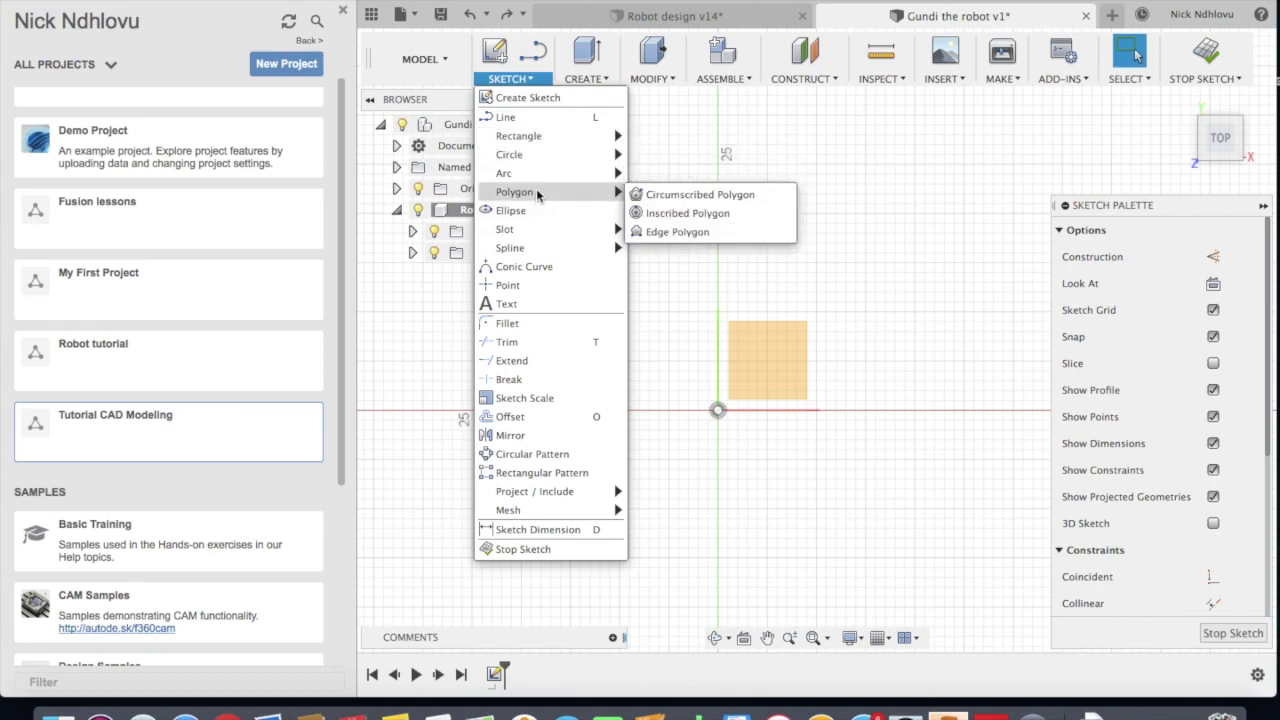
{"action": "mouse_move", "coordinate": [544, 230]}
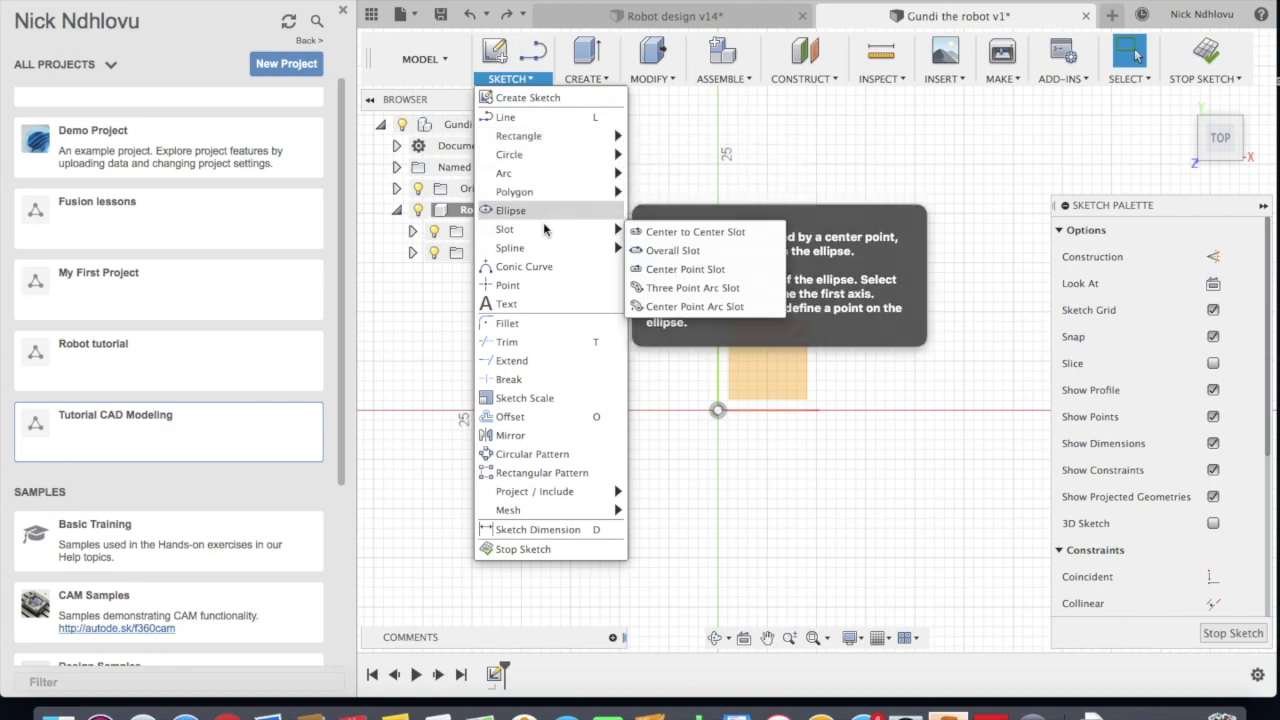
{"action": "left_click", "coordinate": [914, 386]}
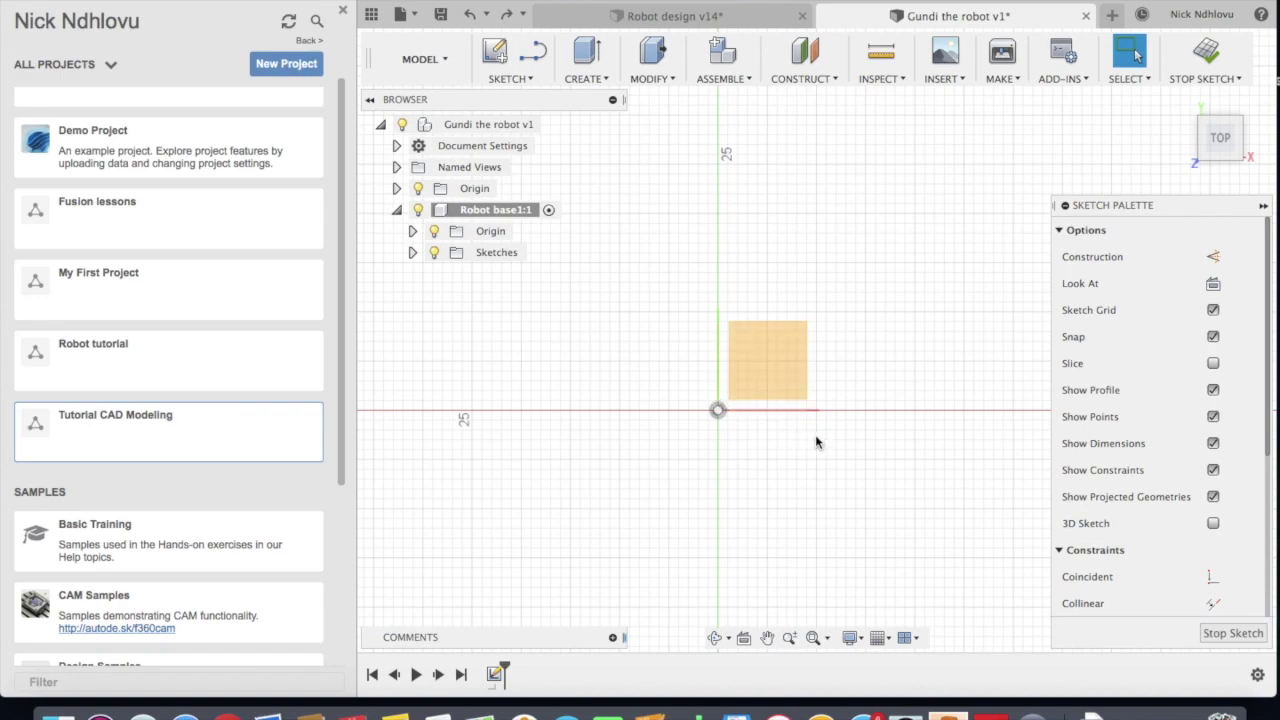
Sketch a center rectangle centred on the sketch origin, about 5.4 mm high and wider than it is tall
{"action": "key", "text": "s"}
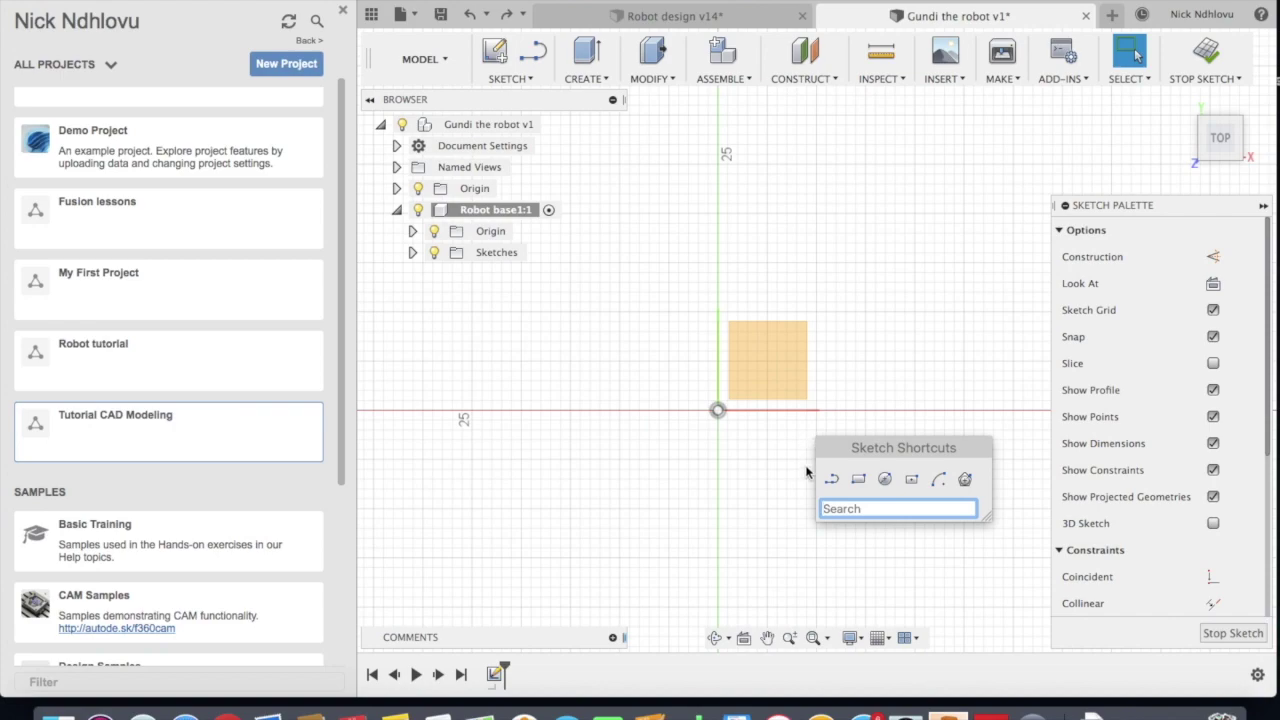
{"action": "type", "text": "rec"}
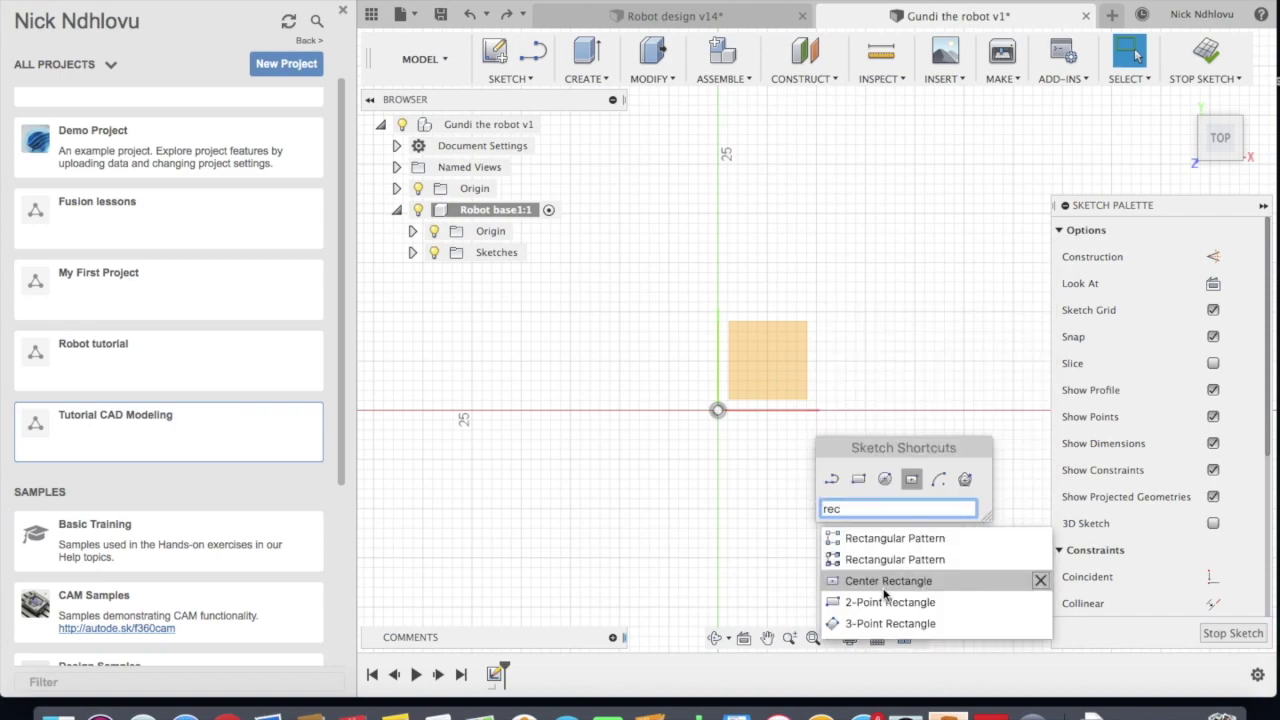
{"action": "left_click", "coordinate": [887, 582]}
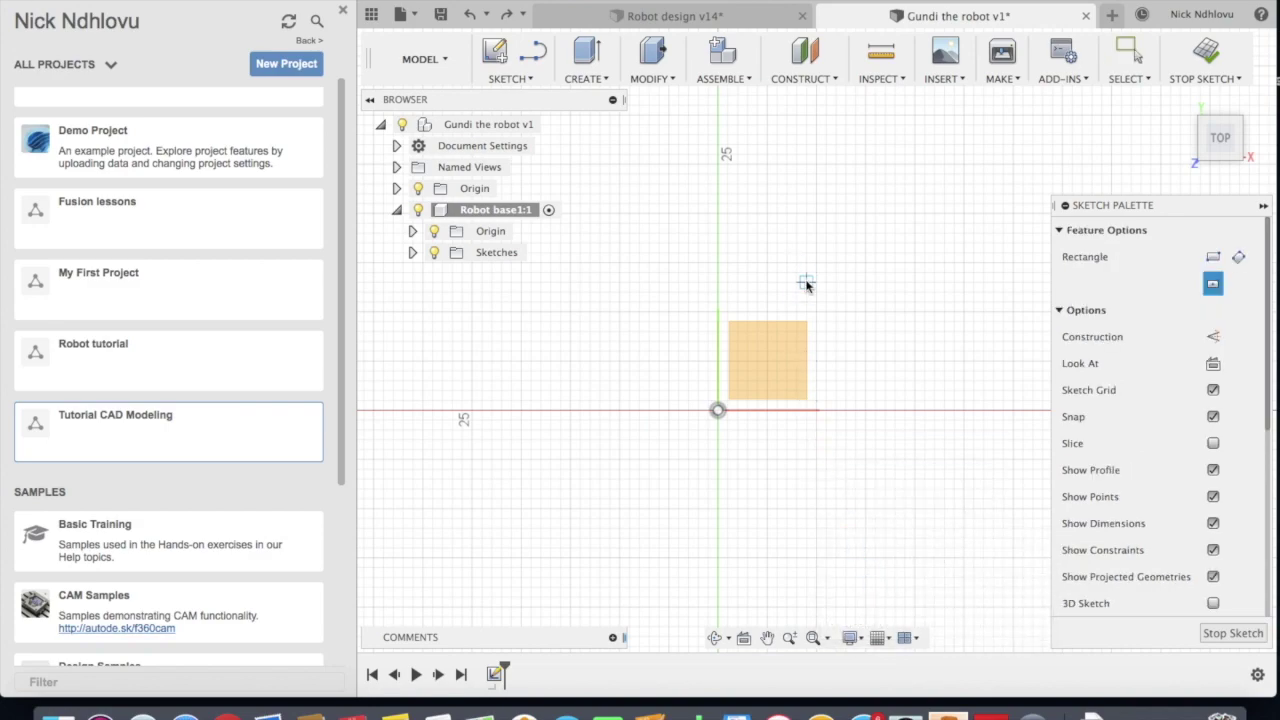
{"action": "scroll", "coordinate": [718, 436], "scroll_direction": "up", "scroll_amount": 5}
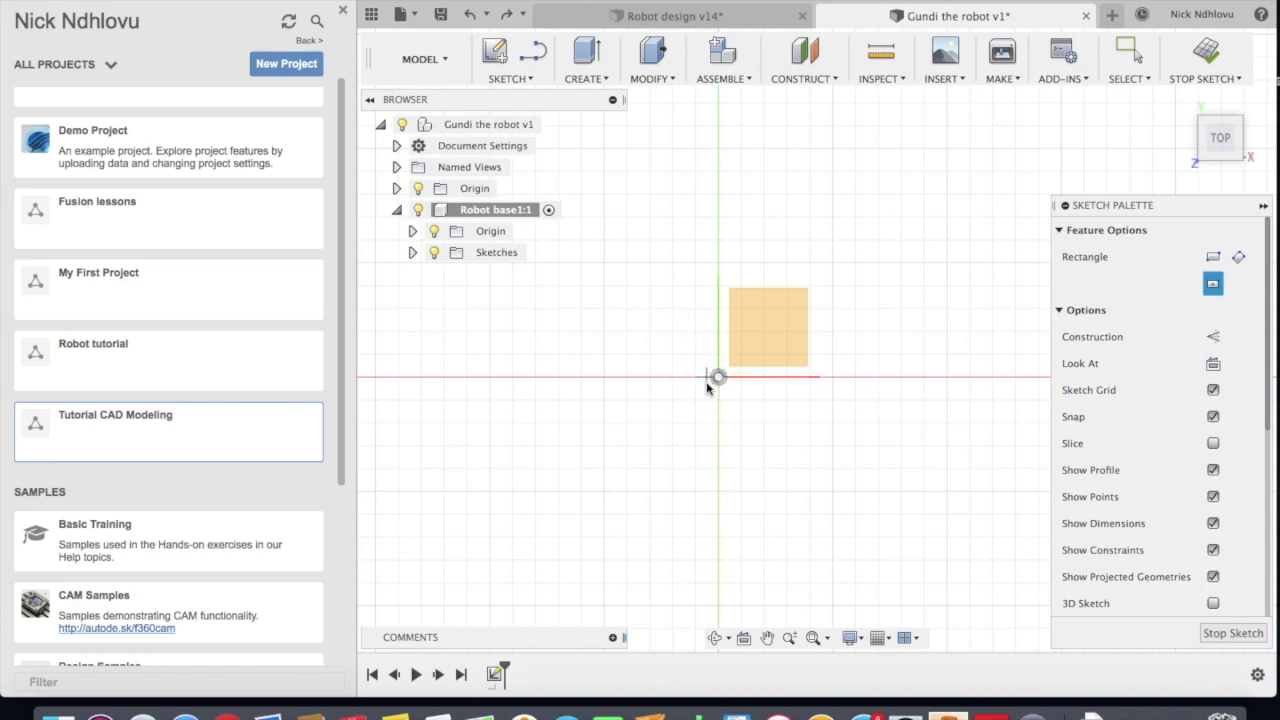
{"action": "scroll", "coordinate": [723, 384], "scroll_direction": "down", "scroll_amount": 1}
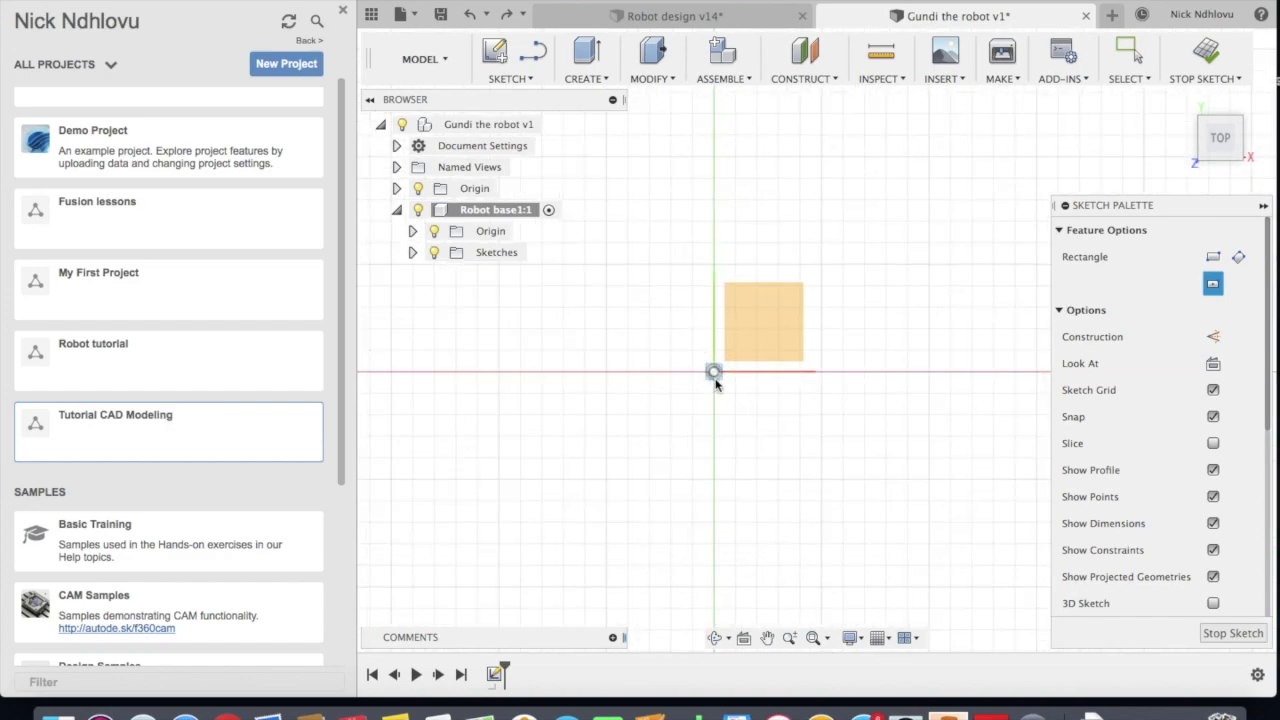
{"action": "left_click", "coordinate": [714, 378]}
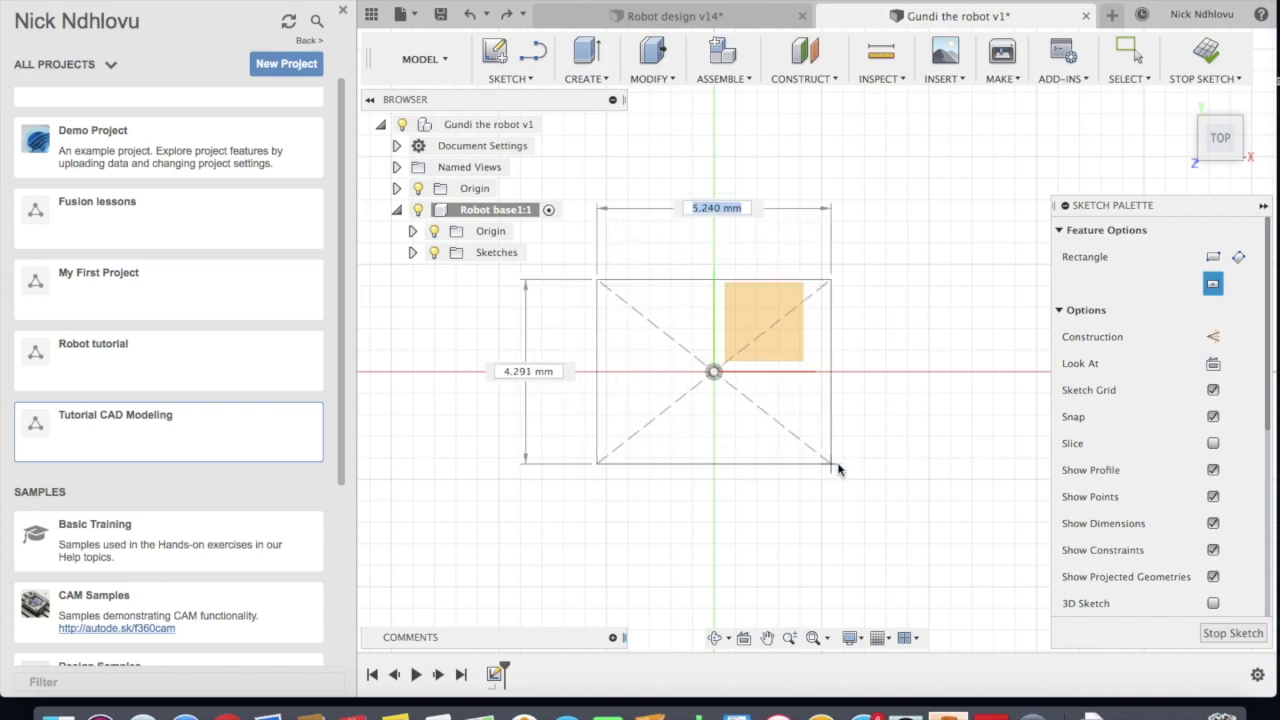
{"action": "left_click", "coordinate": [916, 492]}
{"action": "scroll", "coordinate": [920, 491], "scroll_direction": "down", "scroll_amount": 2}
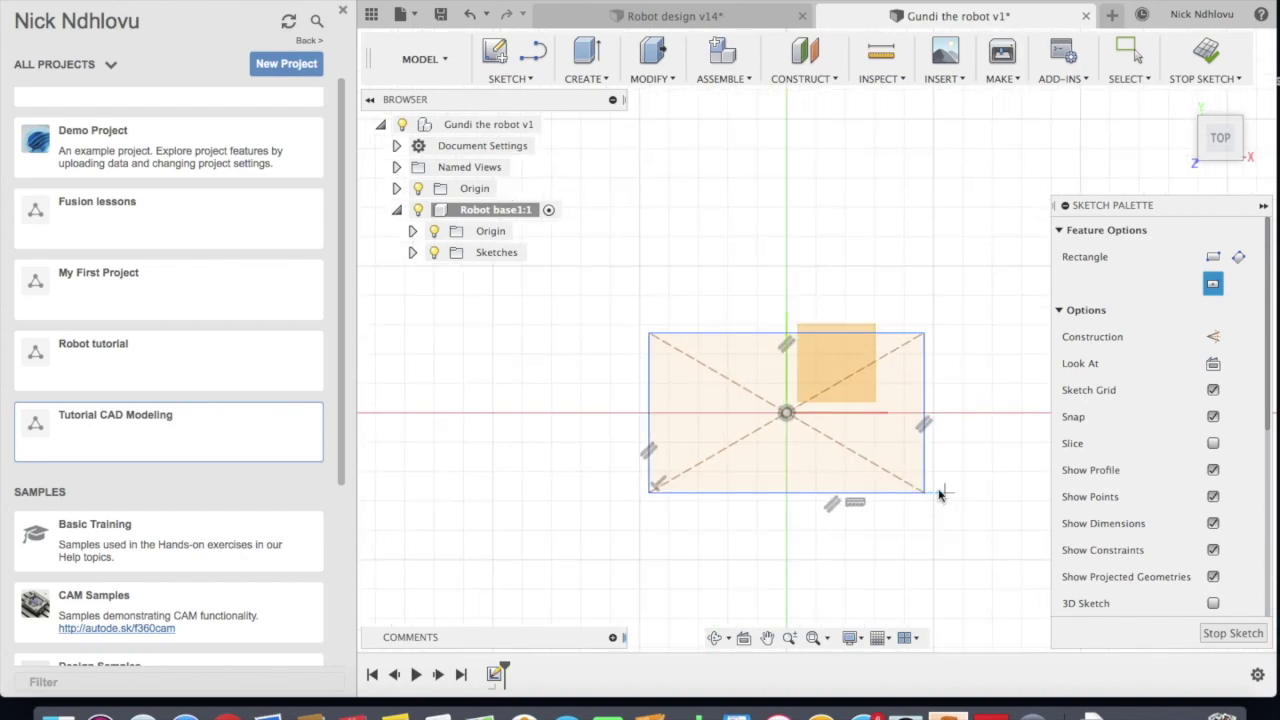
{"action": "key", "text": "Escape"}
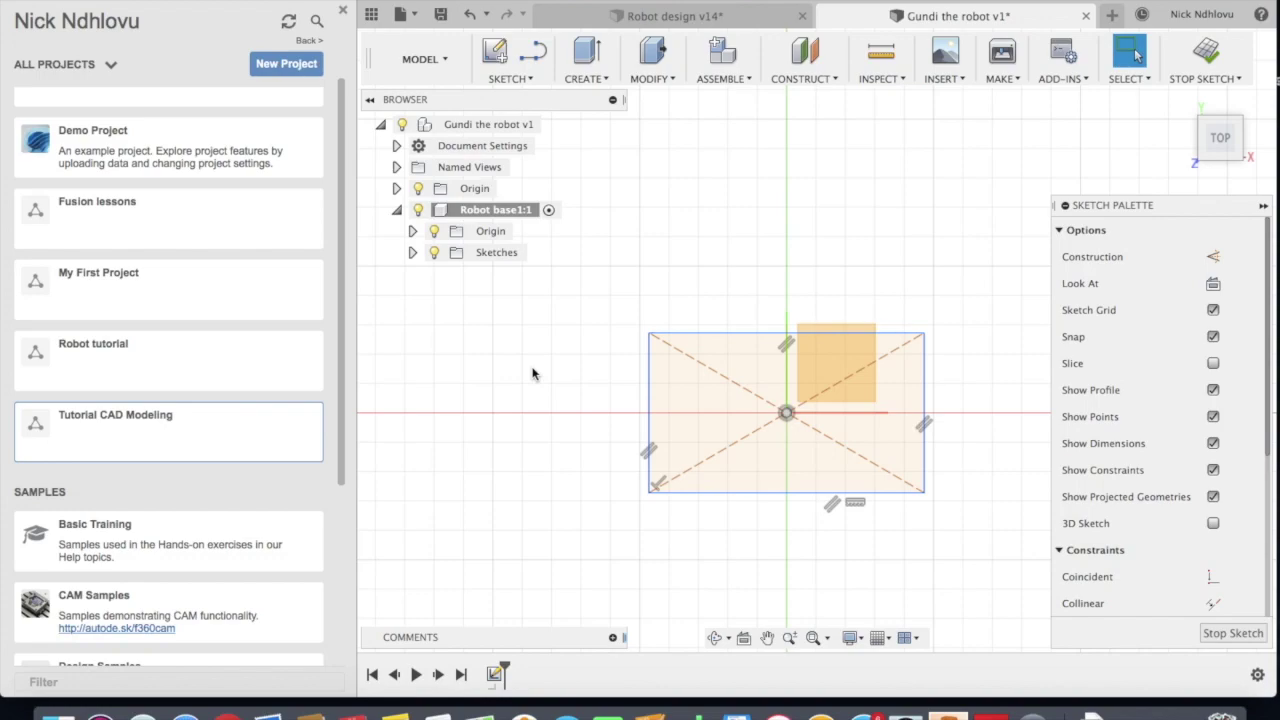
Add a sketch dimension to the rectangle's left vertical edge and set its length to 150 mm
{"action": "left_click", "coordinate": [526, 80]}
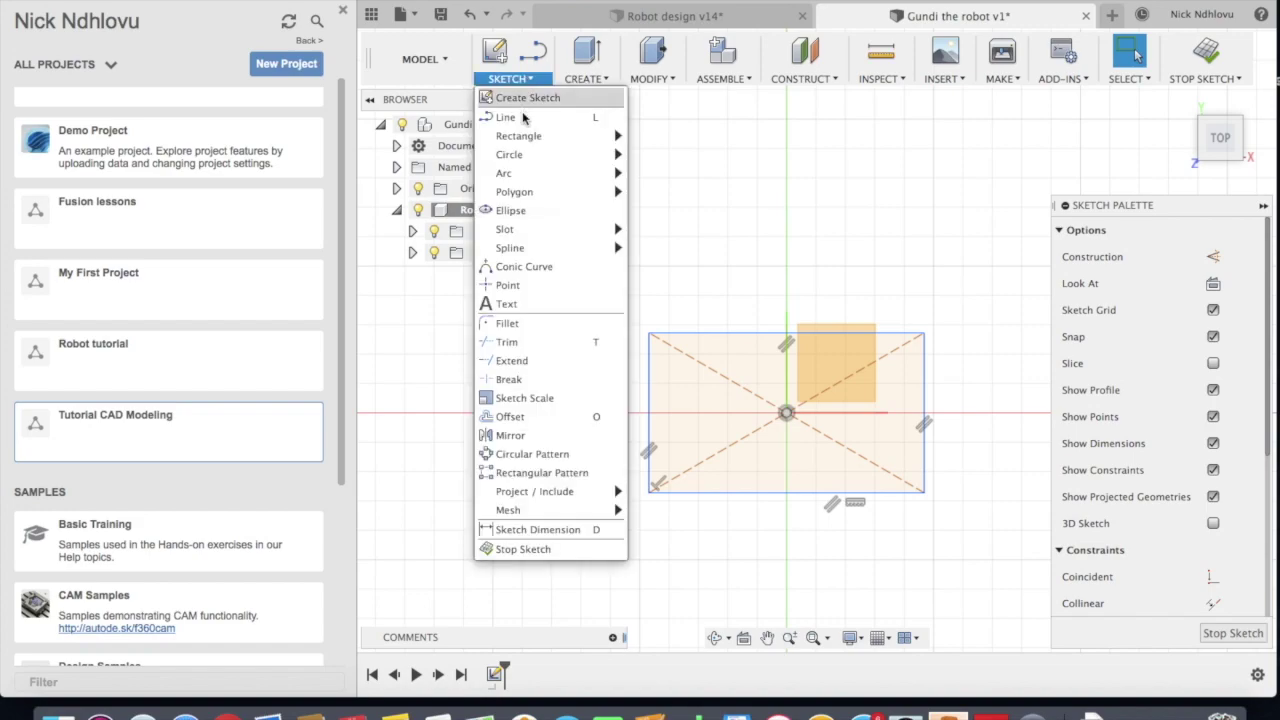
{"action": "left_click", "coordinate": [554, 535]}
{"action": "left_click", "coordinate": [649, 420]}
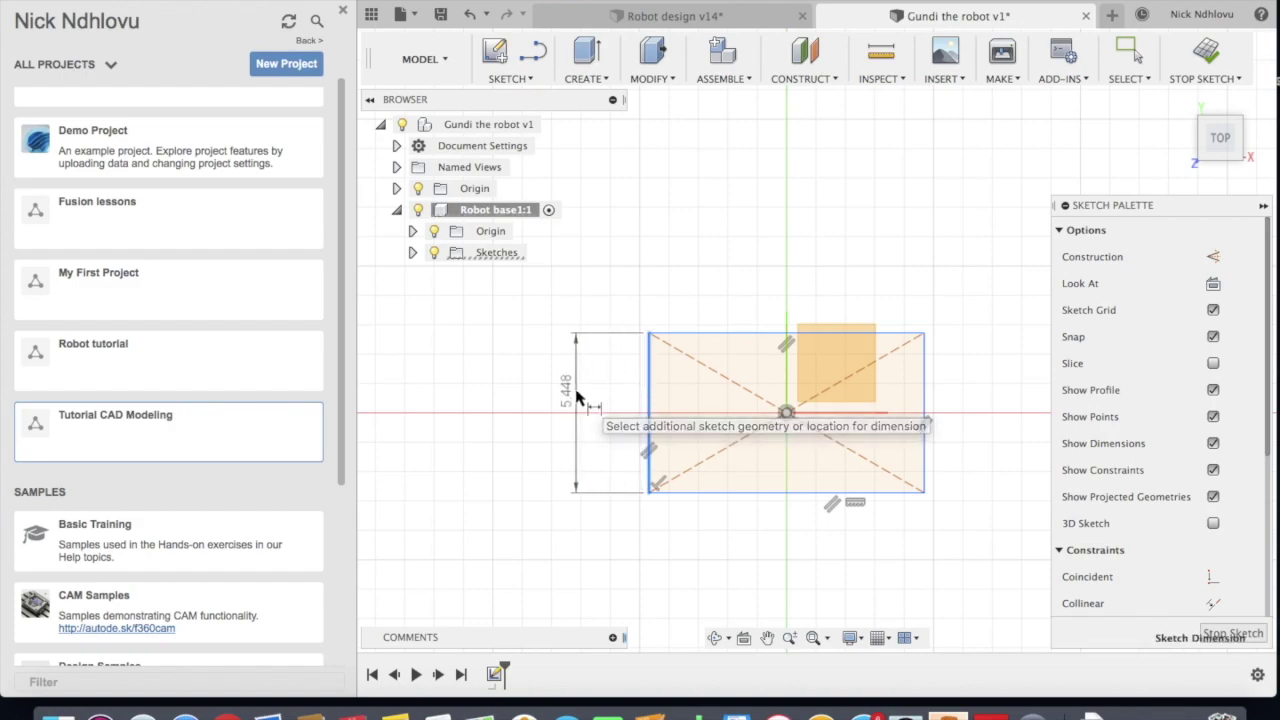
{"action": "left_click", "coordinate": [580, 398]}
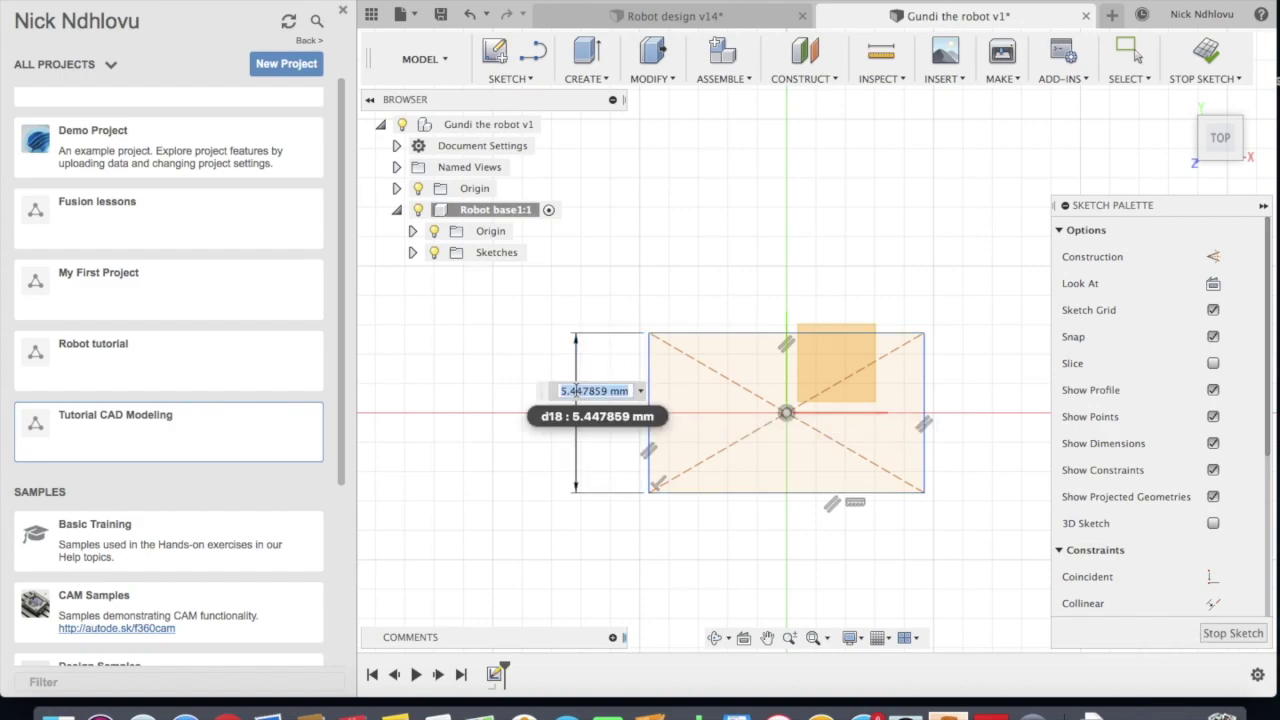
{"action": "type", "text": "150"}
{"action": "key", "text": "Return"}
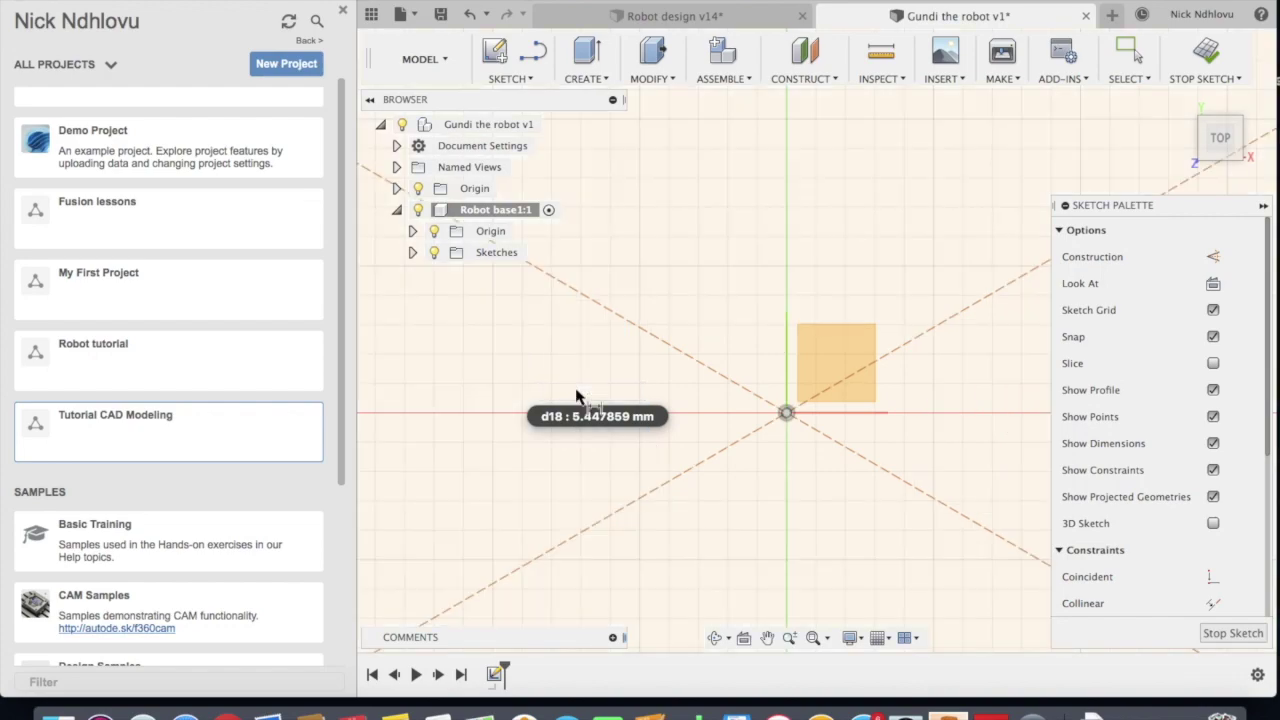
{"action": "scroll", "coordinate": [736, 422], "scroll_direction": "down", "scroll_amount": 10}
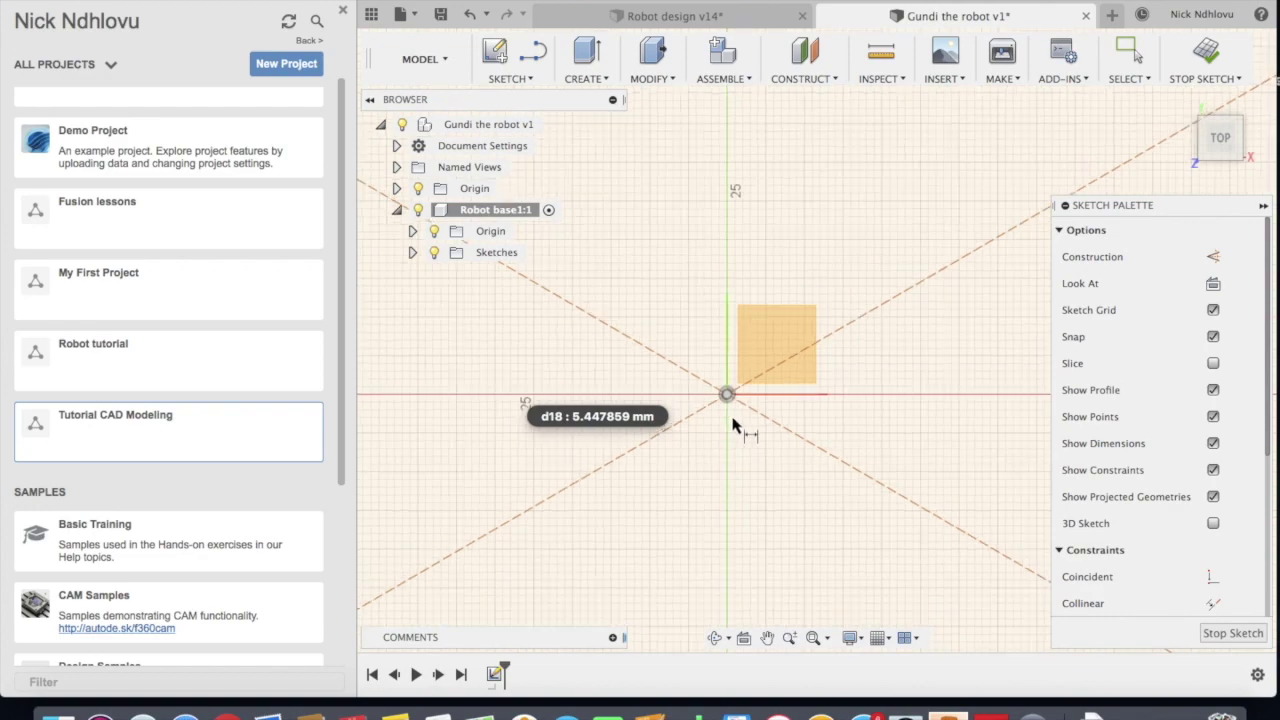
{"action": "scroll", "coordinate": [743, 420], "scroll_direction": "down", "scroll_amount": 1}
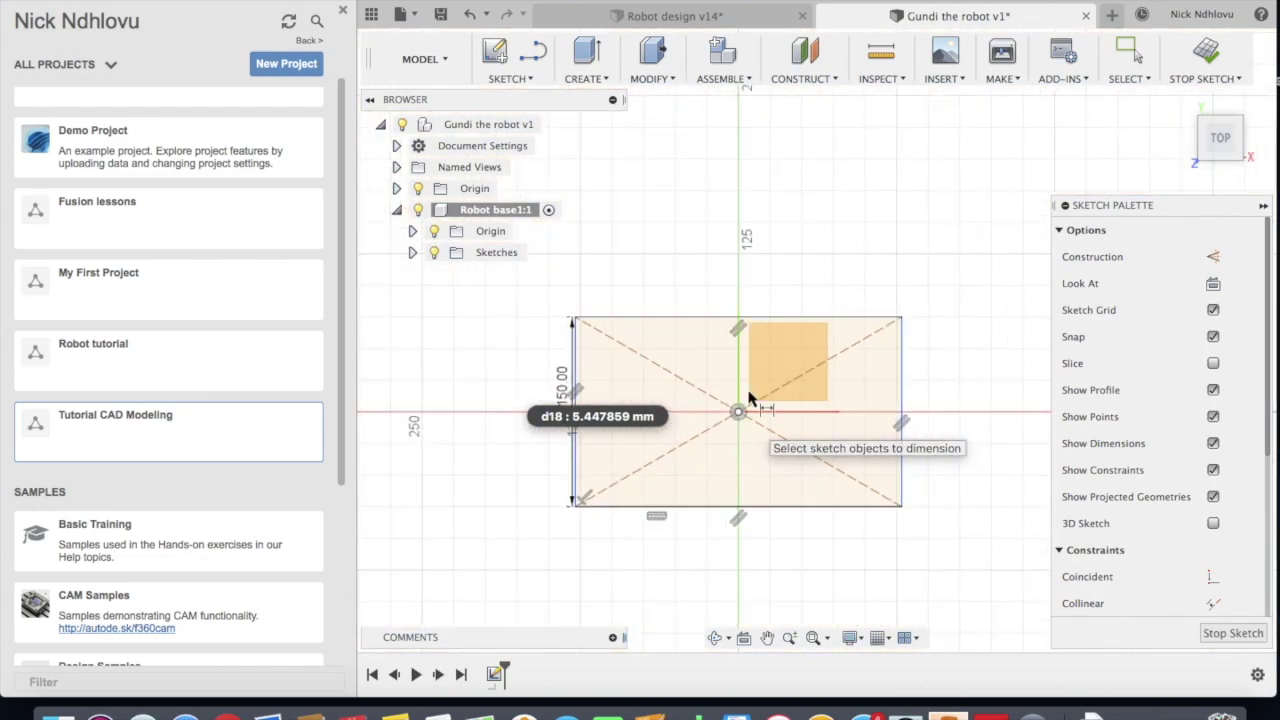
{"action": "key", "text": "Escape"}
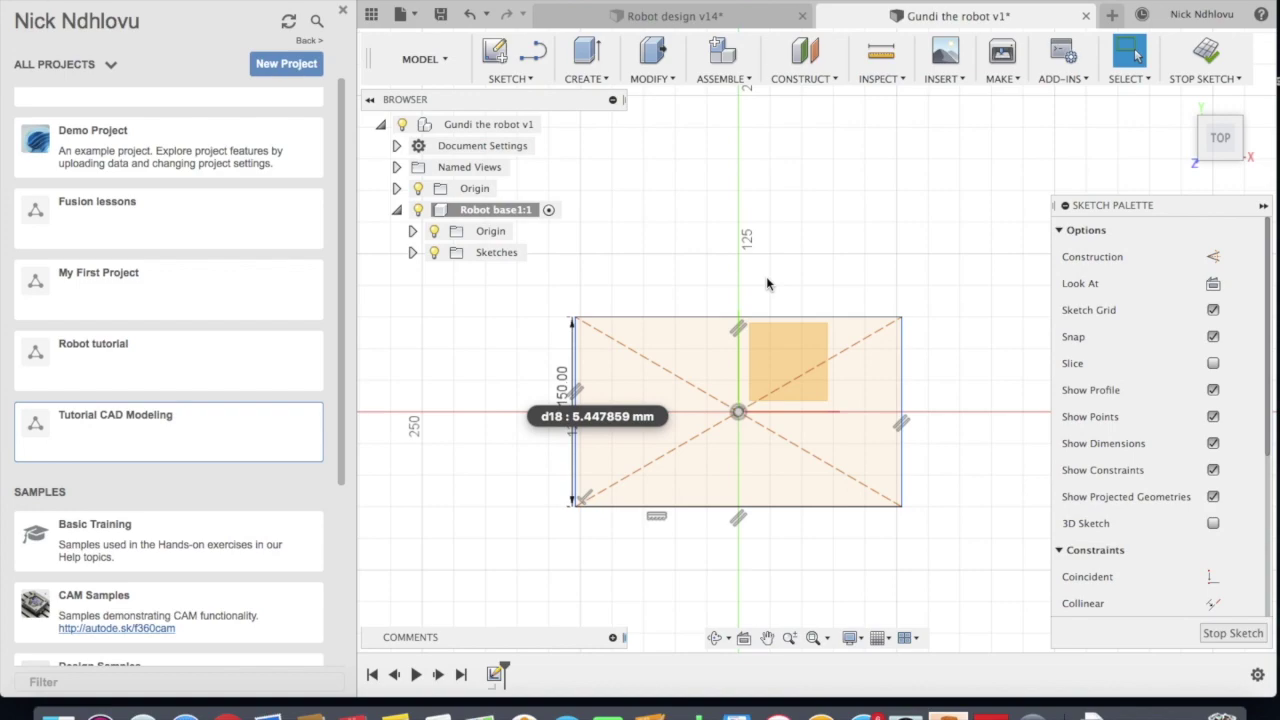
{"action": "key", "text": "d"}
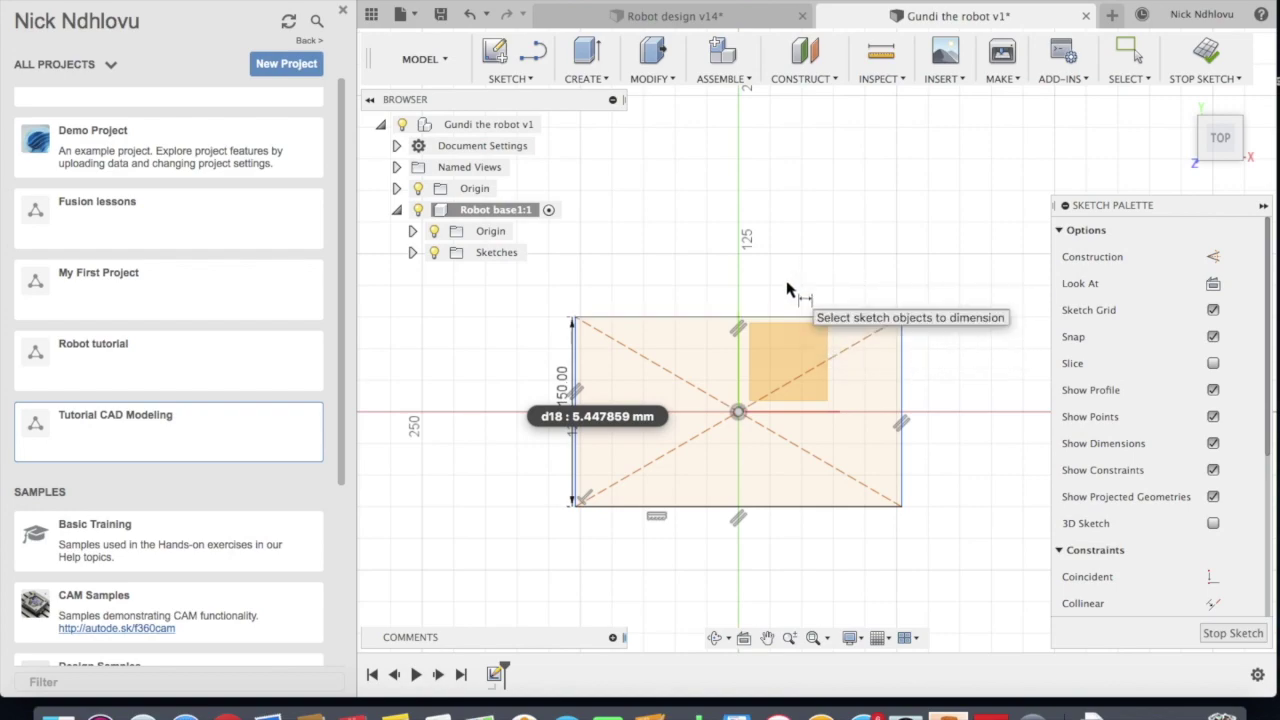
{"action": "key", "text": "Escape"}
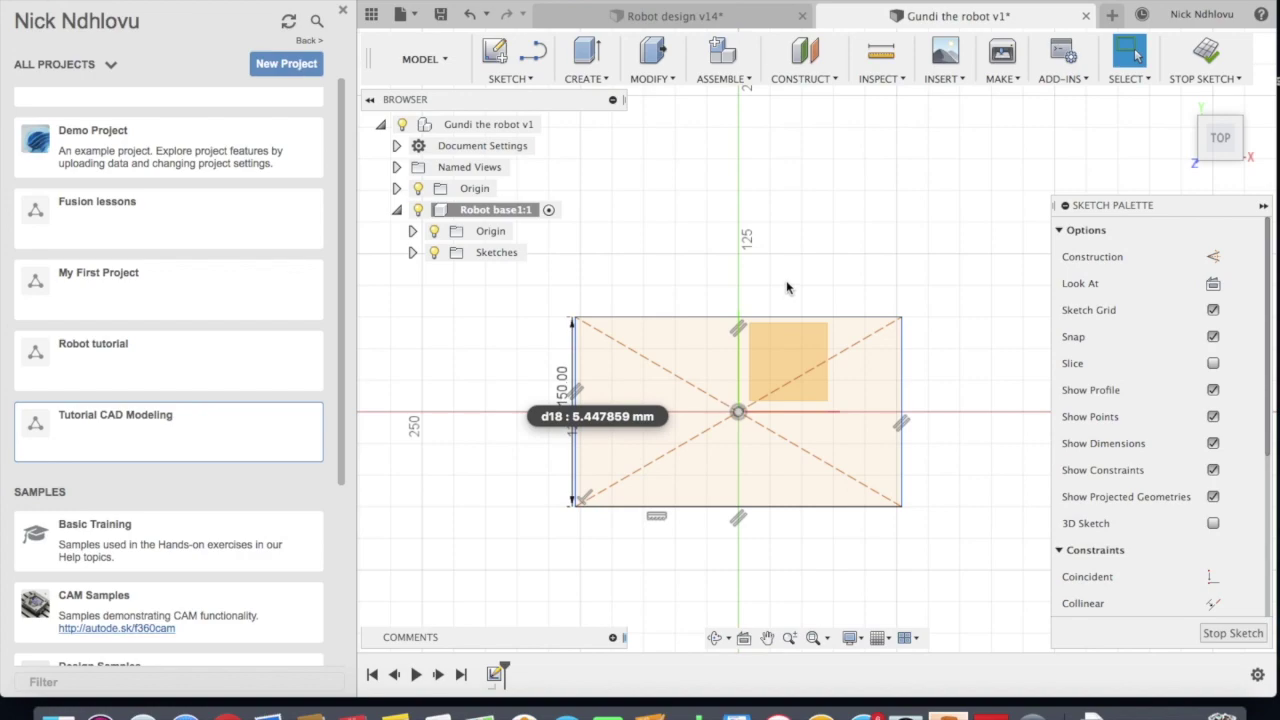
Find Sketch Dimension in the sketch shortcuts and pin it there, then remove it from the pinned shortcuts again
{"action": "key", "text": "s"}
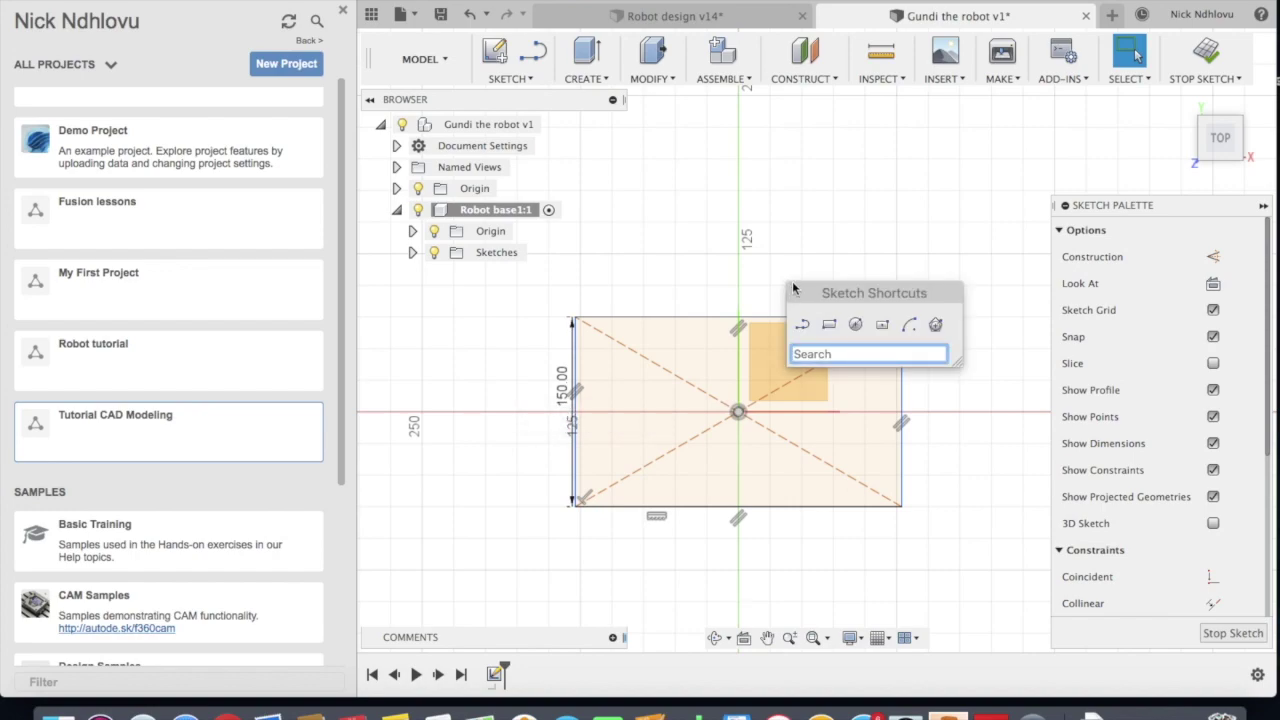
{"action": "type", "text": "dim"}
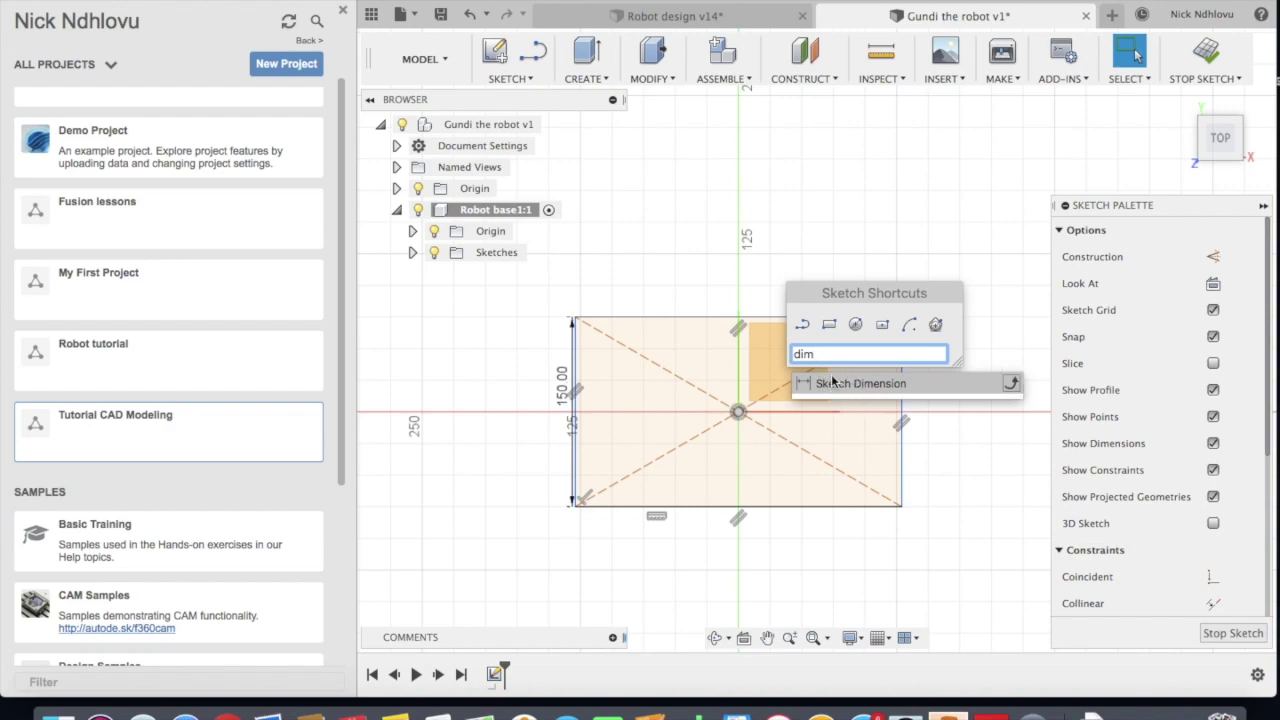
{"action": "left_click", "coordinate": [1013, 385]}
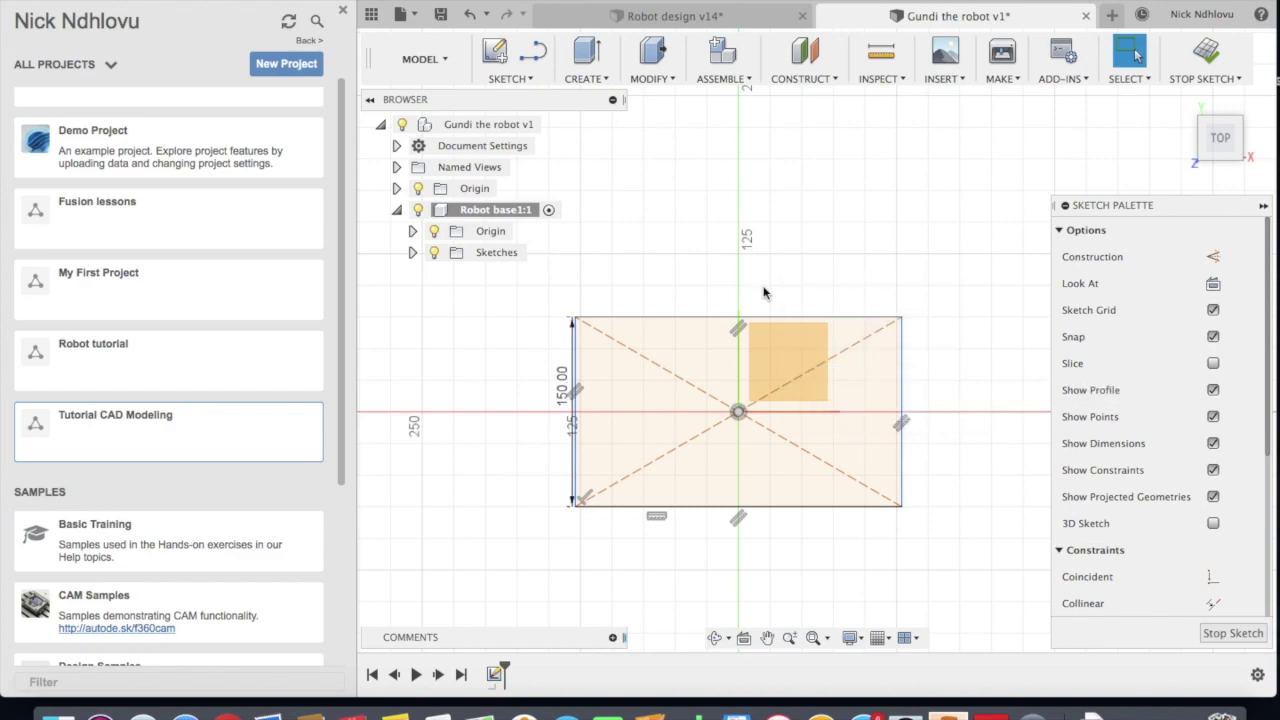
{"action": "key", "text": "s"}
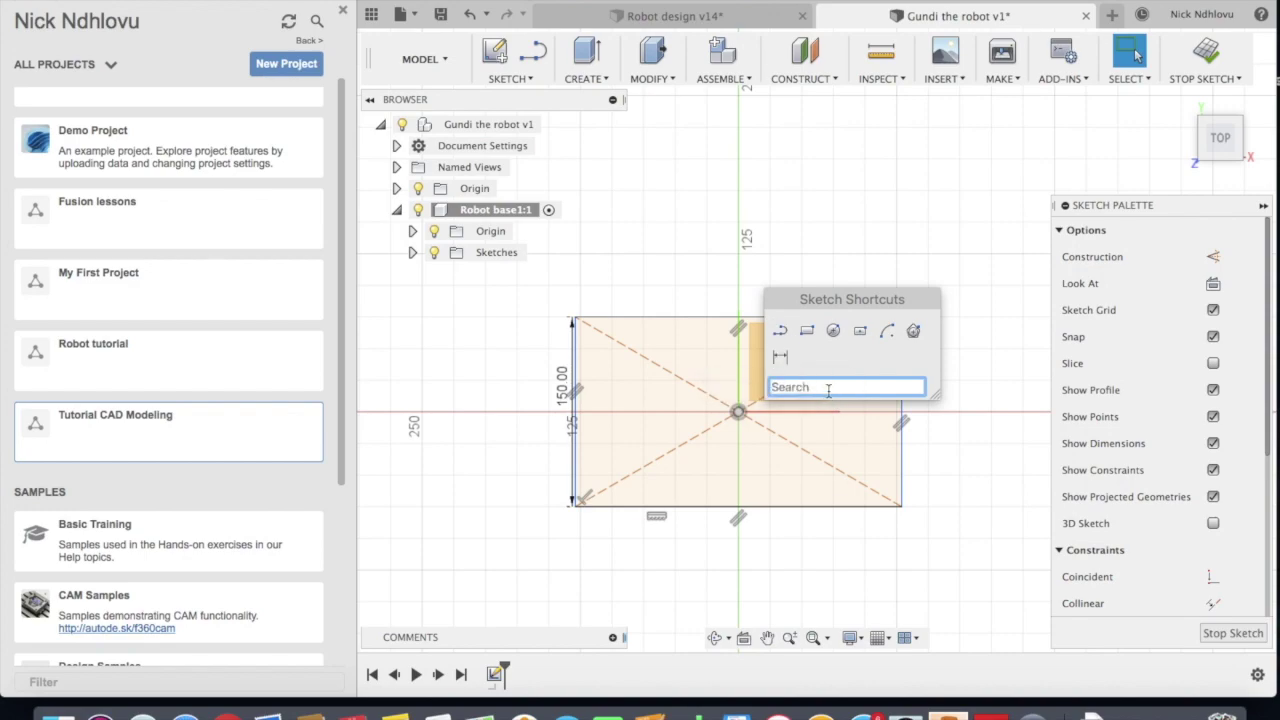
{"action": "type", "text": "dim"}
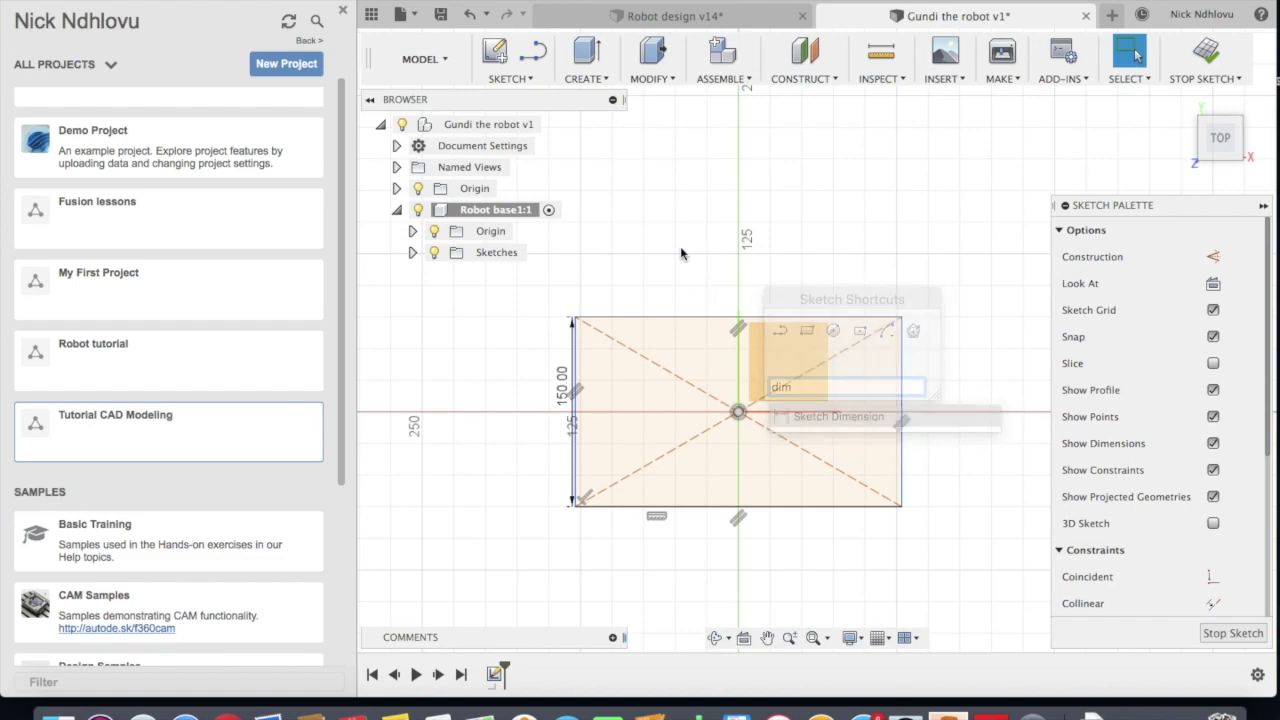
Move the rectangle's 150 mm height dimension farther outward from its left vertical edge
{"action": "scroll", "coordinate": [934, 426], "scroll_direction": "up", "scroll_amount": 3}
{"action": "scroll", "coordinate": [956, 428], "scroll_direction": "down", "scroll_amount": 3}
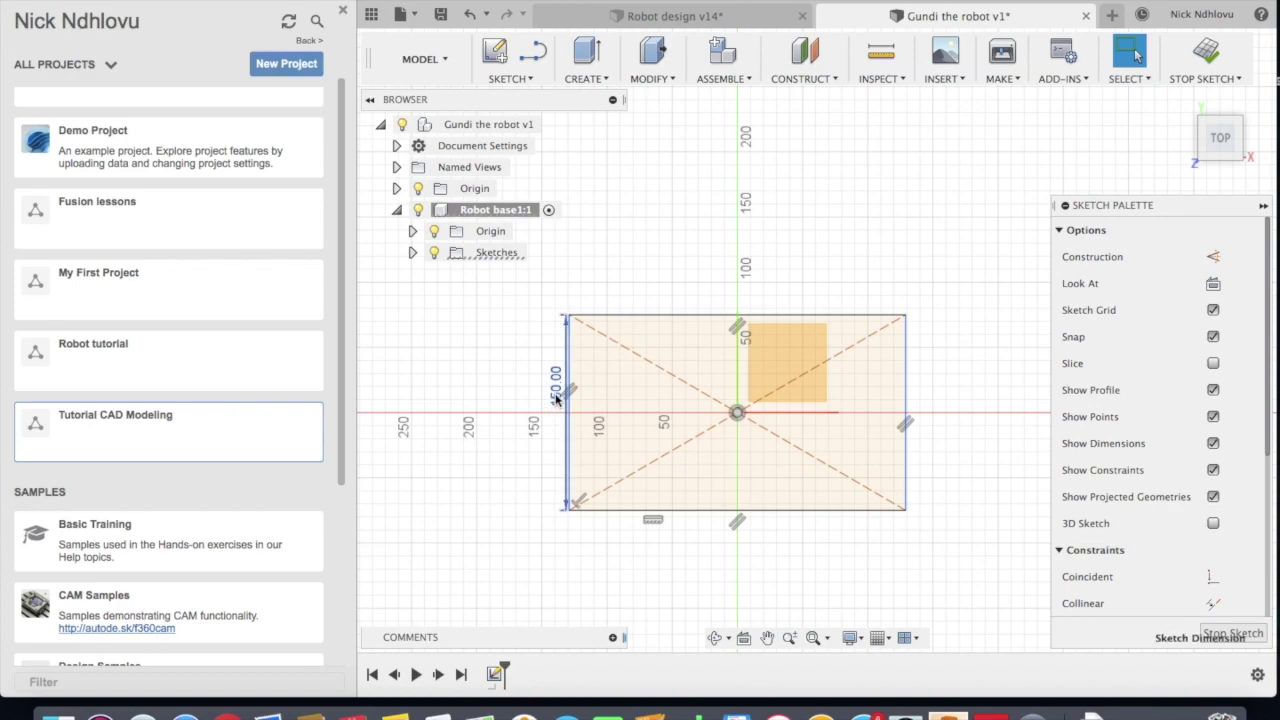
{"action": "left_click", "coordinate": [556, 400]}
{"action": "left_click", "coordinate": [515, 397]}
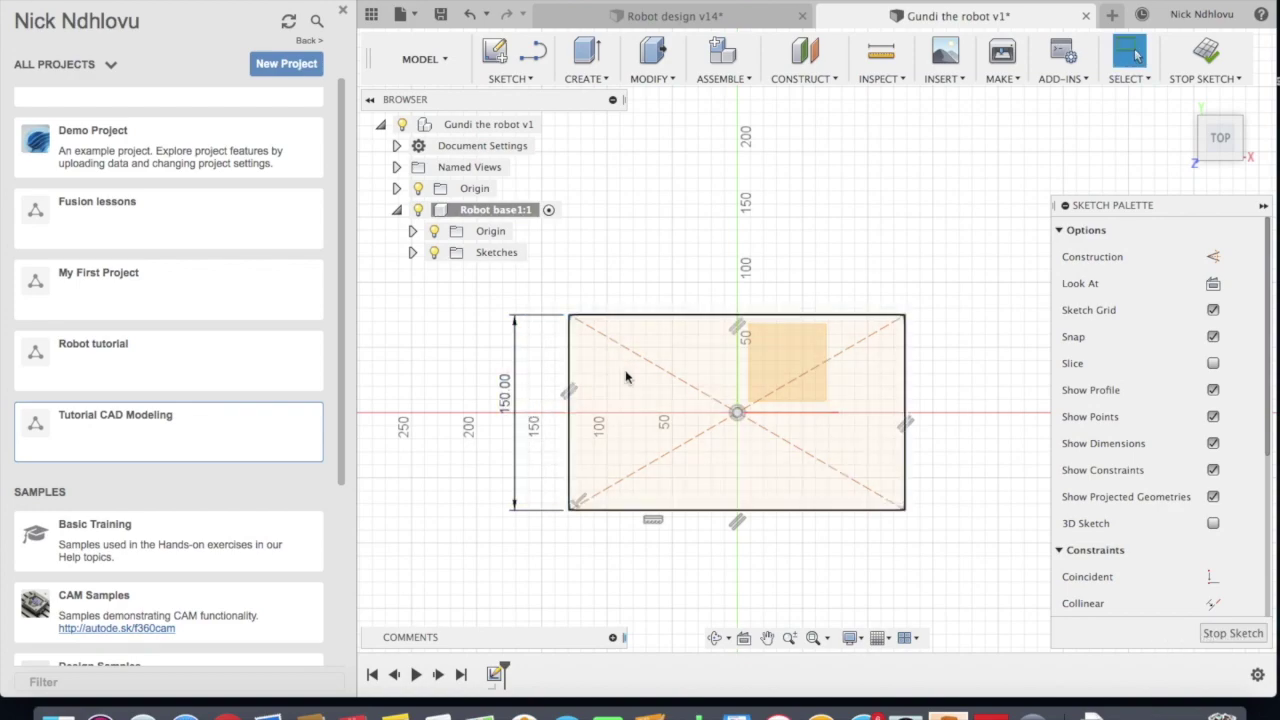
Add a sketch dimension above the rectangle's top edge and set its length to 180 mm
{"action": "scroll", "coordinate": [683, 380], "scroll_direction": "down", "scroll_amount": 2}
{"action": "scroll", "coordinate": [640, 395], "scroll_direction": "up", "scroll_amount": 4}
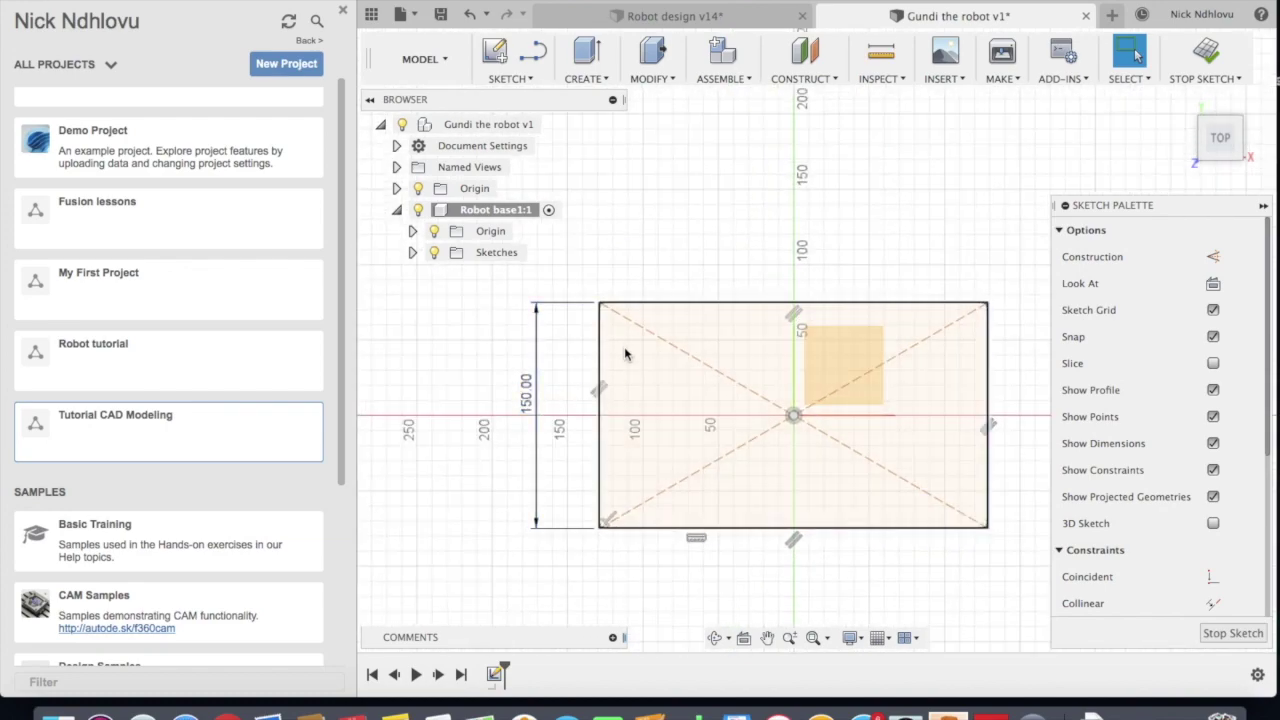
{"action": "scroll", "coordinate": [566, 372], "scroll_direction": "down", "scroll_amount": 1}
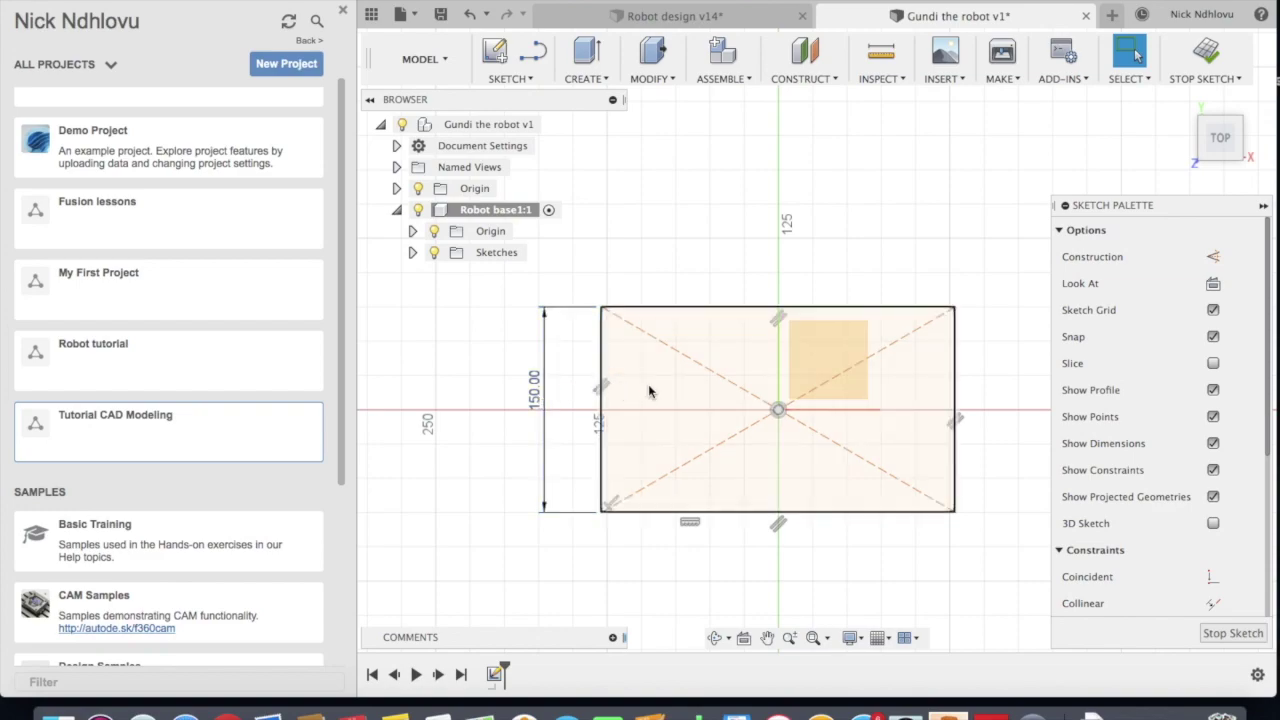
{"action": "scroll", "coordinate": [660, 345], "scroll_direction": "down", "scroll_amount": 2}
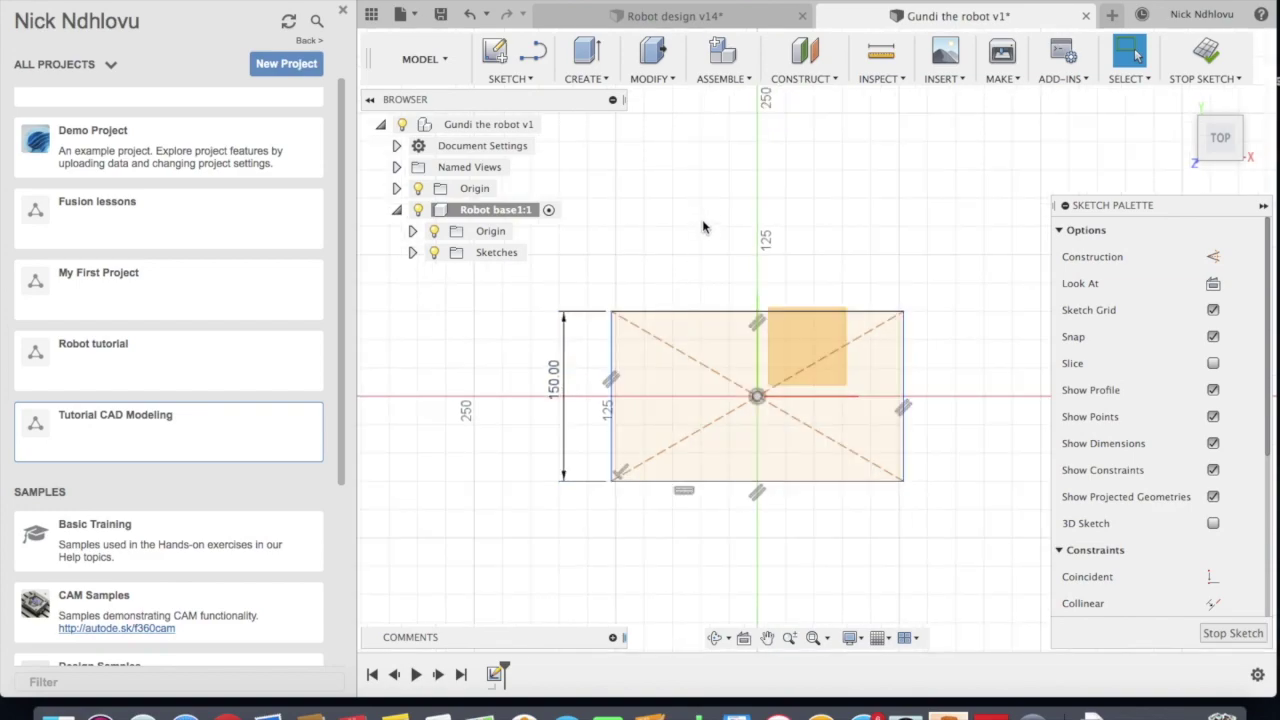
{"action": "key", "text": "d"}
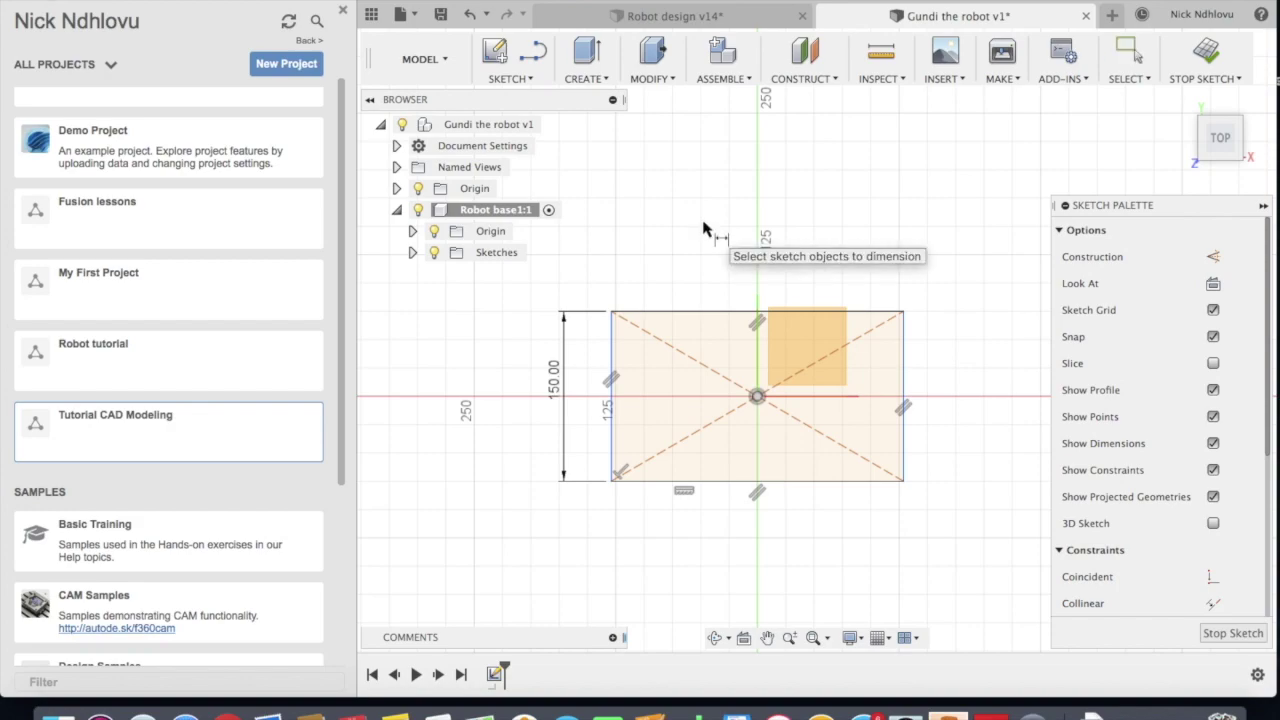
{"action": "left_click", "coordinate": [724, 312]}
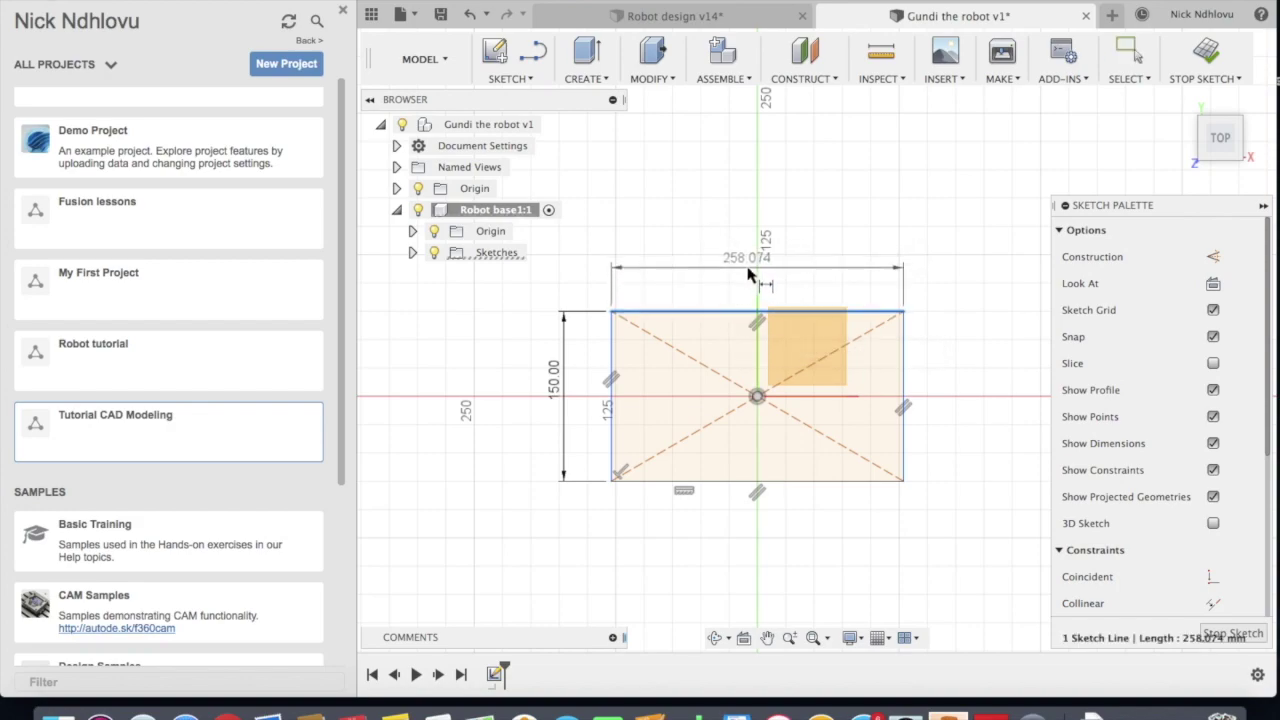
{"action": "left_click", "coordinate": [753, 279]}
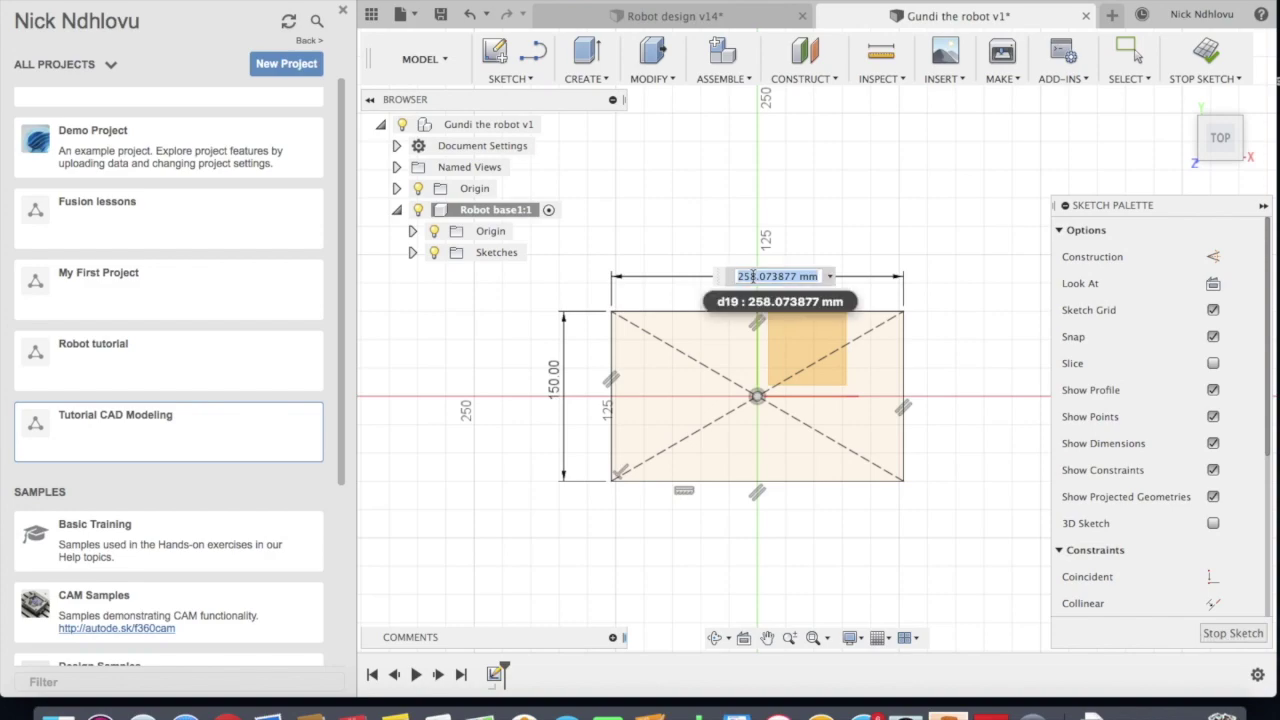
{"action": "type", "text": "180"}
{"action": "key", "text": "Return"}
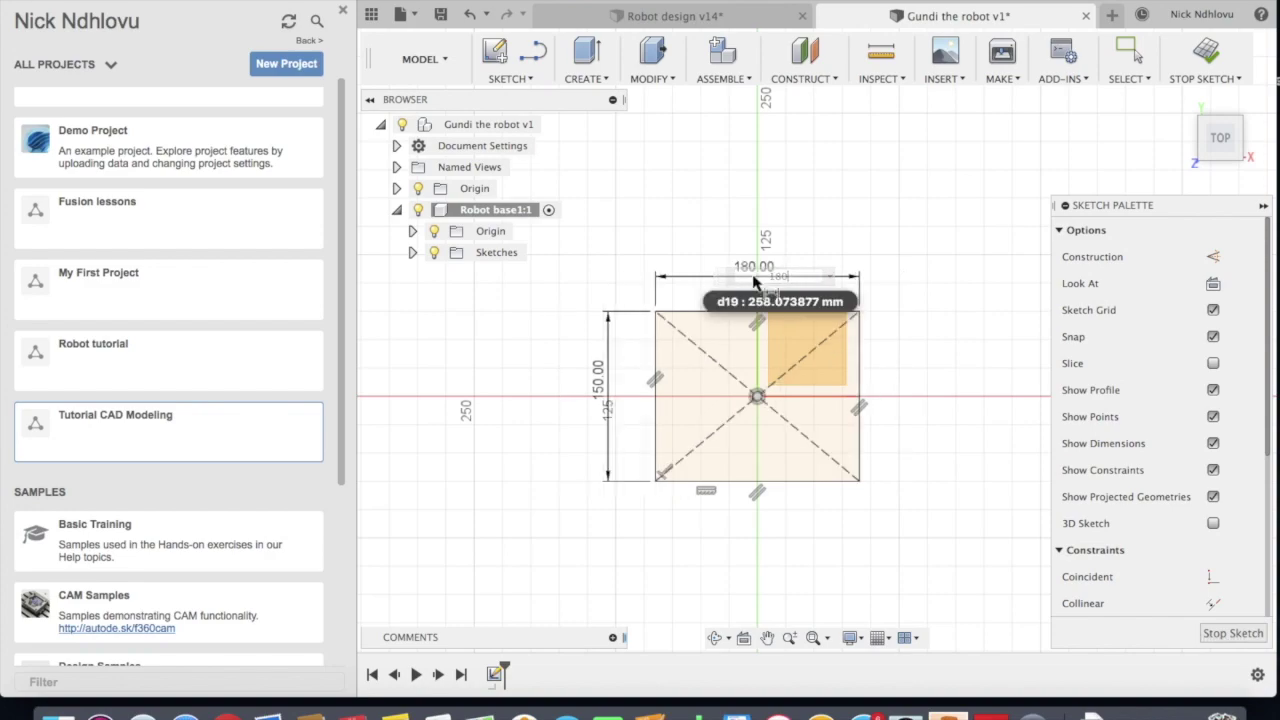
{"action": "scroll", "coordinate": [755, 283], "scroll_direction": "up", "scroll_amount": 4}
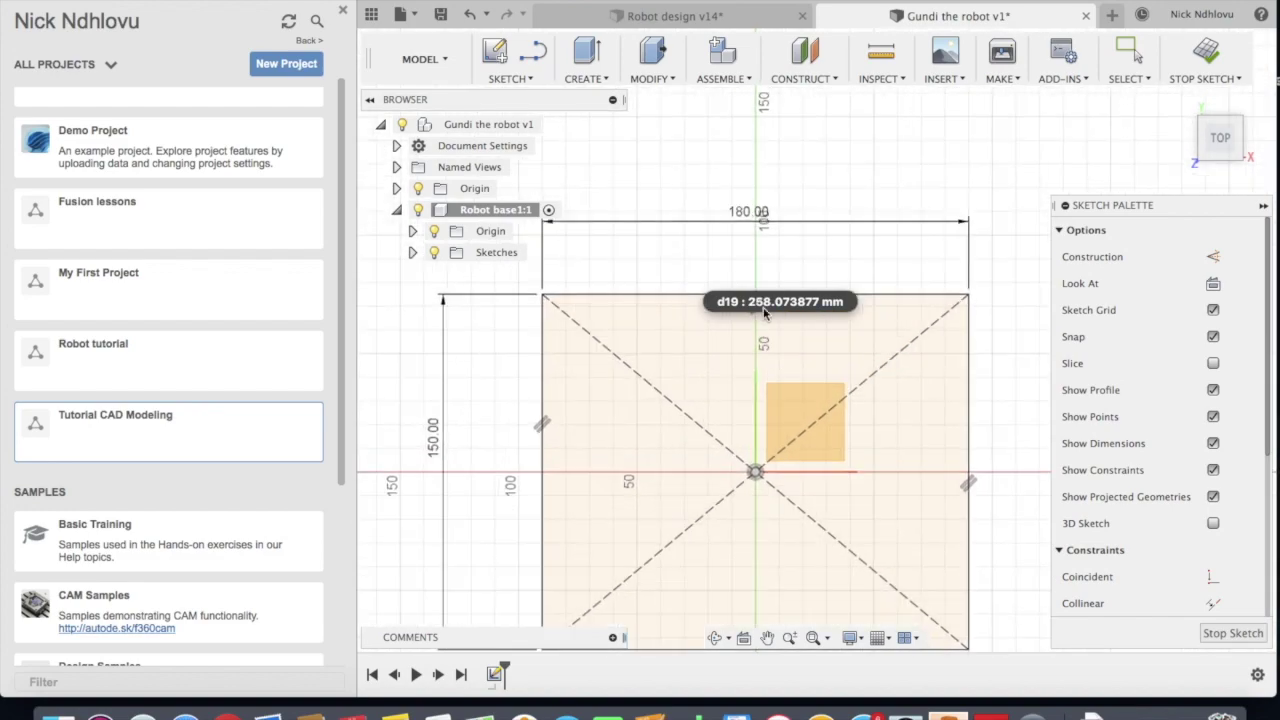
{"action": "key", "text": "Escape"}
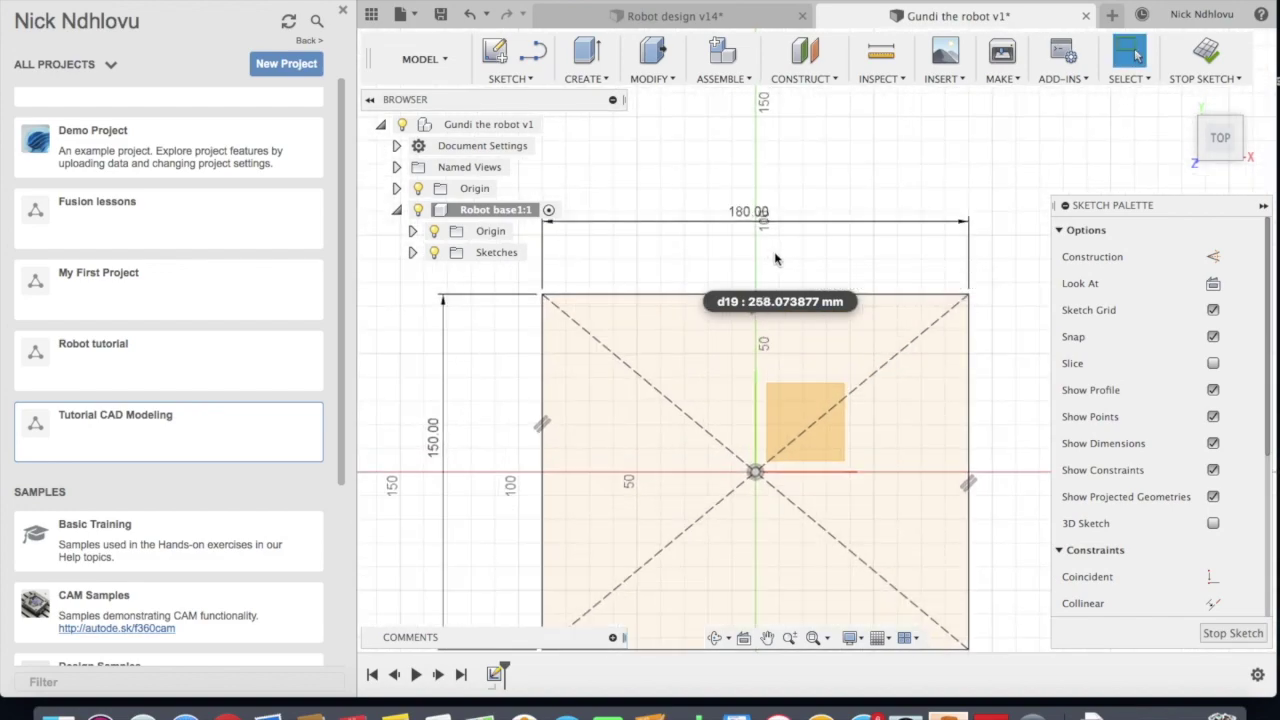
Examine the dimensioned rectangle and its diagonals, selecting its enclosed profile and clearing the selection
{"action": "scroll", "coordinate": [775, 258], "scroll_direction": "down", "scroll_amount": 1}
{"action": "scroll", "coordinate": [787, 417], "scroll_direction": "up", "scroll_amount": 4}
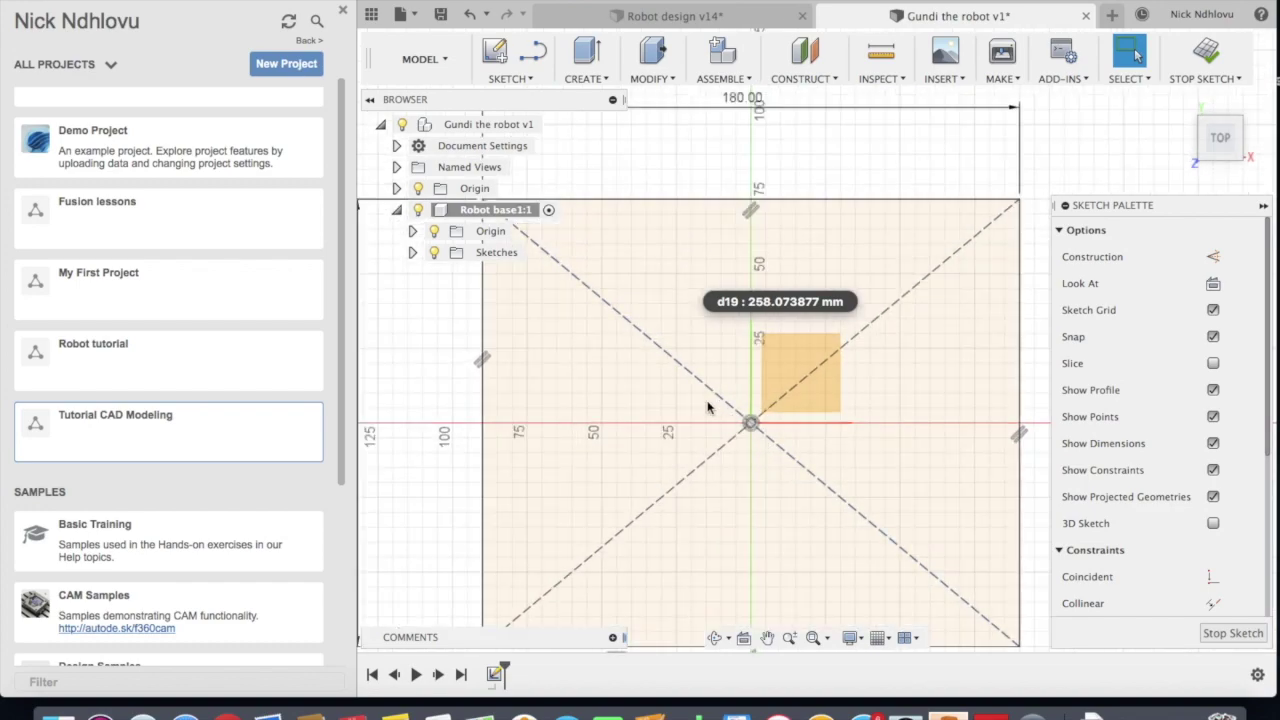
{"action": "scroll", "coordinate": [593, 356], "scroll_direction": "down", "scroll_amount": 3}
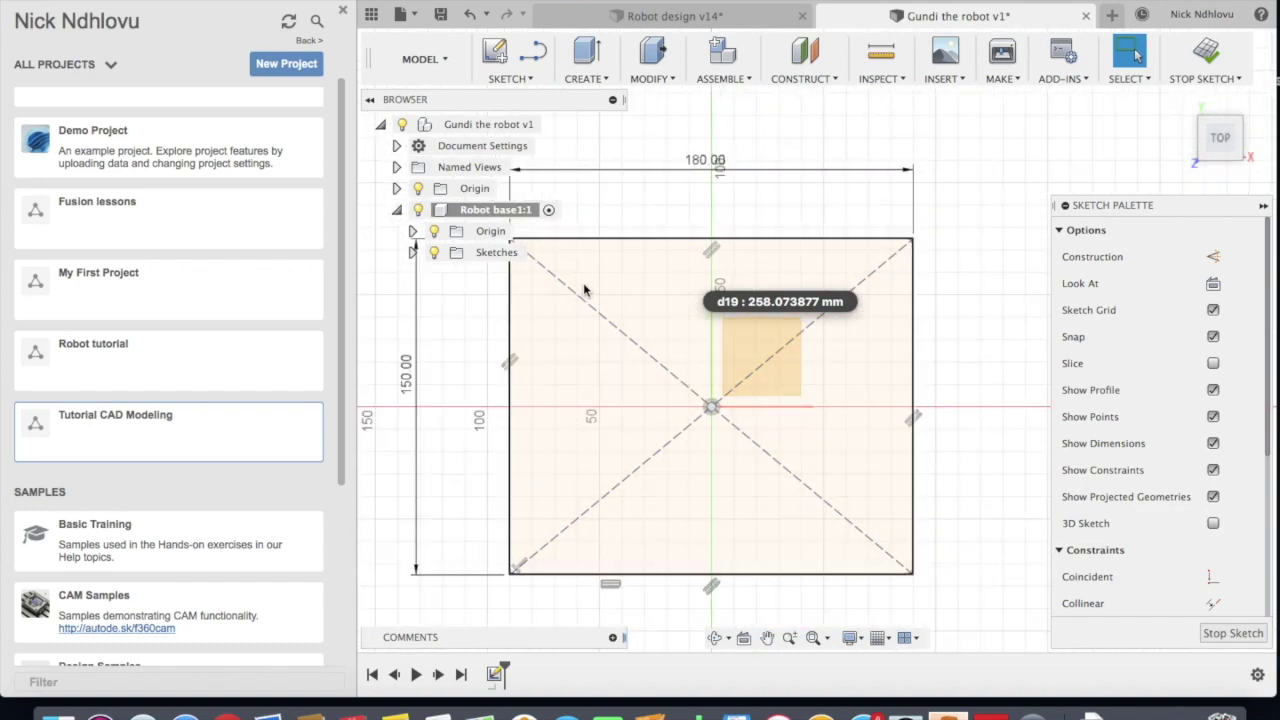
{"action": "scroll", "coordinate": [843, 387], "scroll_direction": "down", "scroll_amount": 2}
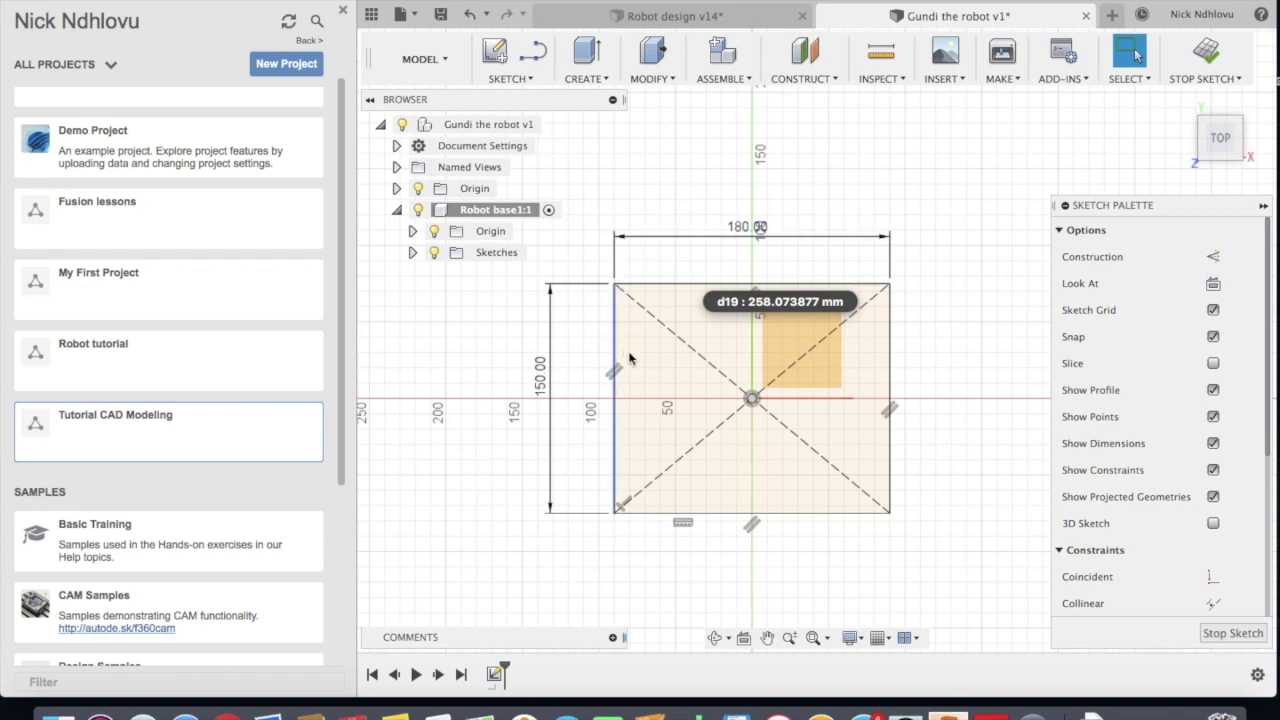
{"action": "scroll", "coordinate": [648, 377], "scroll_direction": "up", "scroll_amount": 2}
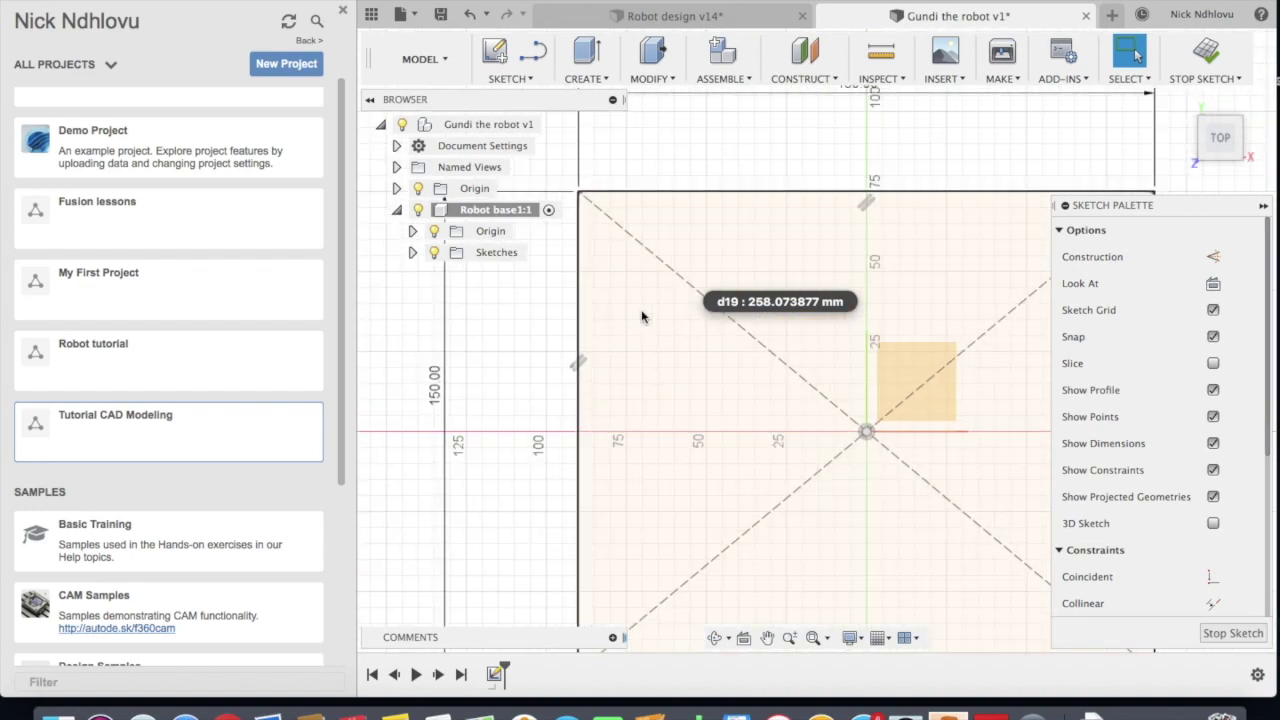
{"action": "scroll", "coordinate": [571, 343], "scroll_direction": "down", "scroll_amount": 2}
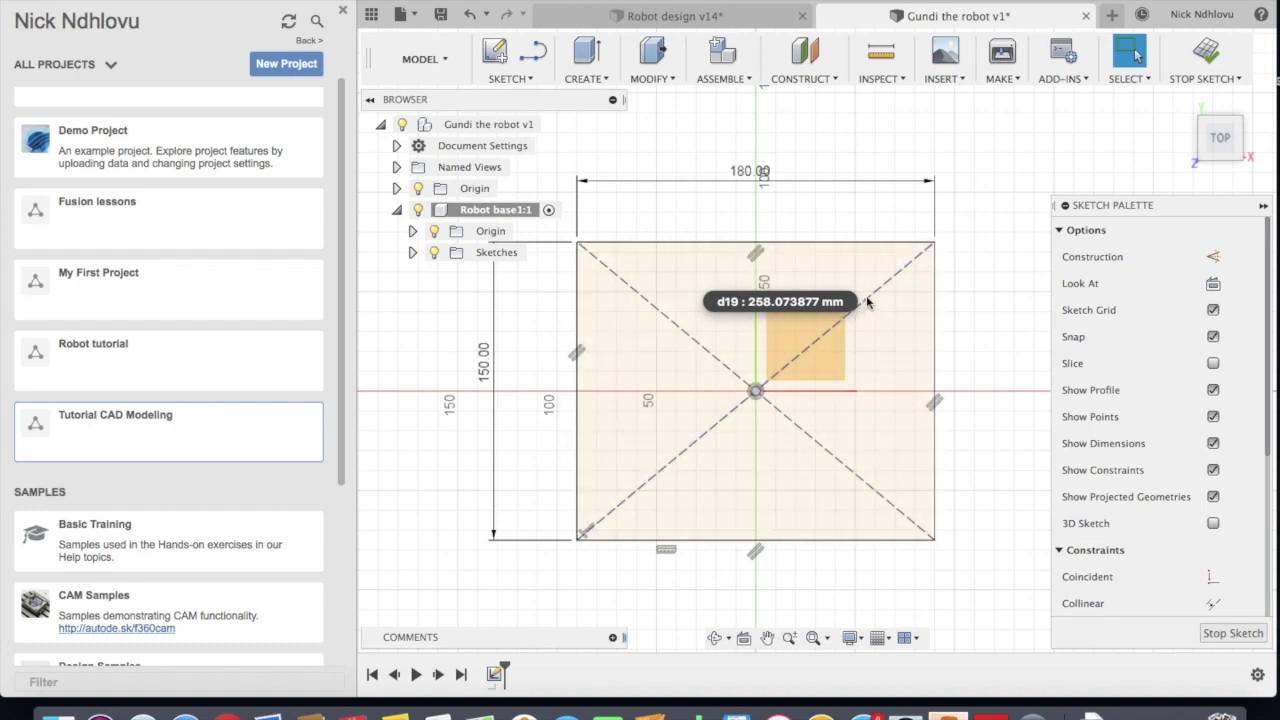
{"action": "left_click", "coordinate": [656, 386]}
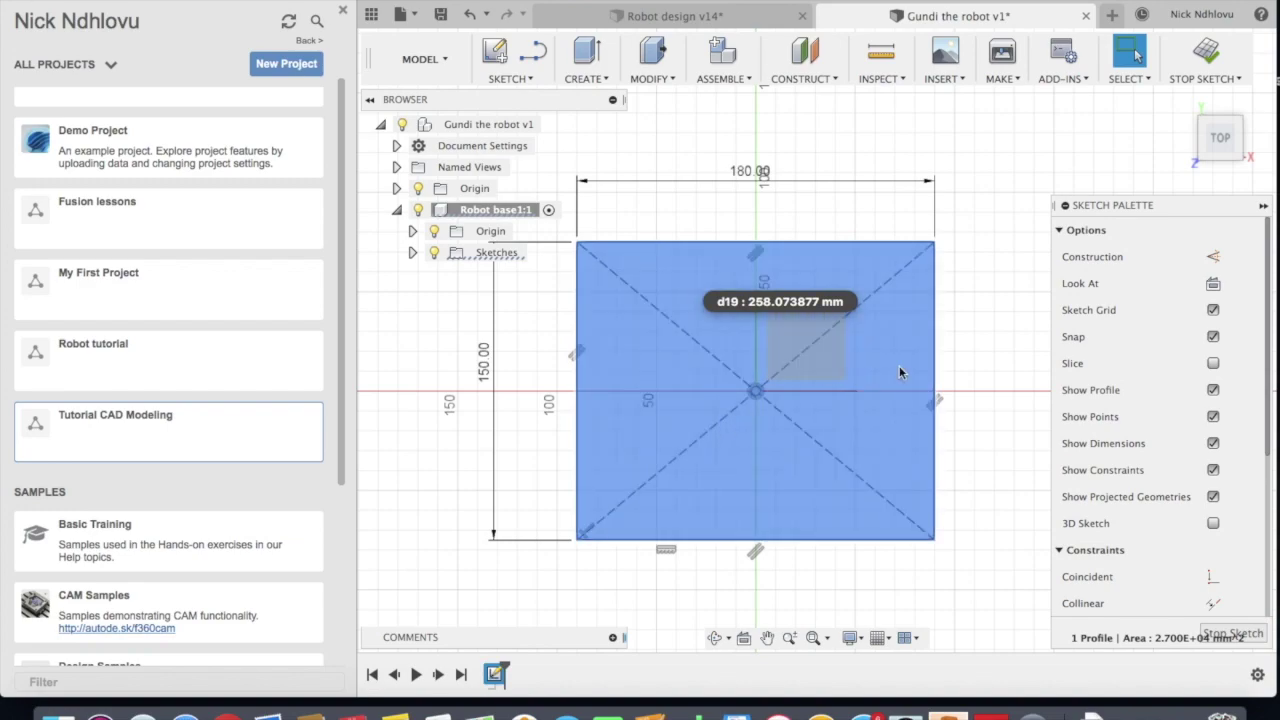
{"action": "left_click", "coordinate": [998, 349]}
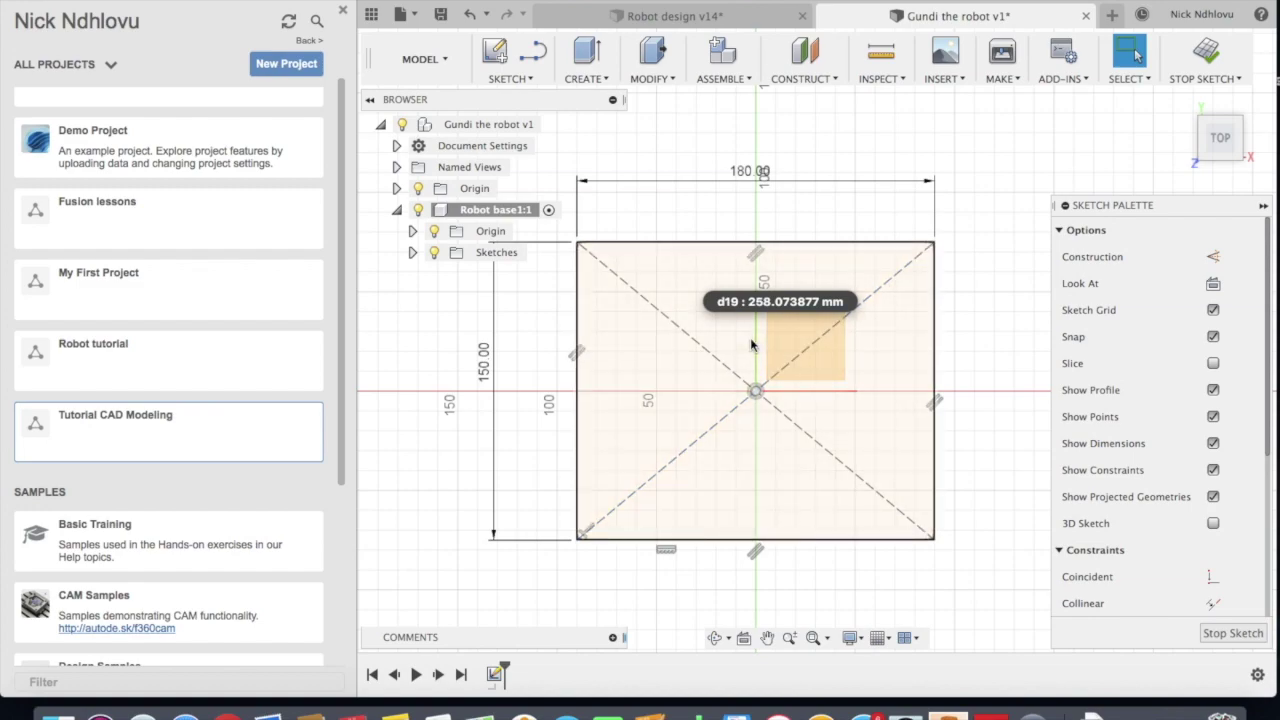
{"action": "scroll", "coordinate": [595, 295], "scroll_direction": "up", "scroll_amount": 1}
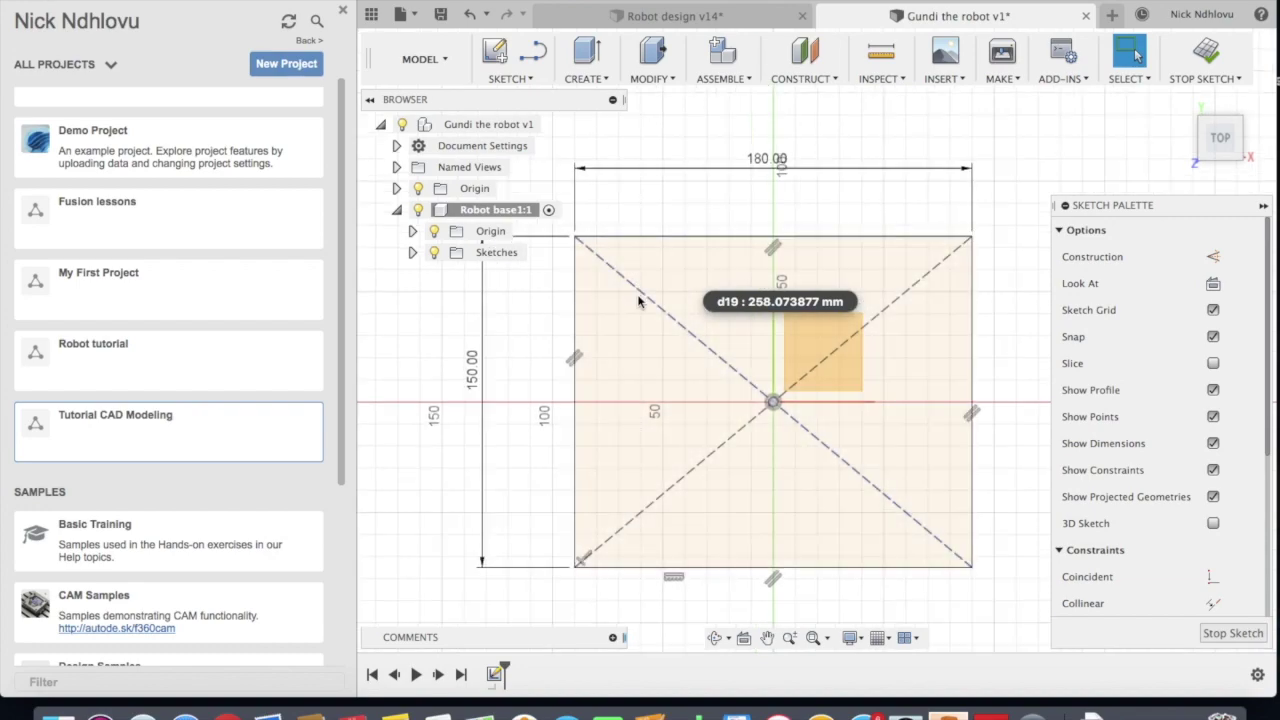
{"action": "scroll", "coordinate": [911, 358], "scroll_direction": "down", "scroll_amount": 2}
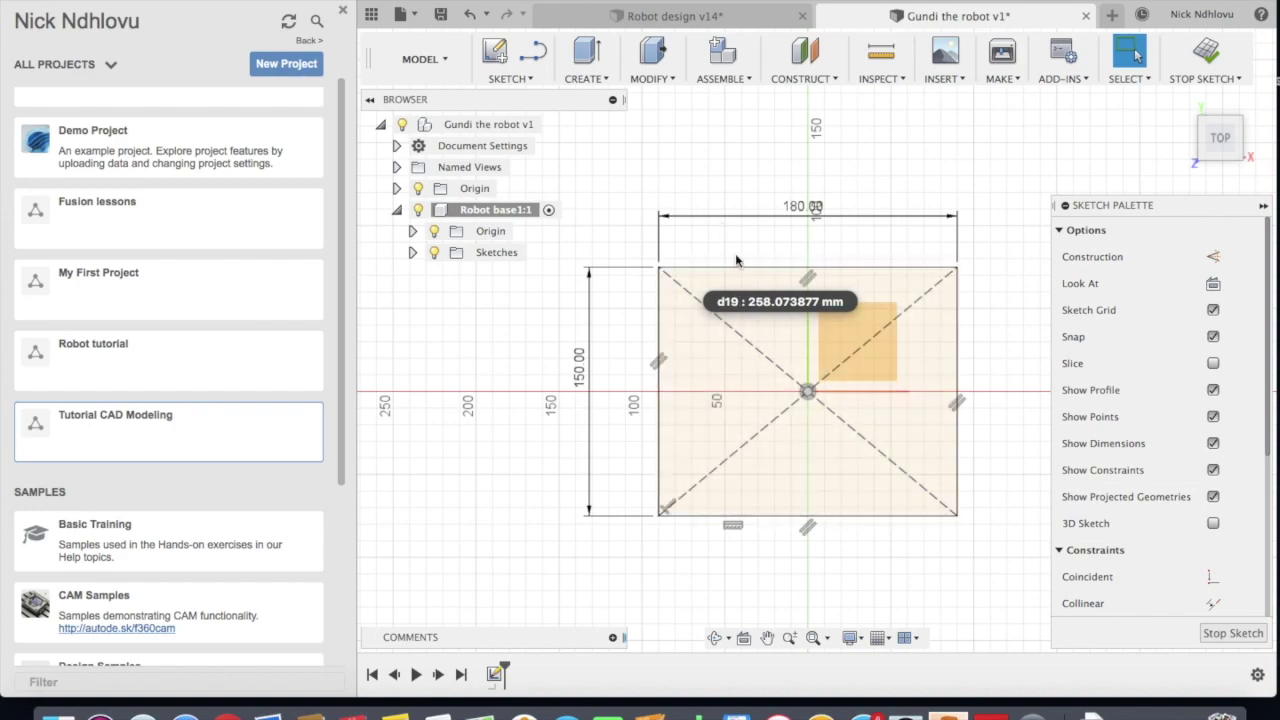
Sketch a horizontal construction line about 45 mm long in the rectangle's upper-left quadrant, starting at about X -55, Y 60 mm
{"action": "type", "text": "s"}
{"action": "type", "text": "line"}
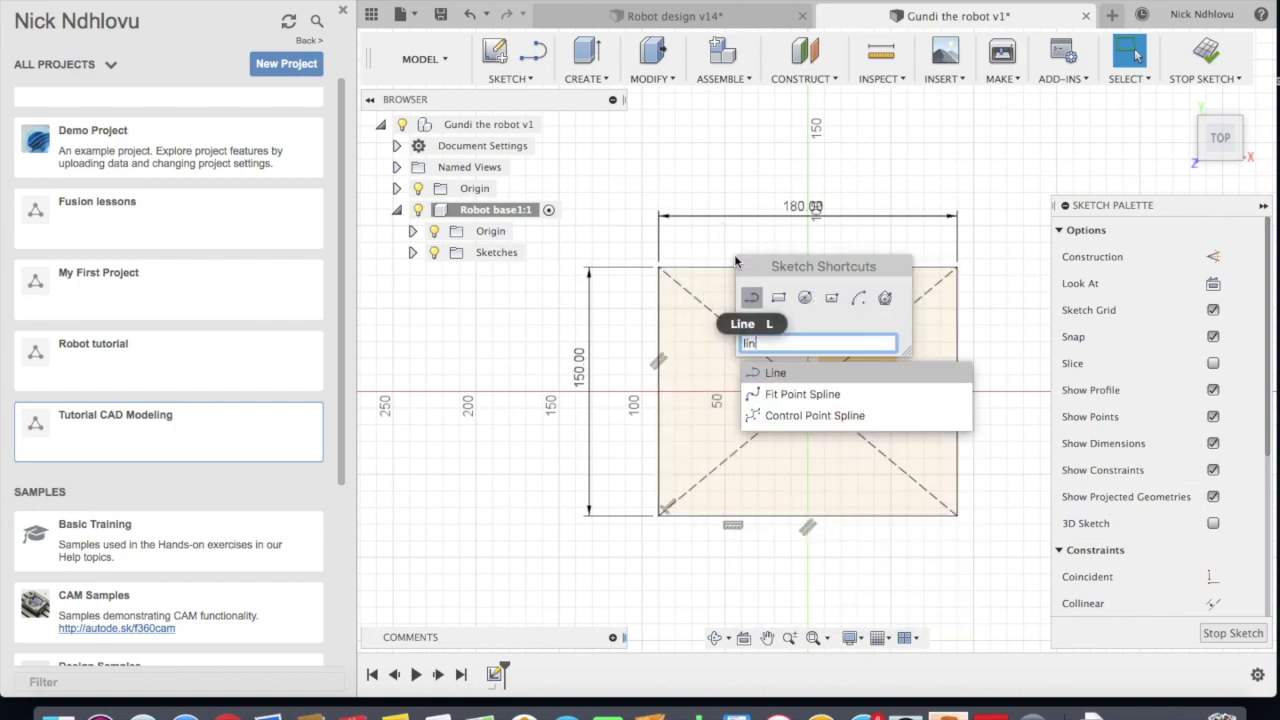
{"action": "left_click", "coordinate": [776, 373]}
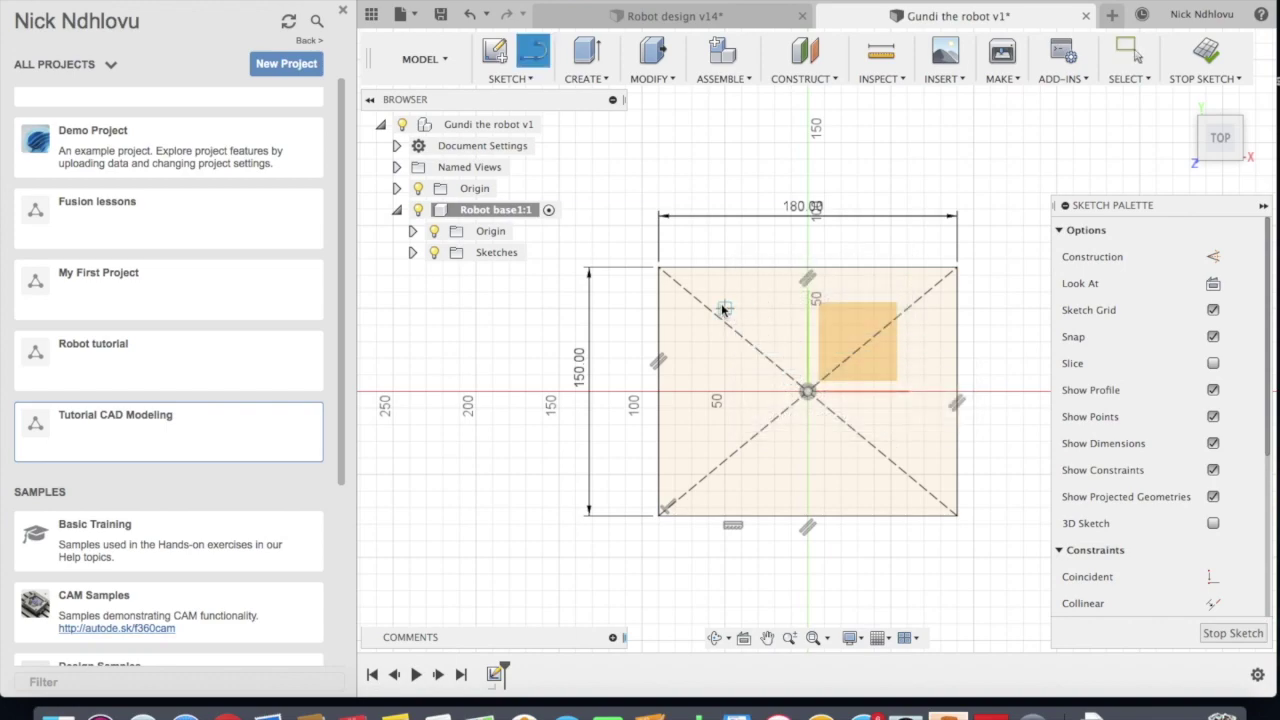
{"action": "left_click", "coordinate": [1213, 258]}
{"action": "left_click", "coordinate": [1213, 257]}
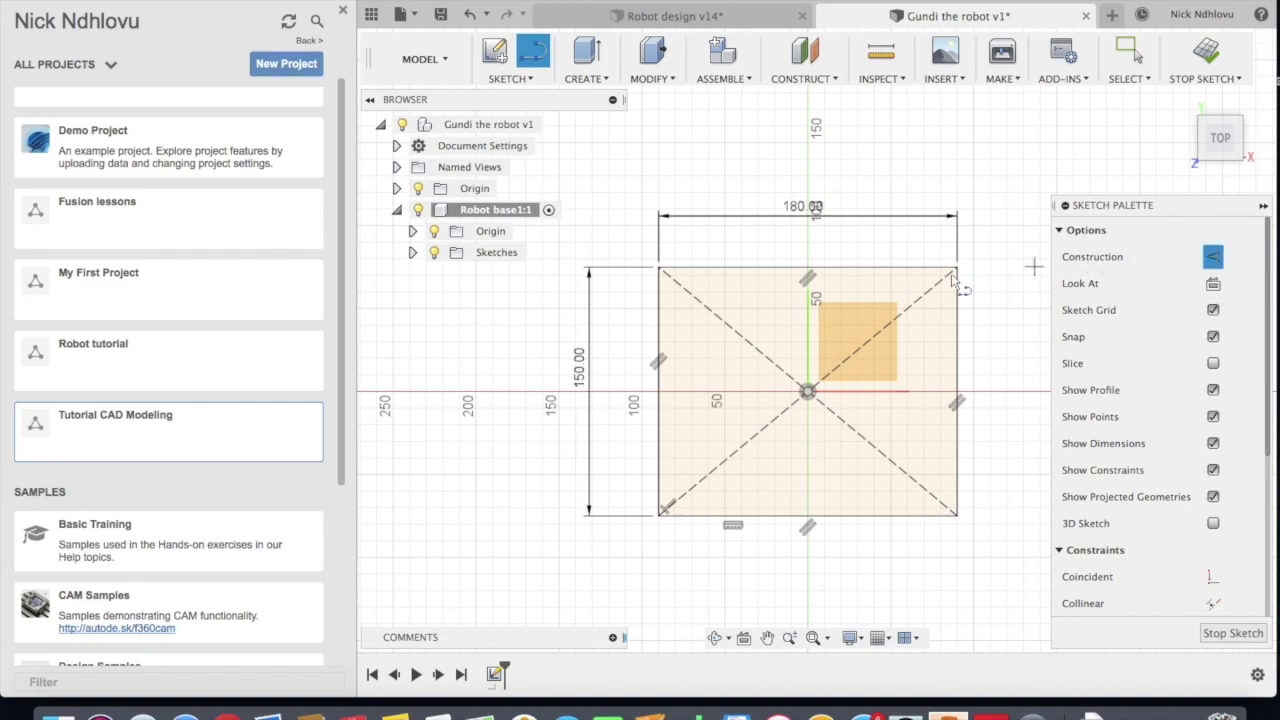
{"action": "scroll", "coordinate": [750, 305], "scroll_direction": "up", "scroll_amount": 3}
{"action": "left_click", "coordinate": [697, 280]}
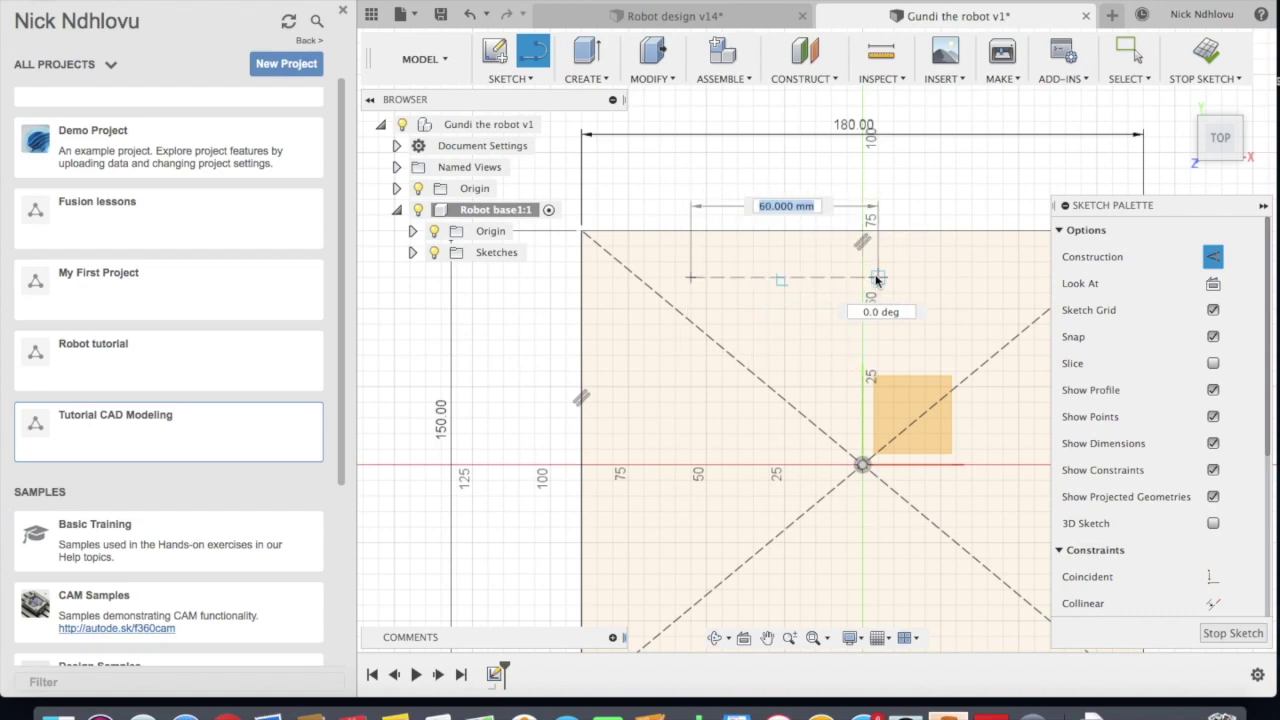
{"action": "left_click", "coordinate": [829, 282]}
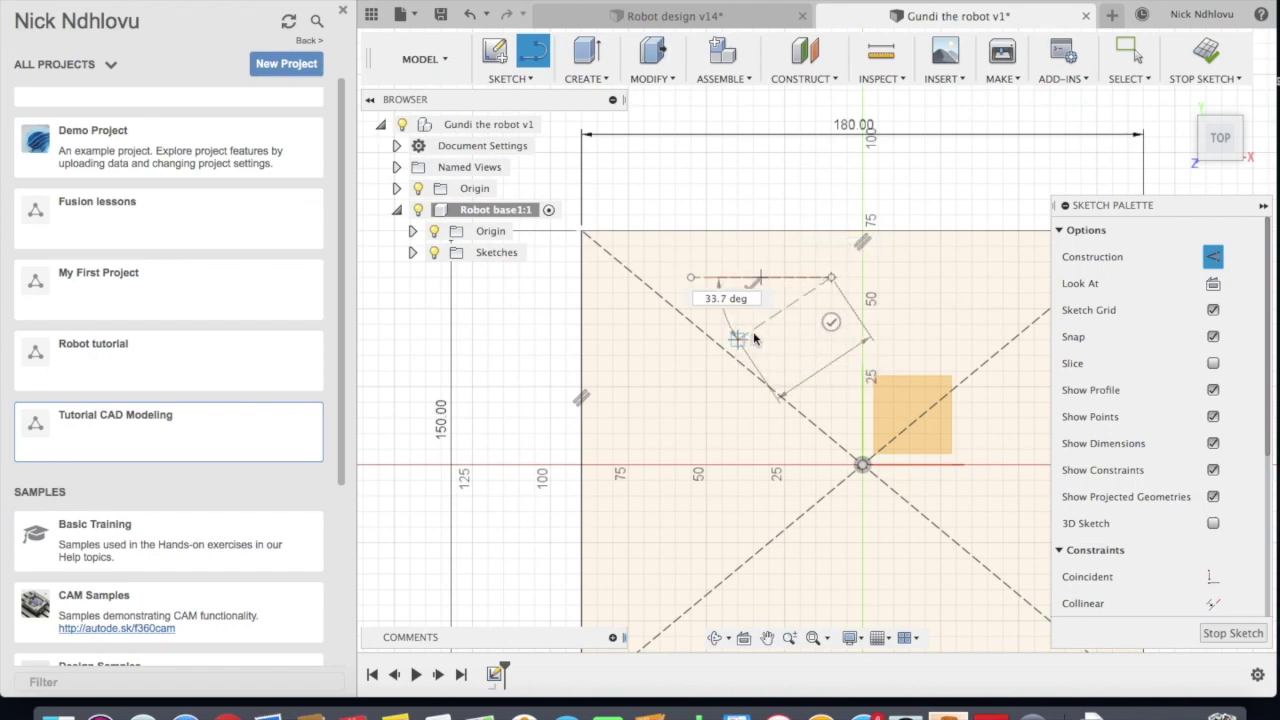
{"action": "key", "text": "Escape"}
{"action": "scroll", "coordinate": [795, 276], "scroll_direction": "up", "scroll_amount": 3}
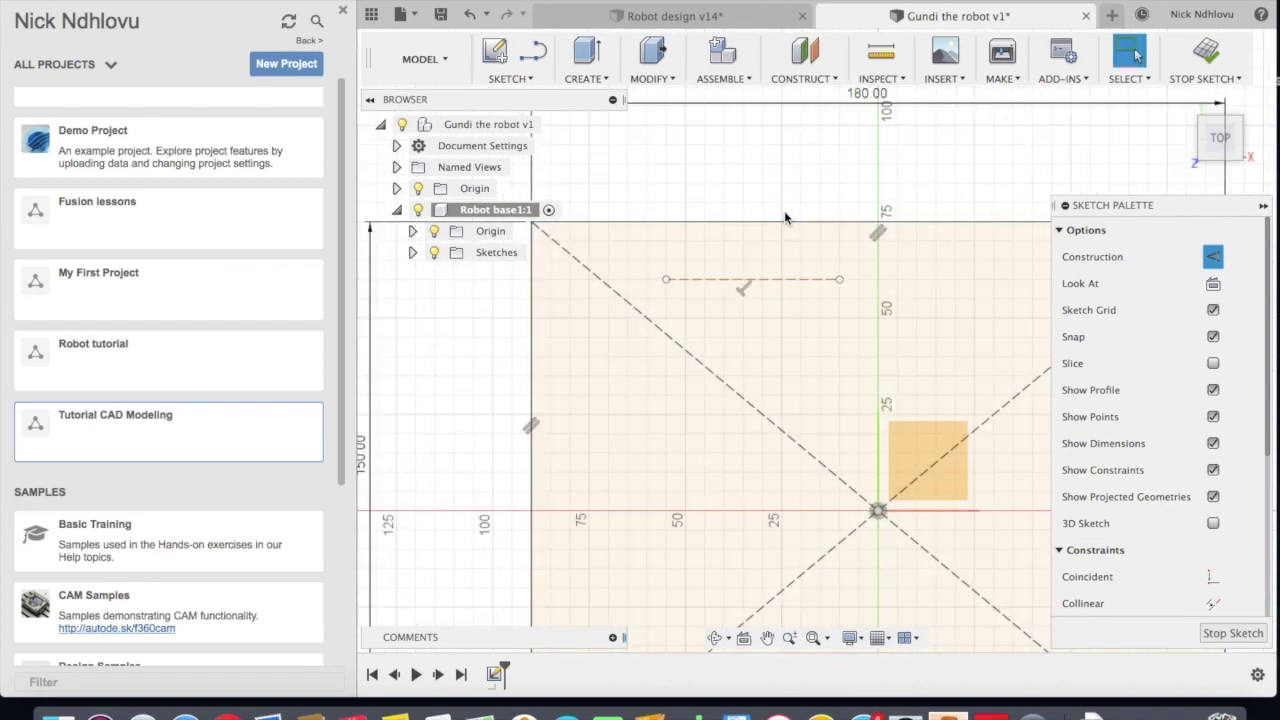
Dimension the construction line's left endpoint 20 mm from the rectangle's left edge
{"action": "scroll", "coordinate": [771, 286], "scroll_direction": "down", "scroll_amount": 1}
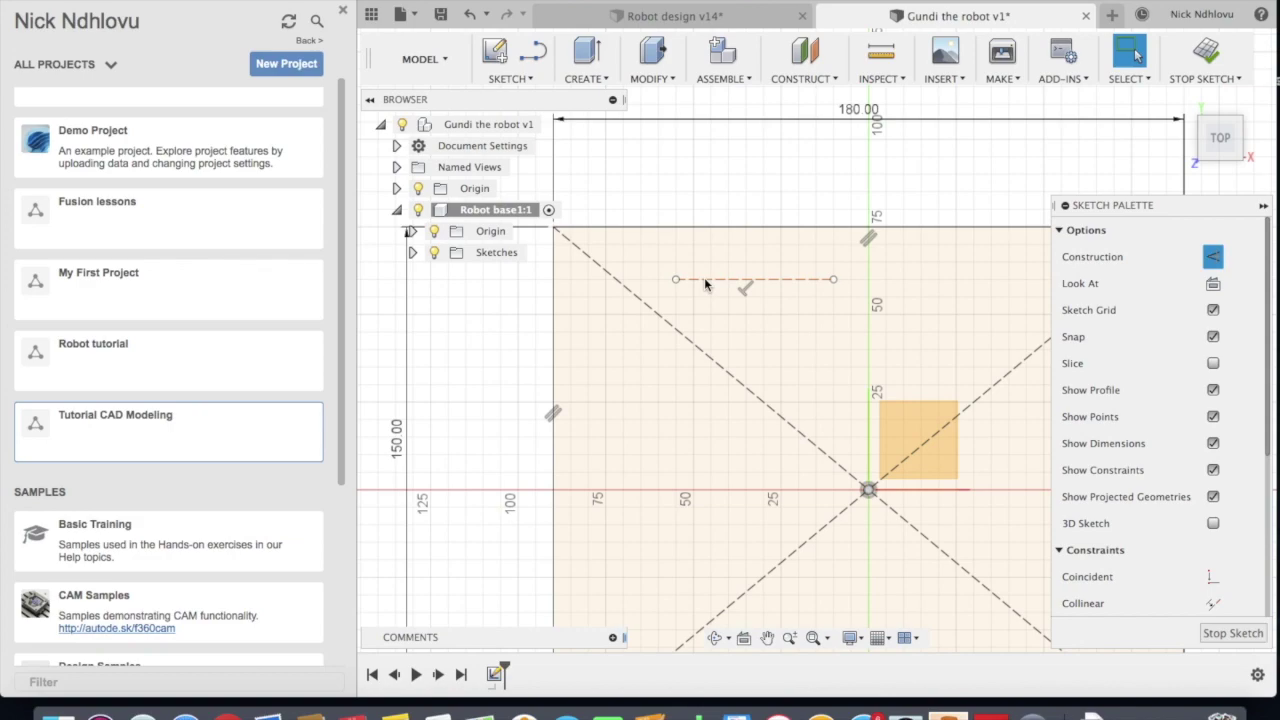
{"action": "key", "text": "d"}
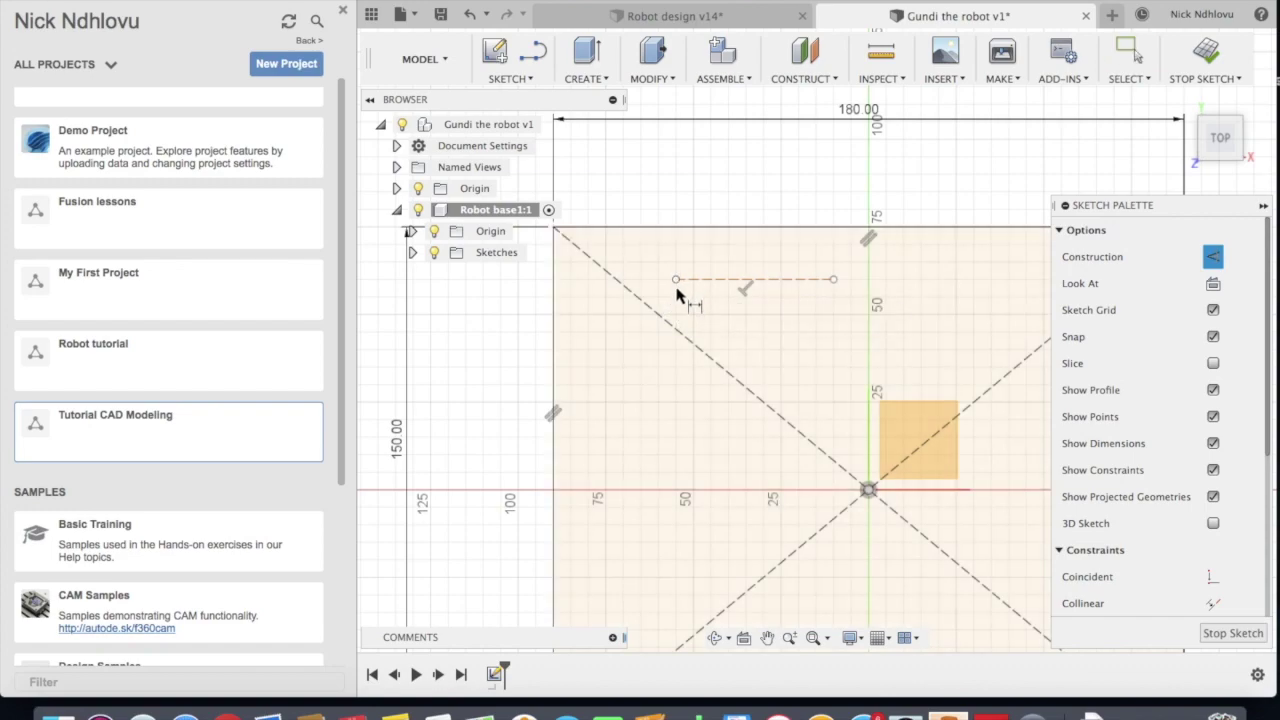
{"action": "scroll", "coordinate": [679, 288], "scroll_direction": "up", "scroll_amount": 2}
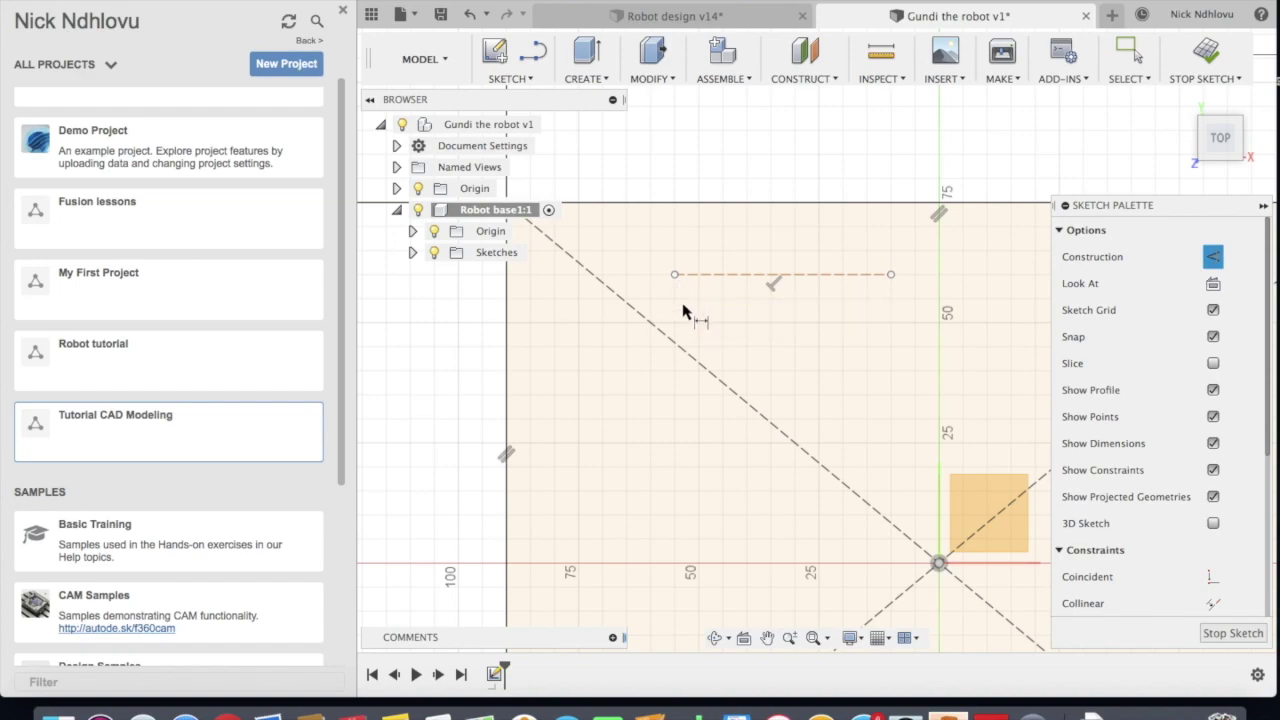
{"action": "left_click", "coordinate": [676, 276]}
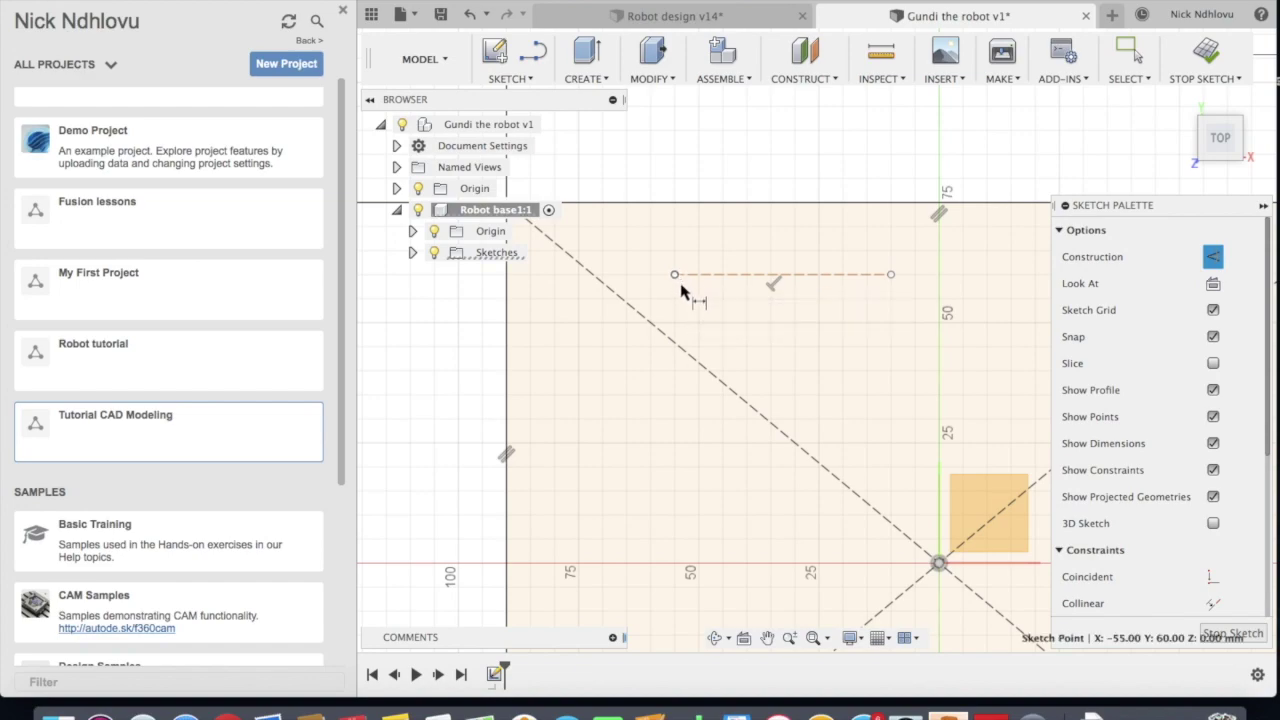
{"action": "scroll", "coordinate": [715, 340], "scroll_direction": "down", "scroll_amount": 2}
{"action": "scroll", "coordinate": [740, 343], "scroll_direction": "up", "scroll_amount": 1}
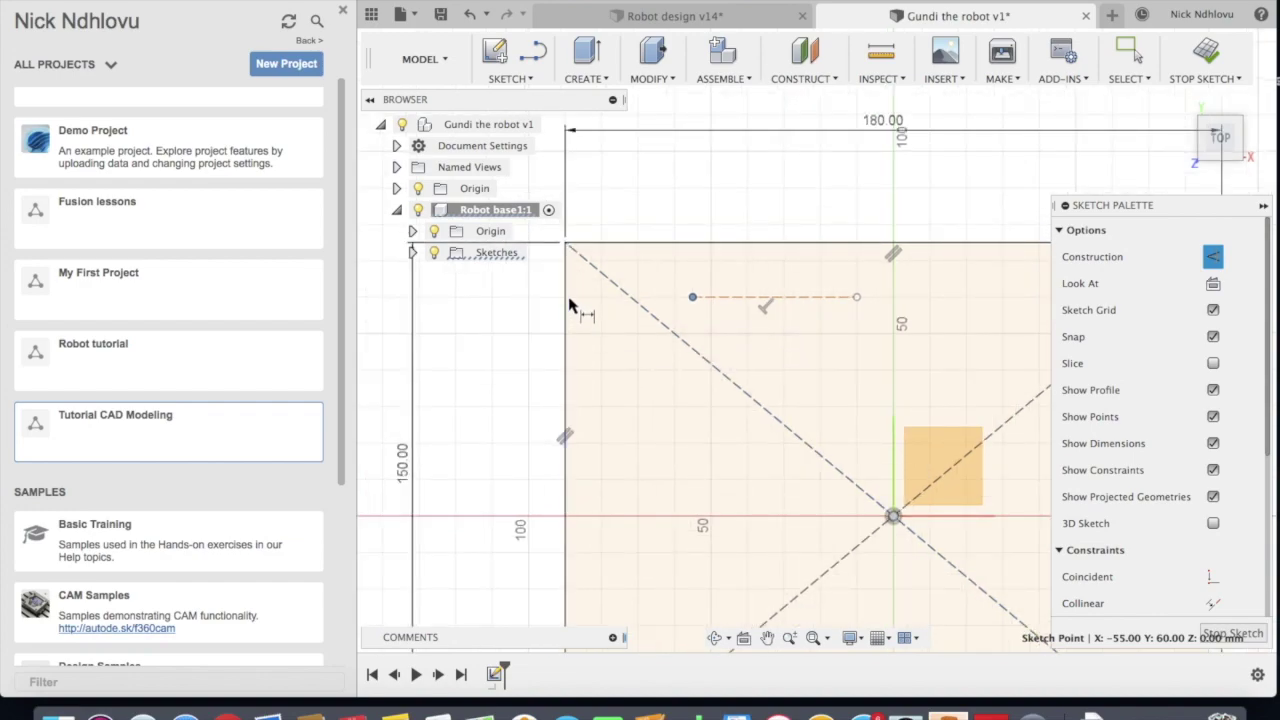
{"action": "left_click", "coordinate": [566, 306]}
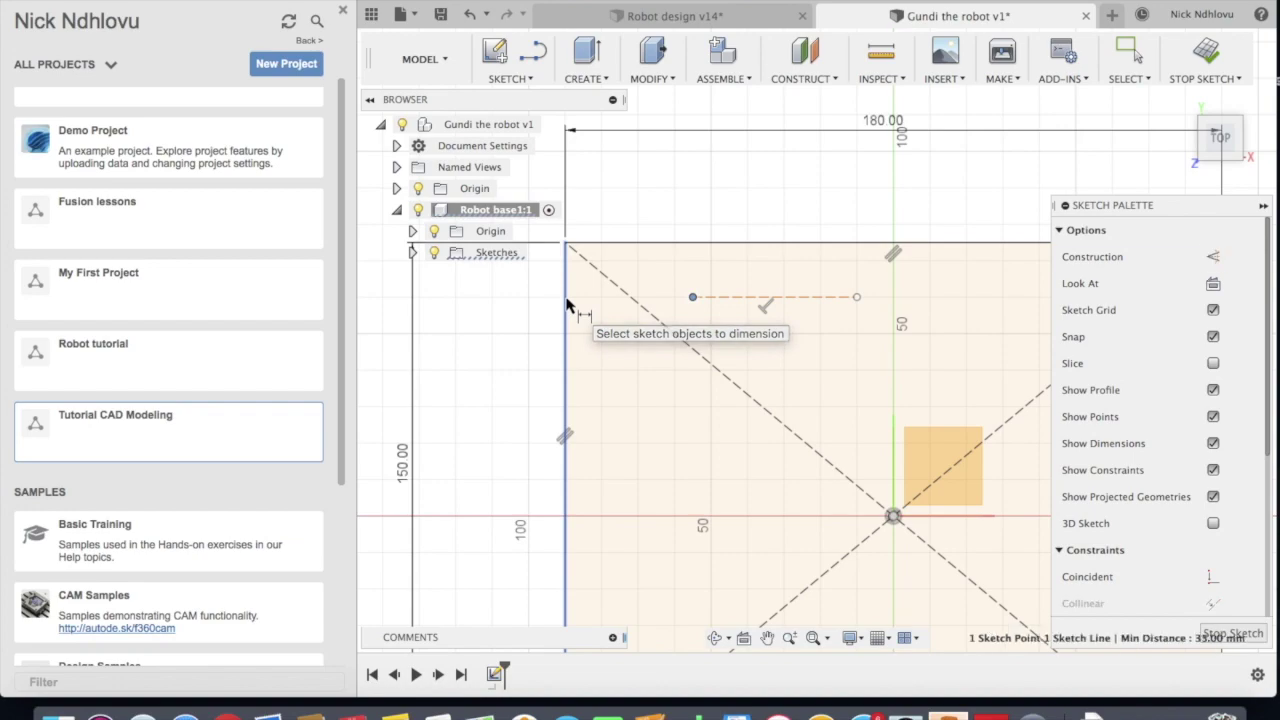
{"action": "left_click", "coordinate": [627, 281]}
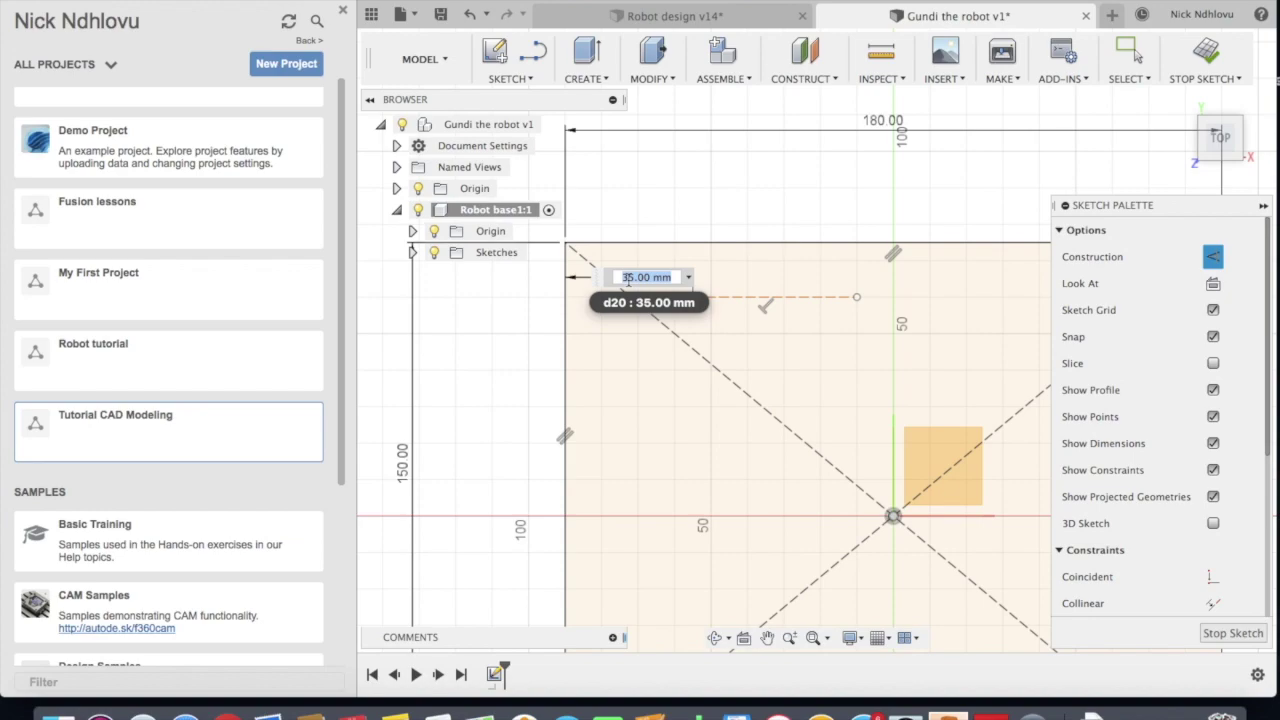
{"action": "type", "text": "20"}
{"action": "key", "text": "Return"}
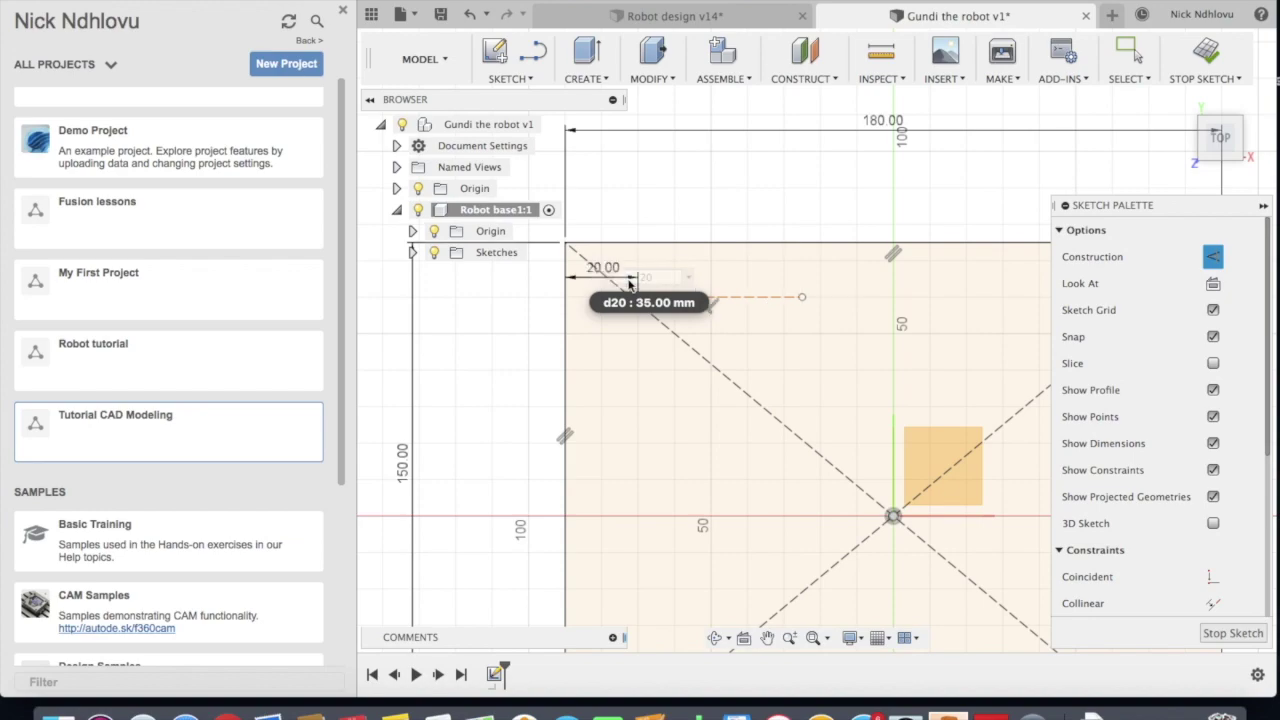
Dimension the construction line 10 mm below the rectangle's top edge
{"action": "left_click", "coordinate": [741, 302]}
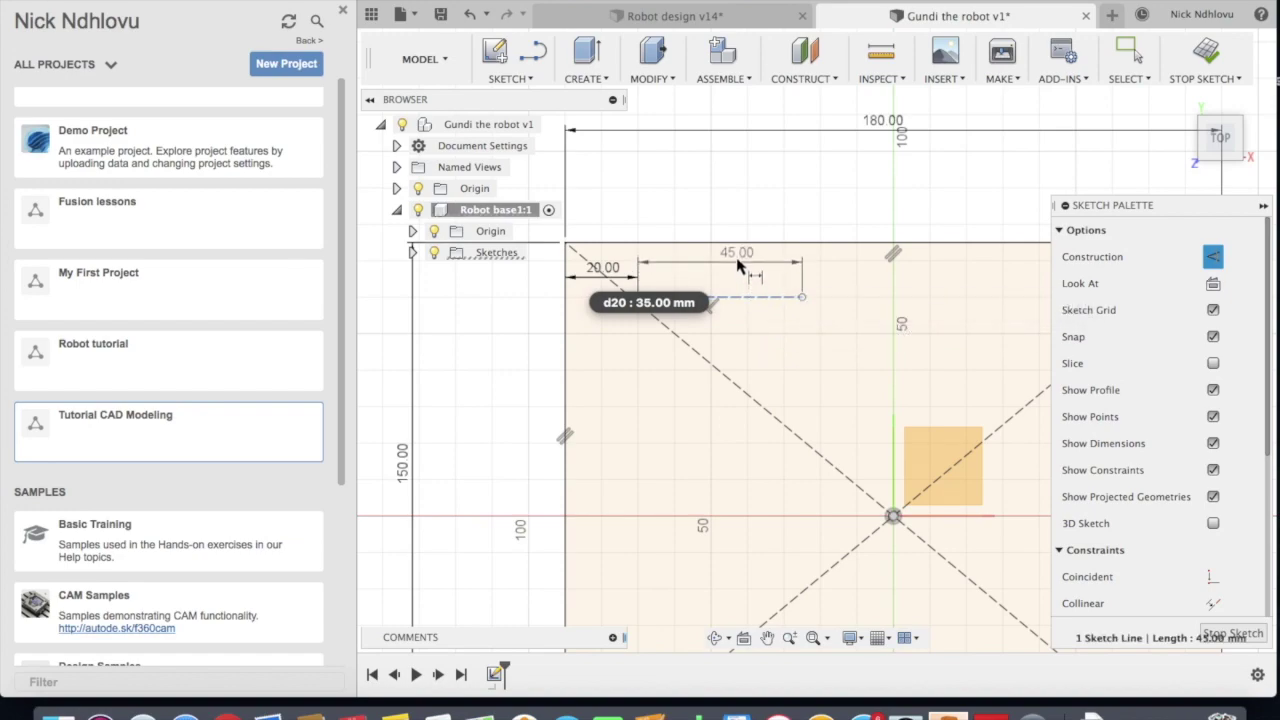
{"action": "left_click", "coordinate": [738, 251]}
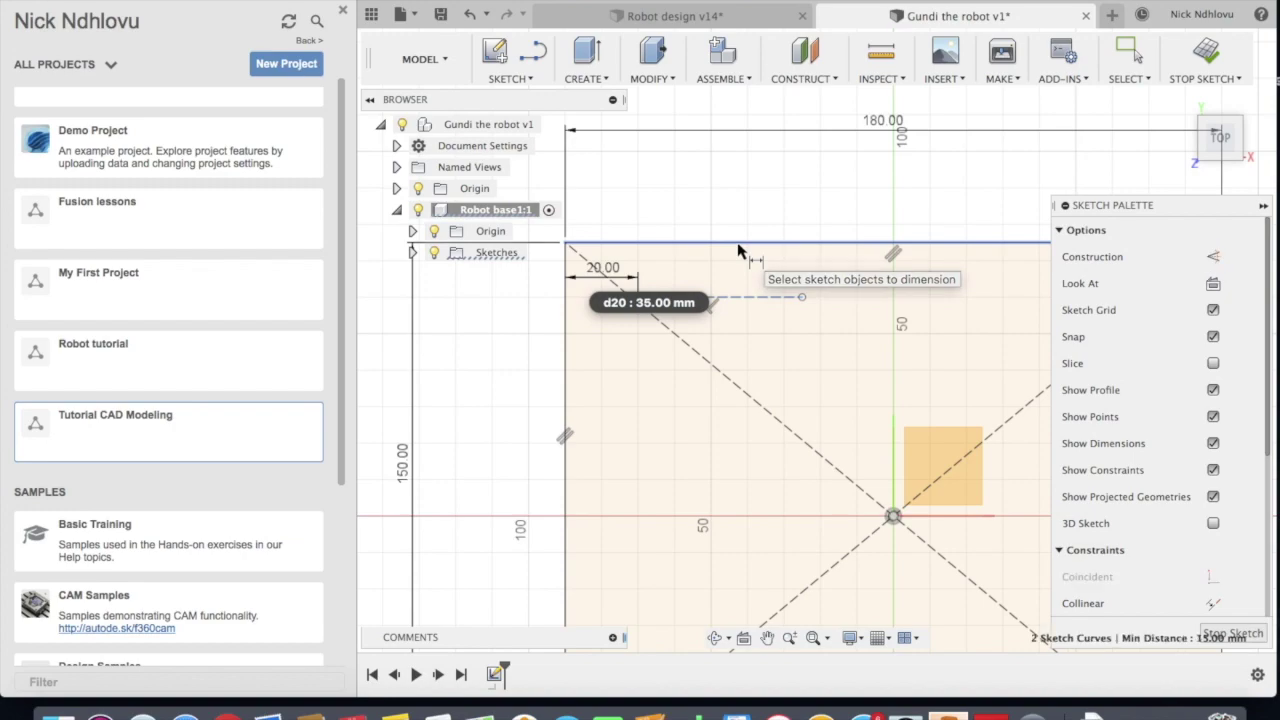
{"action": "left_click", "coordinate": [740, 273]}
{"action": "type", "text": "10"}
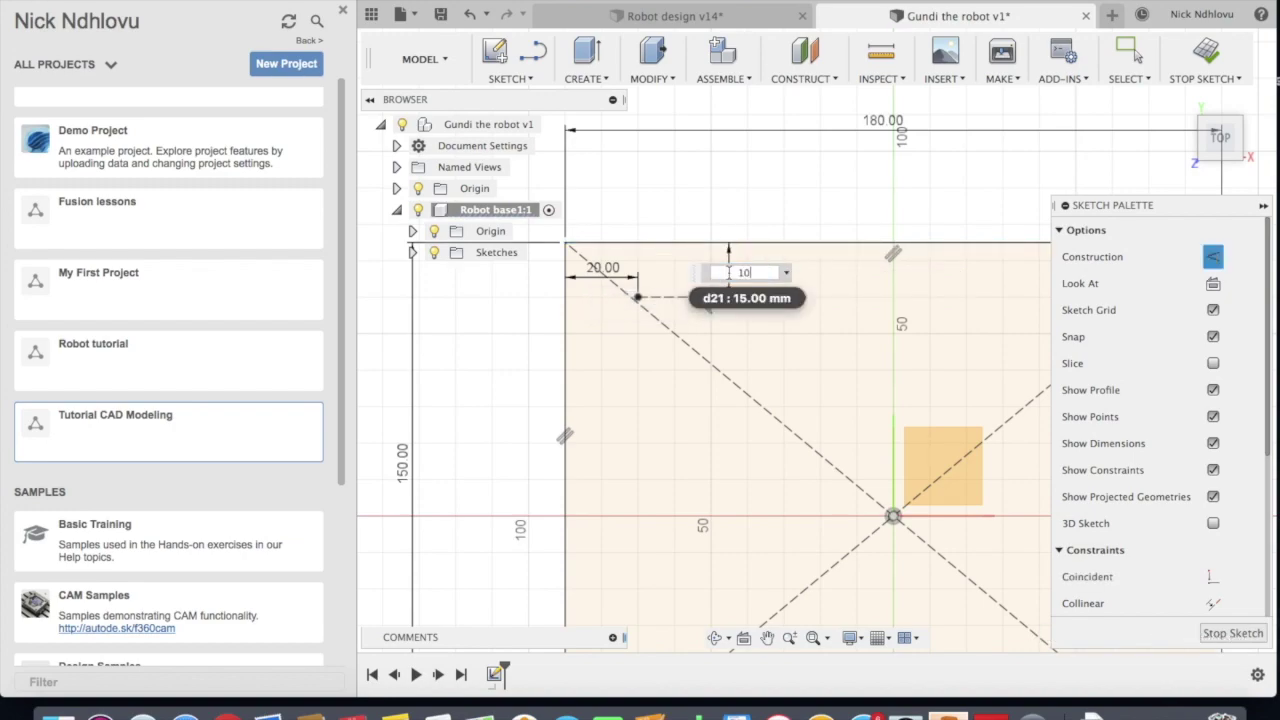
{"action": "key", "text": "Return"}
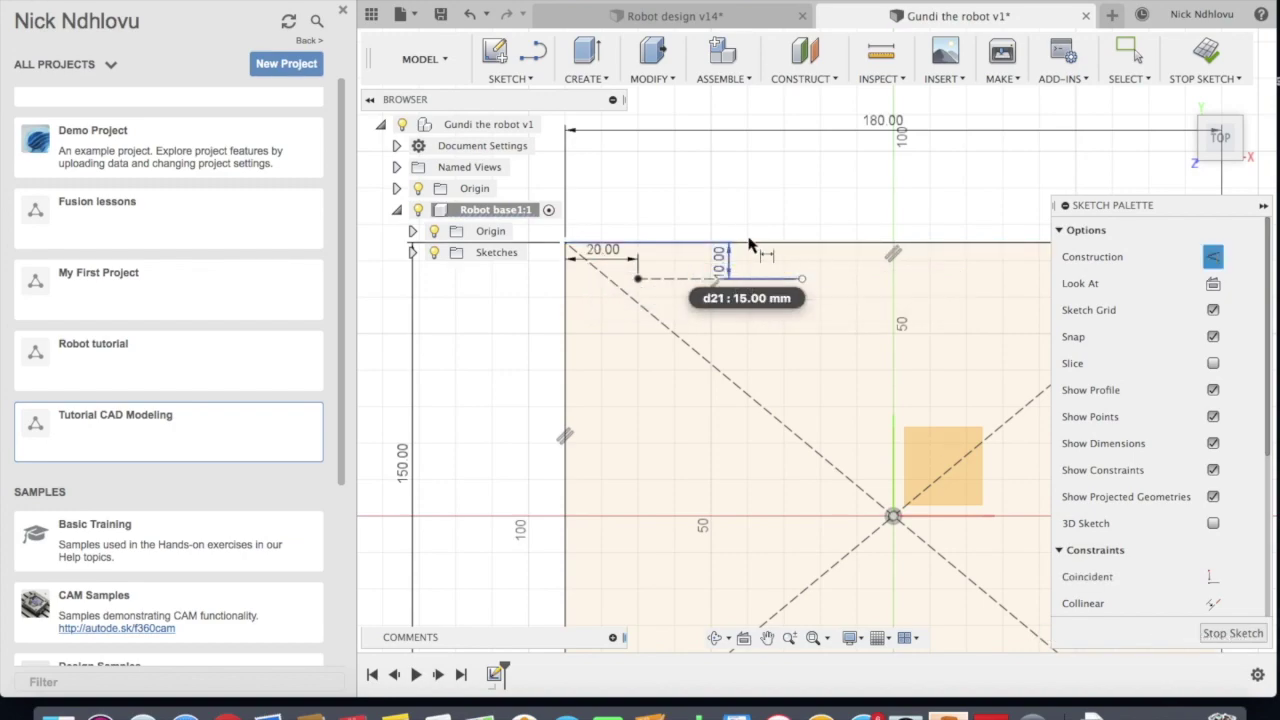
Add a length dimension below the horizontal construction line and set it to 56 mm
{"action": "scroll", "coordinate": [730, 282], "scroll_direction": "down", "scroll_amount": 2}
{"action": "scroll", "coordinate": [727, 292], "scroll_direction": "up", "scroll_amount": 2}
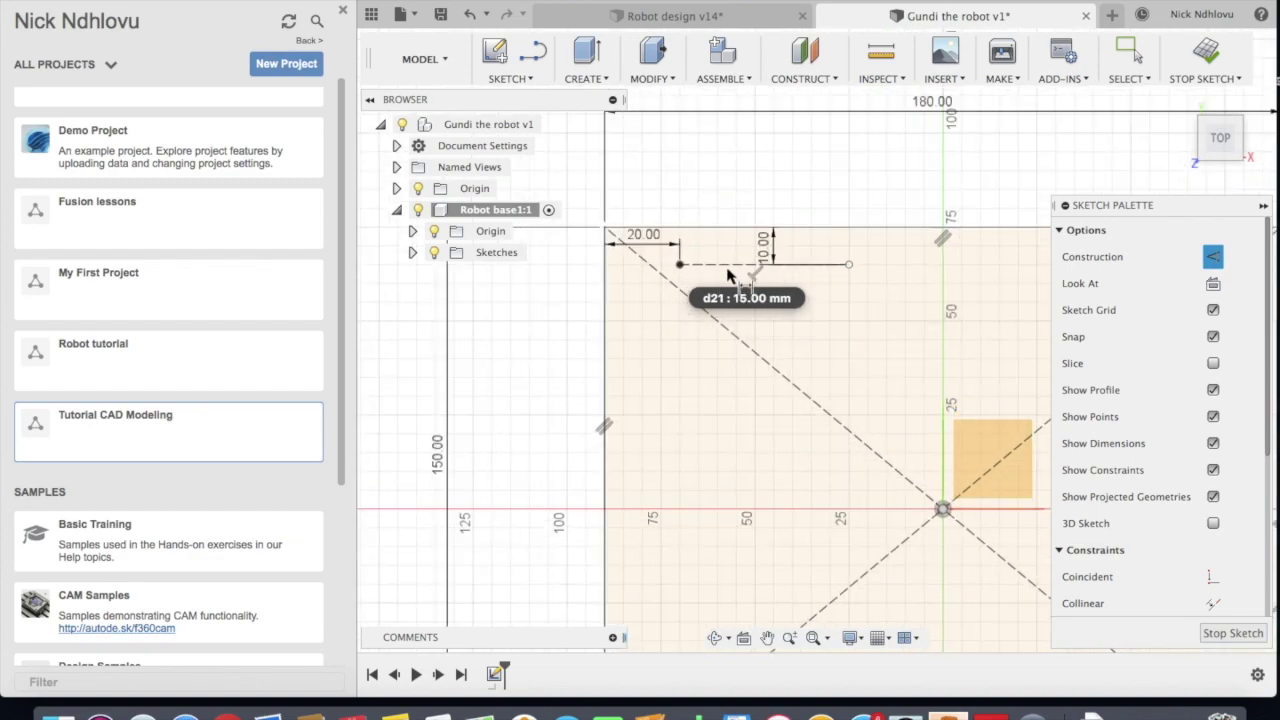
{"action": "left_click", "coordinate": [727, 266]}
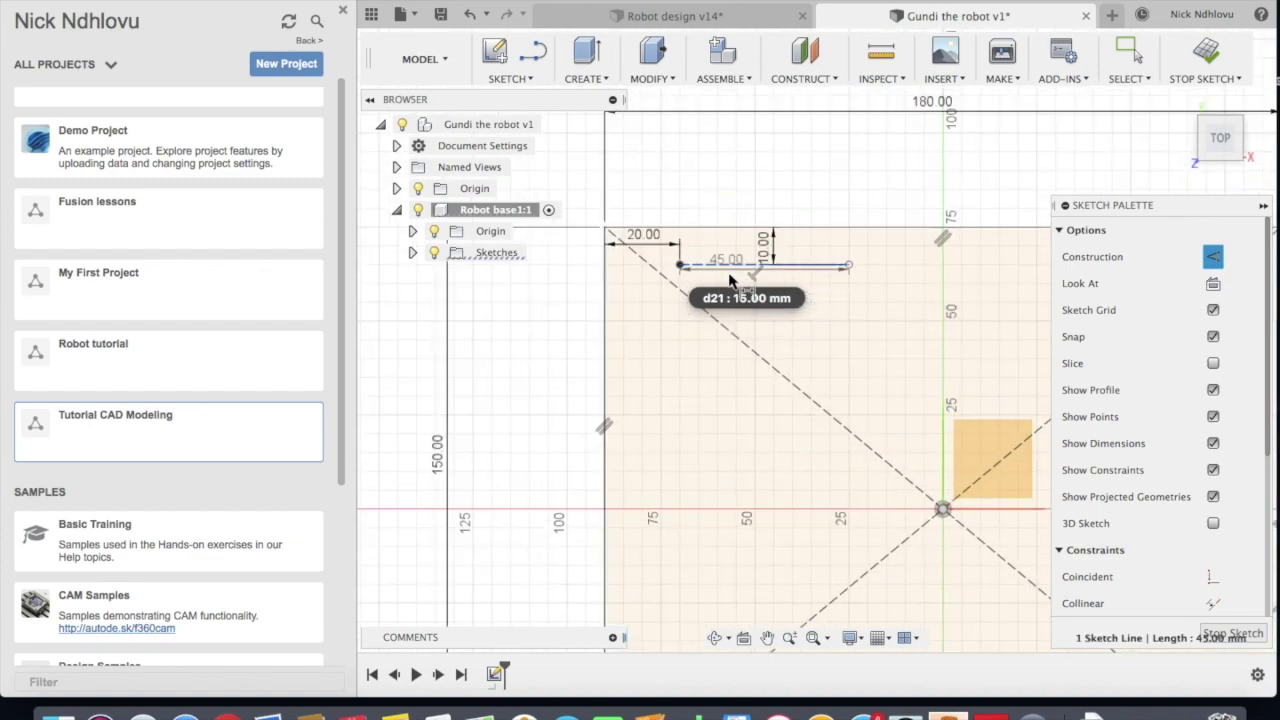
{"action": "left_click", "coordinate": [737, 356]}
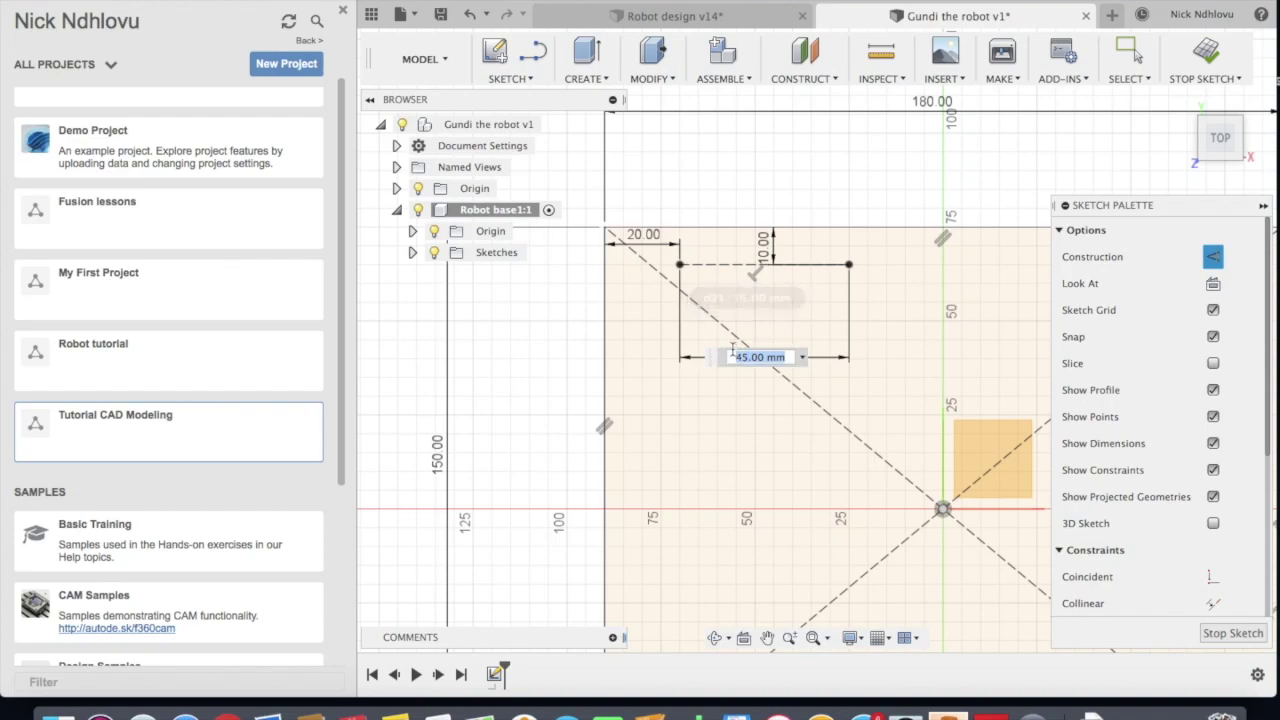
{"action": "type", "text": "56"}
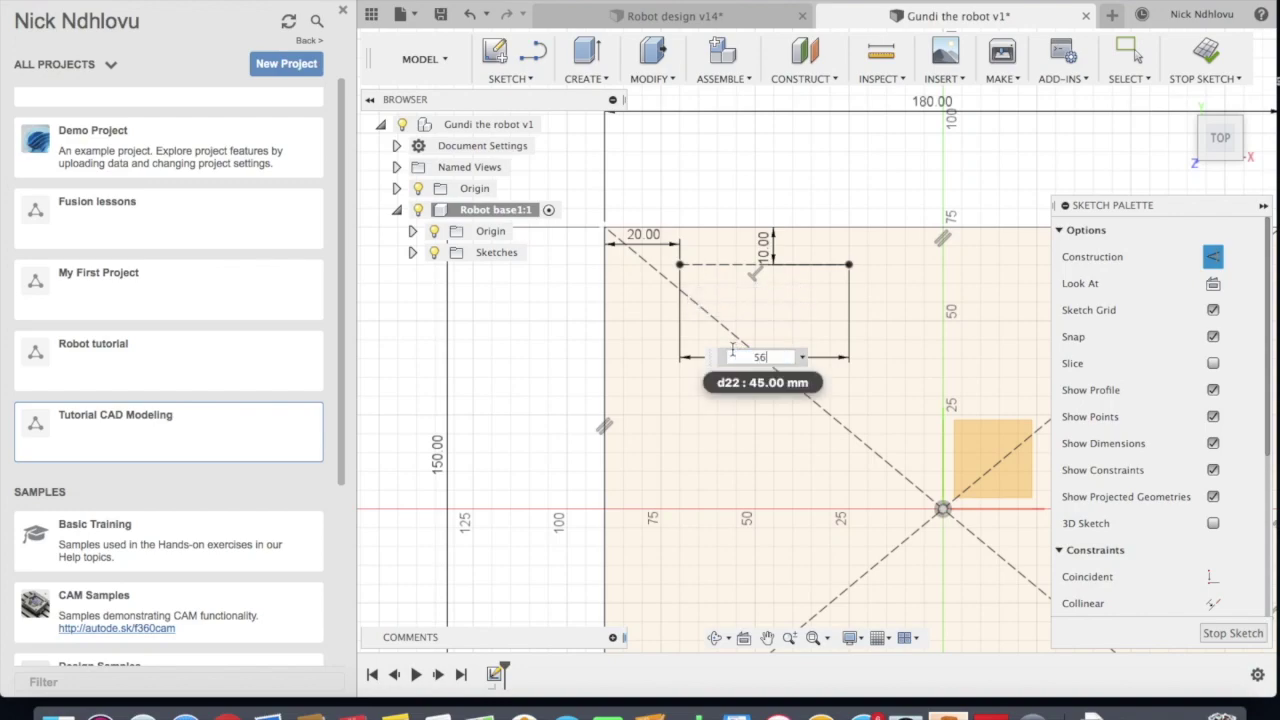
{"action": "key", "text": "Return"}
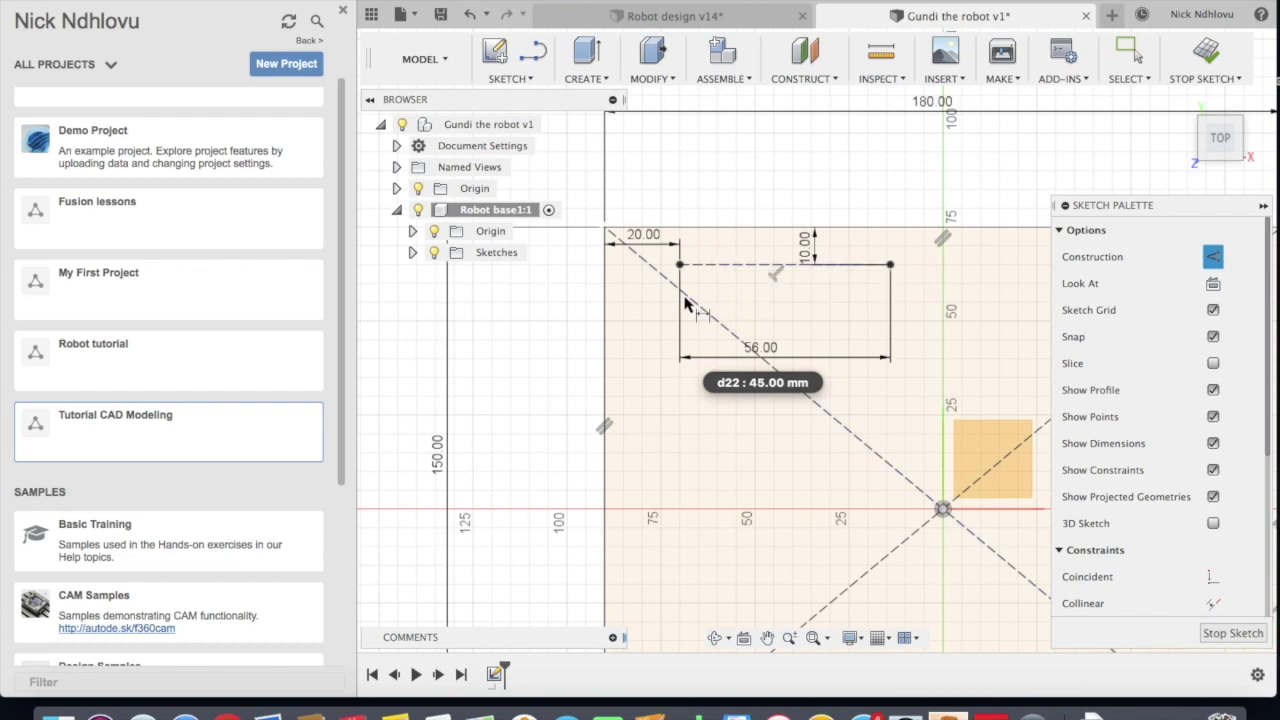
{"action": "key", "text": "Escape"}
Sketch a 3 mm center diameter circle on the construction line's left endpoint
{"action": "scroll", "coordinate": [584, 323], "scroll_direction": "down", "scroll_amount": 3}
{"action": "scroll", "coordinate": [816, 252], "scroll_direction": "up", "scroll_amount": 5}
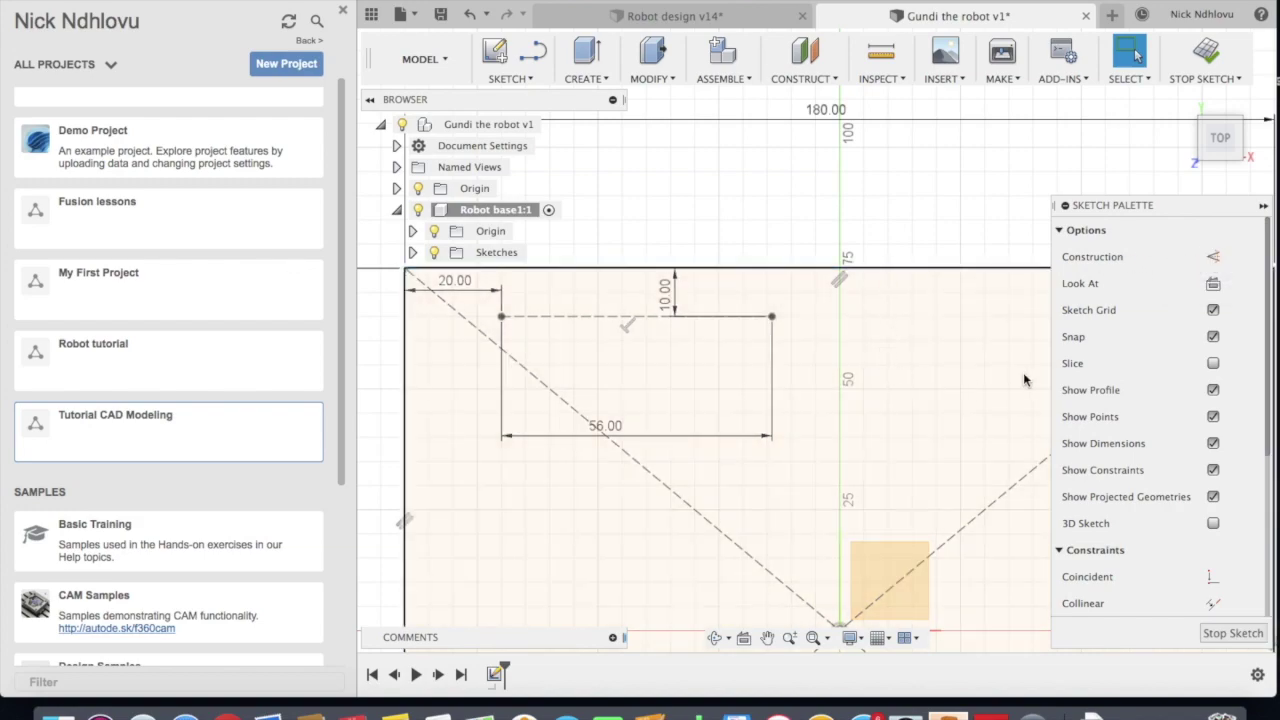
{"action": "scroll", "coordinate": [1020, 375], "scroll_direction": "down", "scroll_amount": 2}
{"action": "scroll", "coordinate": [590, 386], "scroll_direction": "up", "scroll_amount": 3}
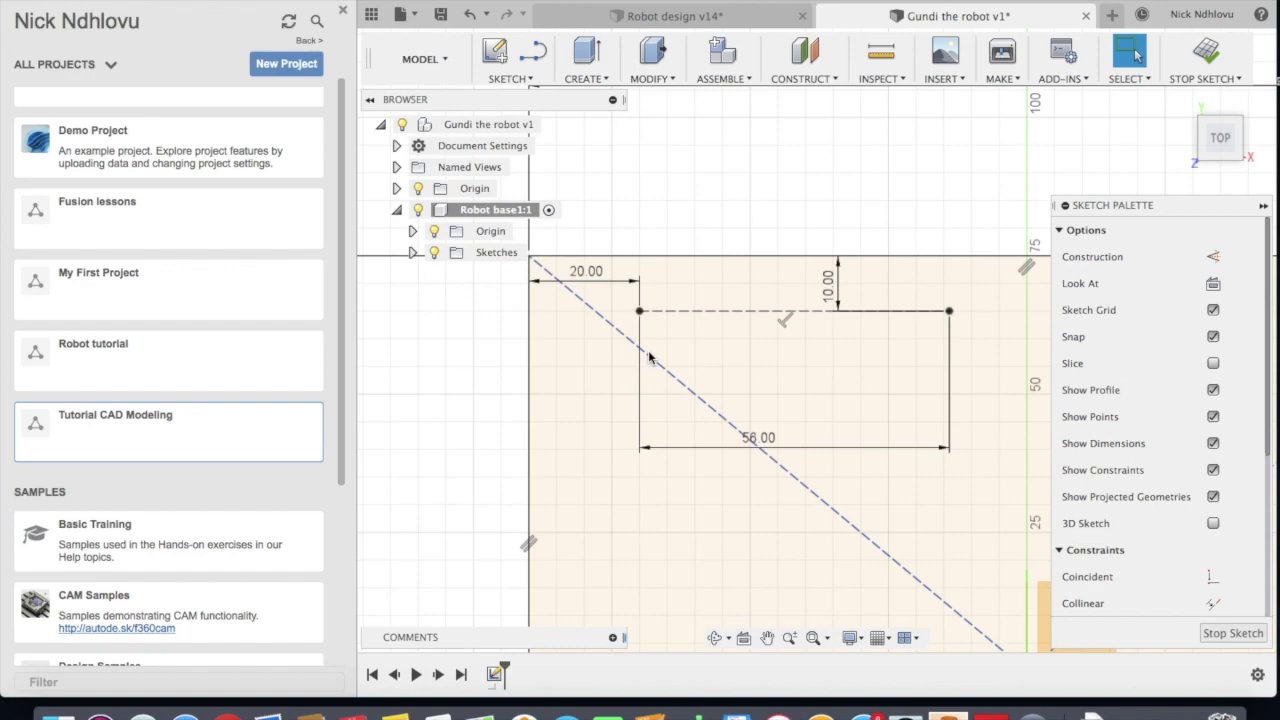
{"action": "key", "text": "s"}
{"action": "type", "text": "circ"}
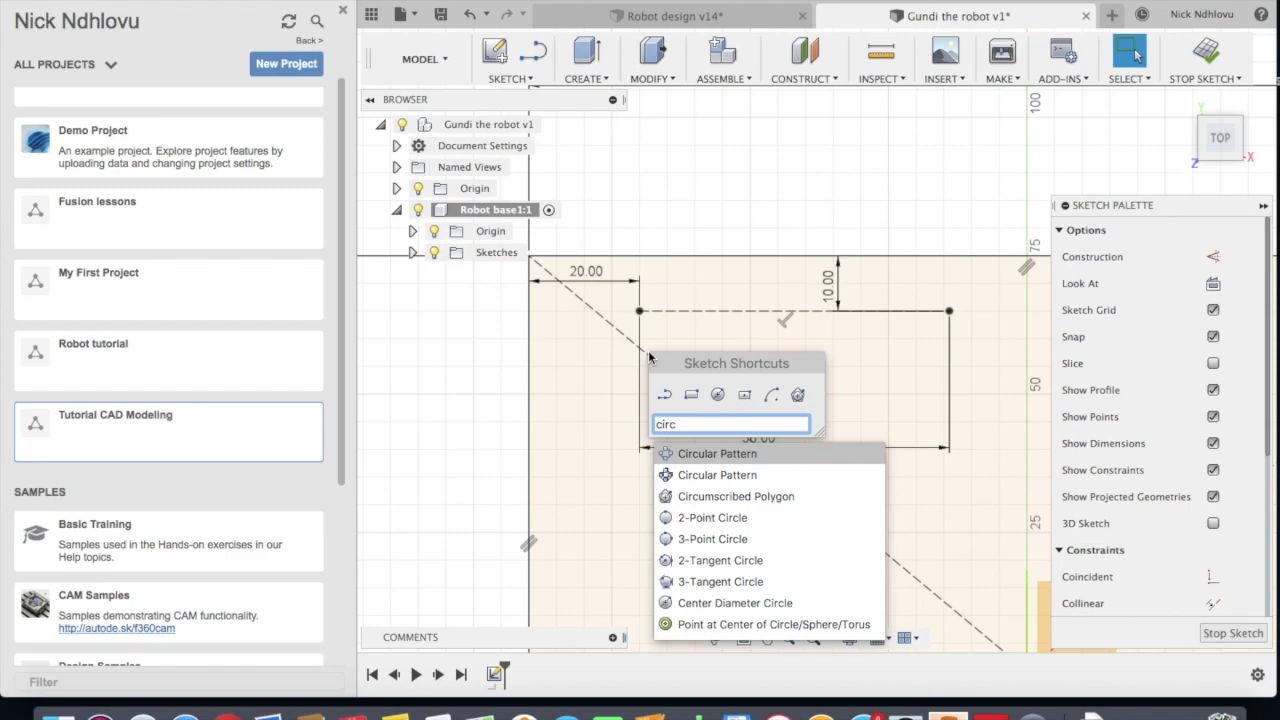
{"action": "type", "text": "l"}
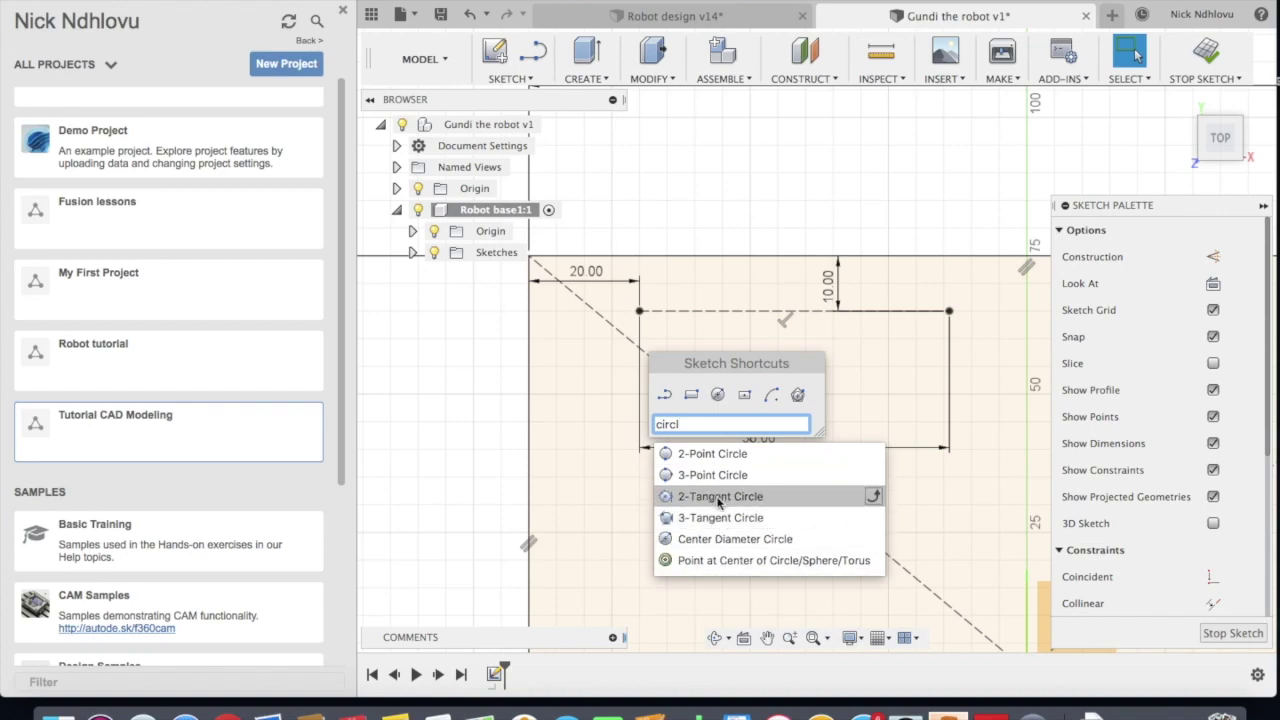
{"action": "left_click", "coordinate": [772, 546]}
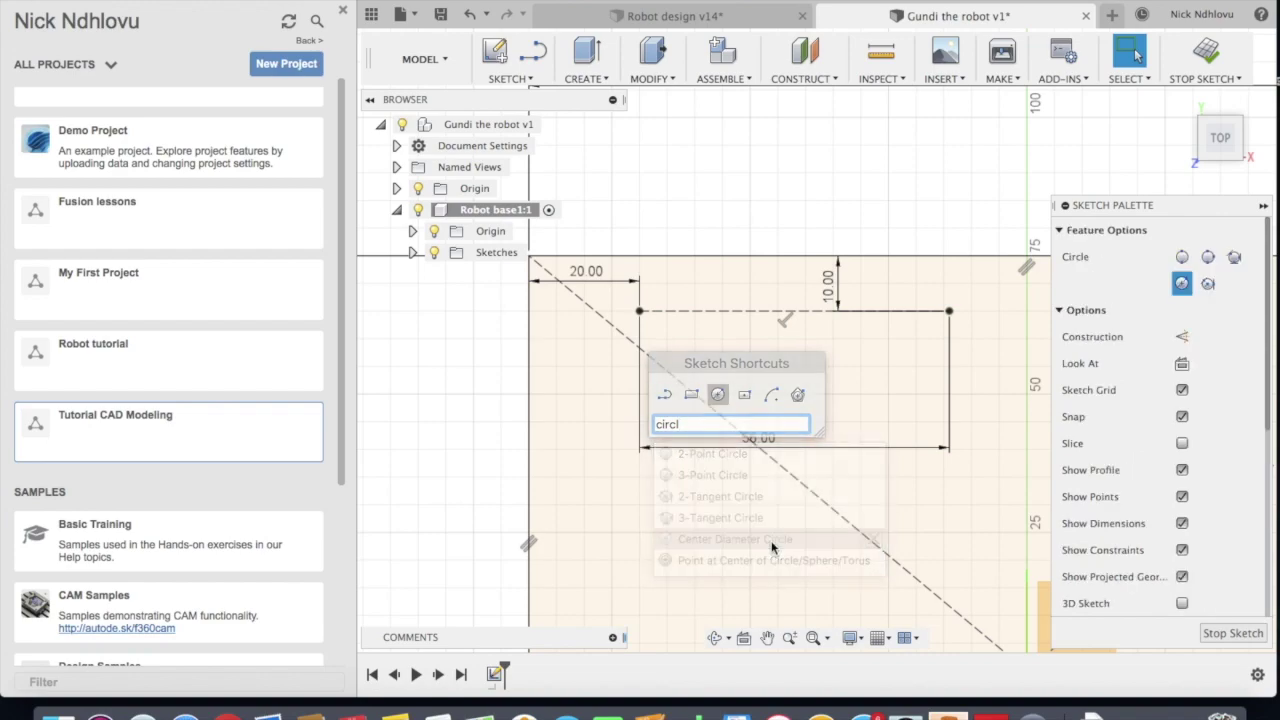
{"action": "left_click", "coordinate": [639, 311]}
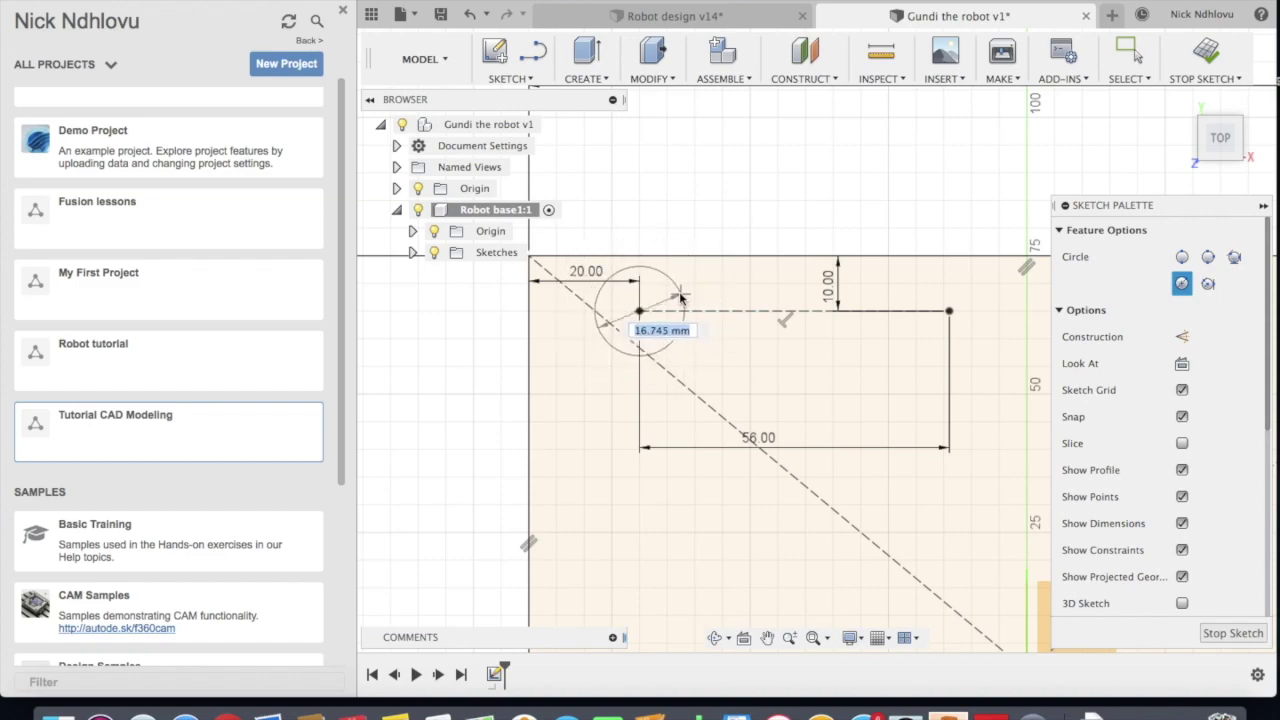
{"action": "type", "text": "3"}
{"action": "key", "text": "Return"}
{"action": "key", "text": "Escape"}
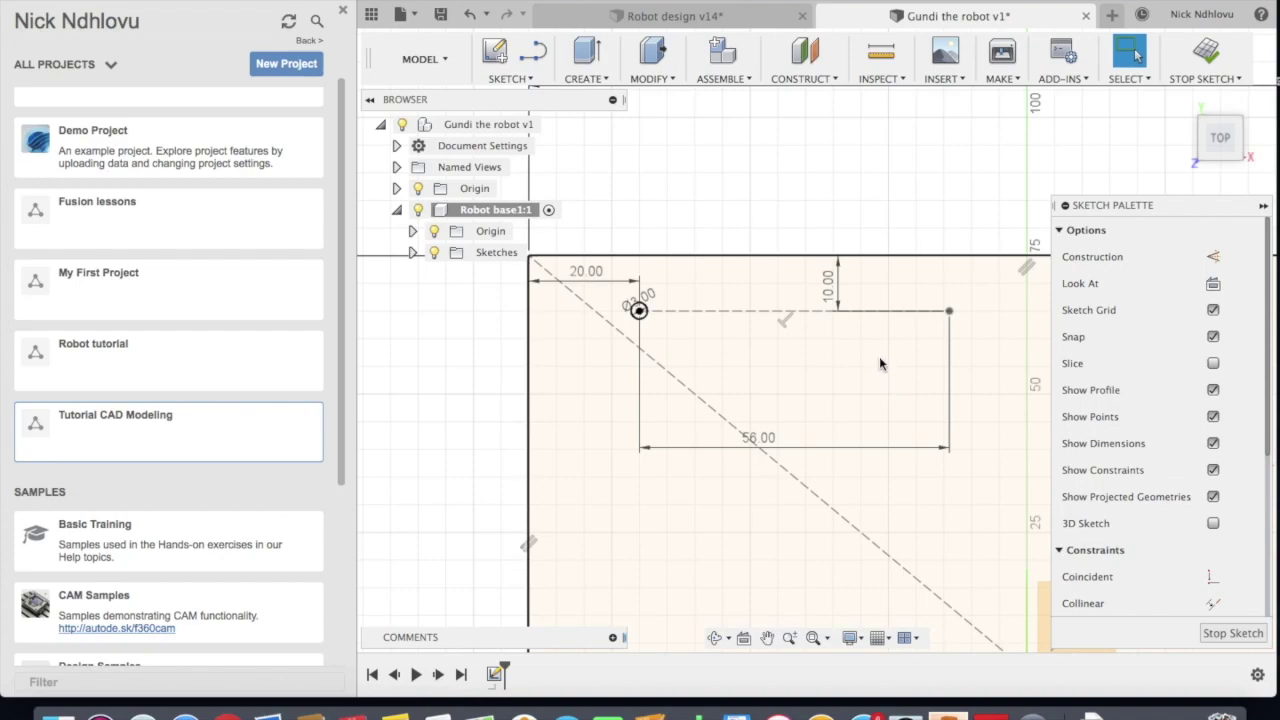
Sketch a 3 mm center diameter circle on the construction line's right endpoint
{"action": "key", "text": "c"}
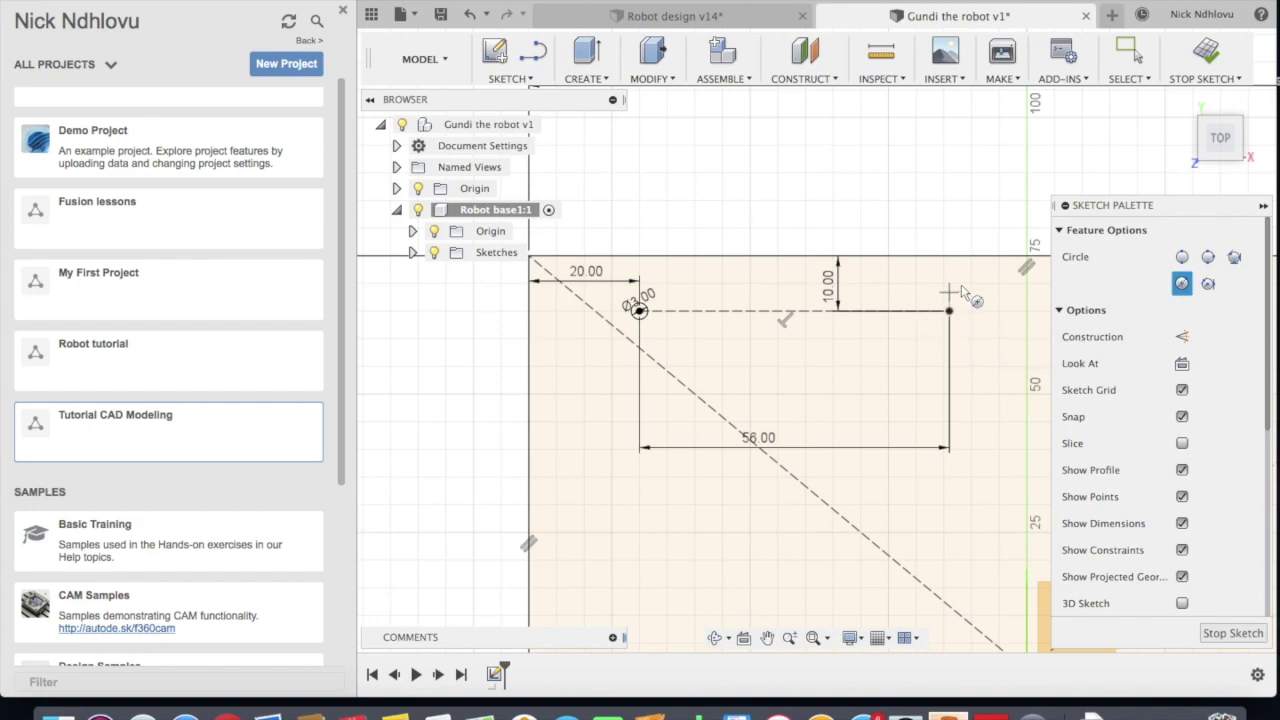
{"action": "scroll", "coordinate": [957, 288], "scroll_direction": "up", "scroll_amount": 1}
{"action": "scroll", "coordinate": [957, 290], "scroll_direction": "up", "scroll_amount": 1}
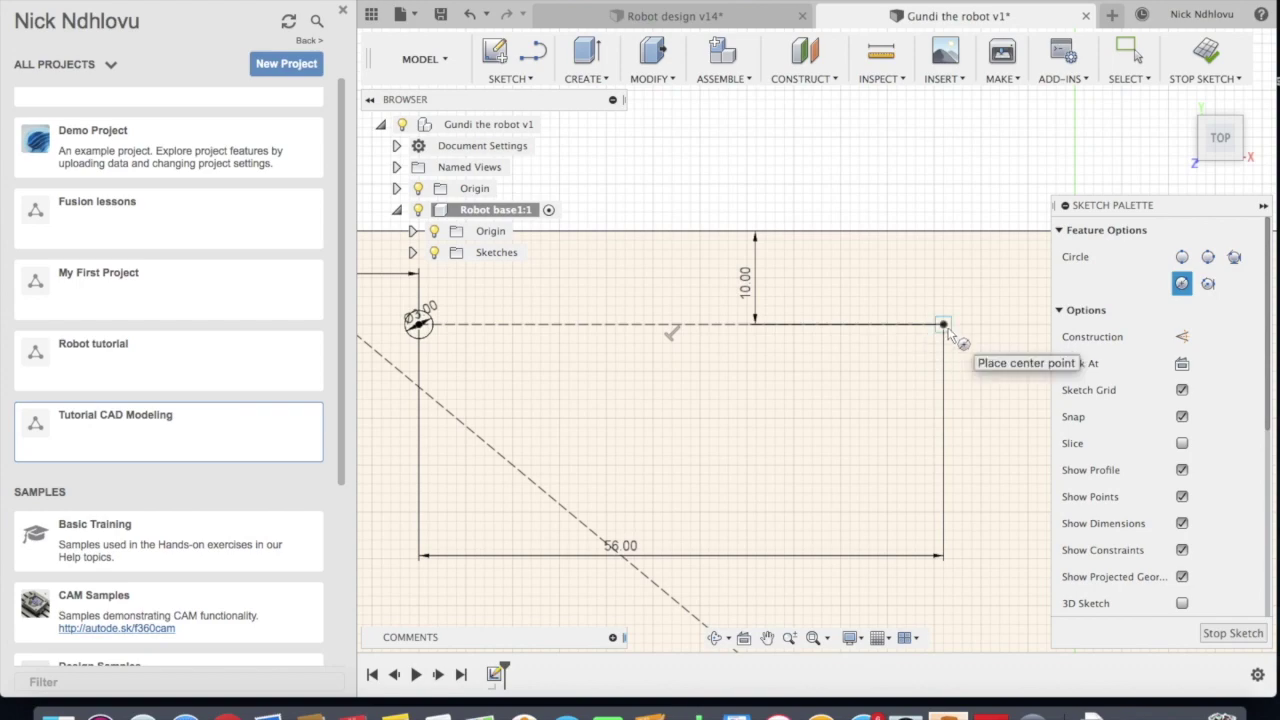
{"action": "left_click", "coordinate": [944, 325]}
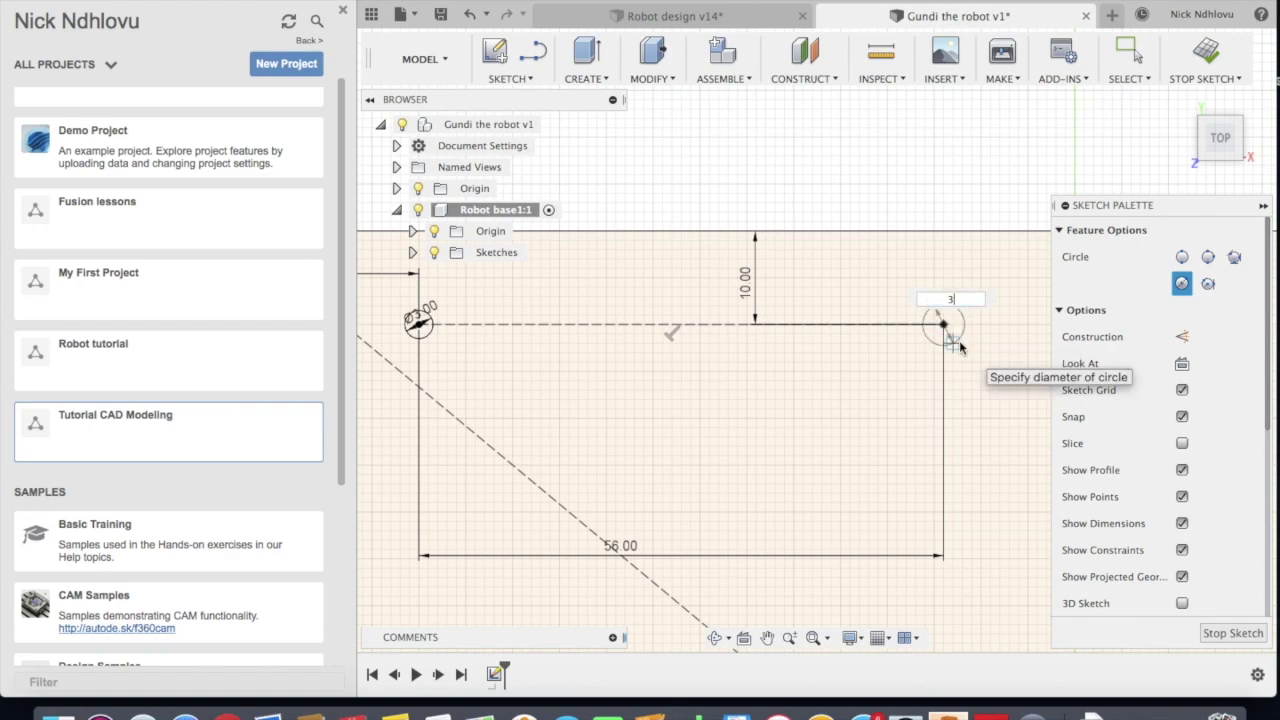
{"action": "left_click", "coordinate": [959, 342]}
{"action": "key", "text": "Escape"}
Examine both small circles at the construction line's ends up close and within the whole rectangle
{"action": "scroll", "coordinate": [929, 287], "scroll_direction": "down", "scroll_amount": 3}
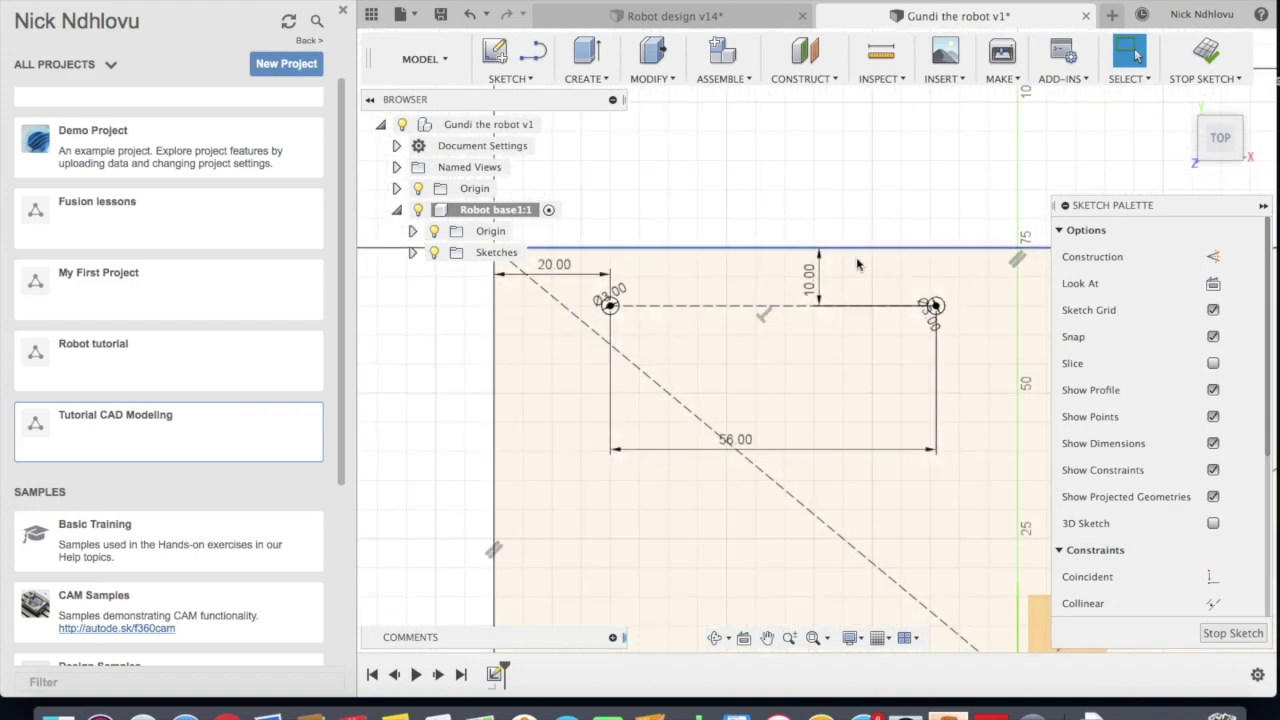
{"action": "scroll", "coordinate": [945, 285], "scroll_direction": "up", "scroll_amount": 5}
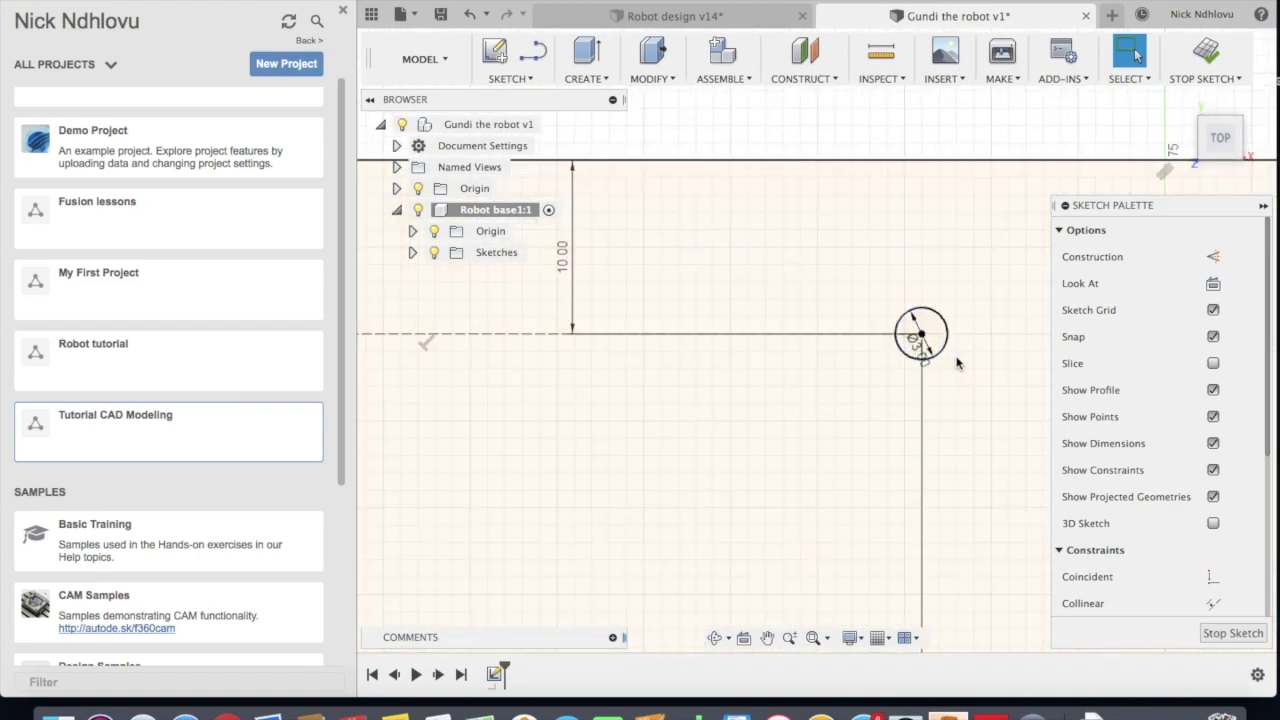
{"action": "scroll", "coordinate": [960, 366], "scroll_direction": "down", "scroll_amount": 5}
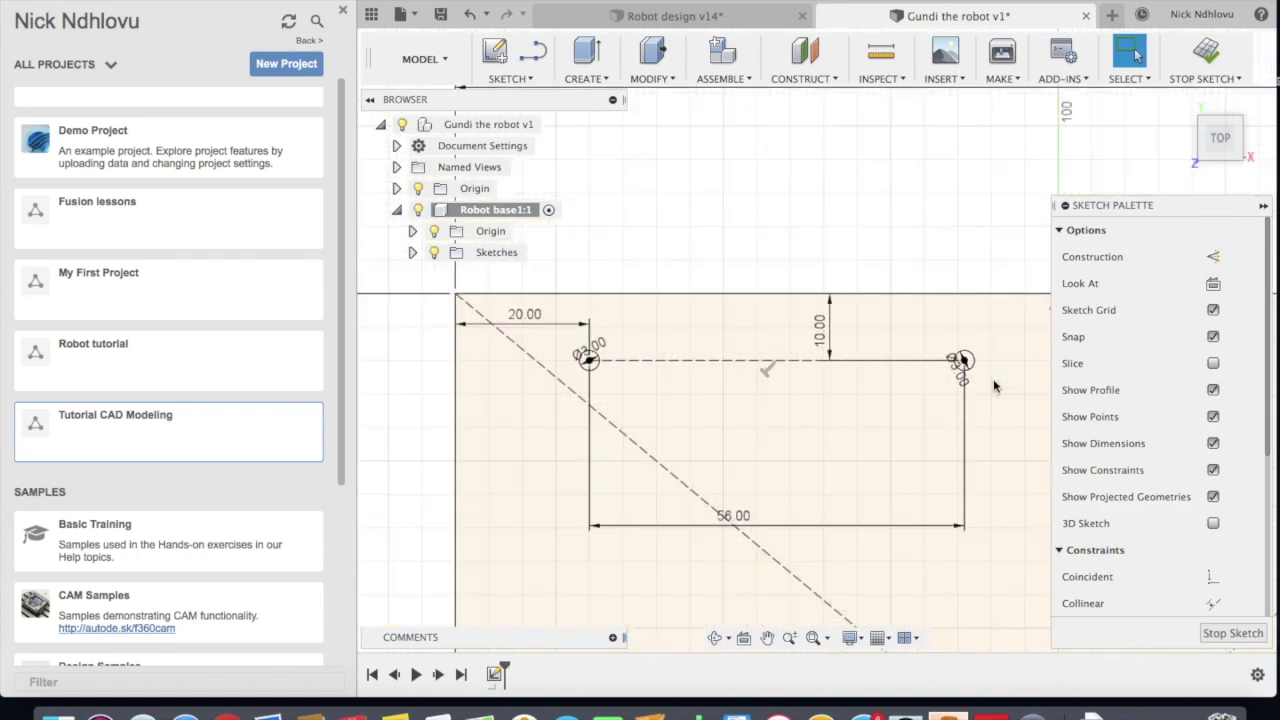
{"action": "scroll", "coordinate": [570, 355], "scroll_direction": "up", "scroll_amount": 4}
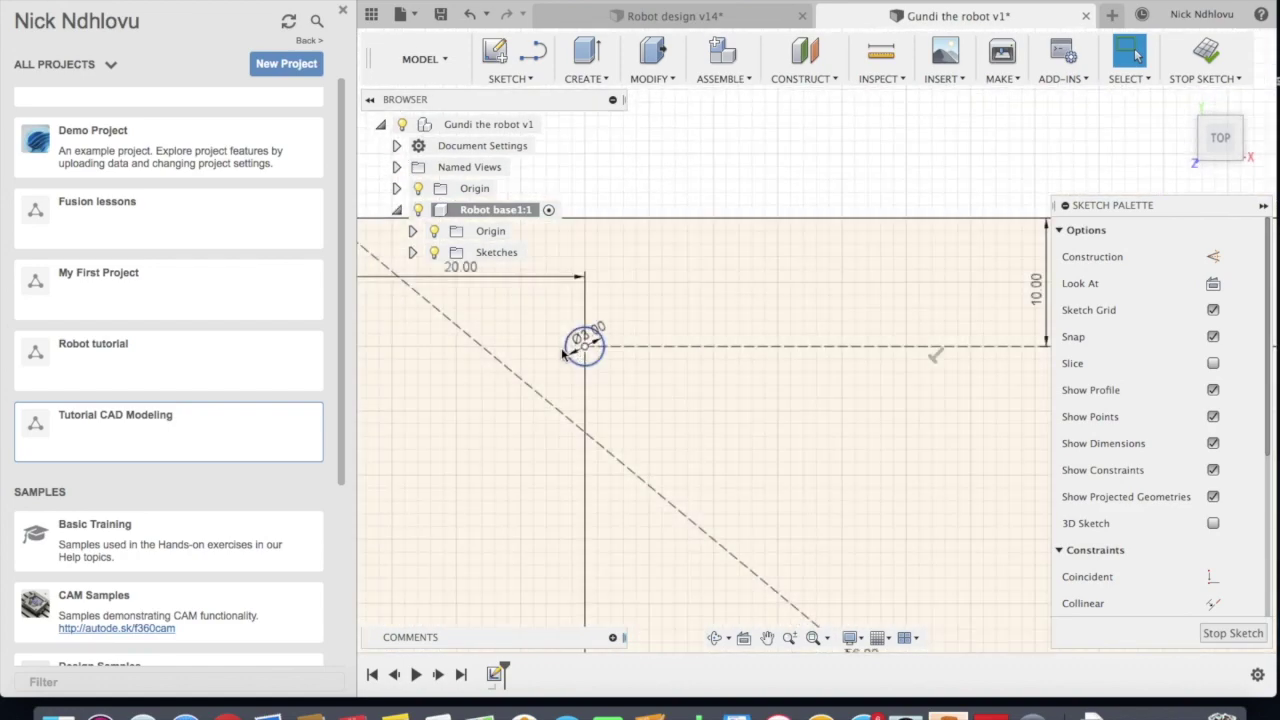
{"action": "scroll", "coordinate": [565, 355], "scroll_direction": "down", "scroll_amount": 3}
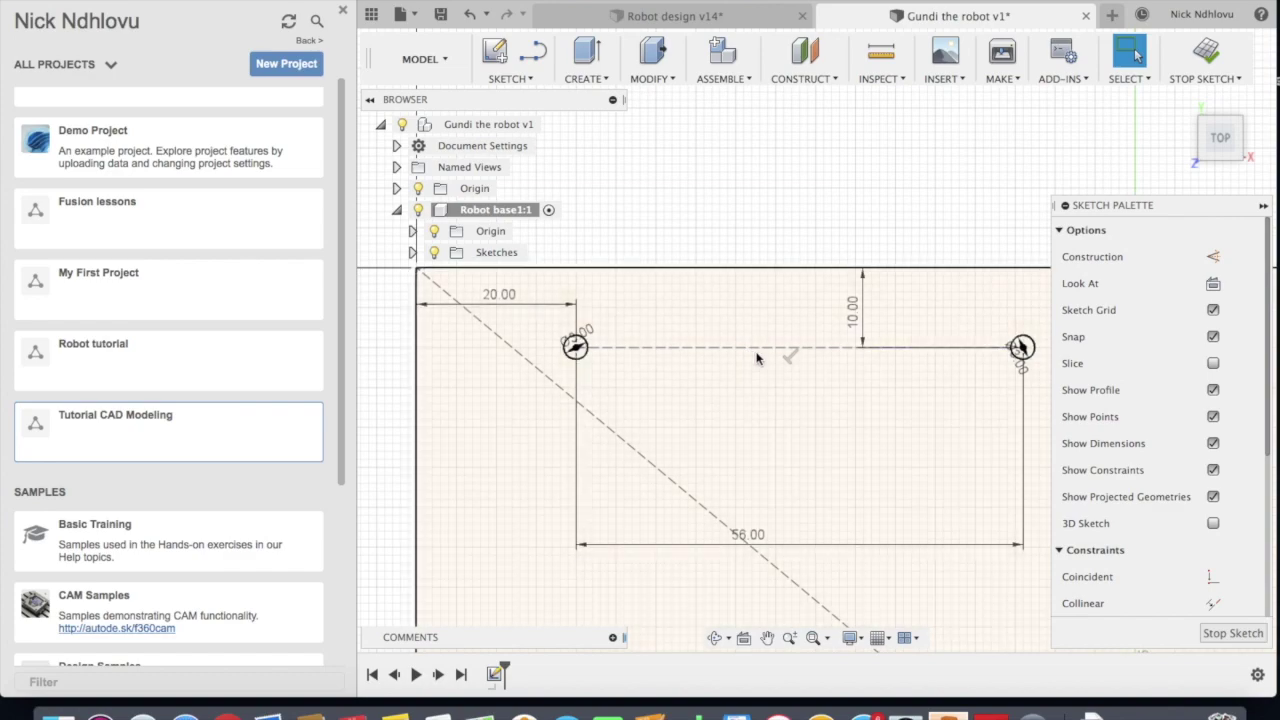
{"action": "scroll", "coordinate": [572, 348], "scroll_direction": "up", "scroll_amount": 3}
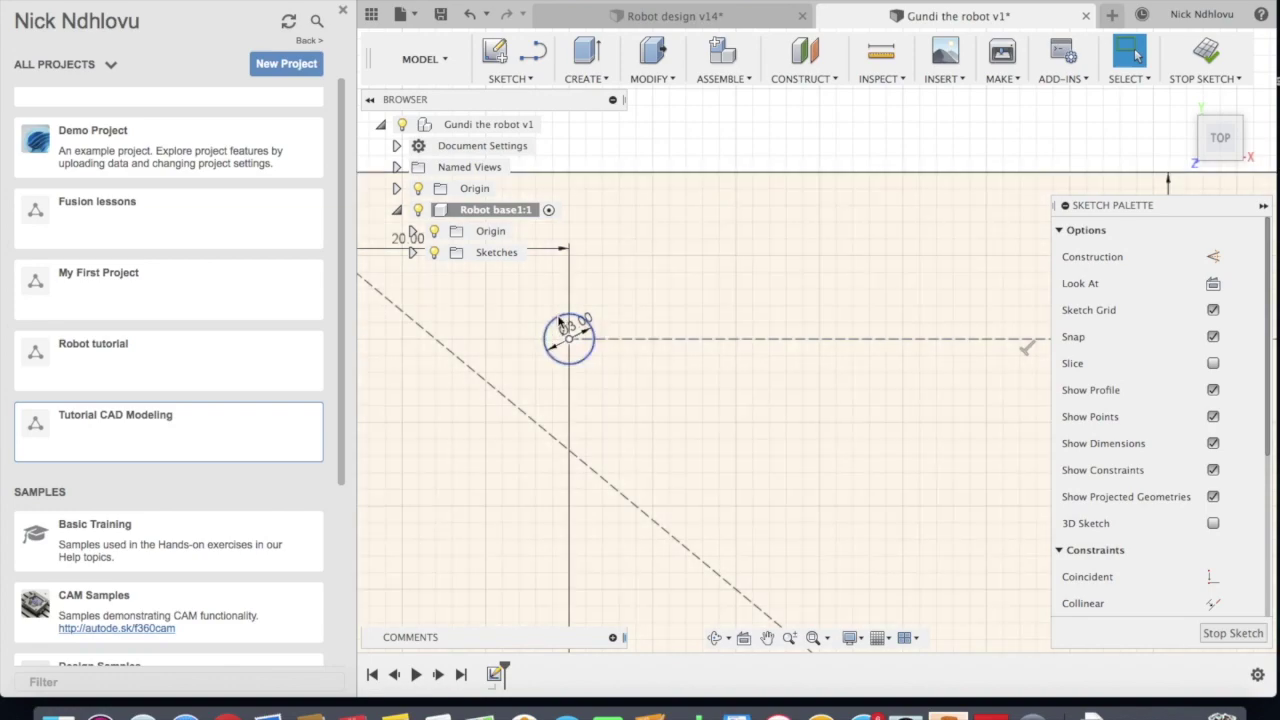
{"action": "scroll", "coordinate": [615, 290], "scroll_direction": "down", "scroll_amount": 5}
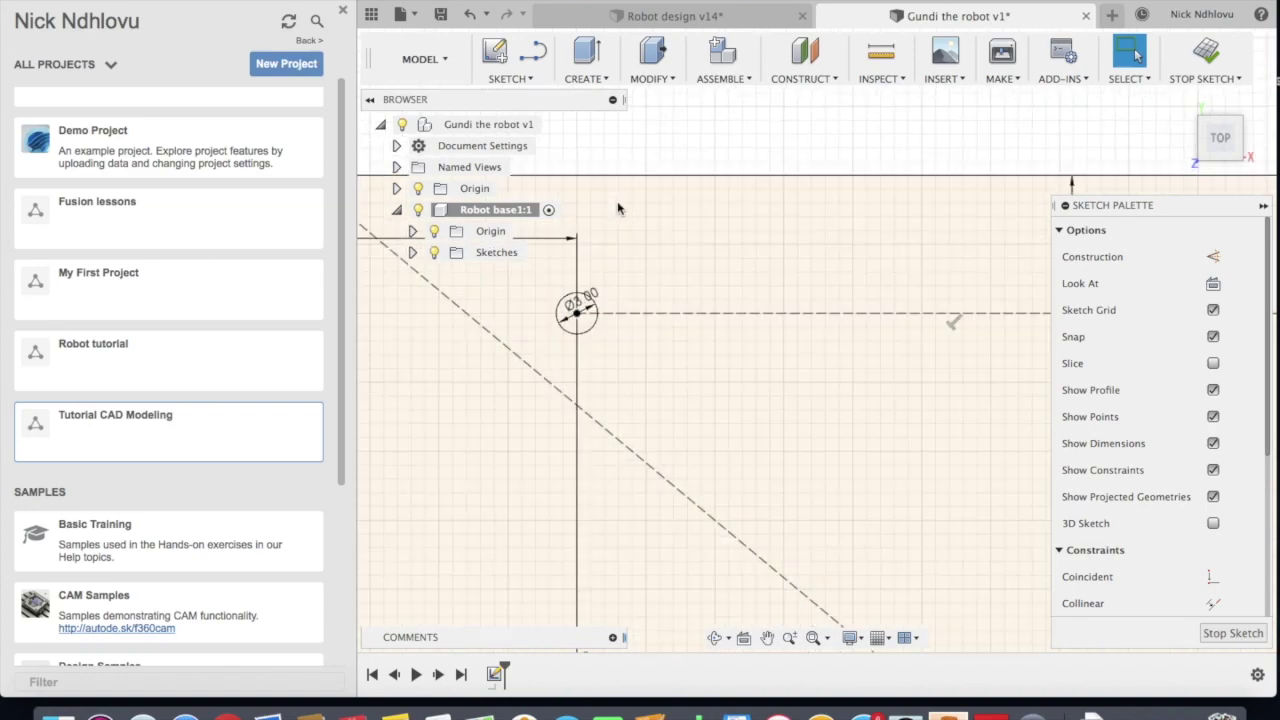
{"action": "scroll", "coordinate": [628, 267], "scroll_direction": "down", "scroll_amount": 8}
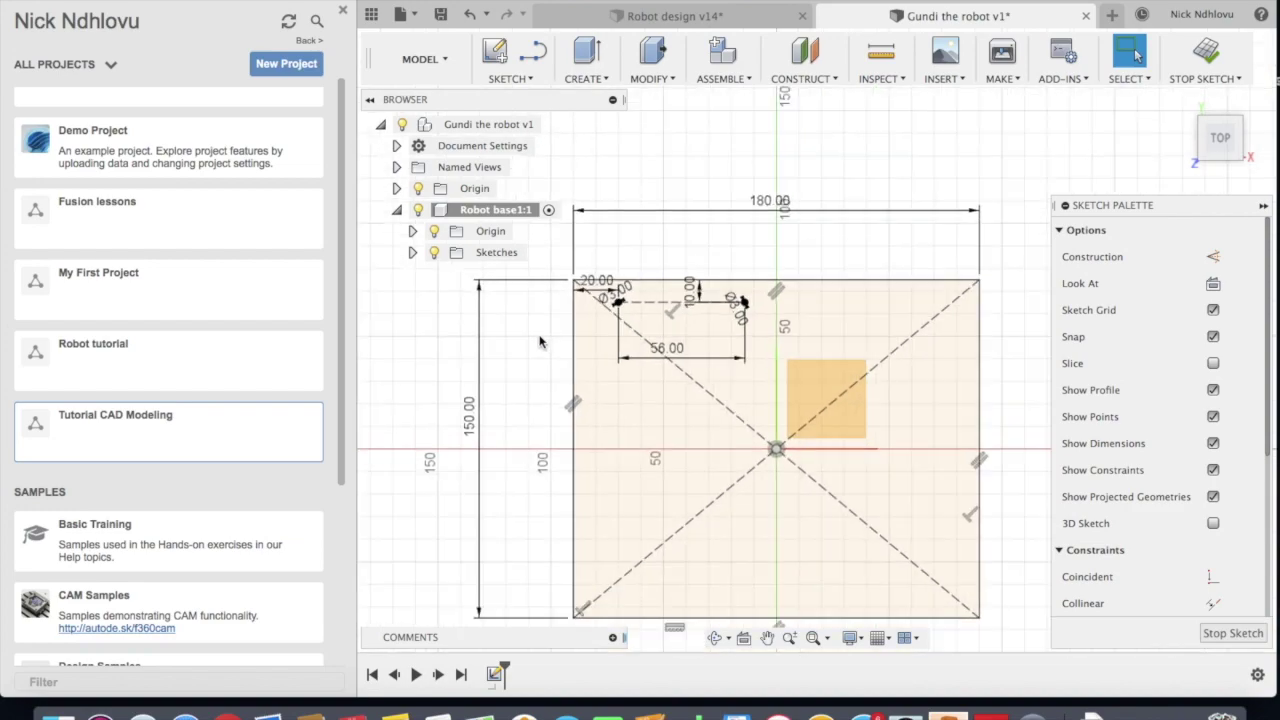
{"action": "scroll", "coordinate": [642, 370], "scroll_direction": "down", "scroll_amount": 3}
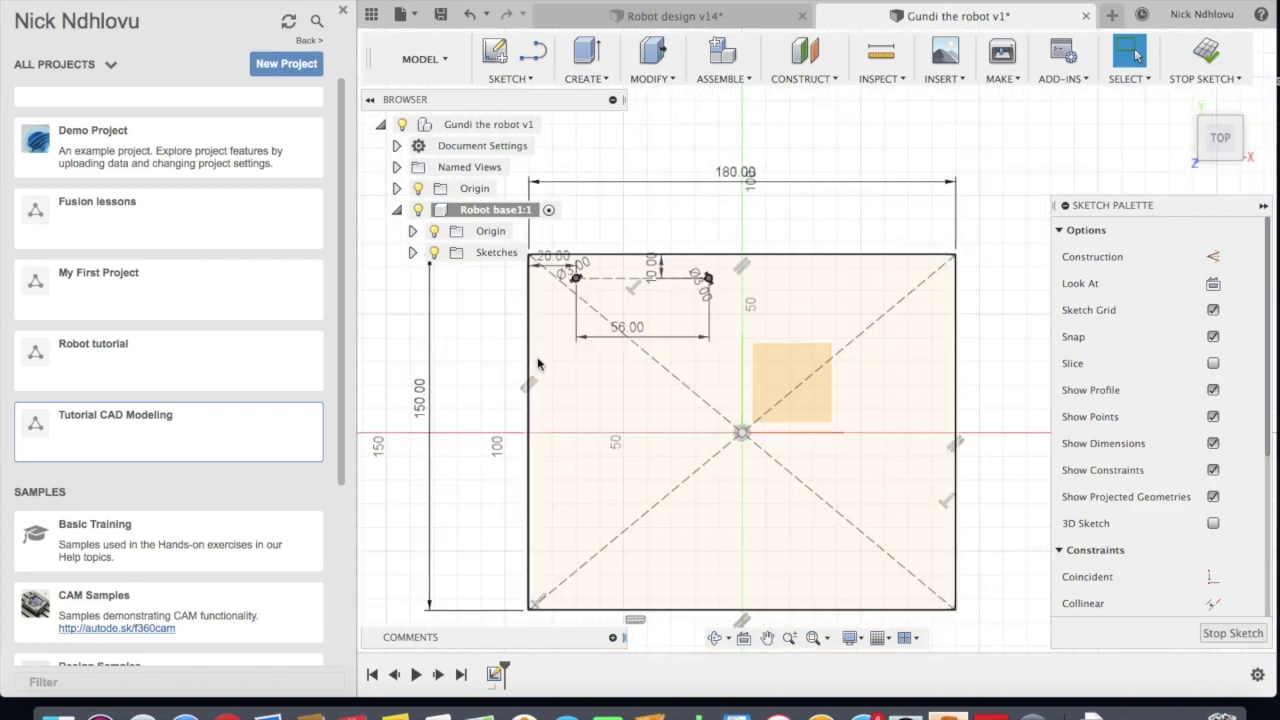
{"action": "scroll", "coordinate": [738, 388], "scroll_direction": "down", "scroll_amount": 3}
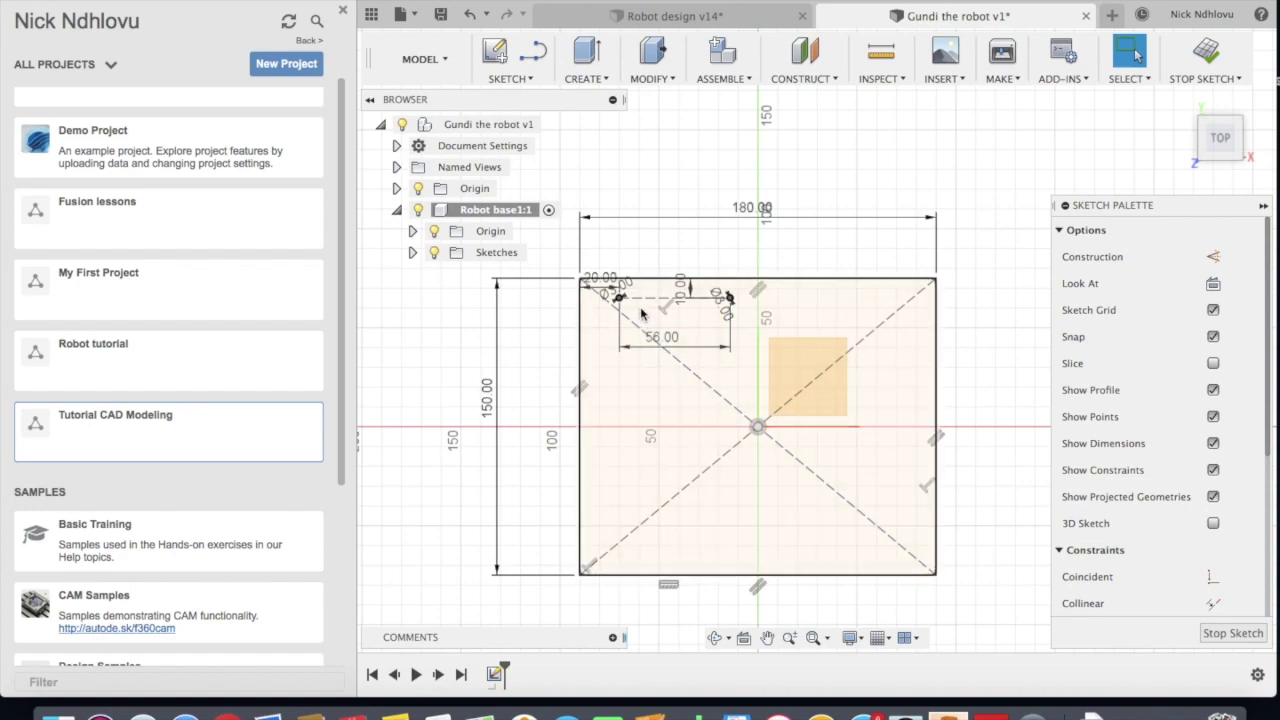
{"action": "scroll", "coordinate": [607, 300], "scroll_direction": "up", "scroll_amount": 3}
{"action": "scroll", "coordinate": [787, 260], "scroll_direction": "down", "scroll_amount": 4}
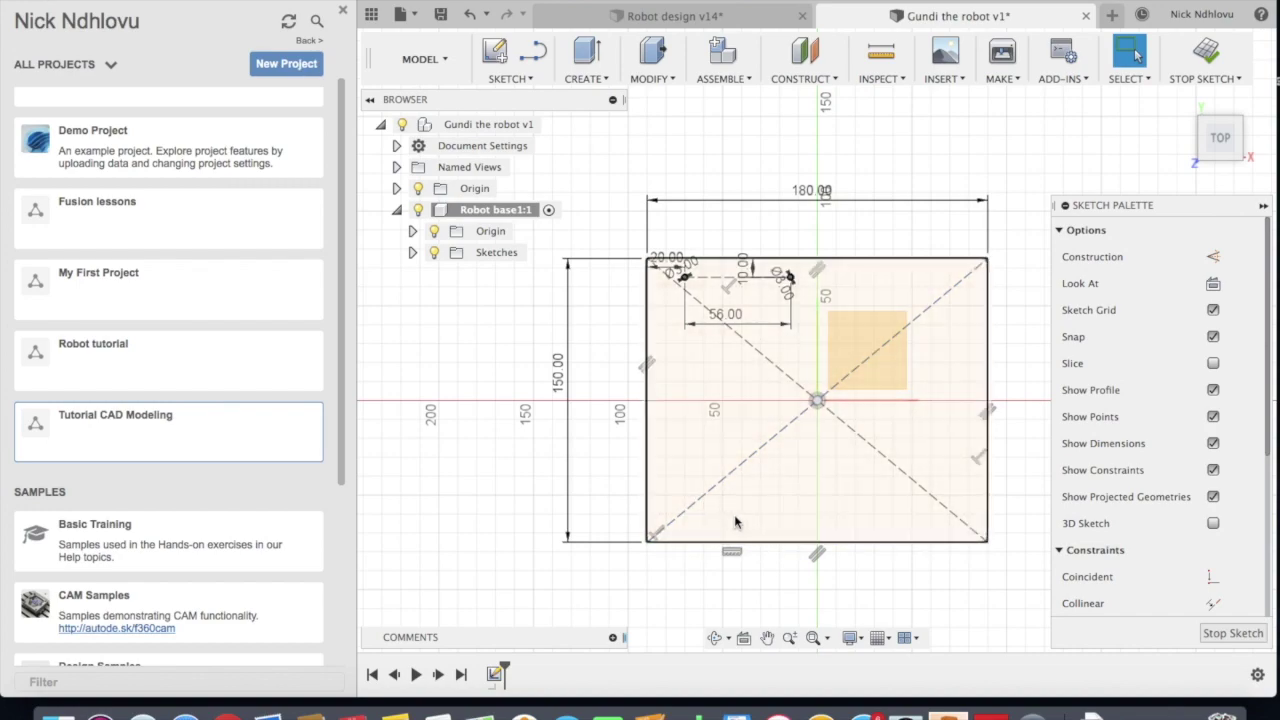
{"action": "scroll", "coordinate": [718, 514], "scroll_direction": "up", "scroll_amount": 2}
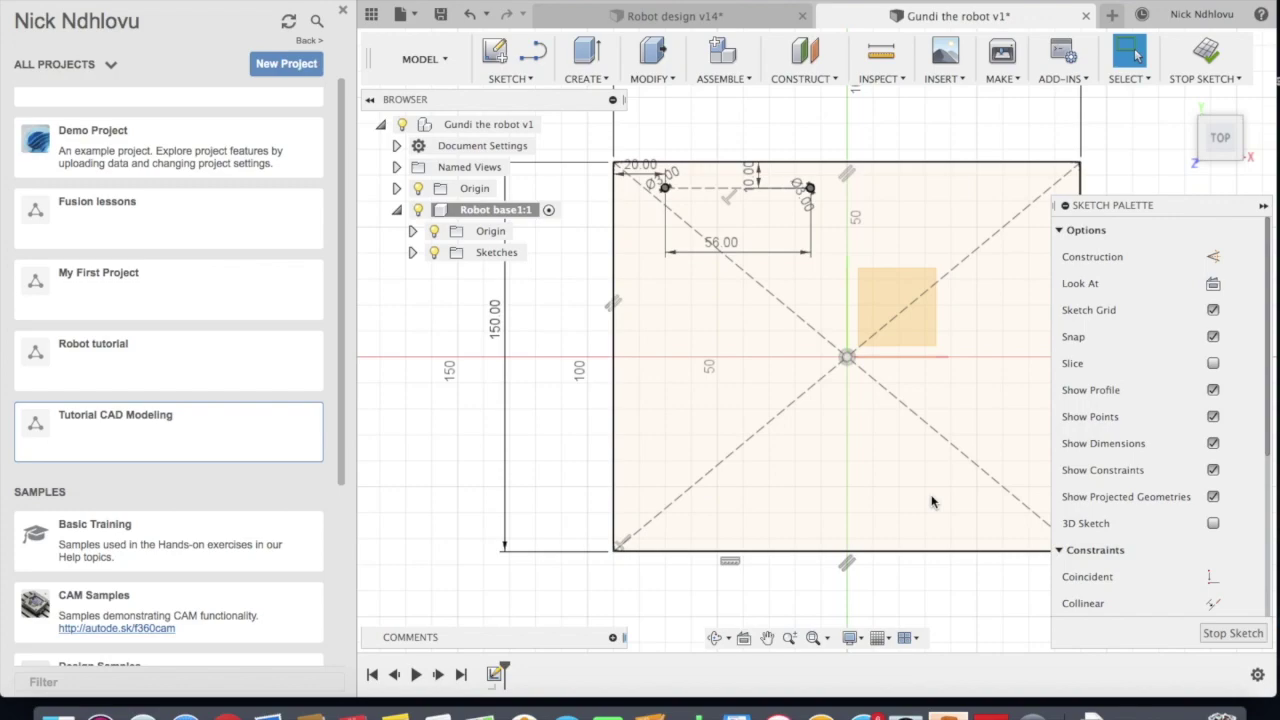
{"action": "scroll", "coordinate": [664, 335], "scroll_direction": "down", "scroll_amount": 4}
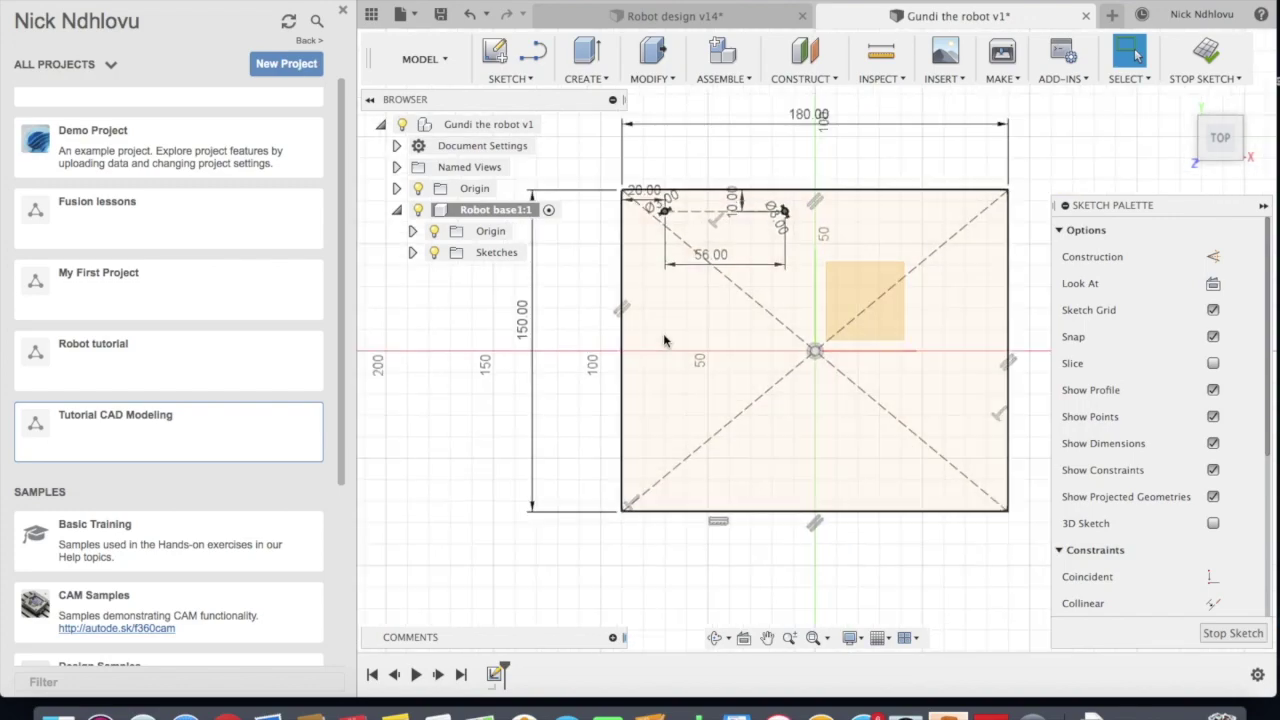
{"action": "scroll", "coordinate": [770, 335], "scroll_direction": "up", "scroll_amount": 3}
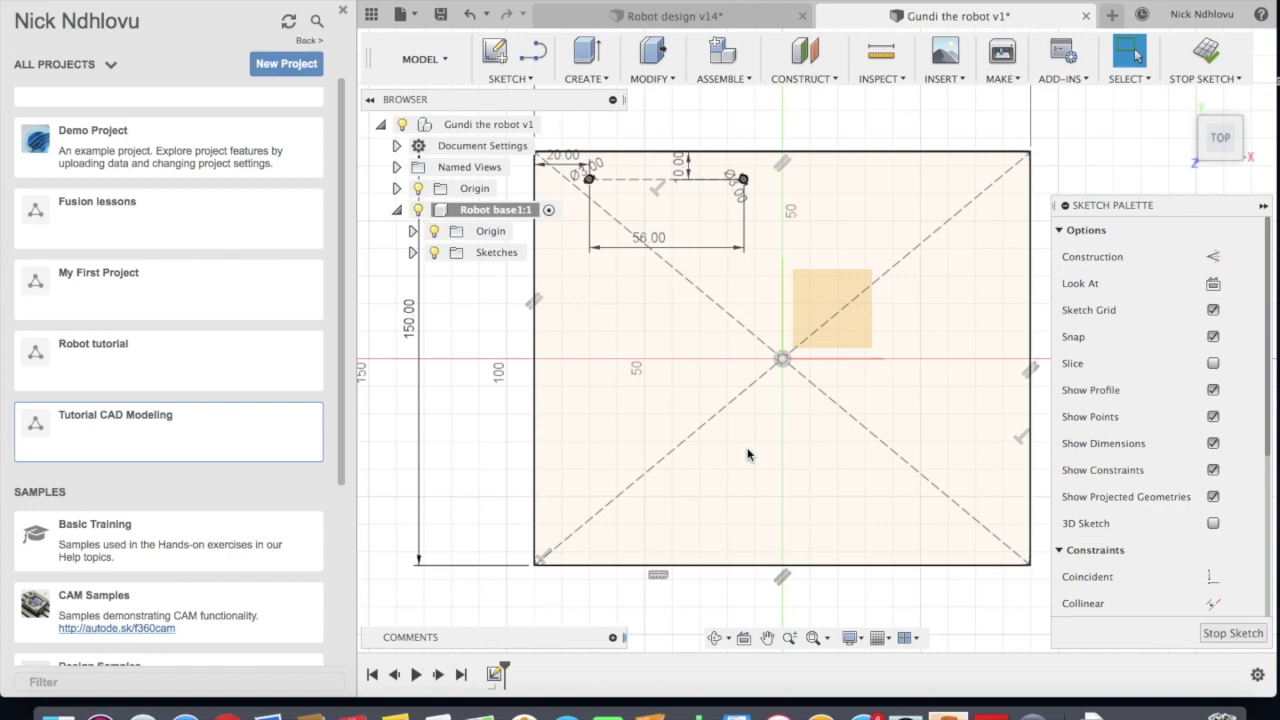
{"action": "key", "text": "s"}
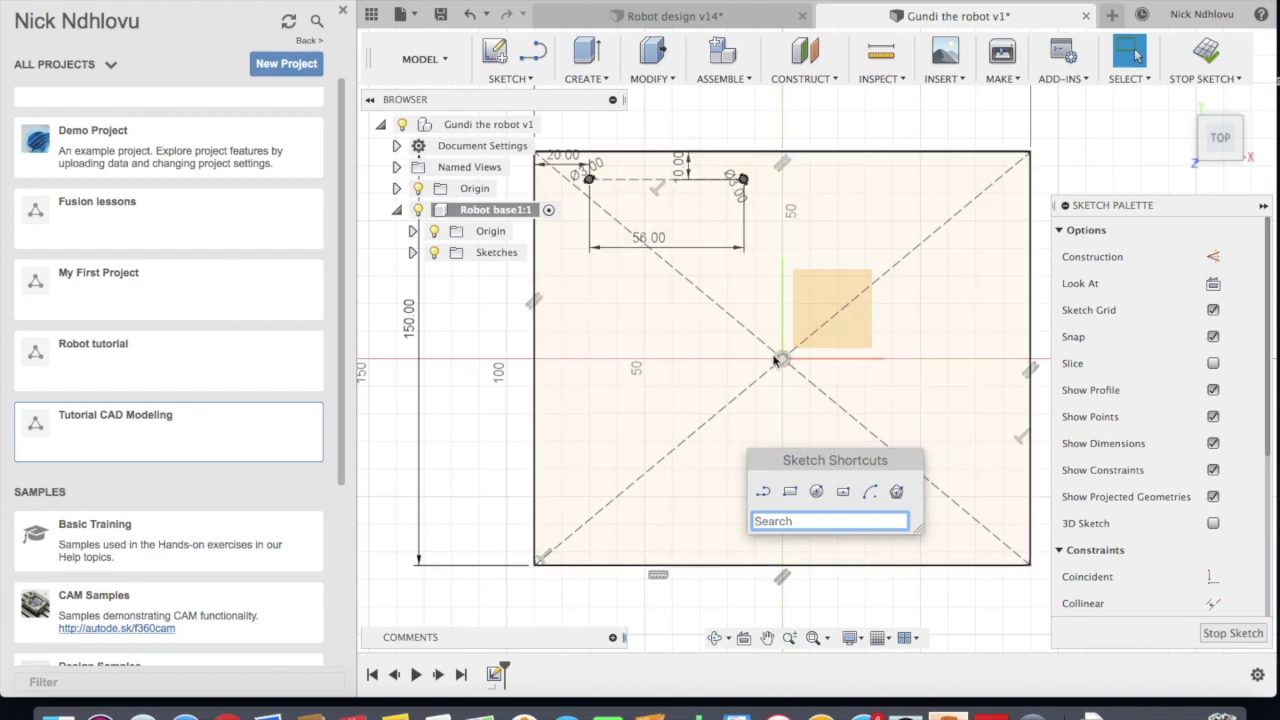
{"action": "left_click", "coordinate": [530, 78]}
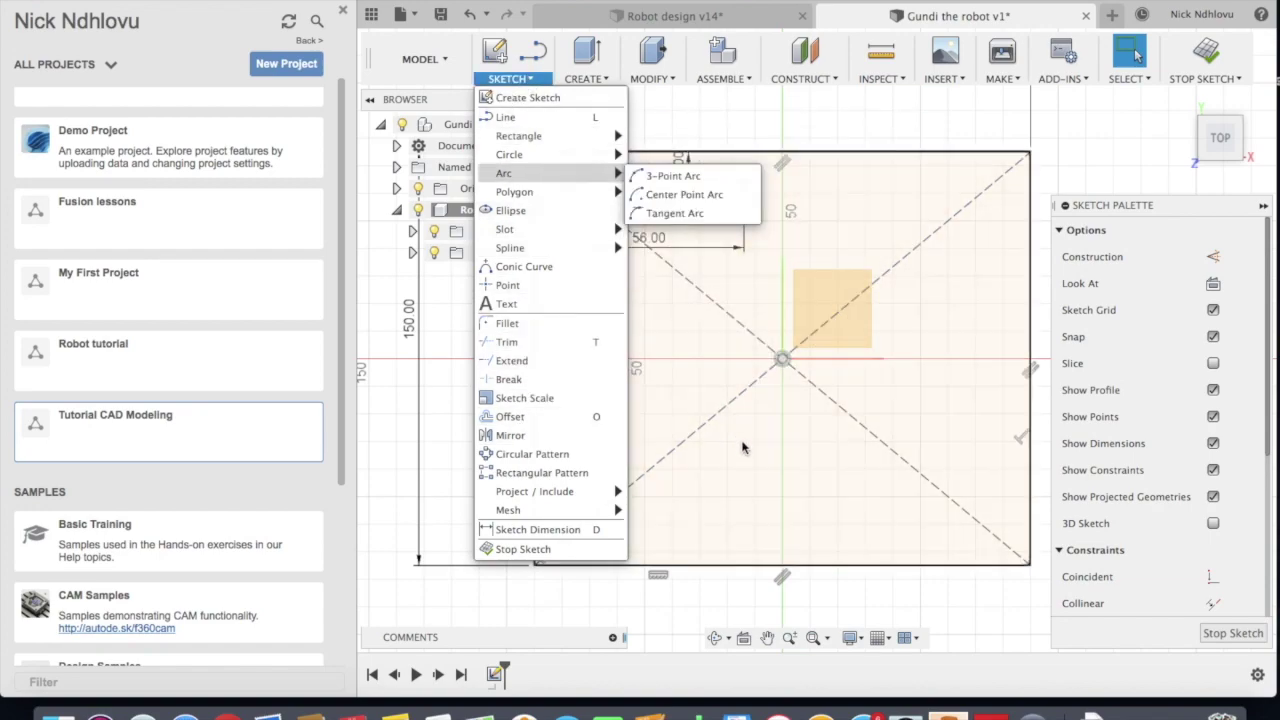
{"action": "left_click", "coordinate": [746, 446]}
{"action": "left_click", "coordinate": [746, 447]}
{"action": "left_click", "coordinate": [491, 440]}
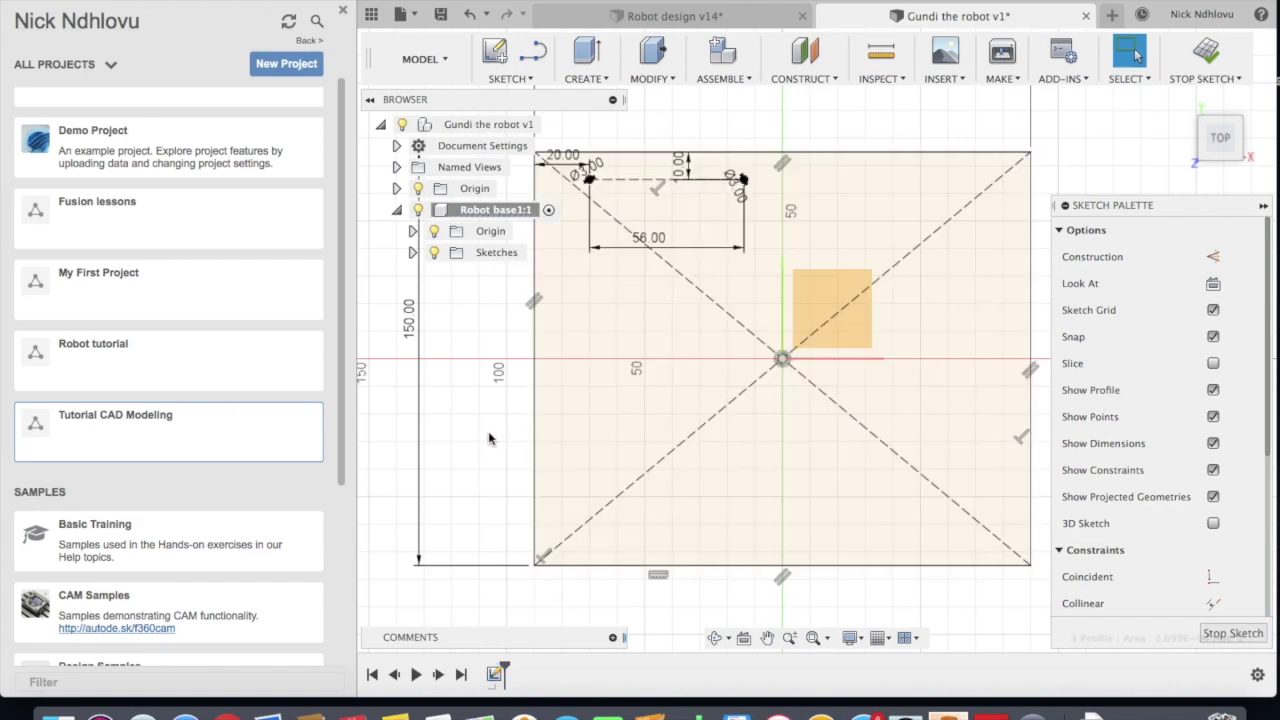
Sketch a horizontal construction line through the origin, extending slightly past both vertical sides of the rectangle
{"action": "key", "text": "s"}
{"action": "type", "text": "line"}
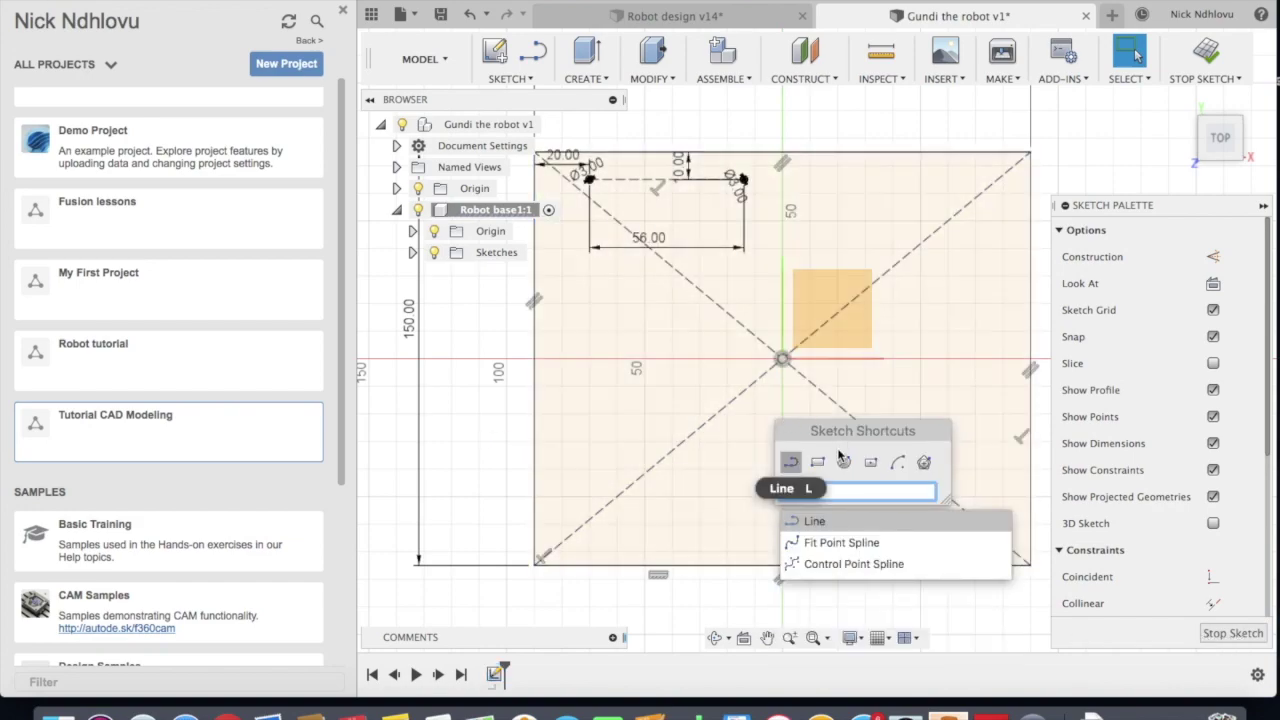
{"action": "left_click", "coordinate": [830, 521]}
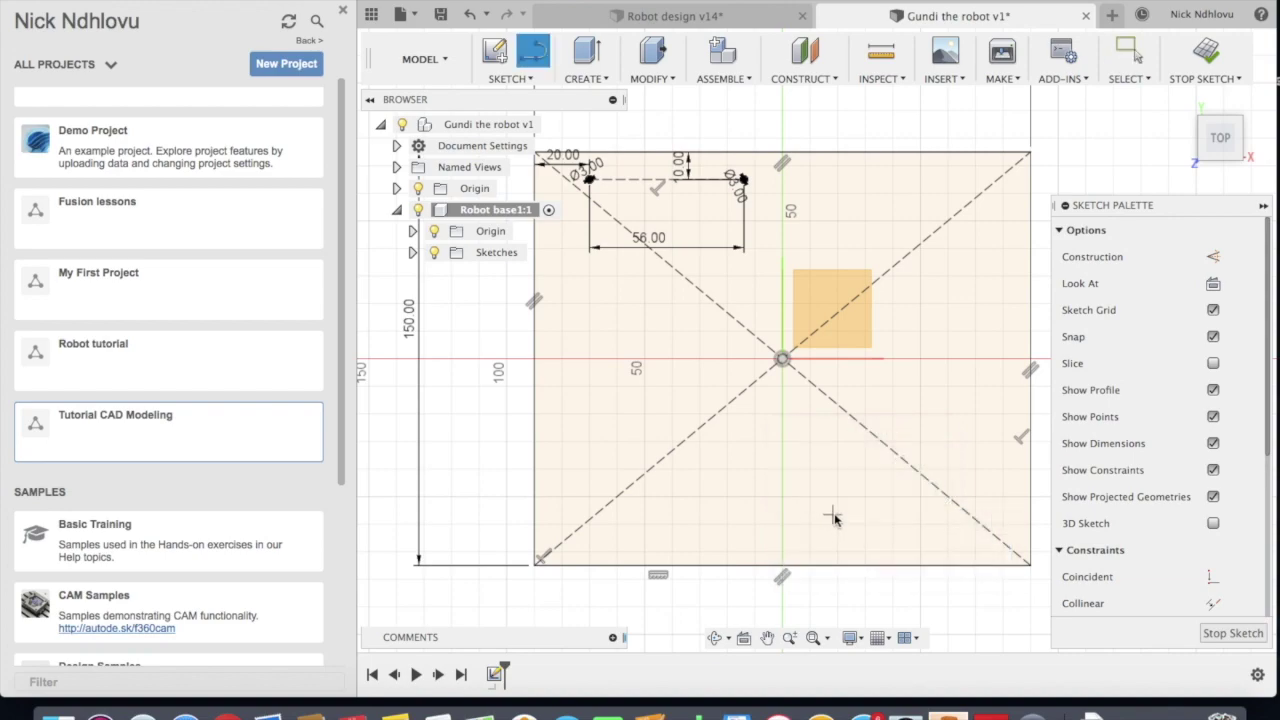
{"action": "left_click", "coordinate": [1212, 256]}
{"action": "left_click", "coordinate": [517, 360]}
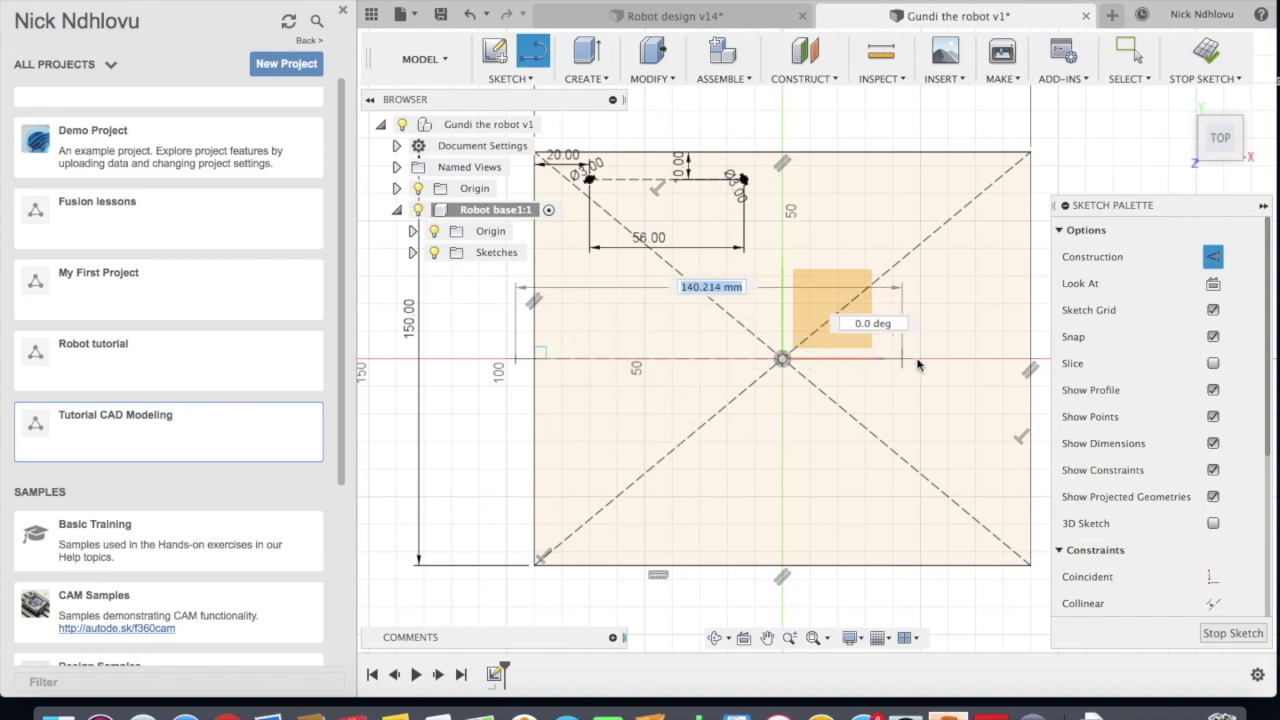
{"action": "left_click", "coordinate": [1046, 362]}
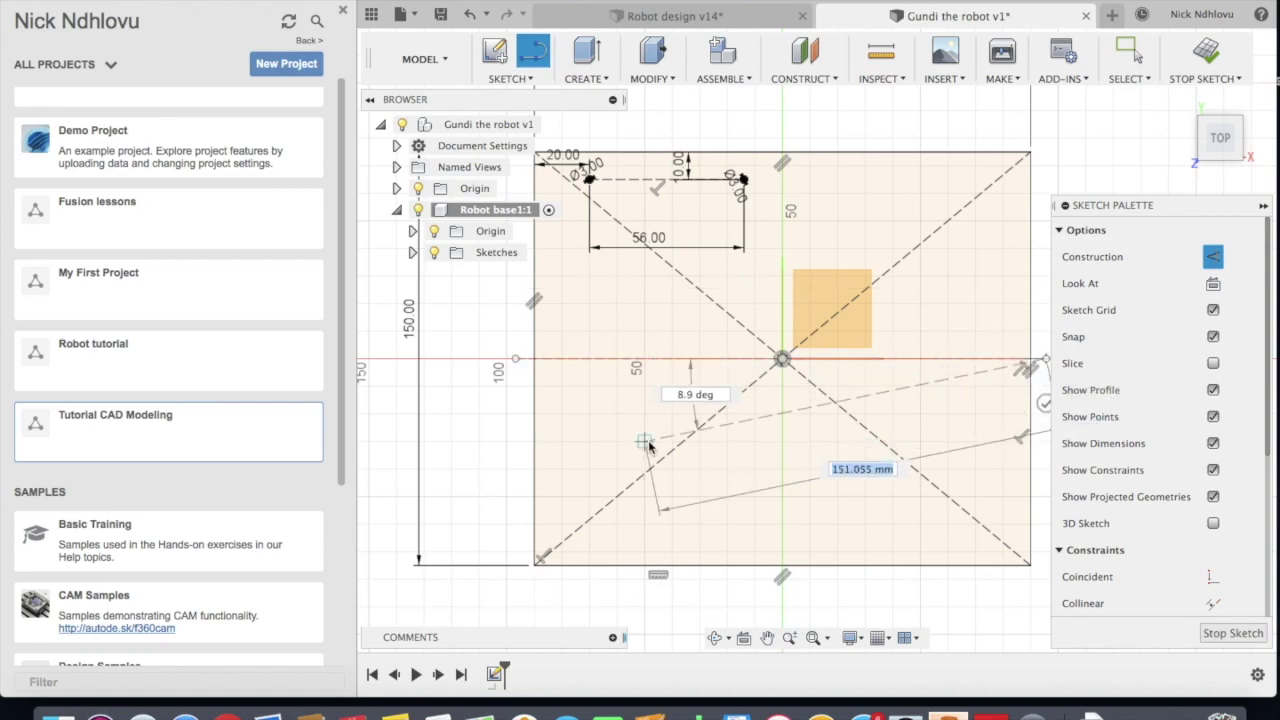
{"action": "key", "text": "Escape"}
{"action": "scroll", "coordinate": [536, 420], "scroll_direction": "down", "scroll_amount": 3}
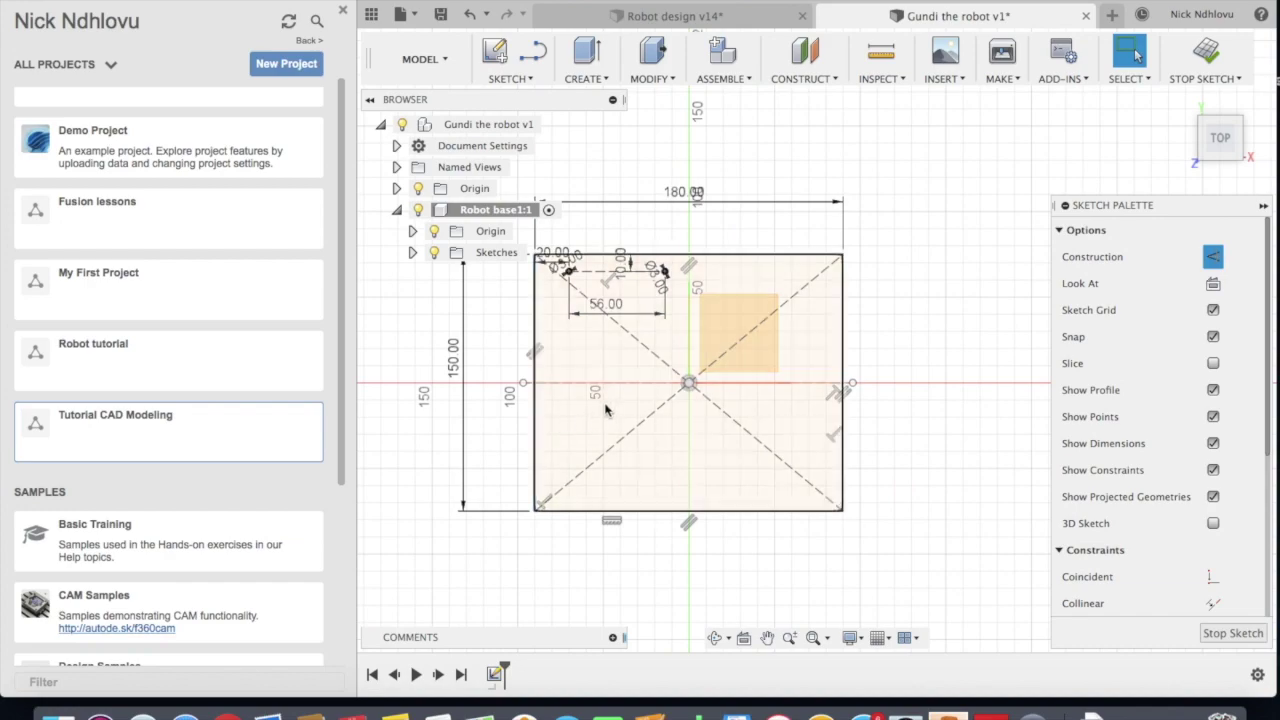
{"action": "scroll", "coordinate": [607, 405], "scroll_direction": "up", "scroll_amount": 2}
{"action": "scroll", "coordinate": [631, 406], "scroll_direction": "down", "scroll_amount": 1}
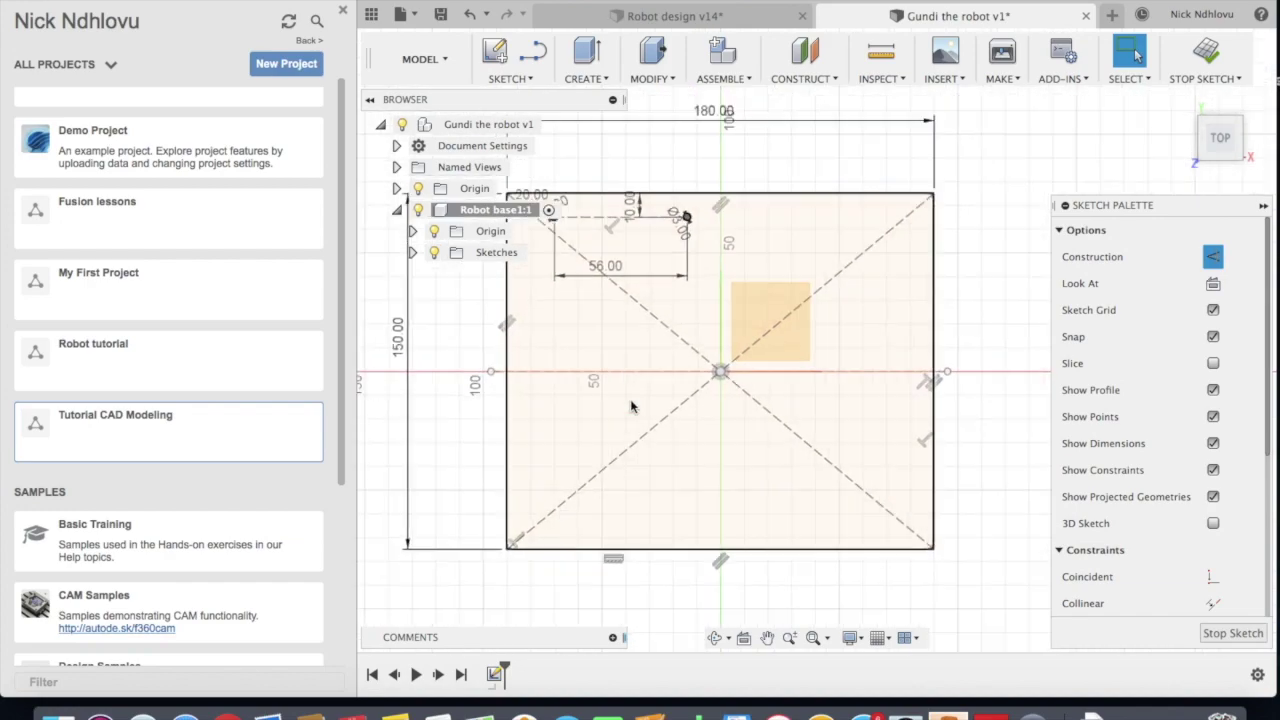
{"action": "scroll", "coordinate": [631, 406], "scroll_direction": "down", "scroll_amount": 1}
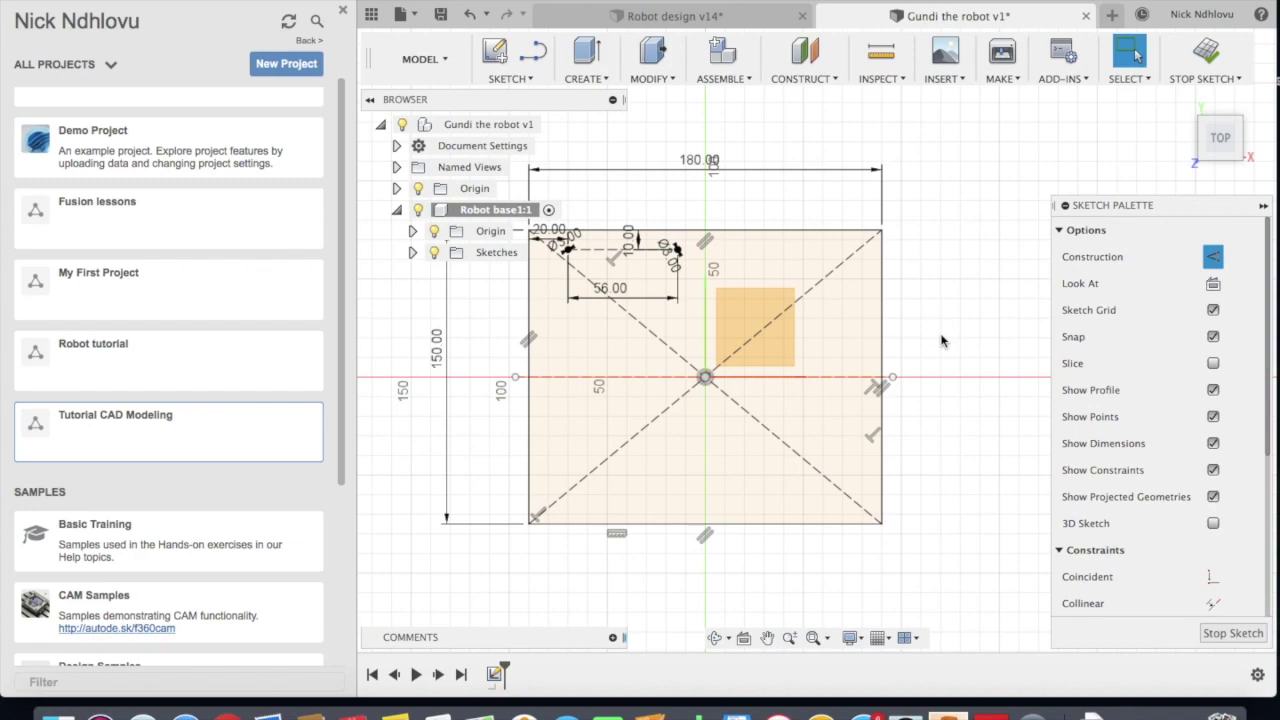
Mirror both 3 mm circles near the rectangle's upper edge across the horizontal construction line through the origin
{"action": "key", "text": "s"}
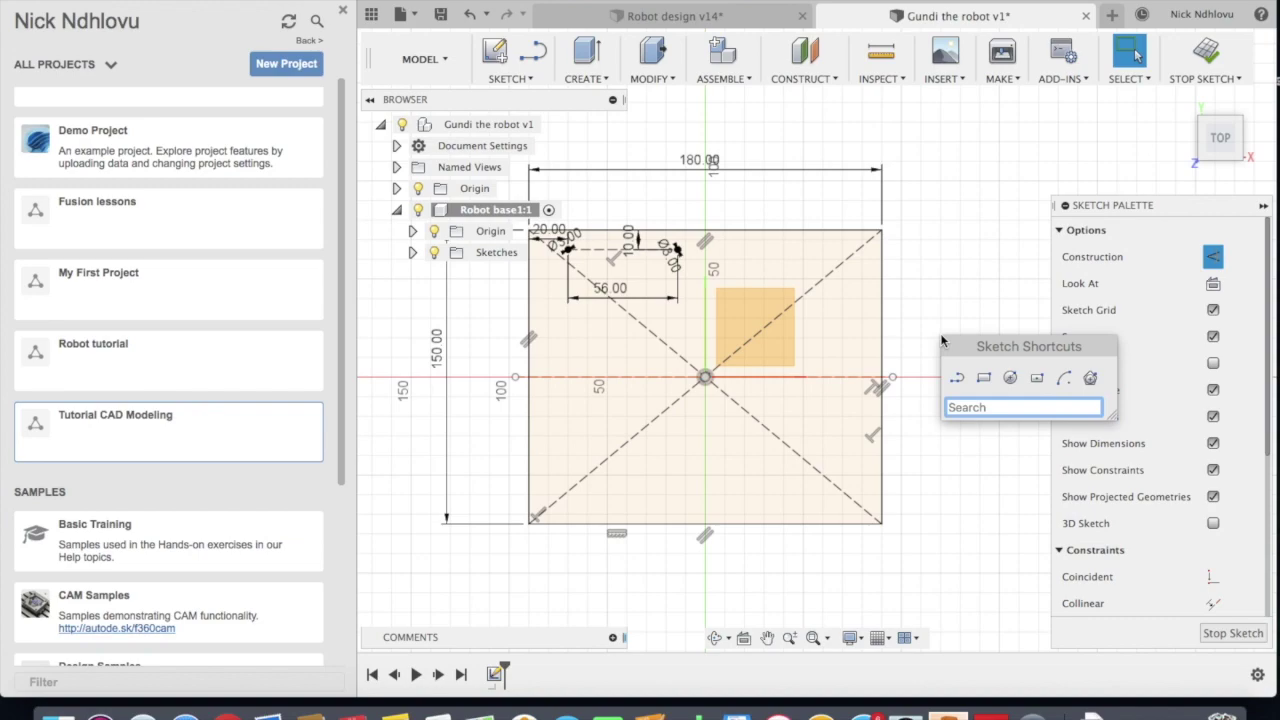
{"action": "type", "text": "mirr"}
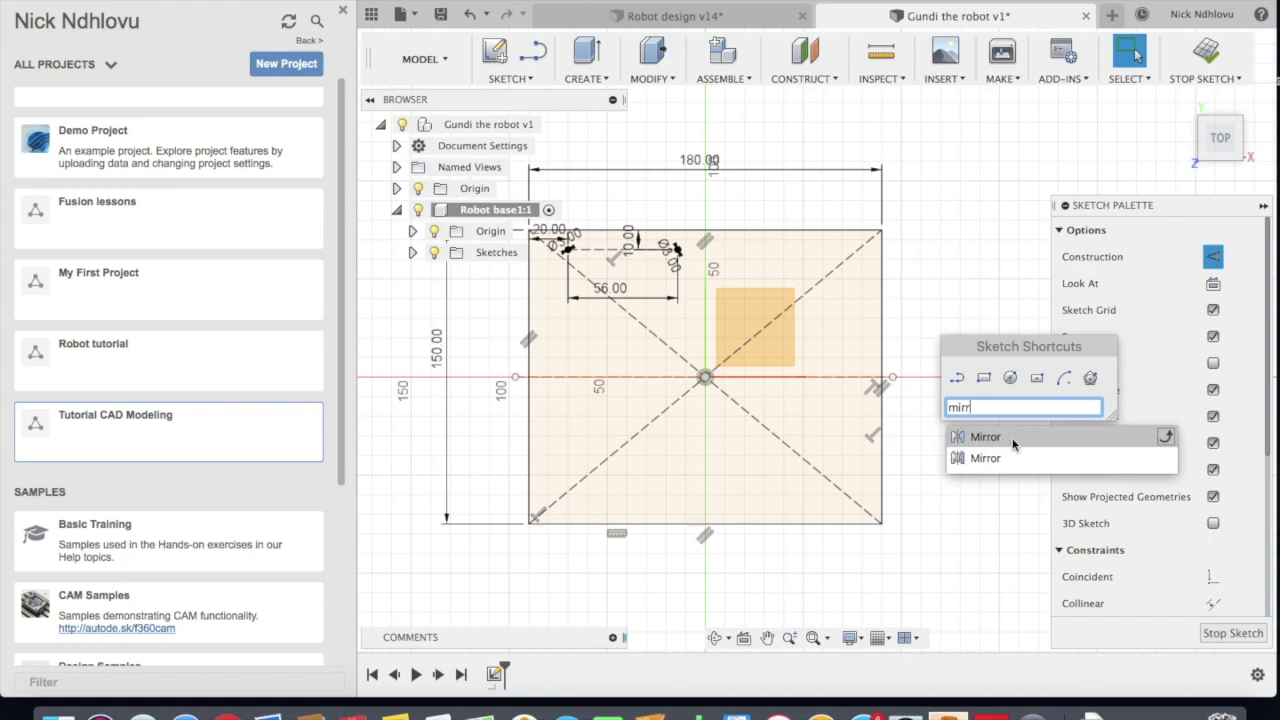
{"action": "left_click", "coordinate": [985, 437]}
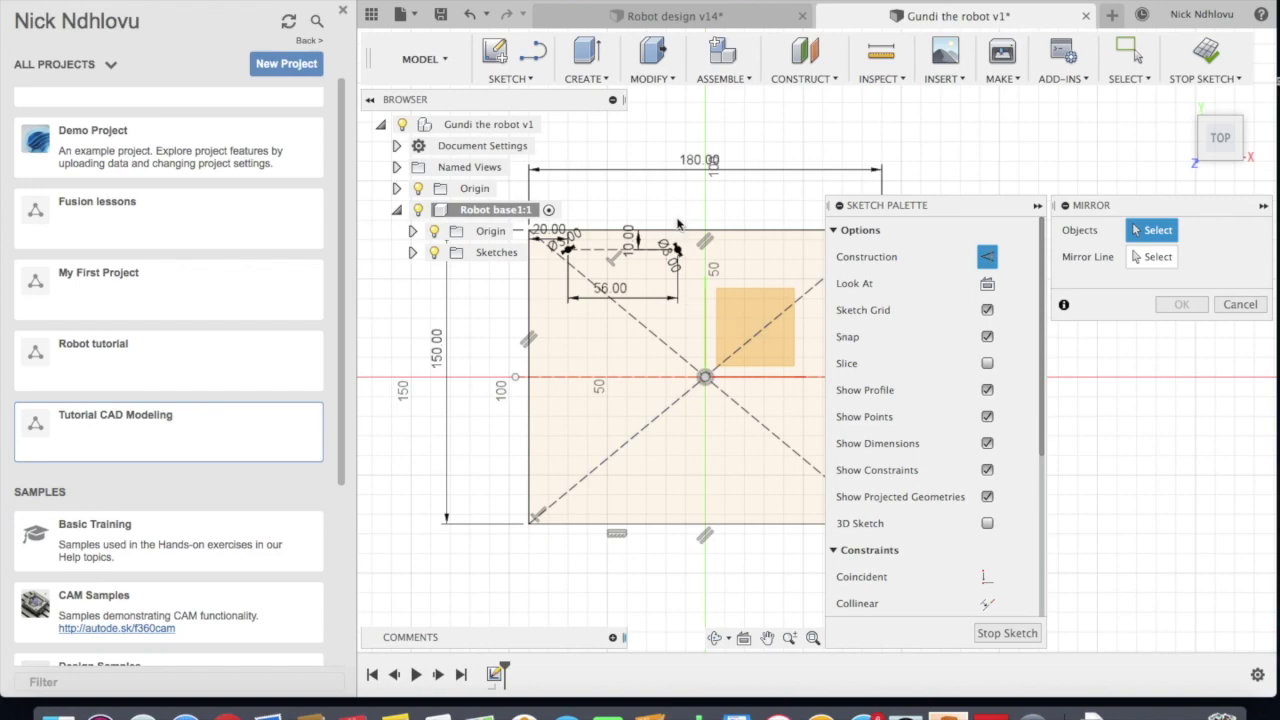
{"action": "scroll", "coordinate": [678, 226], "scroll_direction": "up", "scroll_amount": 5}
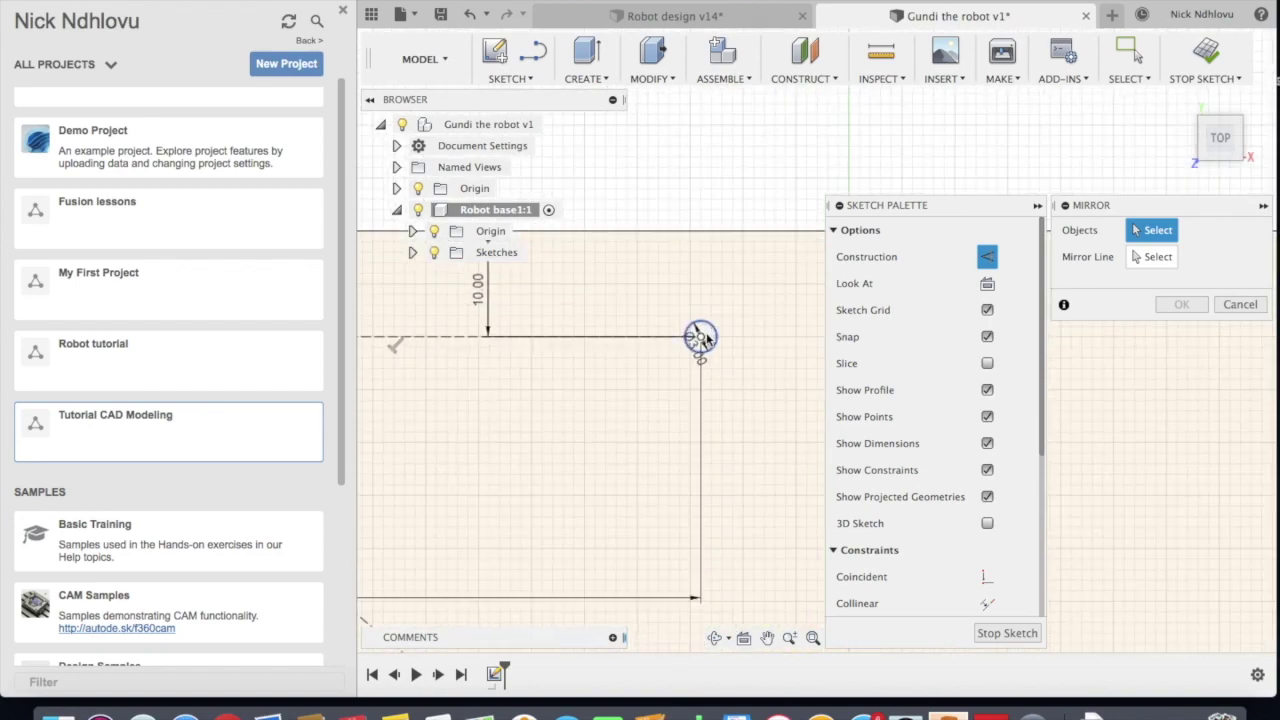
{"action": "scroll", "coordinate": [703, 337], "scroll_direction": "up", "scroll_amount": 2}
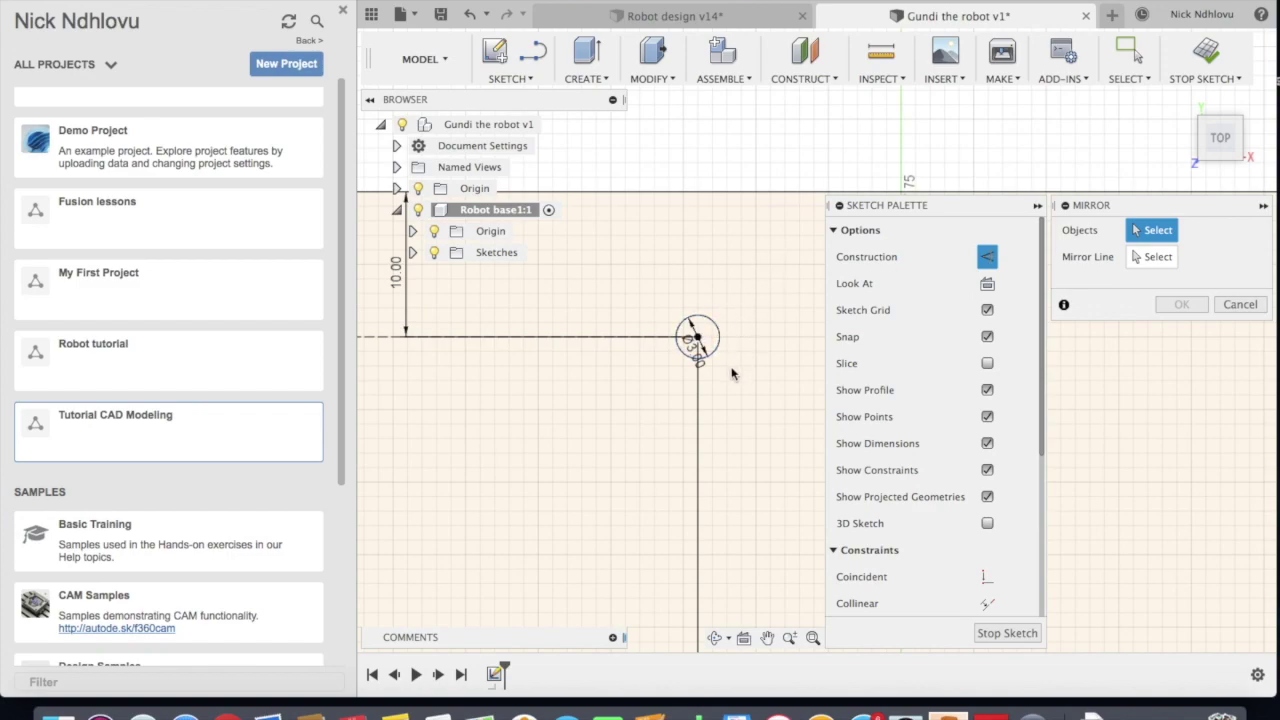
{"action": "scroll", "coordinate": [745, 344], "scroll_direction": "down", "scroll_amount": 2}
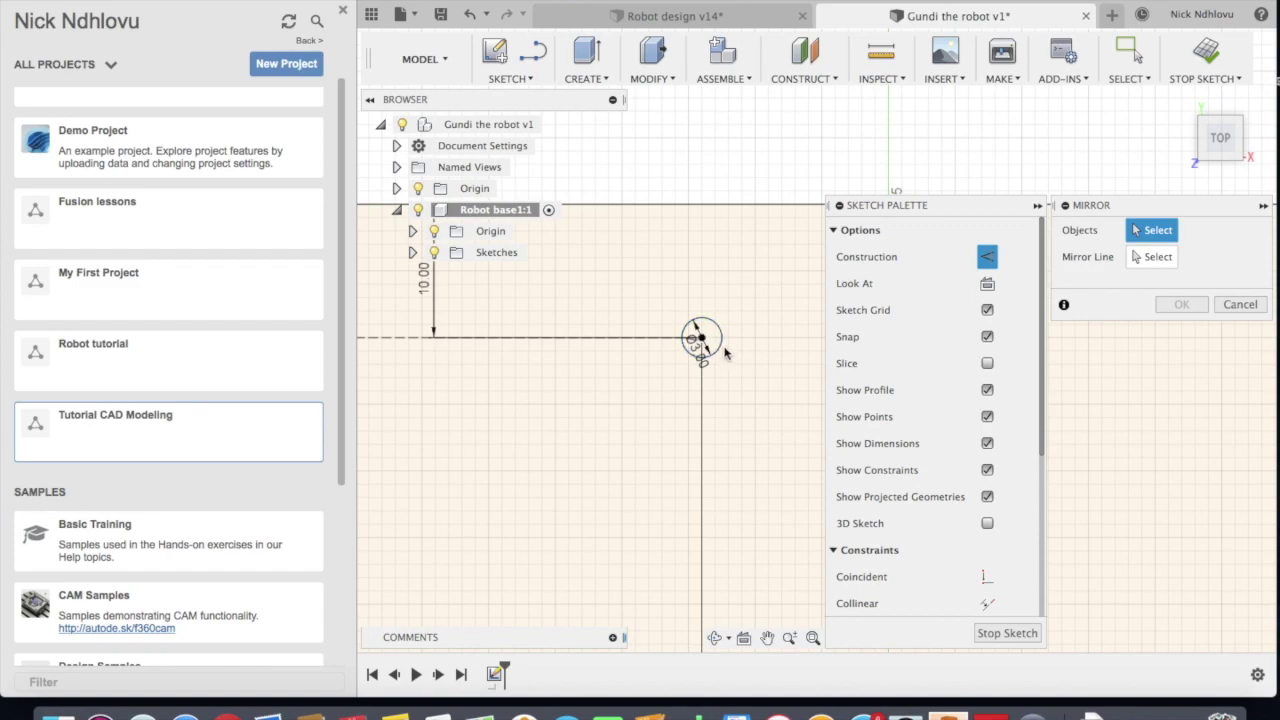
{"action": "left_click", "coordinate": [720, 350]}
{"action": "scroll", "coordinate": [722, 335], "scroll_direction": "down", "scroll_amount": 3}
{"action": "scroll", "coordinate": [800, 330], "scroll_direction": "down", "scroll_amount": 3}
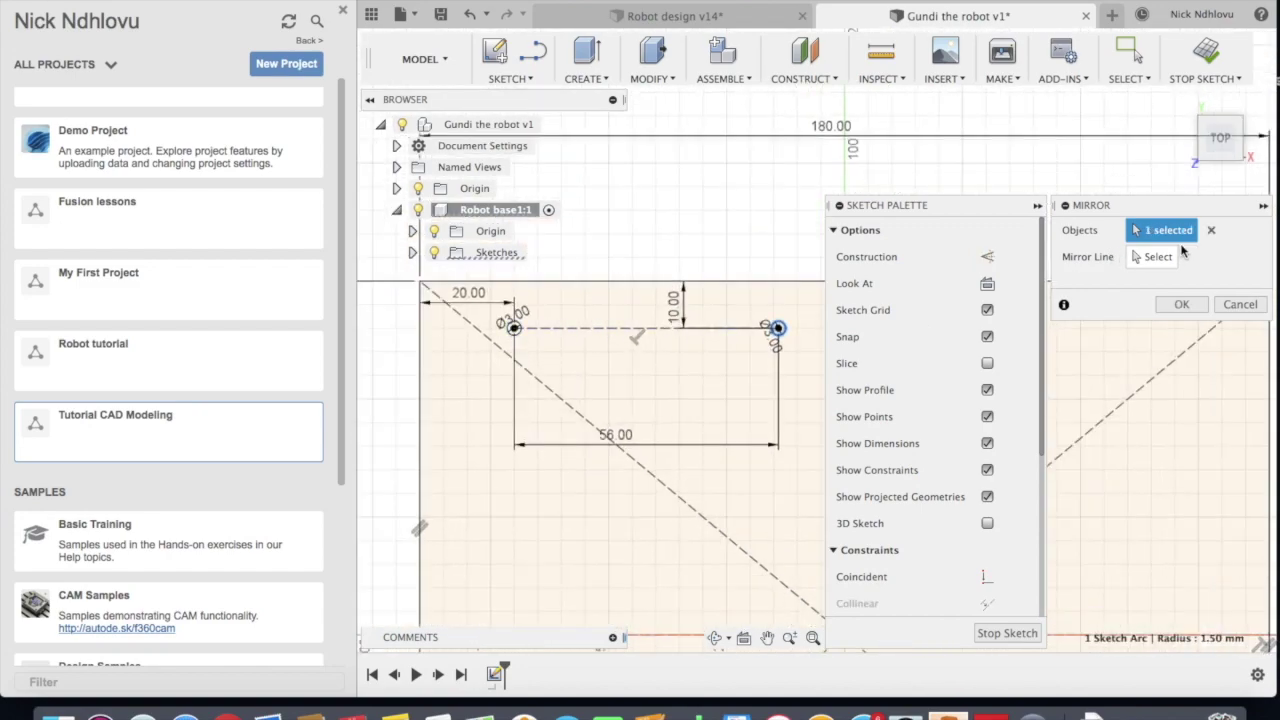
{"action": "scroll", "coordinate": [518, 357], "scroll_direction": "up", "scroll_amount": 3}
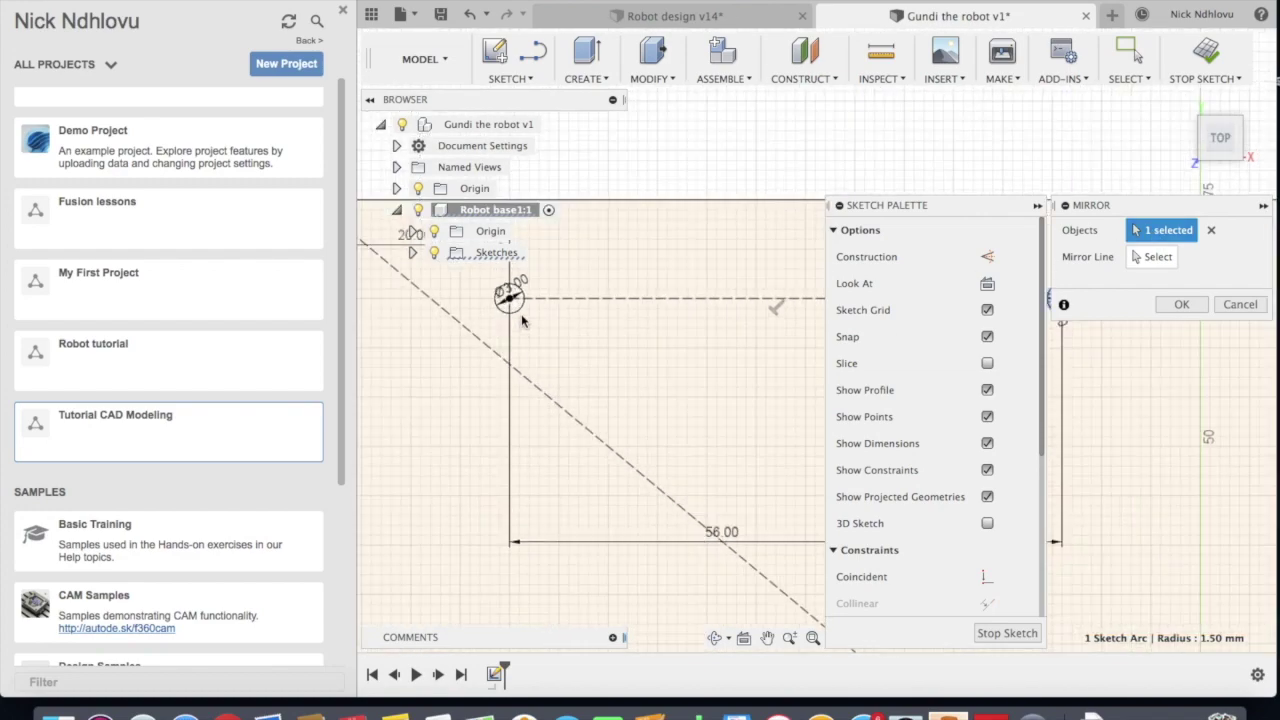
{"action": "scroll", "coordinate": [521, 319], "scroll_direction": "up", "scroll_amount": 1}
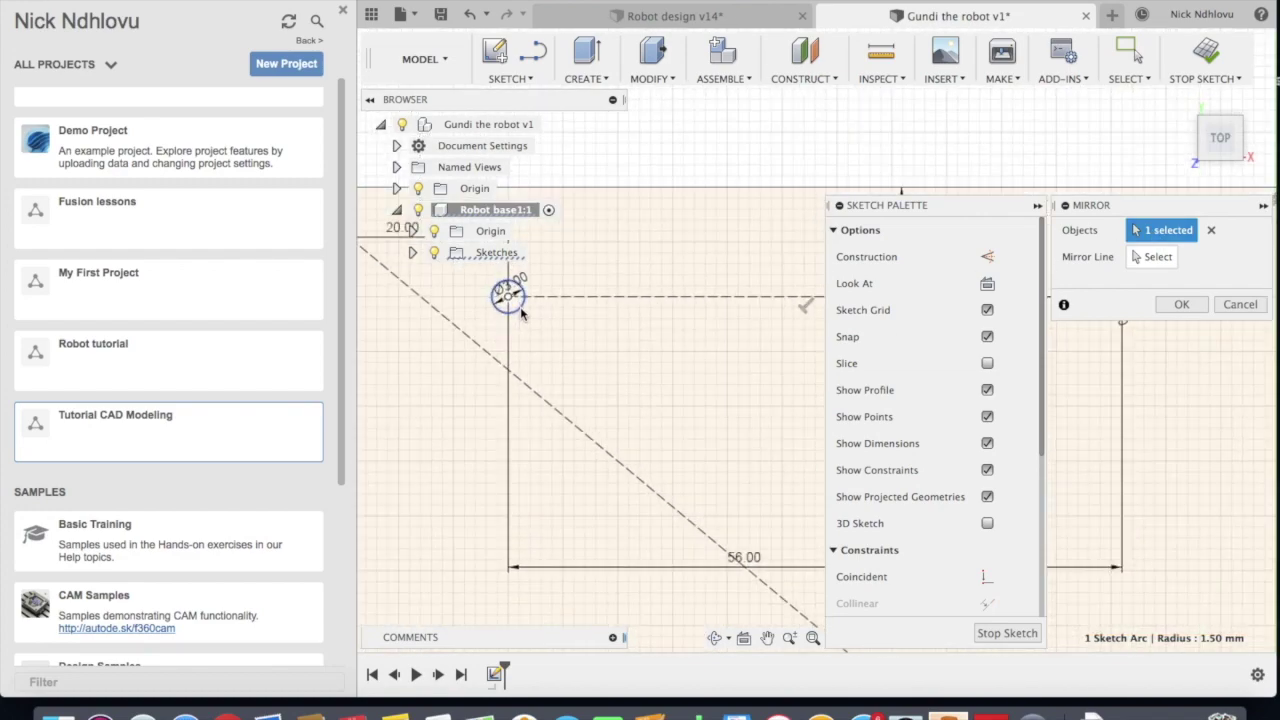
{"action": "scroll", "coordinate": [521, 314], "scroll_direction": "up", "scroll_amount": 2}
{"action": "left_click", "coordinate": [517, 317]}
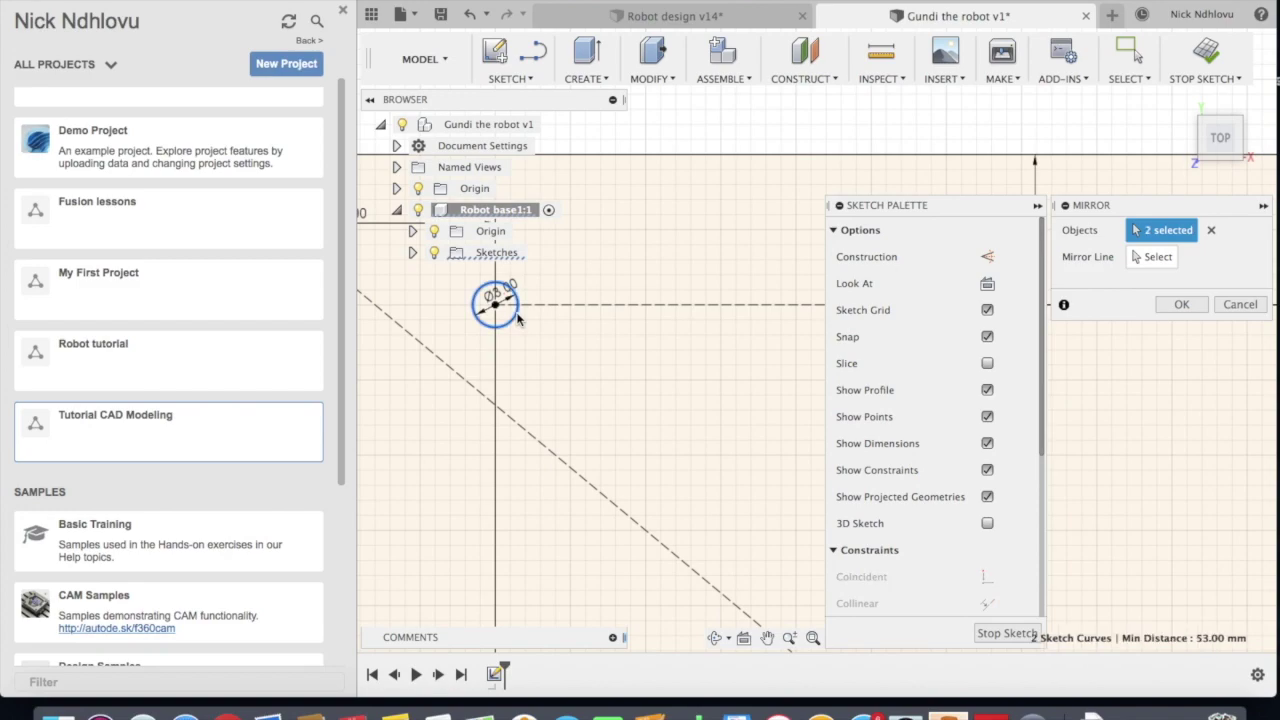
{"action": "scroll", "coordinate": [720, 240], "scroll_direction": "down", "scroll_amount": 3}
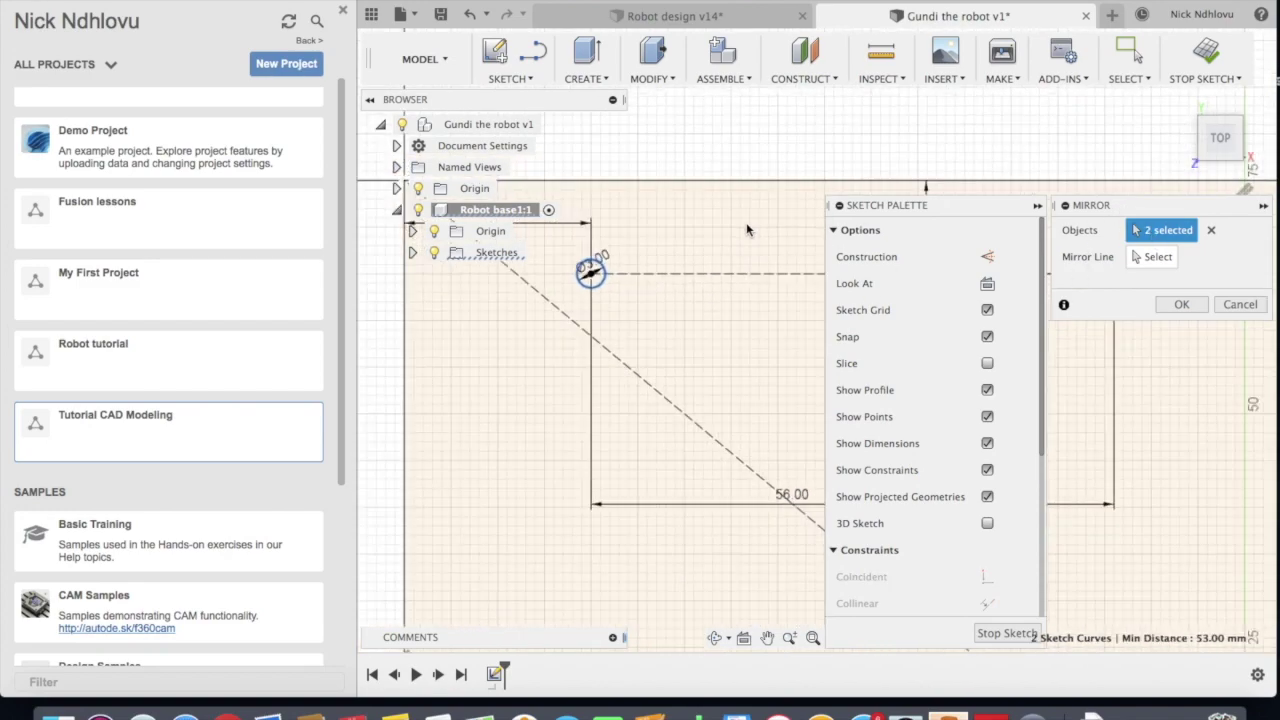
{"action": "left_click", "coordinate": [1155, 257]}
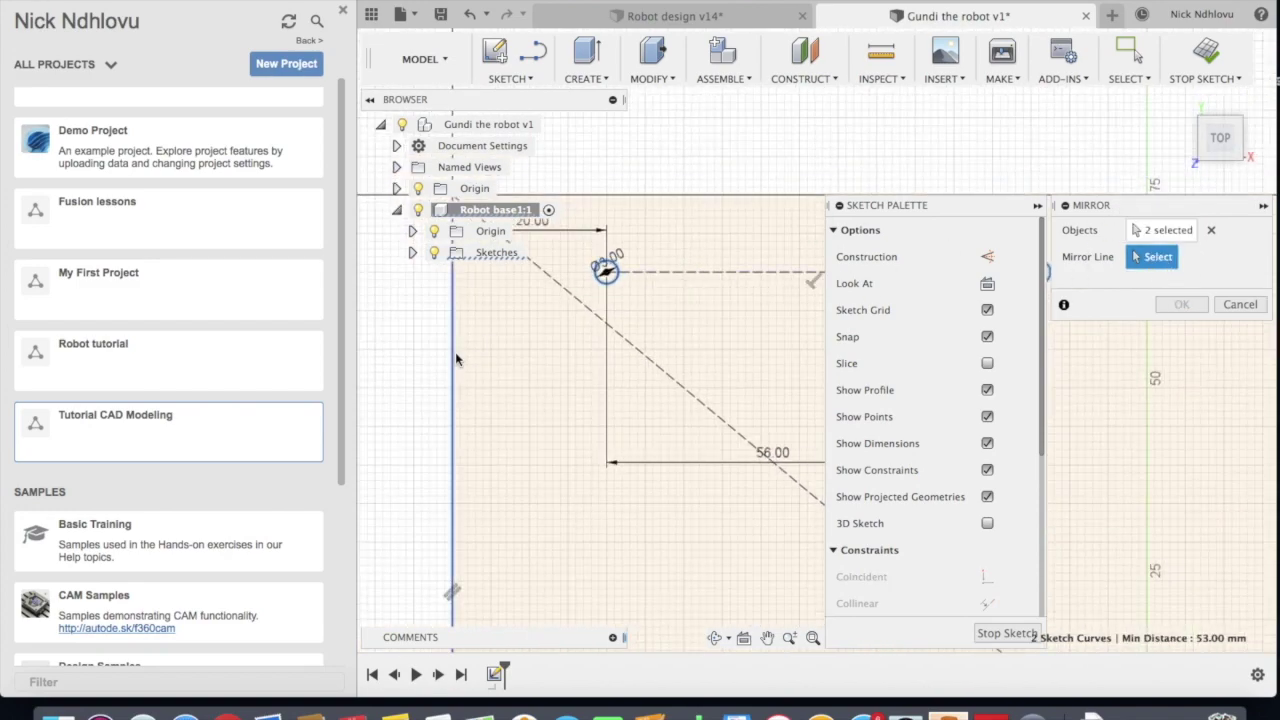
{"action": "scroll", "coordinate": [455, 352], "scroll_direction": "down", "scroll_amount": 3}
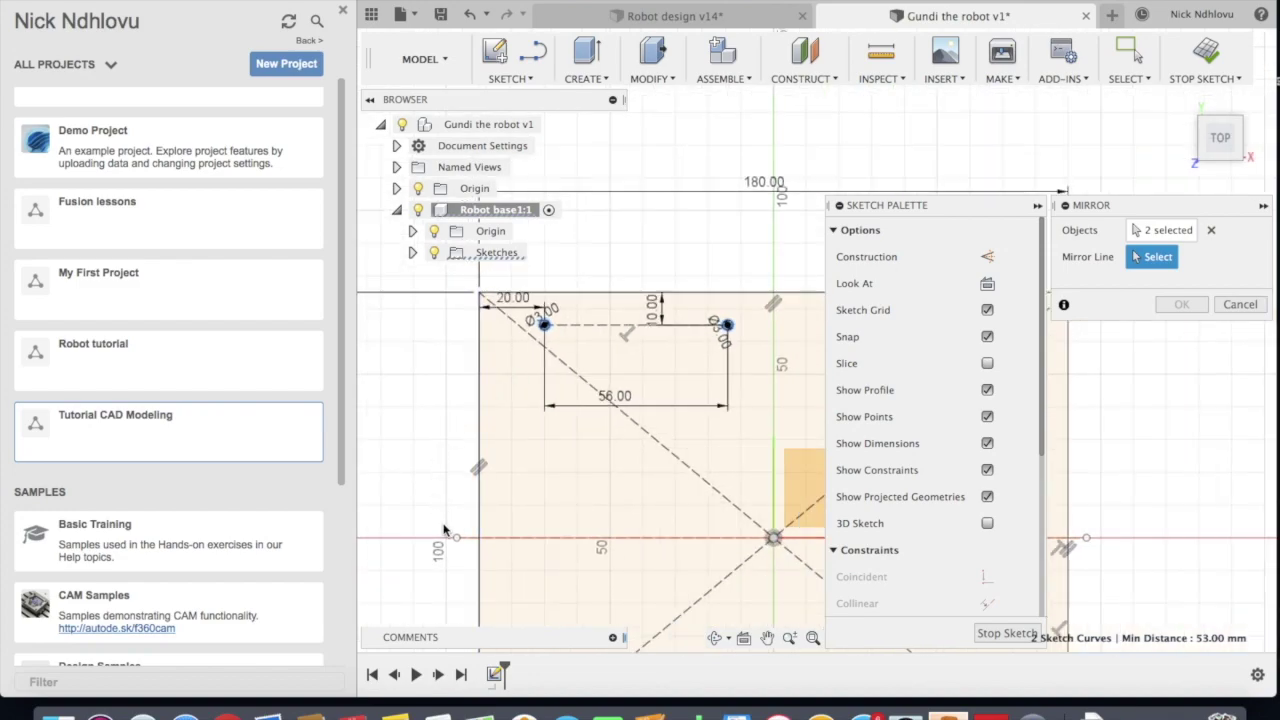
{"action": "scroll", "coordinate": [445, 500], "scroll_direction": "up", "scroll_amount": 3}
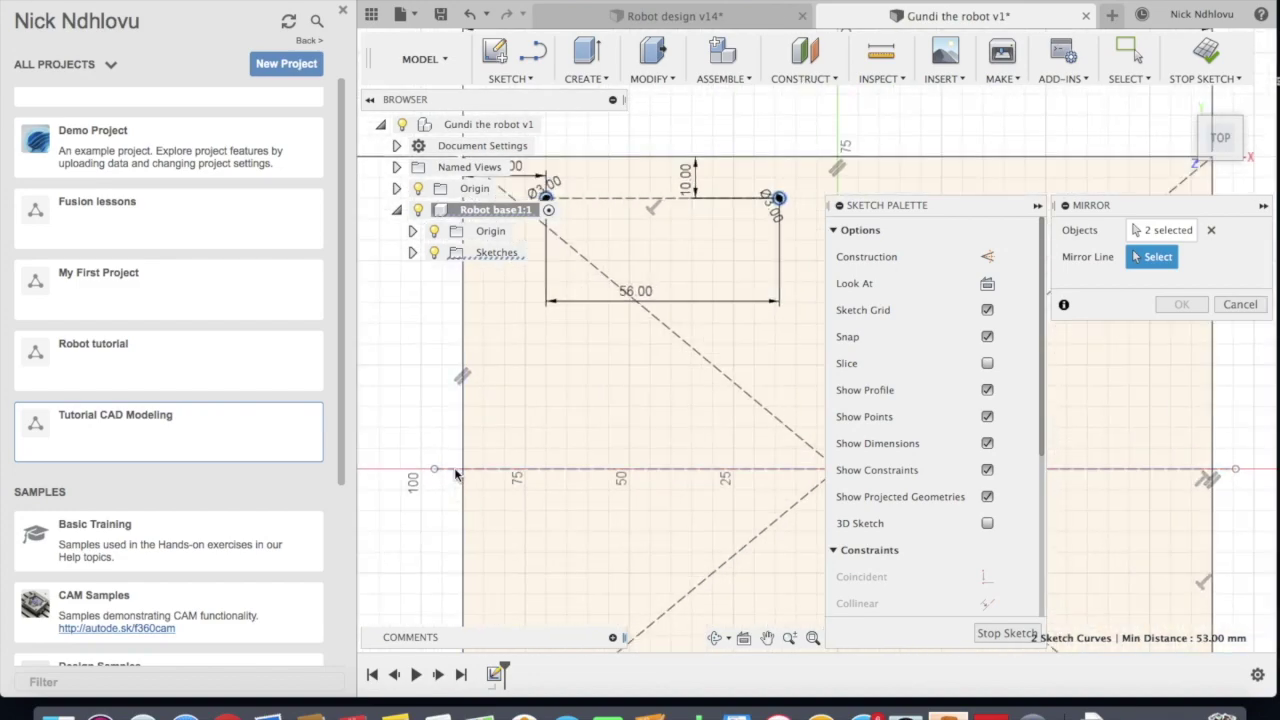
{"action": "left_click", "coordinate": [456, 467]}
{"action": "scroll", "coordinate": [494, 364], "scroll_direction": "down", "scroll_amount": 3}
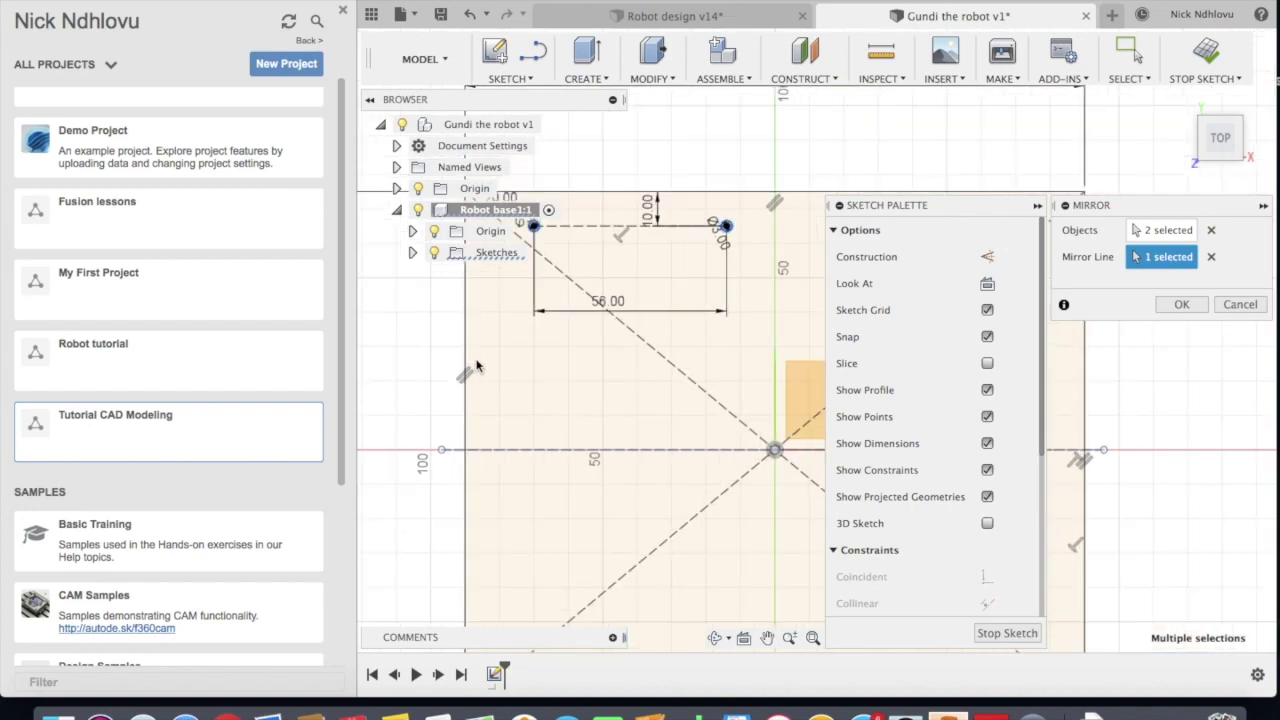
{"action": "scroll", "coordinate": [637, 552], "scroll_direction": "up", "scroll_amount": 3}
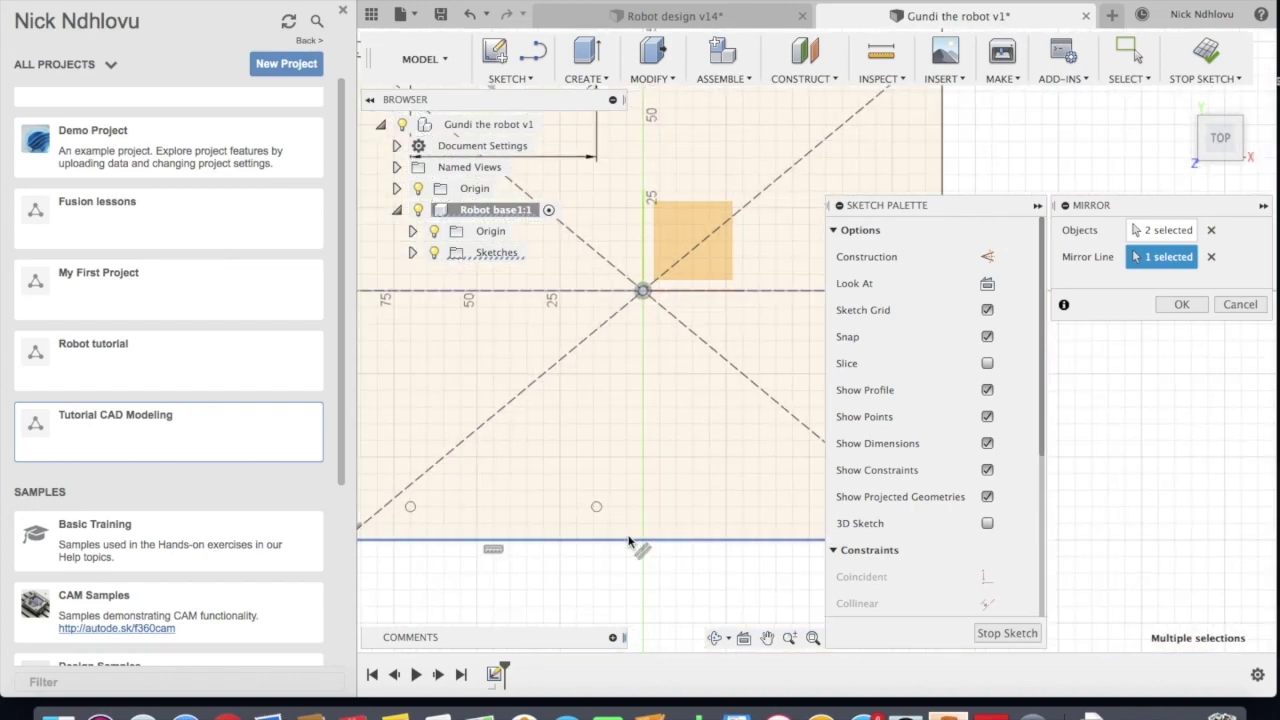
{"action": "left_click", "coordinate": [1178, 306]}
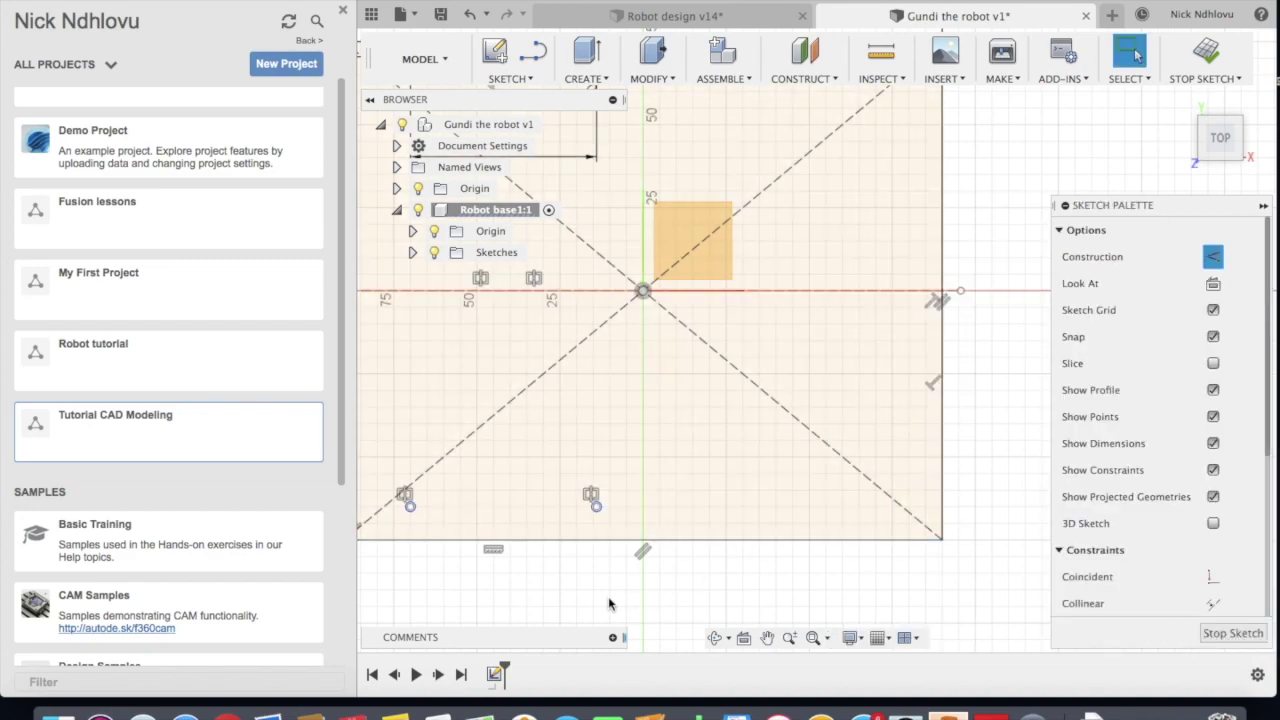
{"action": "scroll", "coordinate": [403, 498], "scroll_direction": "up", "scroll_amount": 3}
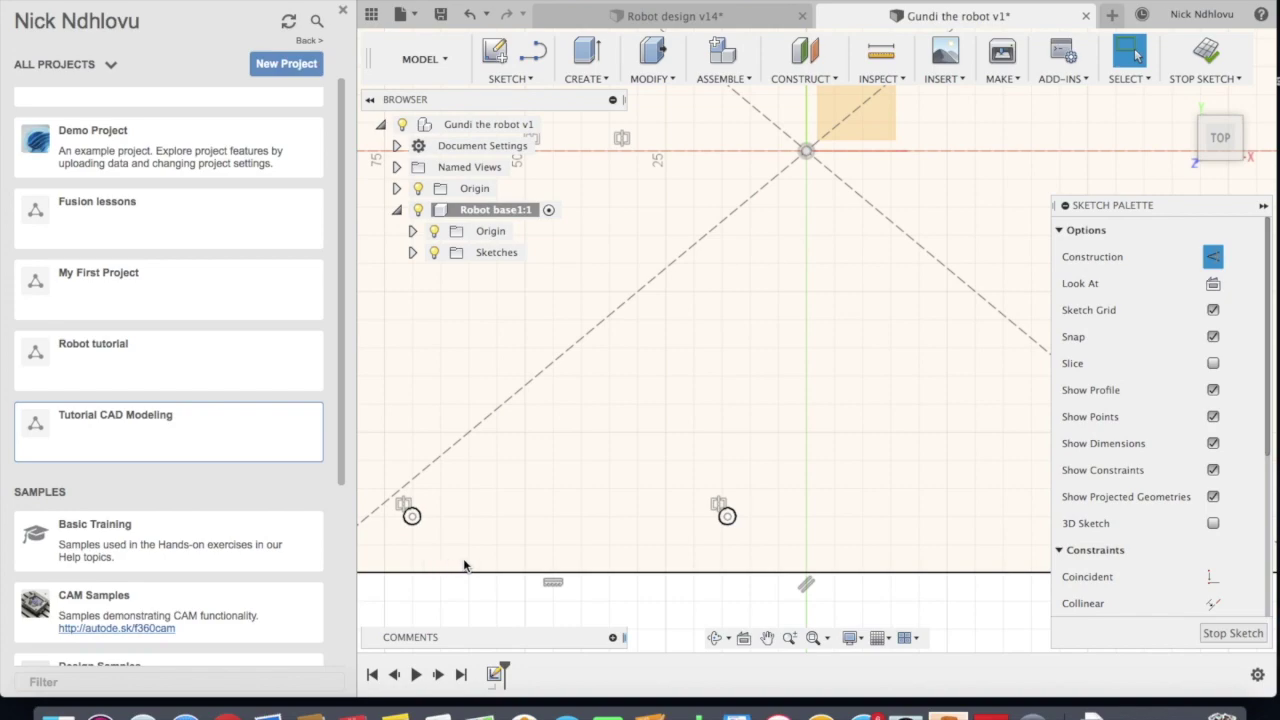
{"action": "scroll", "coordinate": [654, 530], "scroll_direction": "down", "scroll_amount": 2}
{"action": "scroll", "coordinate": [654, 530], "scroll_direction": "down", "scroll_amount": 2}
{"action": "scroll", "coordinate": [654, 535], "scroll_direction": "down", "scroll_amount": 1}
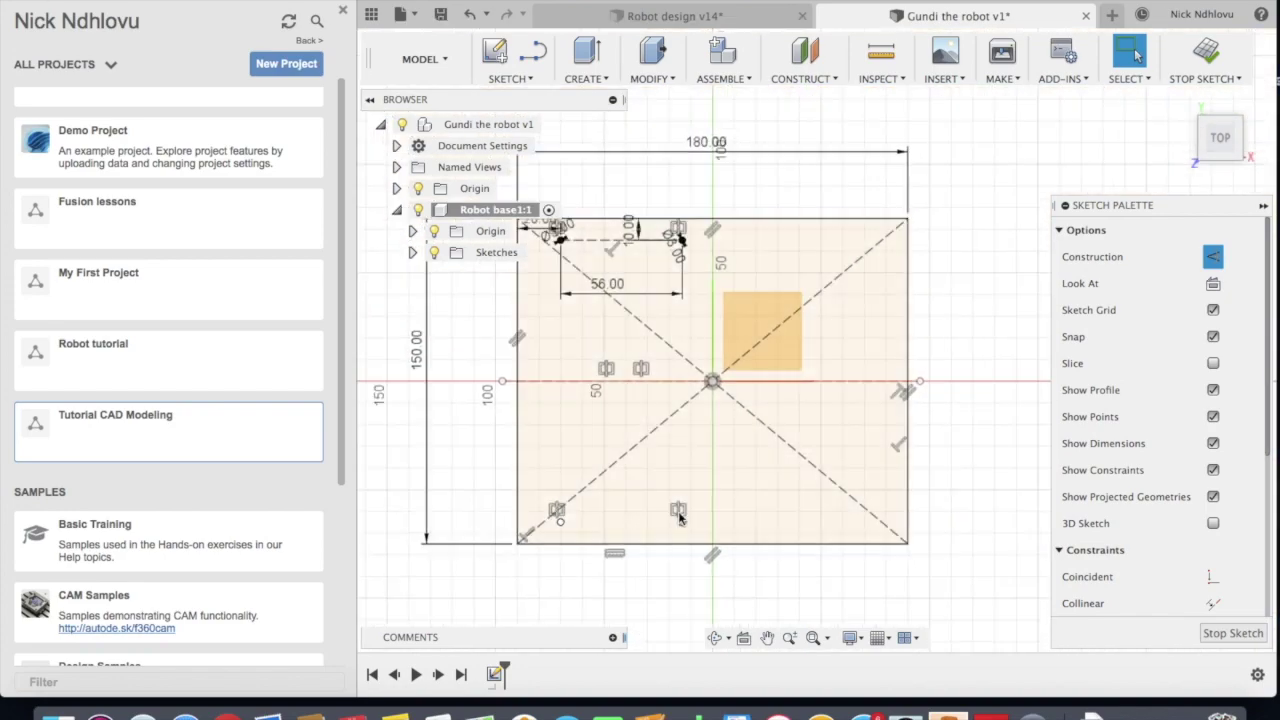
Examine the original and mirrored 3 mm circles relative to the horizontal construction line and the rectangle's empty right half
{"action": "scroll", "coordinate": [676, 252], "scroll_direction": "up", "scroll_amount": 2}
{"action": "scroll", "coordinate": [690, 255], "scroll_direction": "down", "scroll_amount": 3}
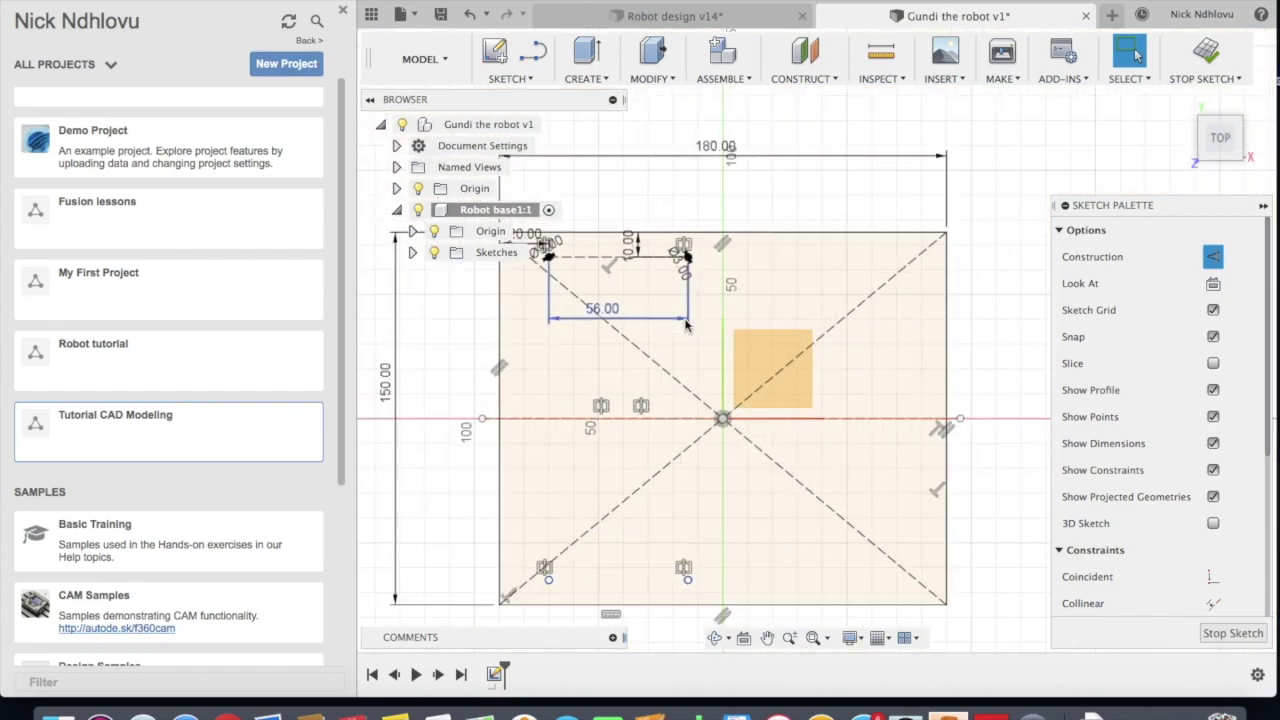
{"action": "scroll", "coordinate": [660, 370], "scroll_direction": "up", "scroll_amount": 2}
{"action": "scroll", "coordinate": [662, 385], "scroll_direction": "down", "scroll_amount": 2}
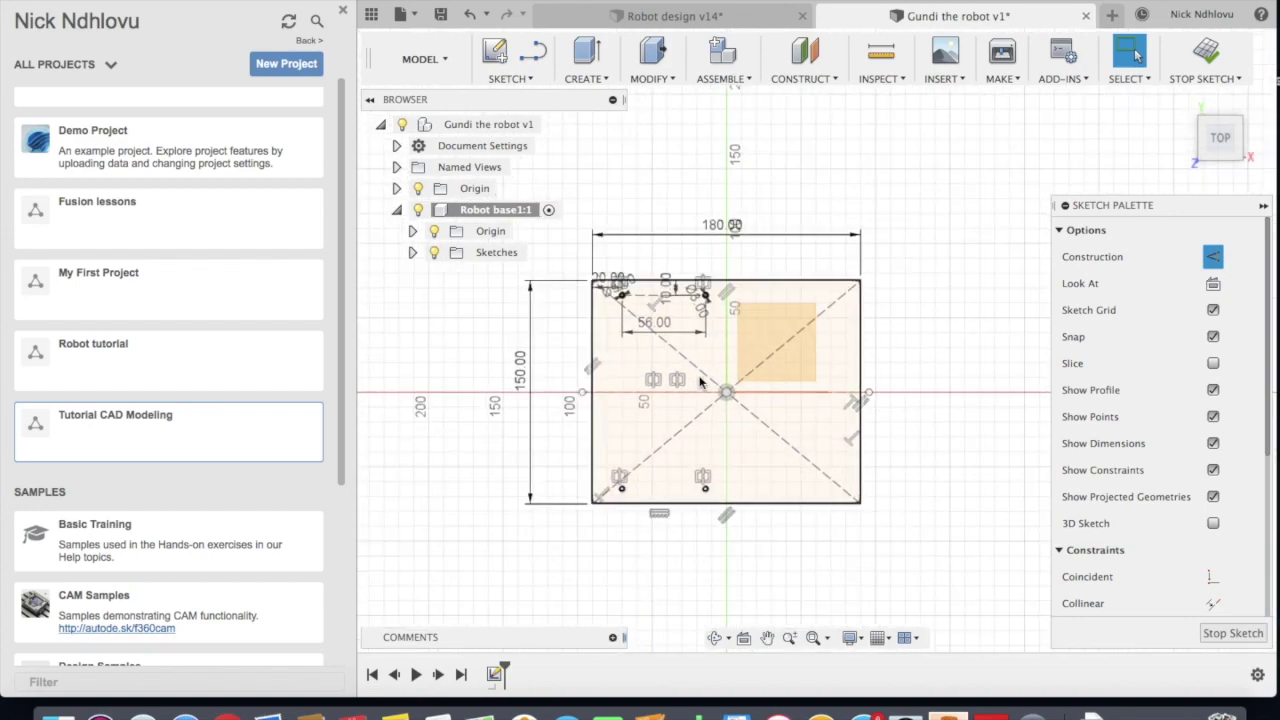
{"action": "scroll", "coordinate": [755, 215], "scroll_direction": "up", "scroll_amount": 3}
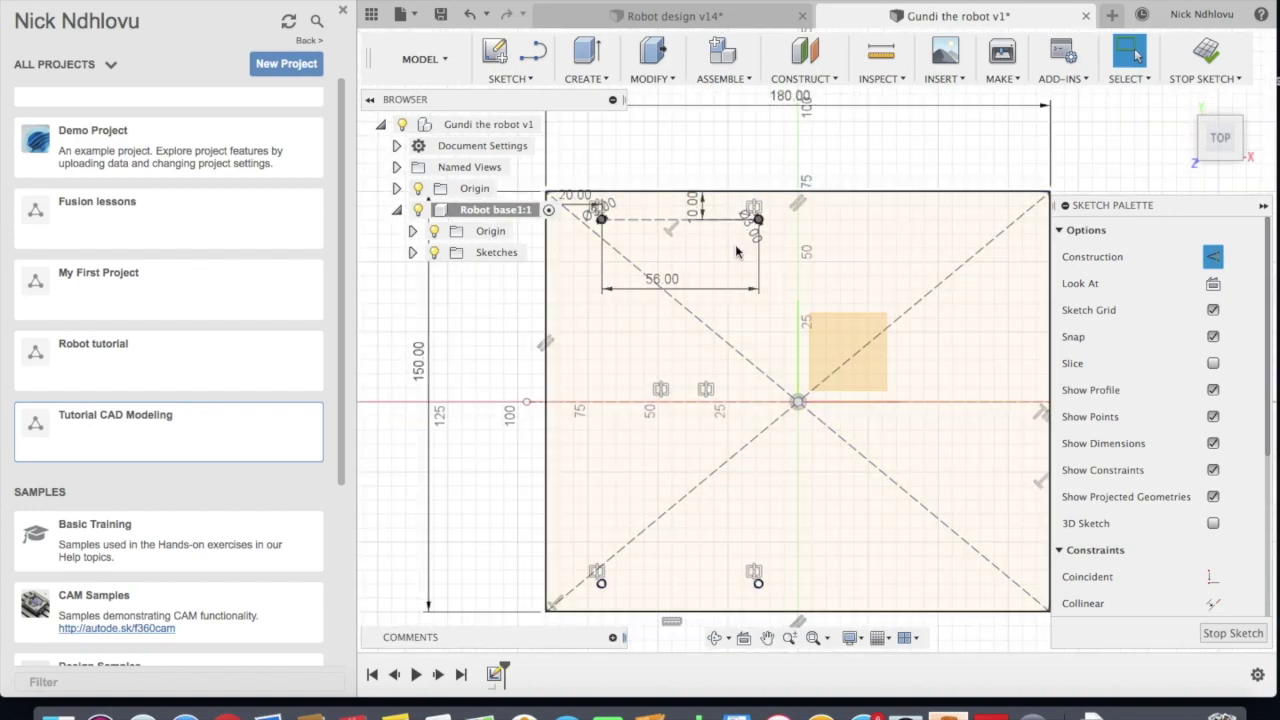
{"action": "scroll", "coordinate": [630, 310], "scroll_direction": "up", "scroll_amount": 2}
{"action": "scroll", "coordinate": [636, 314], "scroll_direction": "down", "scroll_amount": 3}
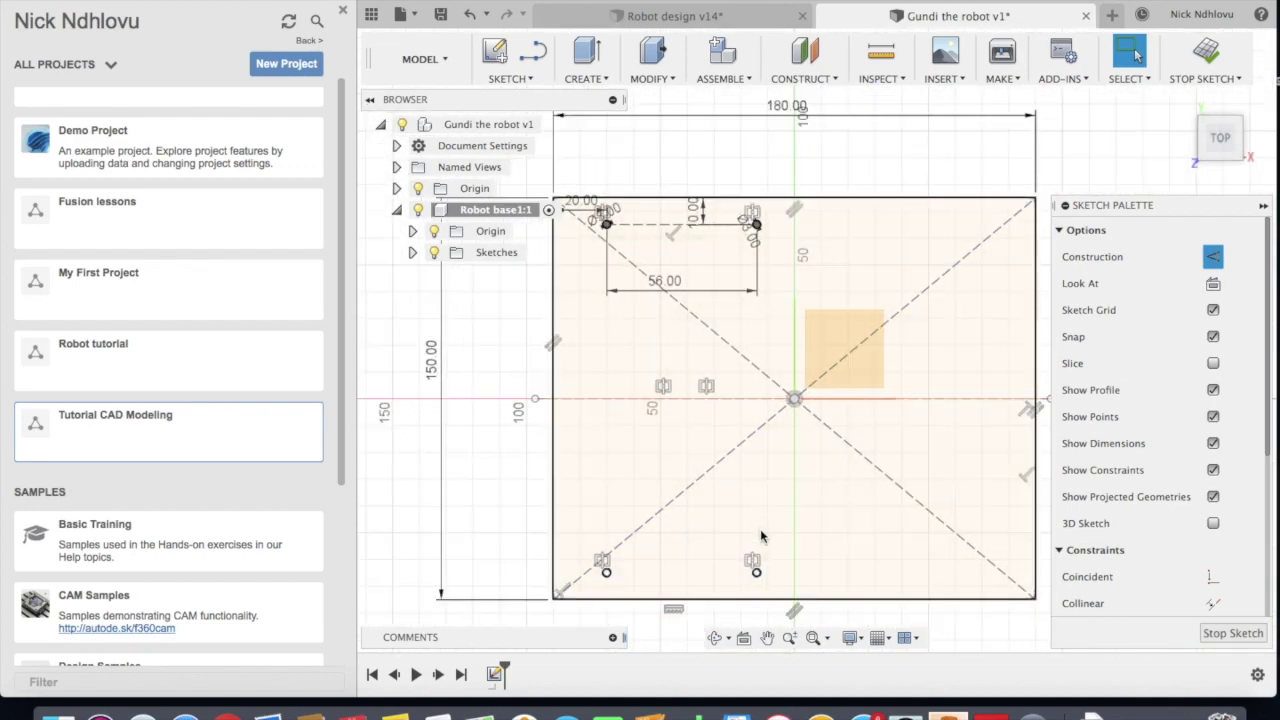
{"action": "scroll", "coordinate": [770, 594], "scroll_direction": "up", "scroll_amount": 2}
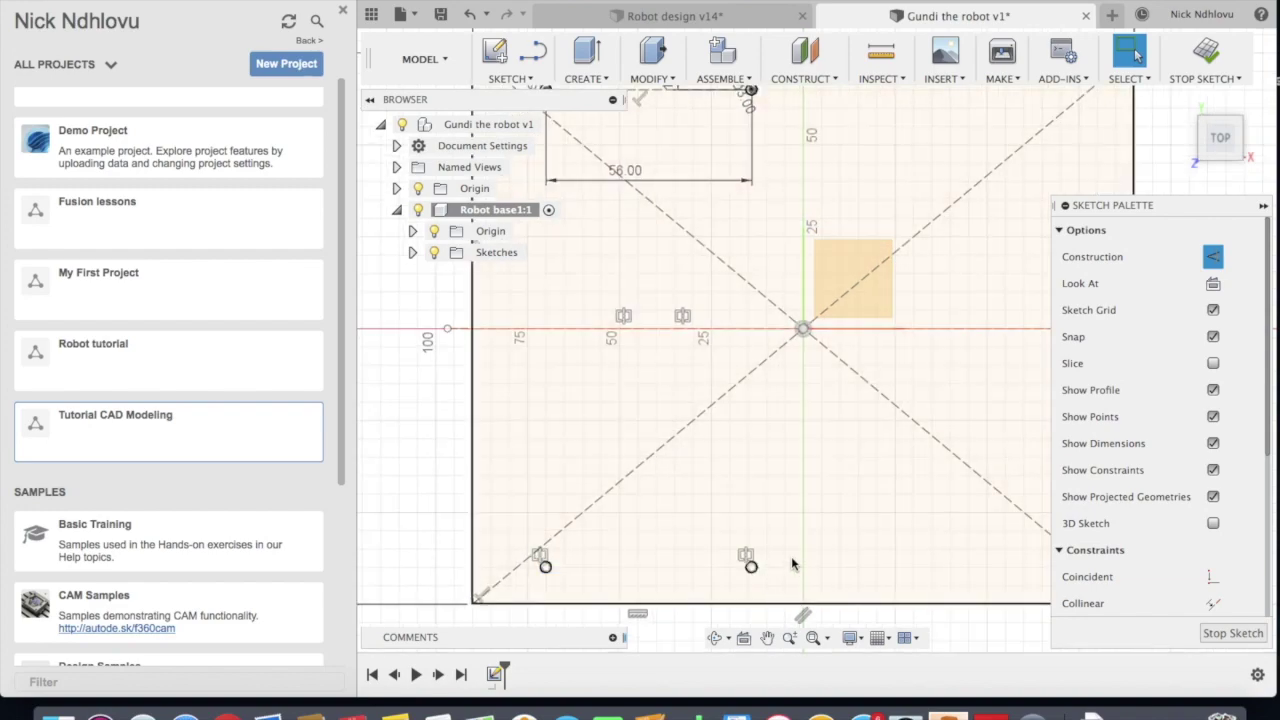
{"action": "scroll", "coordinate": [593, 481], "scroll_direction": "down", "scroll_amount": 2}
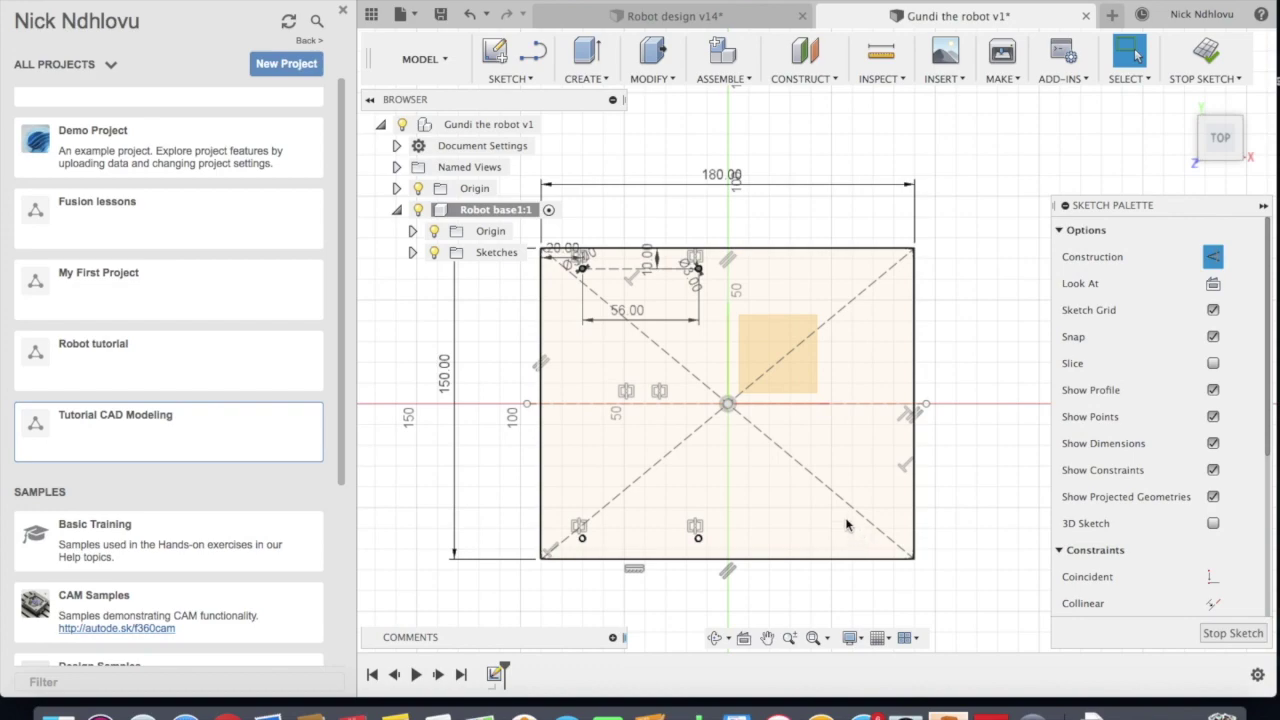
{"action": "scroll", "coordinate": [843, 366], "scroll_direction": "up", "scroll_amount": 2}
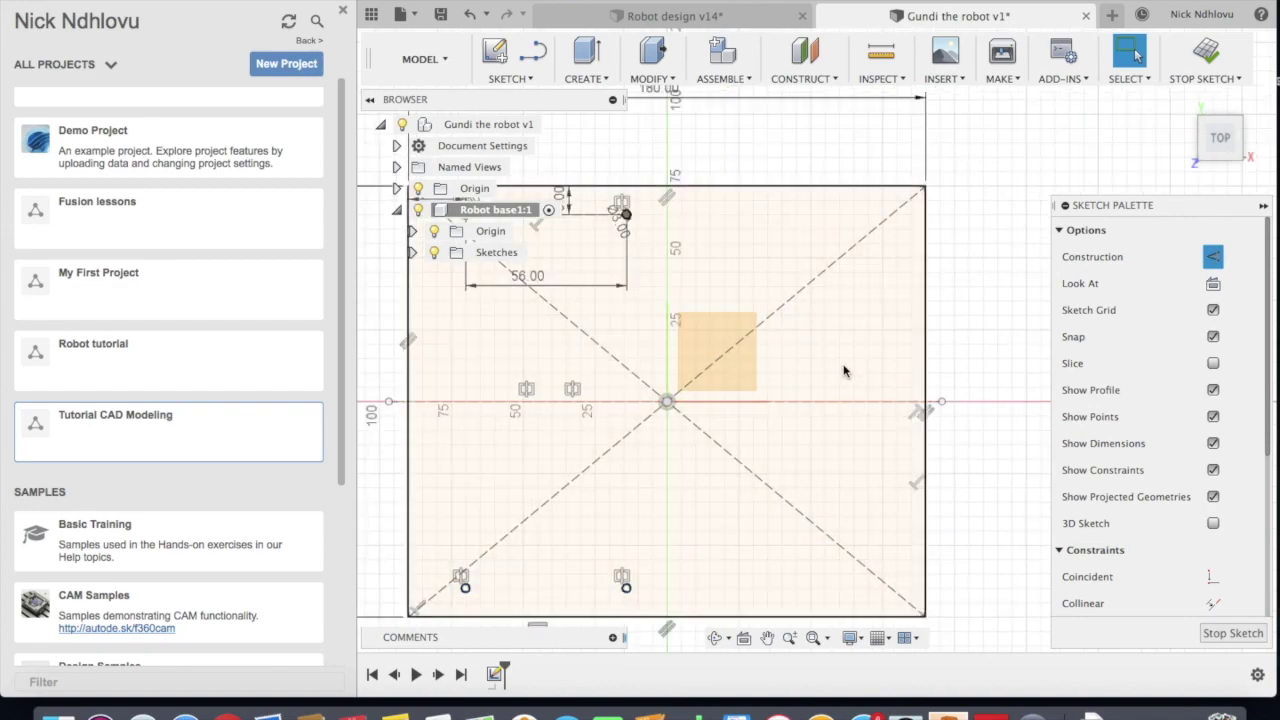
{"action": "scroll", "coordinate": [848, 434], "scroll_direction": "up", "scroll_amount": 2}
{"action": "scroll", "coordinate": [848, 430], "scroll_direction": "down", "scroll_amount": 4}
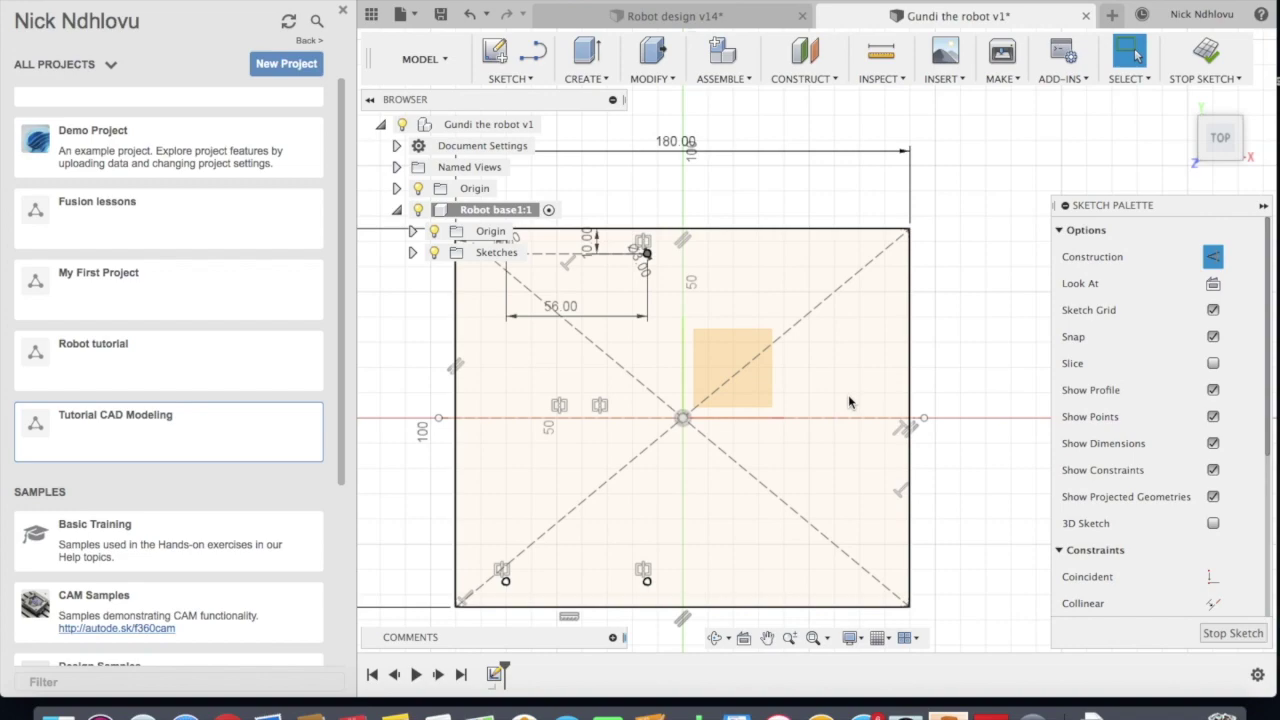
{"action": "type", "text": "s"}
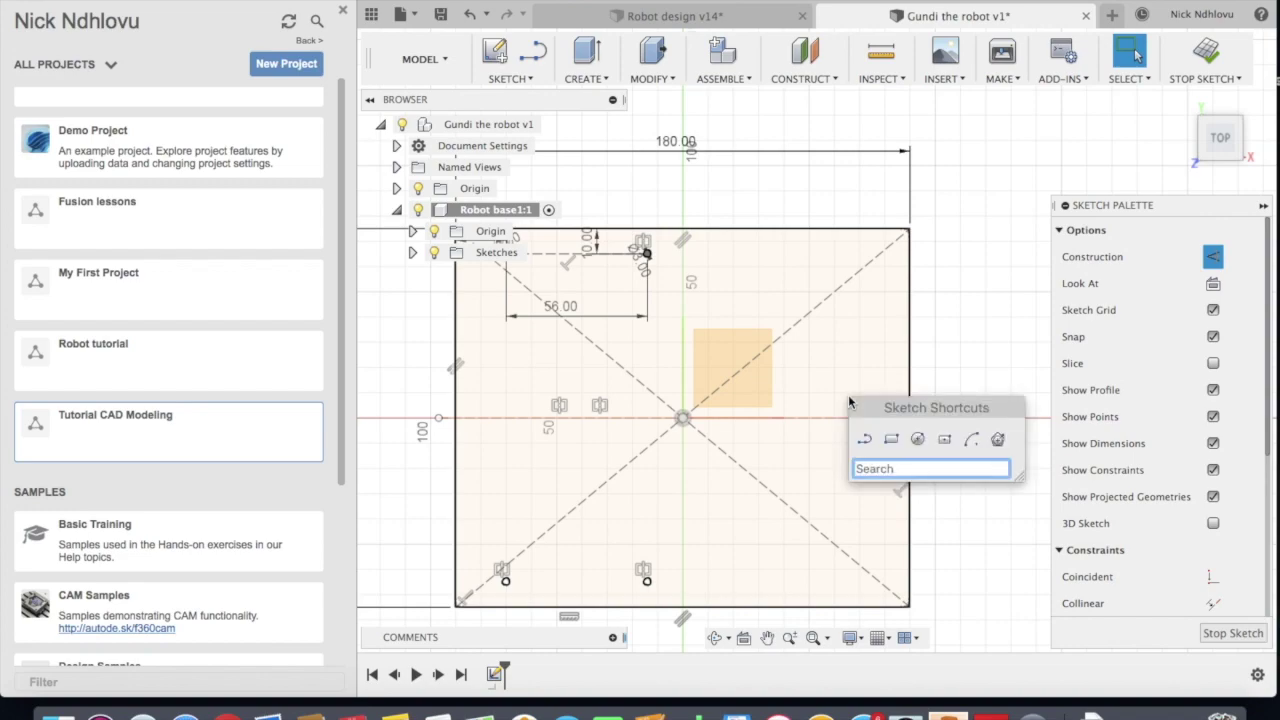
{"action": "type", "text": "line"}
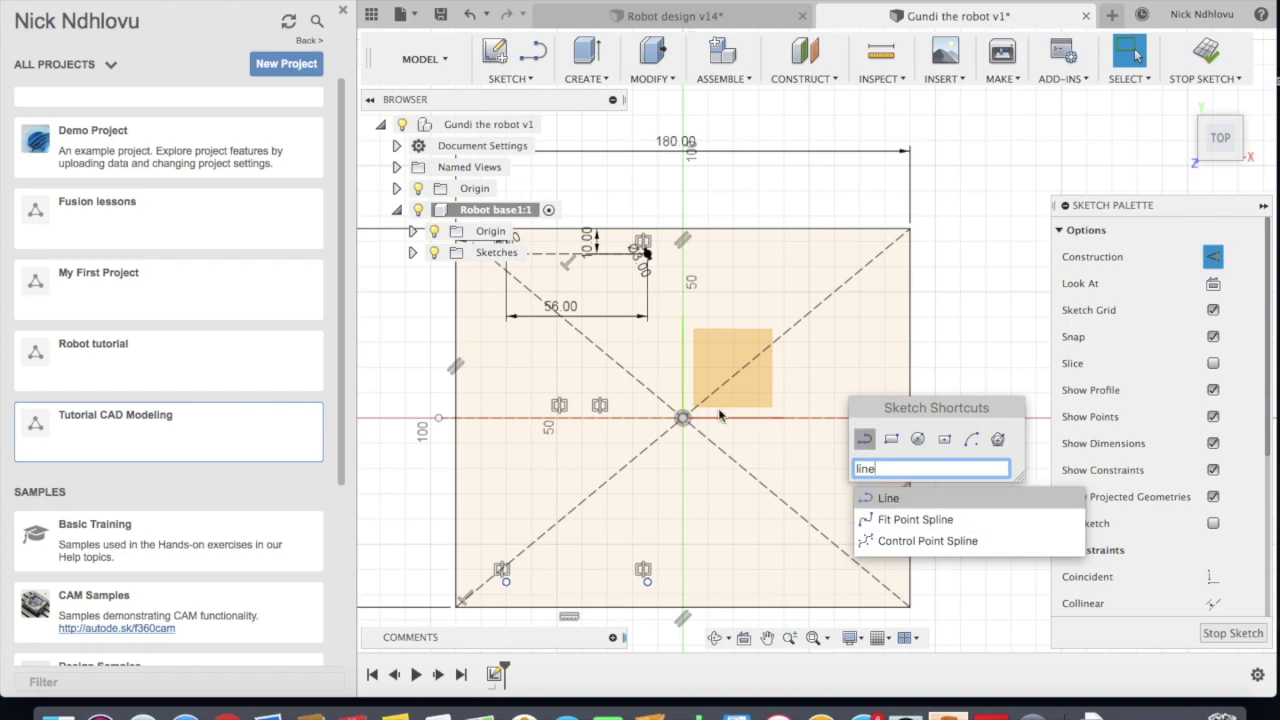
{"action": "left_click", "coordinate": [789, 362]}
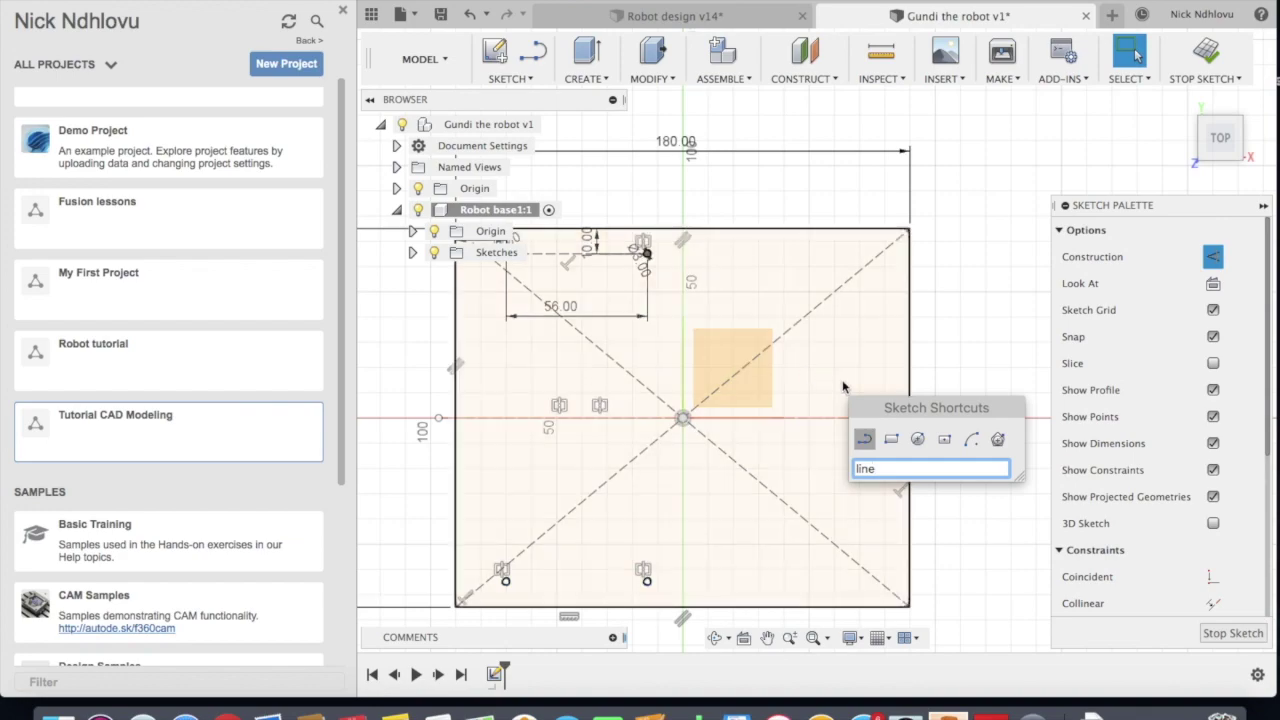
{"action": "left_click", "coordinate": [968, 316]}
Sketch a vertical construction line across the horizontal construction line, just inside the rectangle's right edge
{"action": "scroll", "coordinate": [900, 540], "scroll_direction": "up", "scroll_amount": 3}
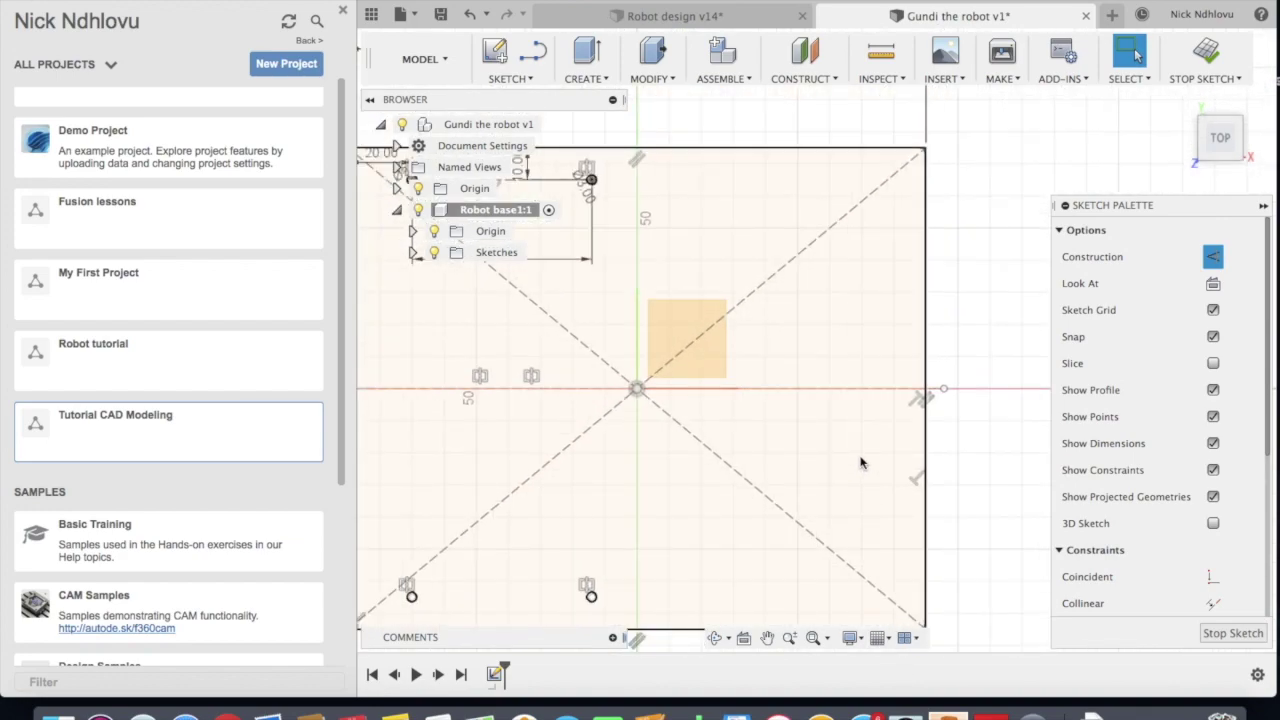
{"action": "key", "text": "l"}
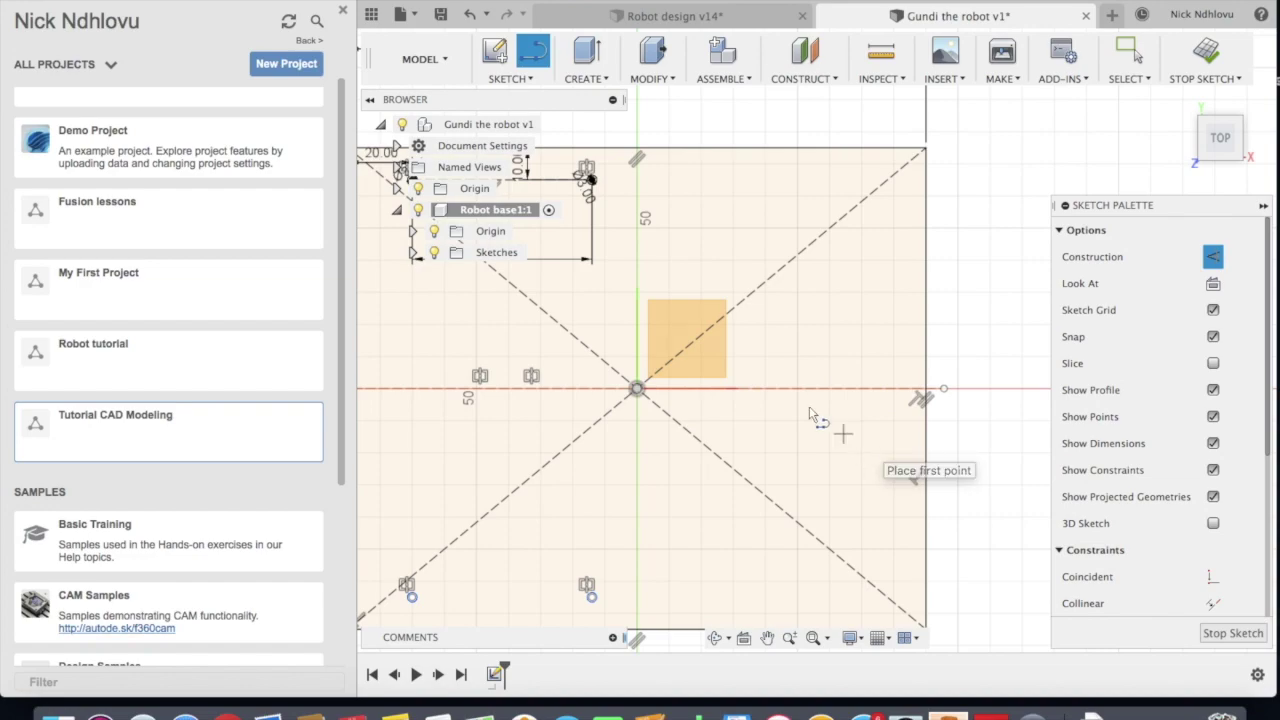
{"action": "scroll", "coordinate": [822, 384], "scroll_direction": "down", "scroll_amount": 3}
{"action": "scroll", "coordinate": [824, 385], "scroll_direction": "up", "scroll_amount": 1}
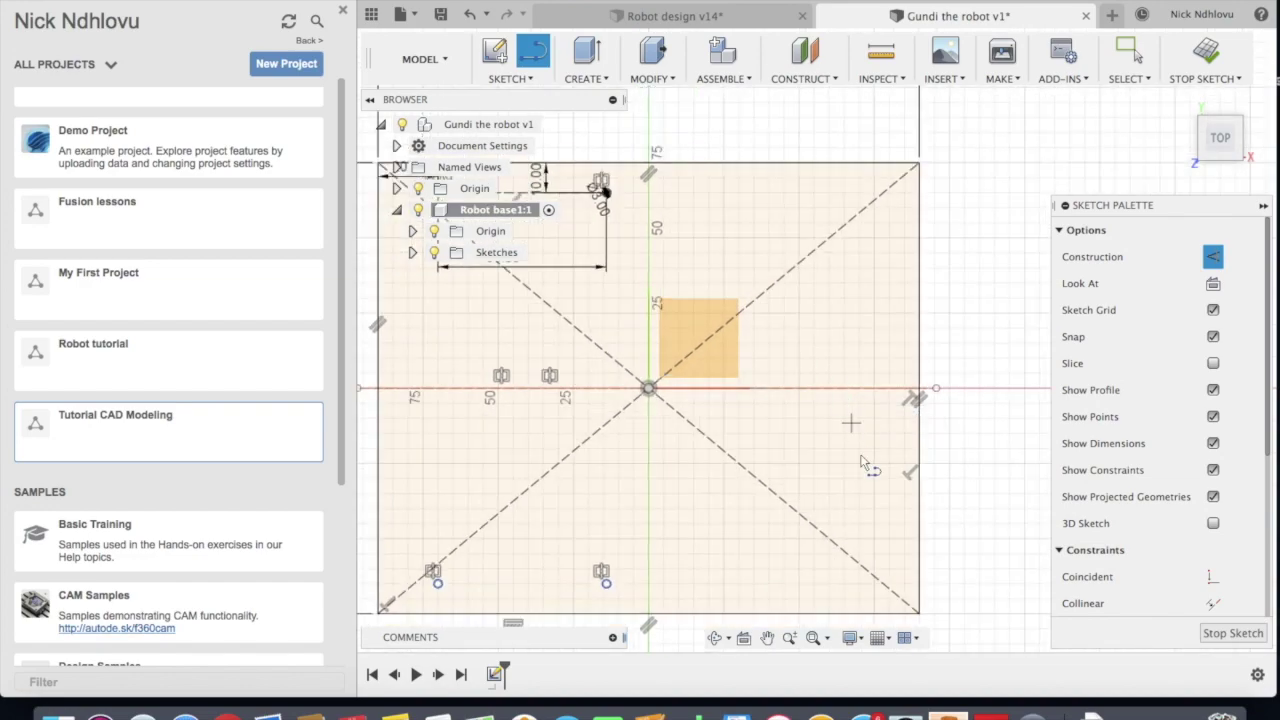
{"action": "scroll", "coordinate": [874, 374], "scroll_direction": "down", "scroll_amount": 1}
{"action": "scroll", "coordinate": [880, 400], "scroll_direction": "down", "scroll_amount": 2}
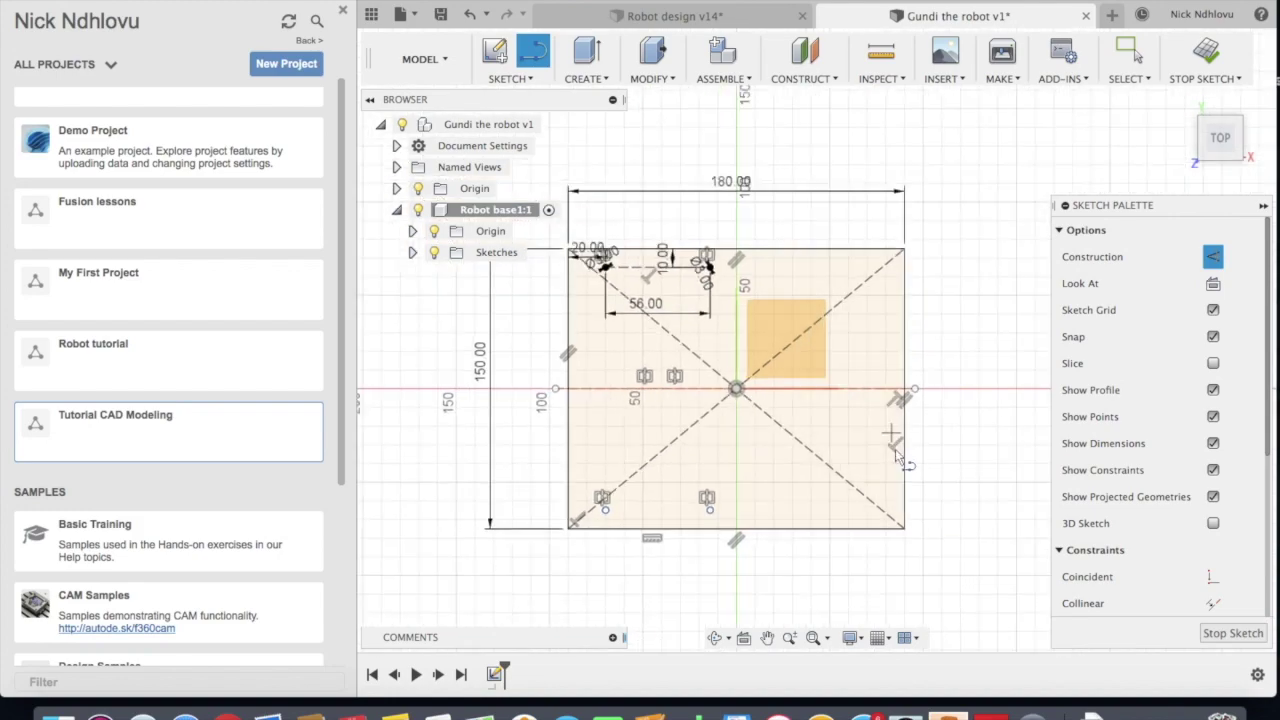
{"action": "scroll", "coordinate": [855, 375], "scroll_direction": "up", "scroll_amount": 1}
{"action": "scroll", "coordinate": [883, 460], "scroll_direction": "up", "scroll_amount": 2}
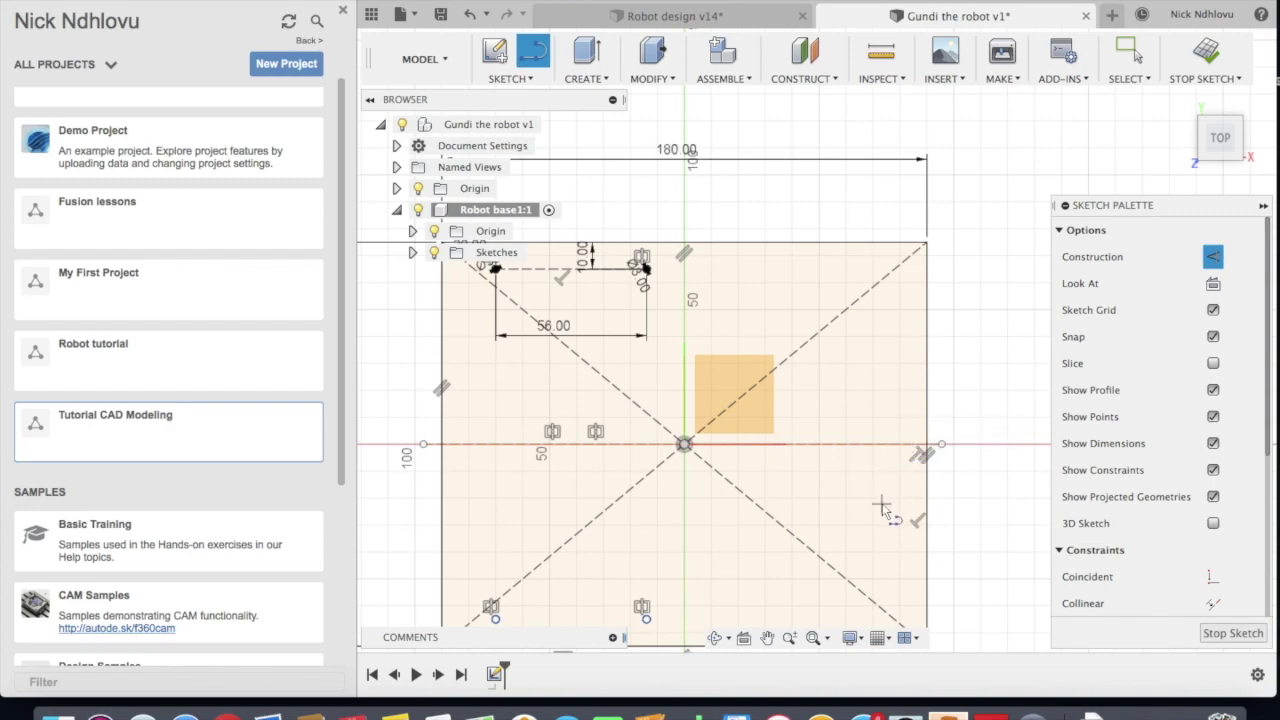
{"action": "scroll", "coordinate": [958, 388], "scroll_direction": "down", "scroll_amount": 3}
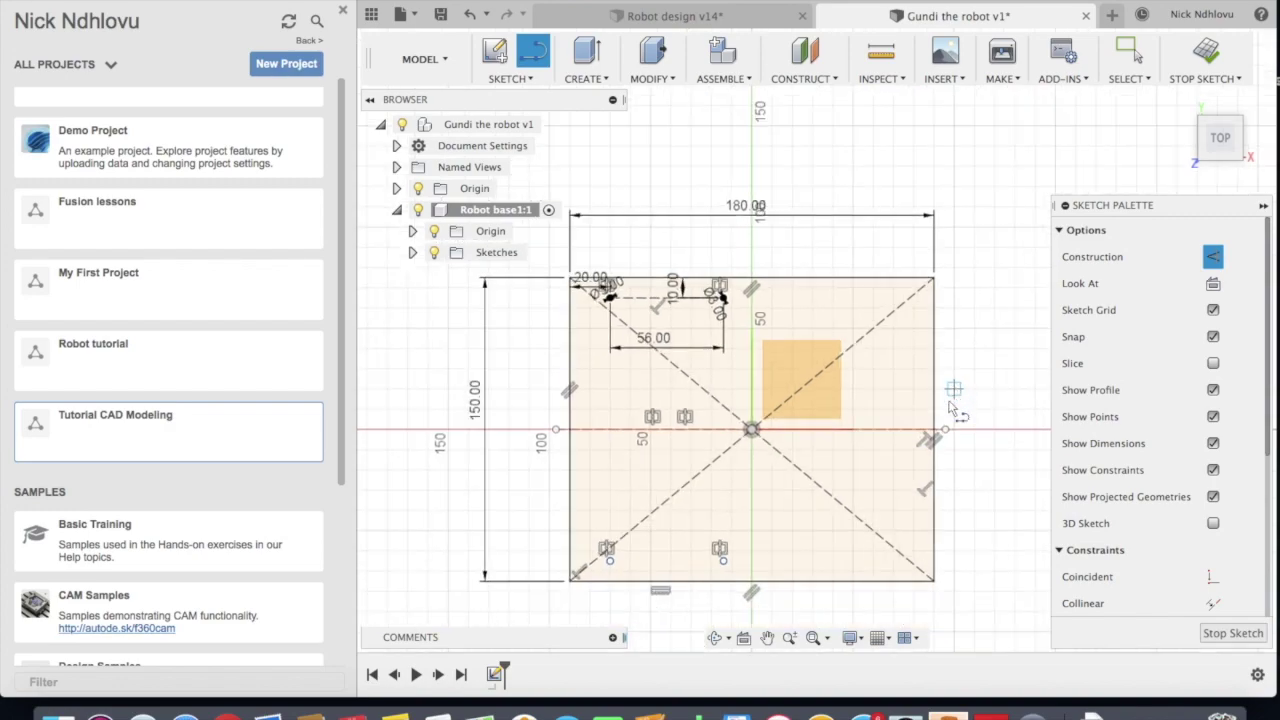
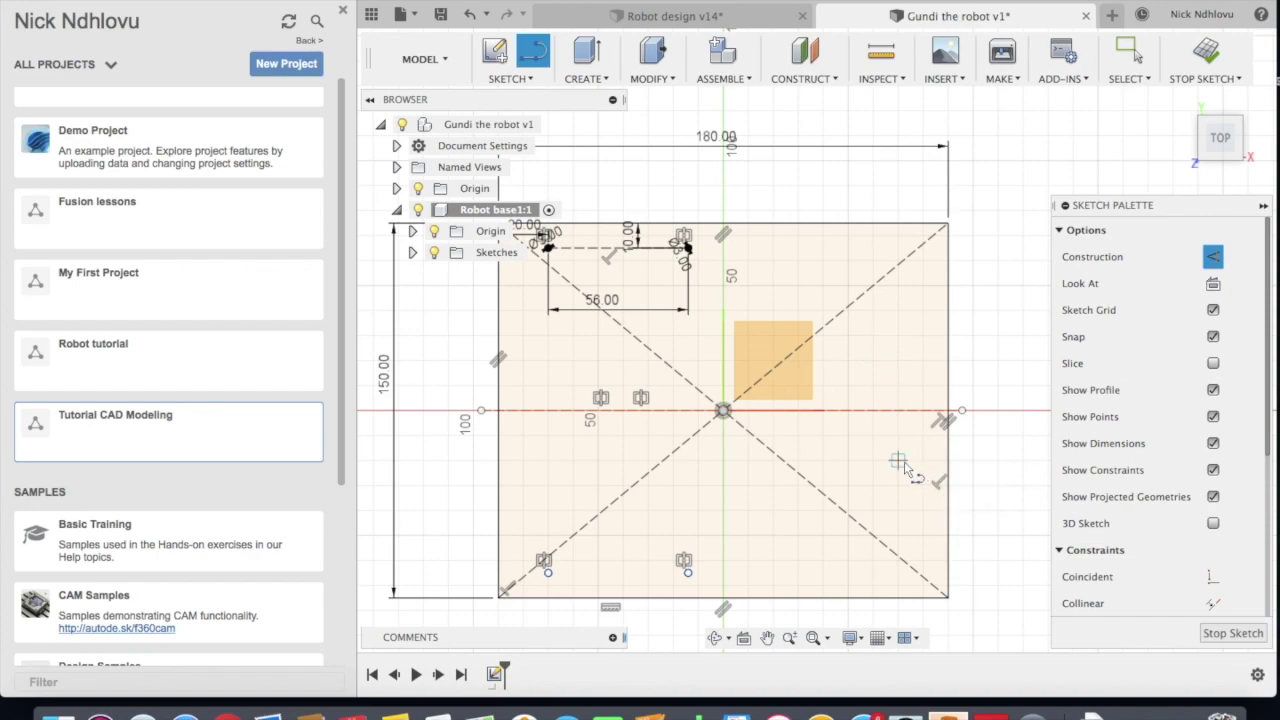
{"action": "scroll", "coordinate": [900, 462], "scroll_direction": "up", "scroll_amount": 4}
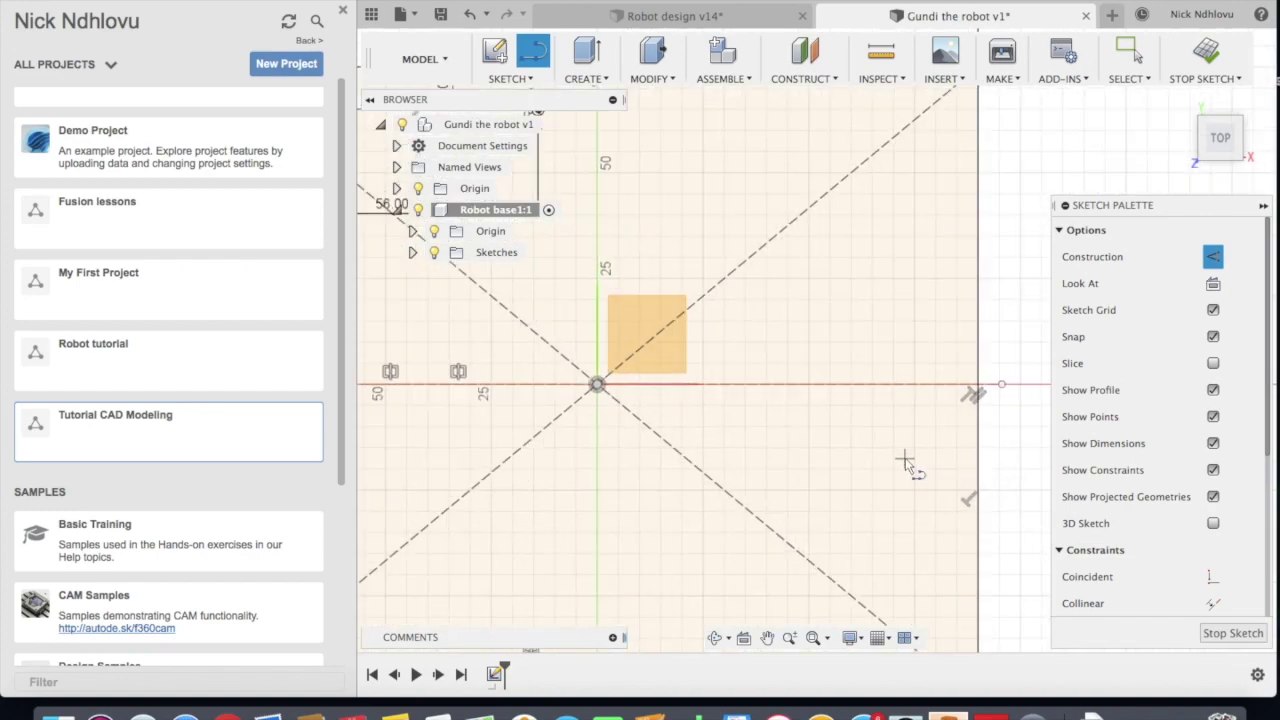
{"action": "scroll", "coordinate": [903, 462], "scroll_direction": "down", "scroll_amount": 2}
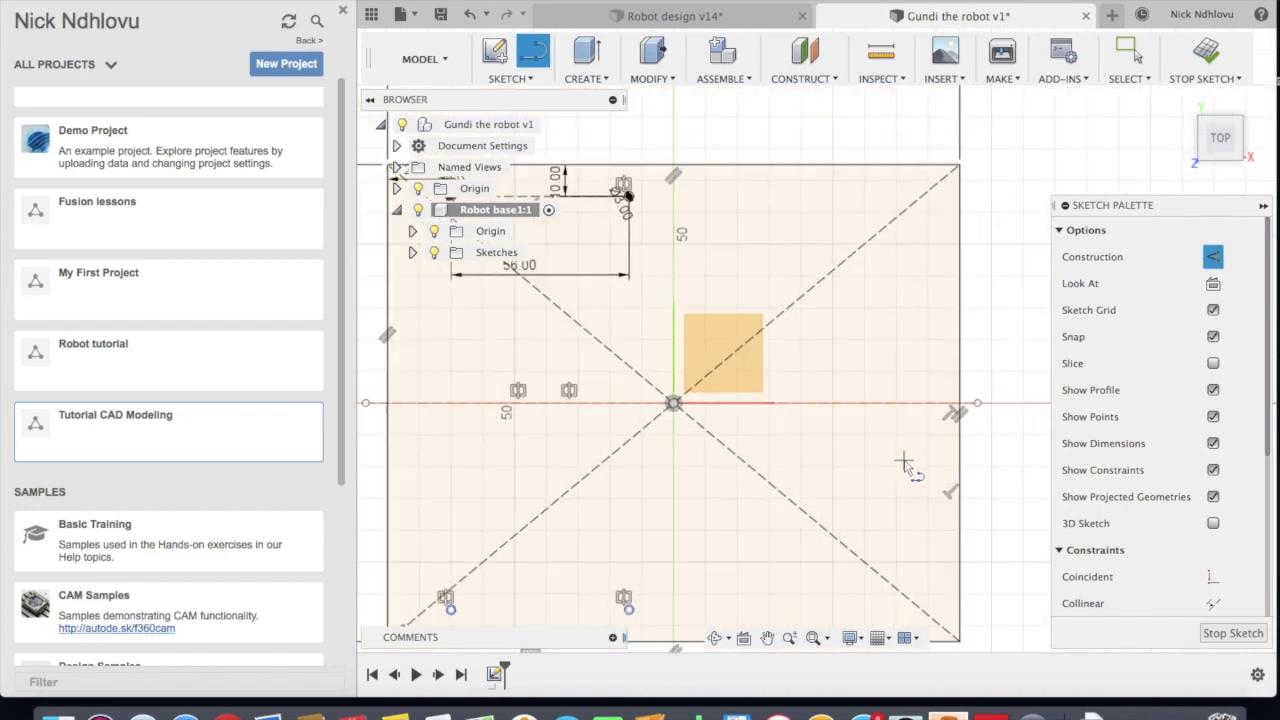
{"action": "scroll", "coordinate": [906, 440], "scroll_direction": "down", "scroll_amount": 3}
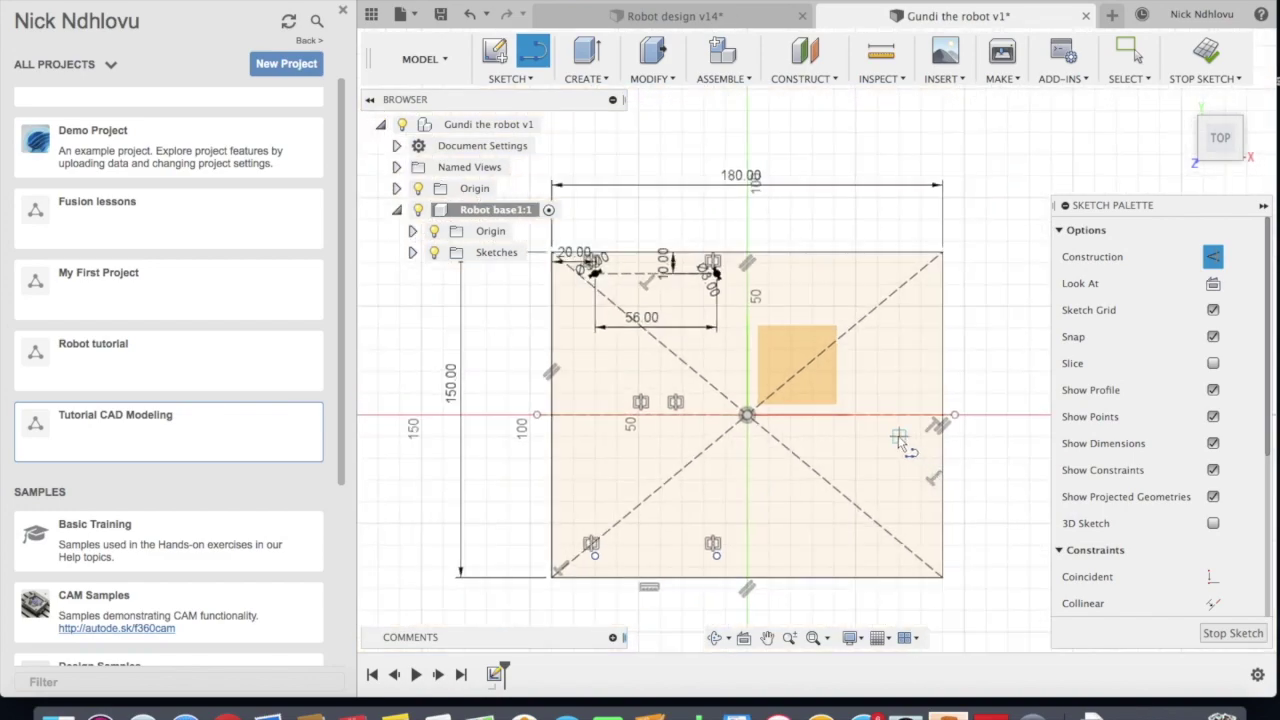
{"action": "scroll", "coordinate": [892, 442], "scroll_direction": "up", "scroll_amount": 3}
{"action": "scroll", "coordinate": [892, 442], "scroll_direction": "down", "scroll_amount": 2}
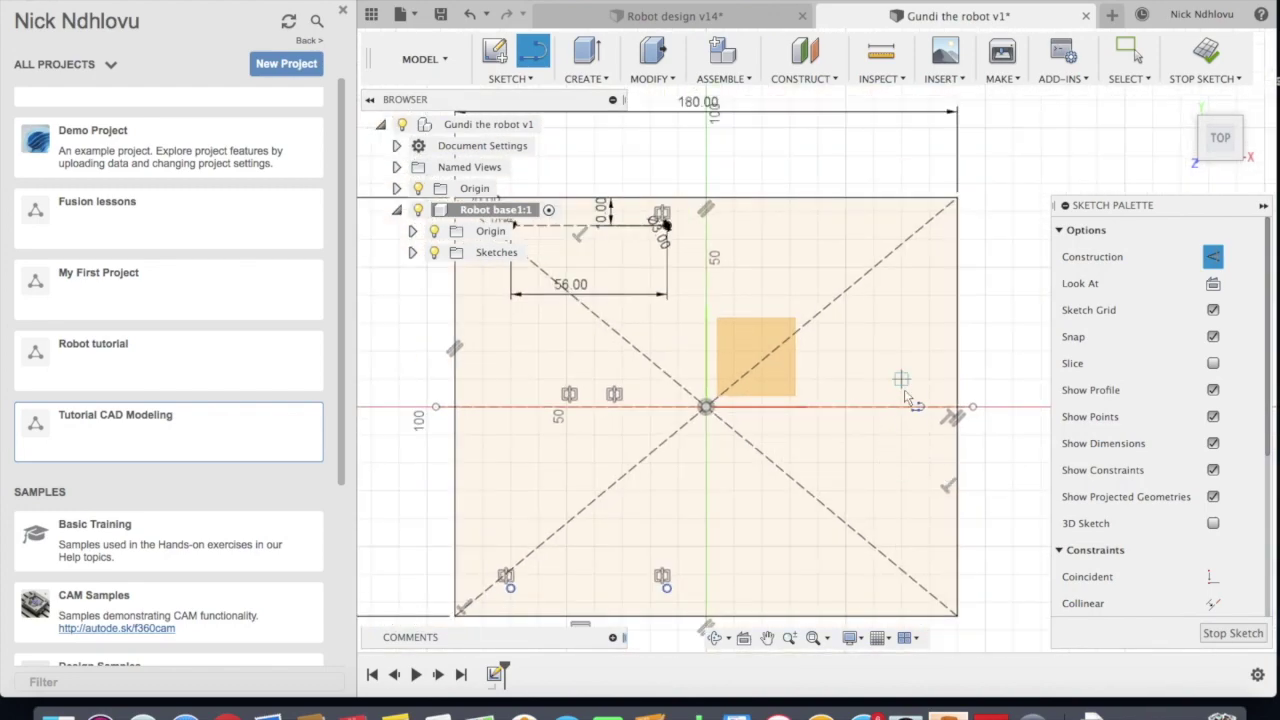
{"action": "scroll", "coordinate": [903, 446], "scroll_direction": "down", "scroll_amount": 1}
{"action": "scroll", "coordinate": [903, 446], "scroll_direction": "up", "scroll_amount": 3}
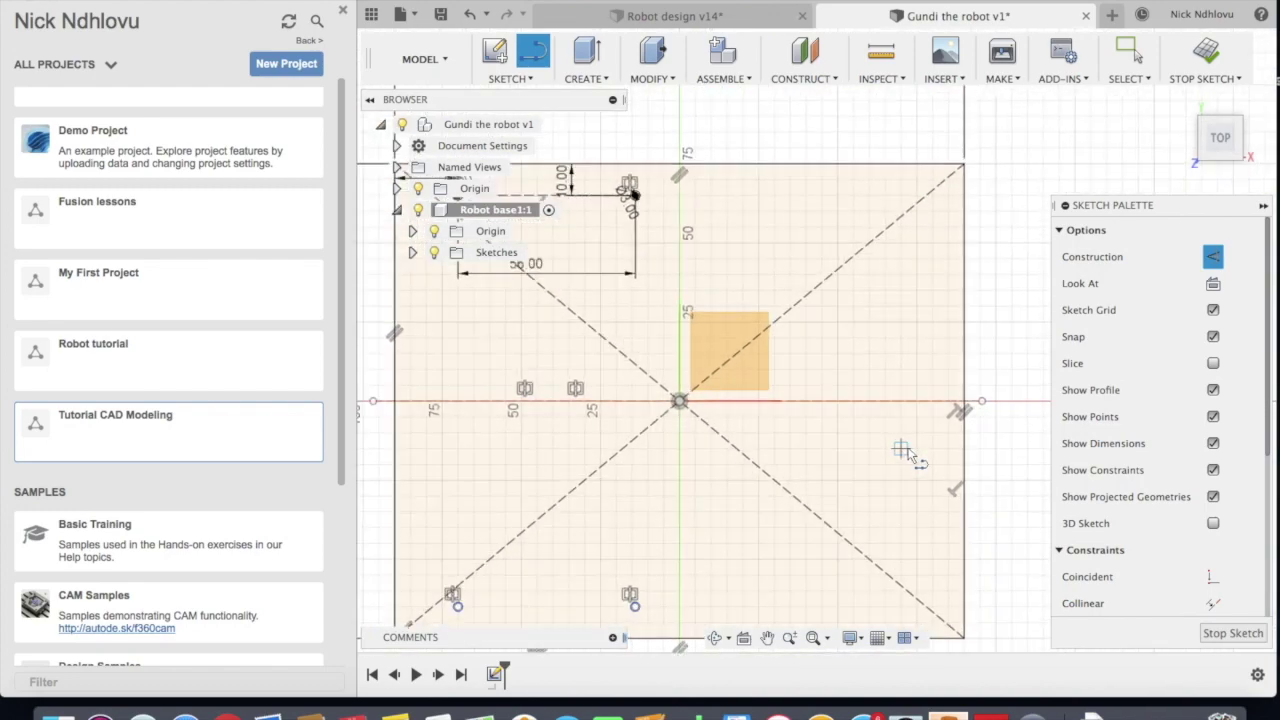
{"action": "scroll", "coordinate": [917, 443], "scroll_direction": "down", "scroll_amount": 2}
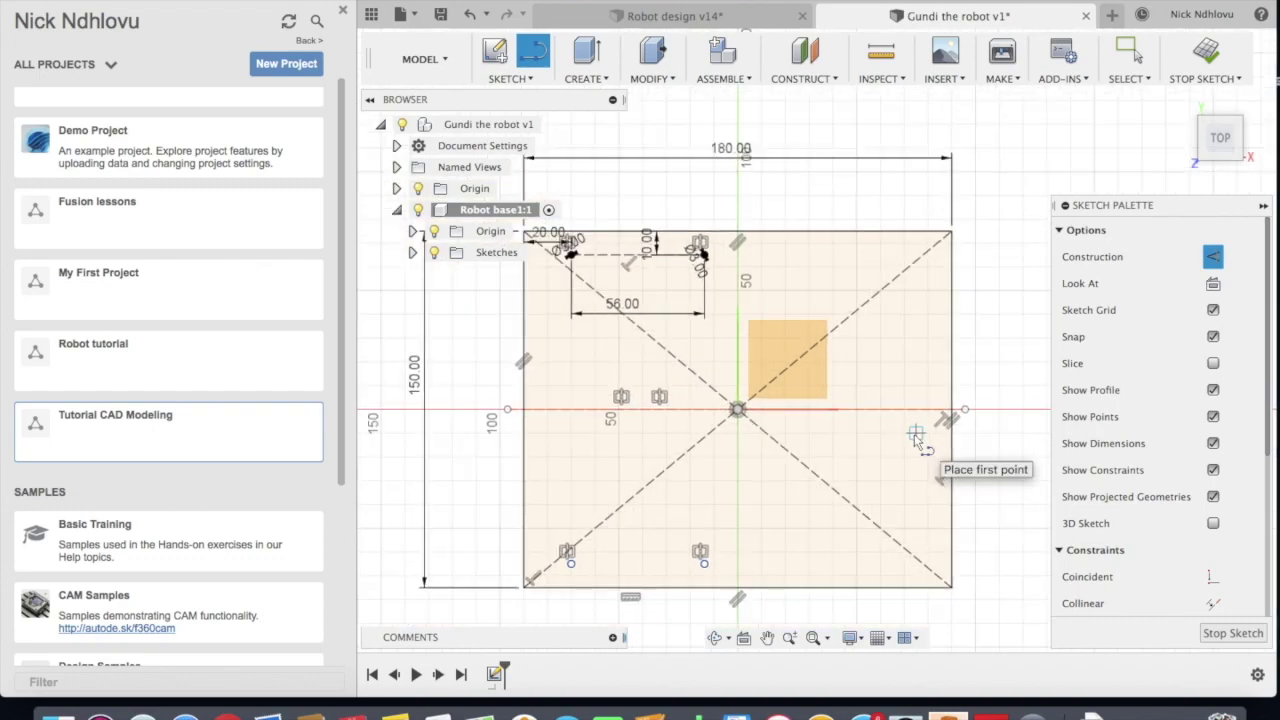
{"action": "scroll", "coordinate": [917, 368], "scroll_direction": "up", "scroll_amount": 3}
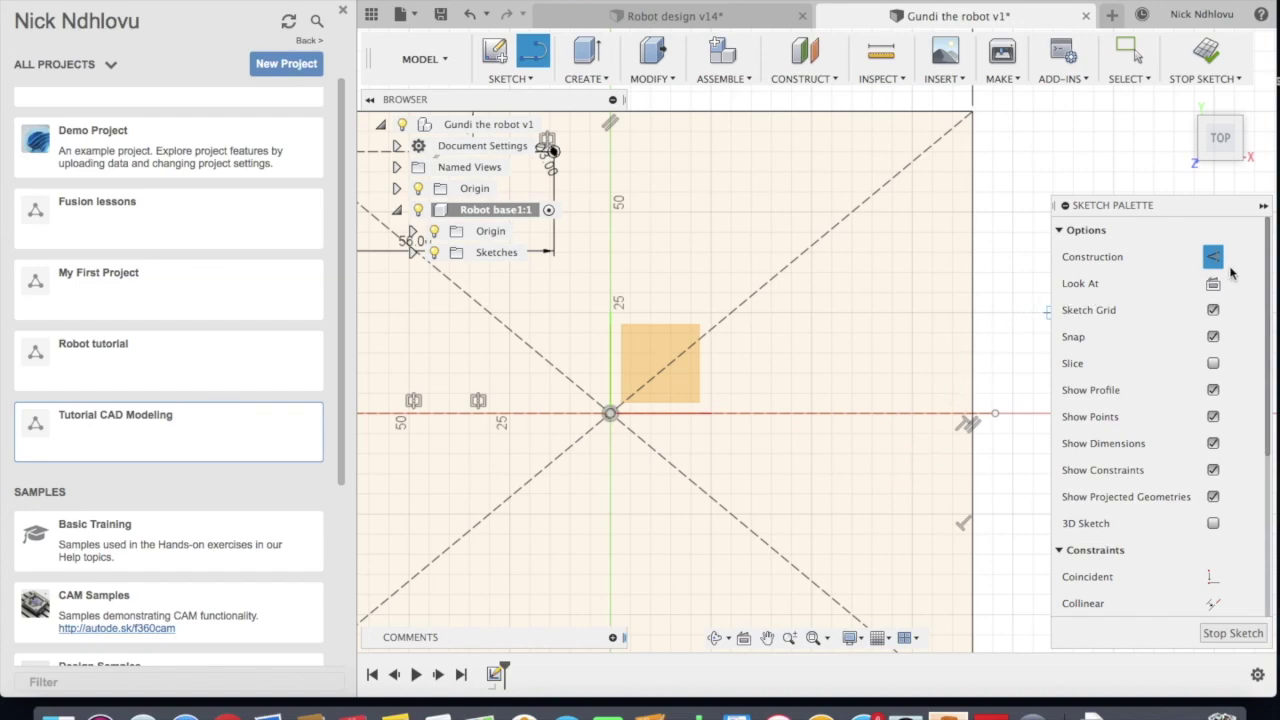
{"action": "left_click", "coordinate": [885, 483]}
{"action": "left_click", "coordinate": [1045, 483]}
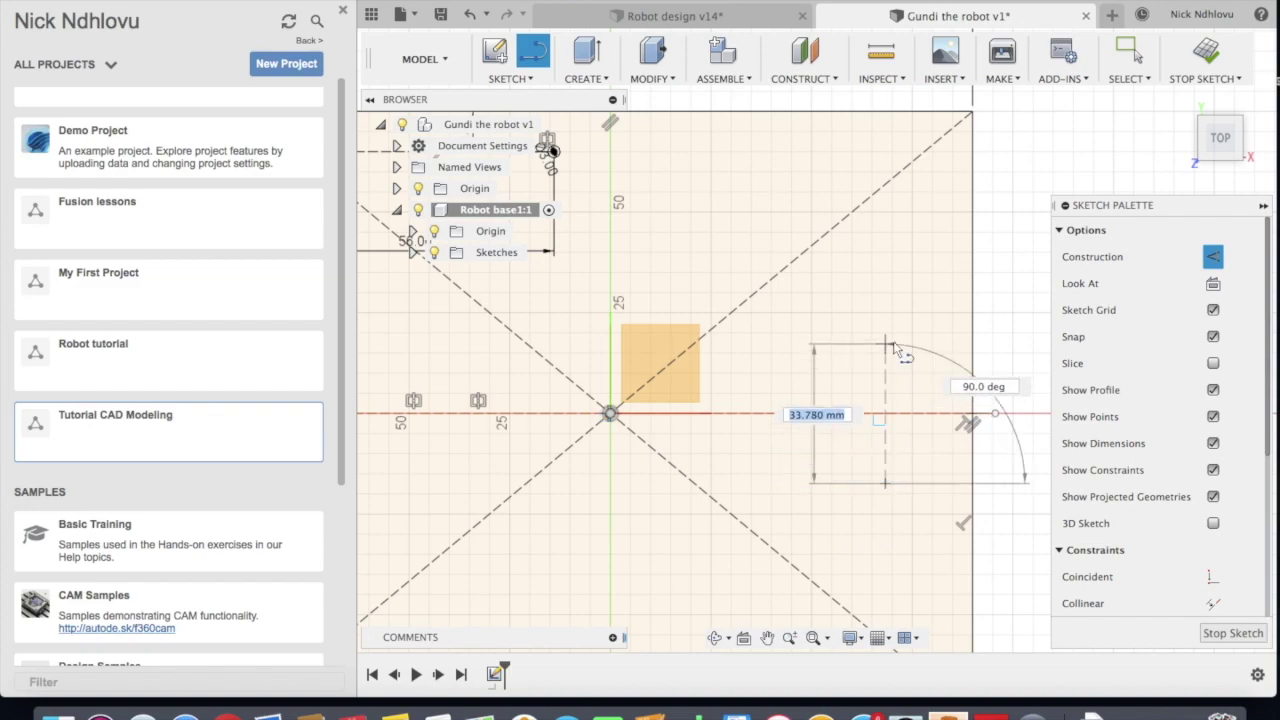
{"action": "left_click", "coordinate": [886, 313]}
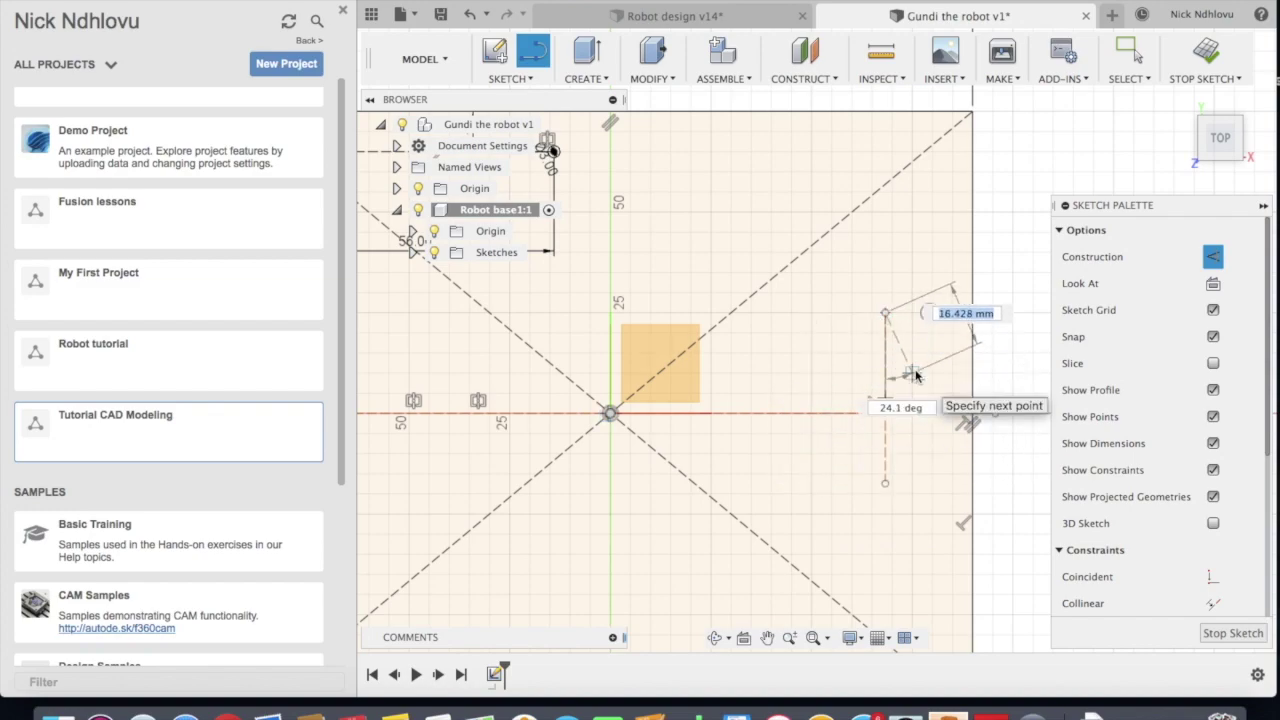
{"action": "key", "text": "Escape"}
Examine the perpendicular constraint where the short vertical construction line crosses the horizontal one, and review the available sketch constraints
{"action": "scroll", "coordinate": [891, 282], "scroll_direction": "down", "scroll_amount": 1}
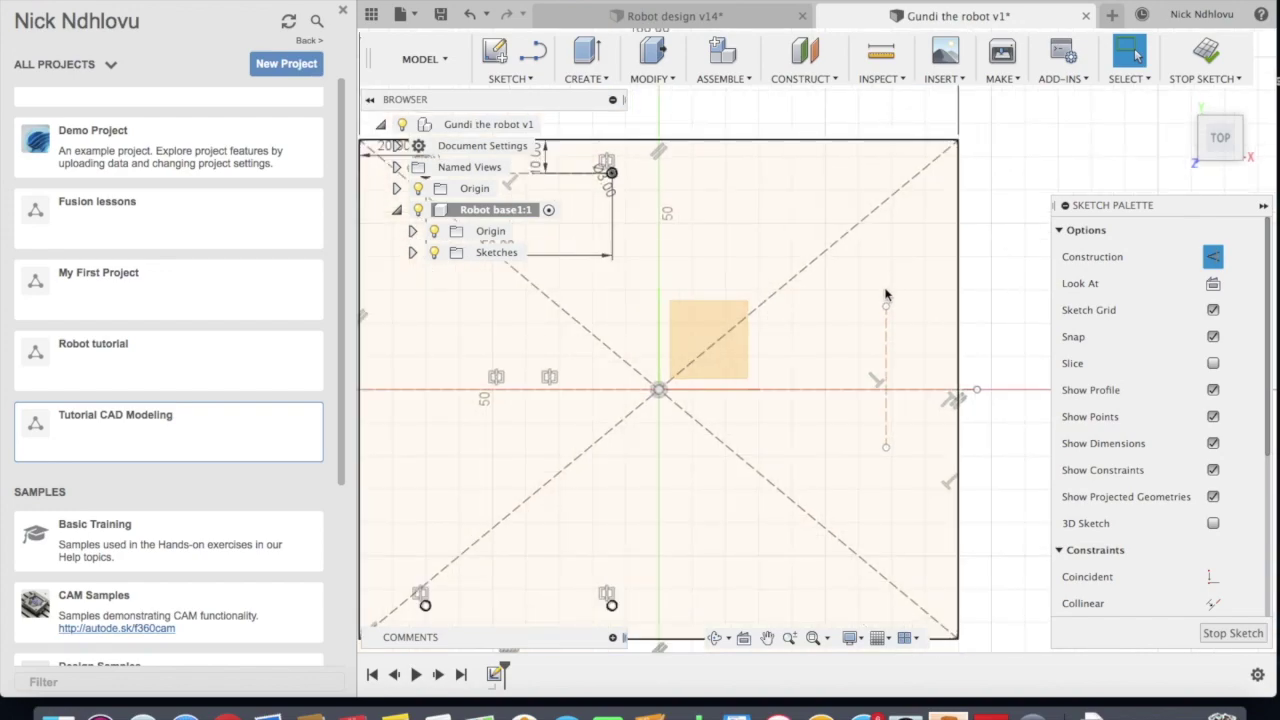
{"action": "scroll", "coordinate": [898, 420], "scroll_direction": "up", "scroll_amount": 3}
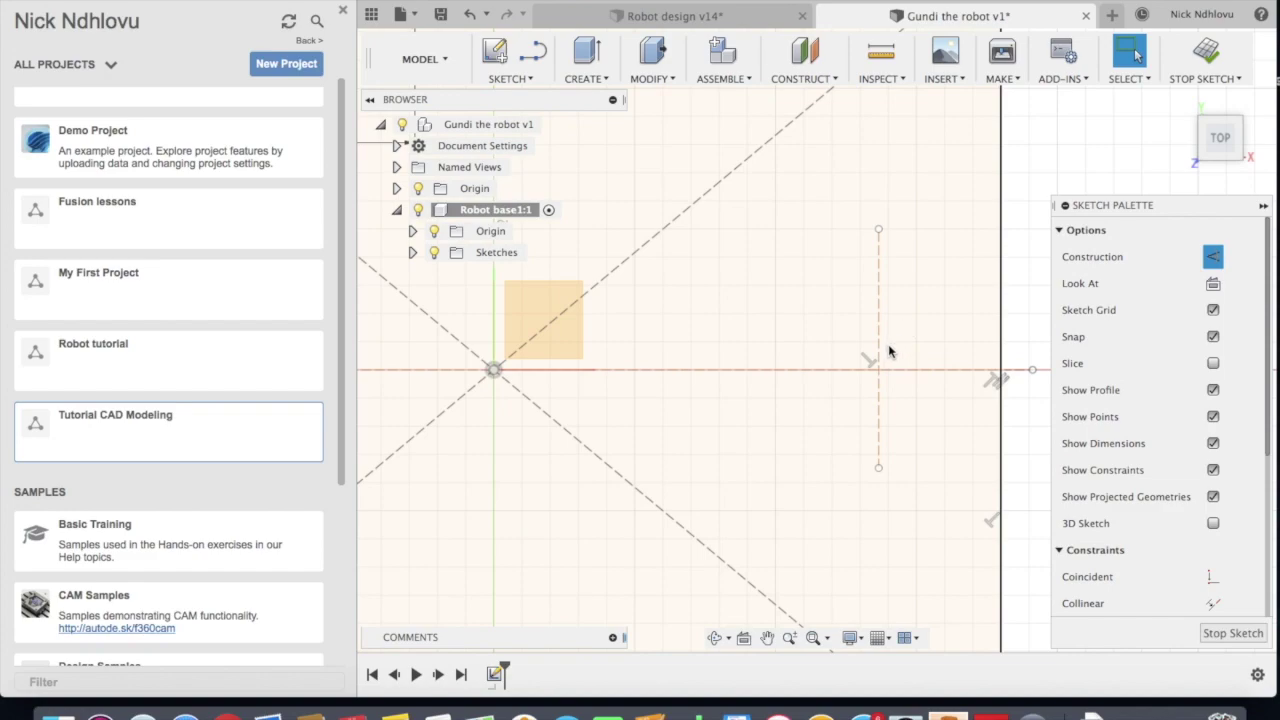
{"action": "scroll", "coordinate": [879, 378], "scroll_direction": "up", "scroll_amount": 2}
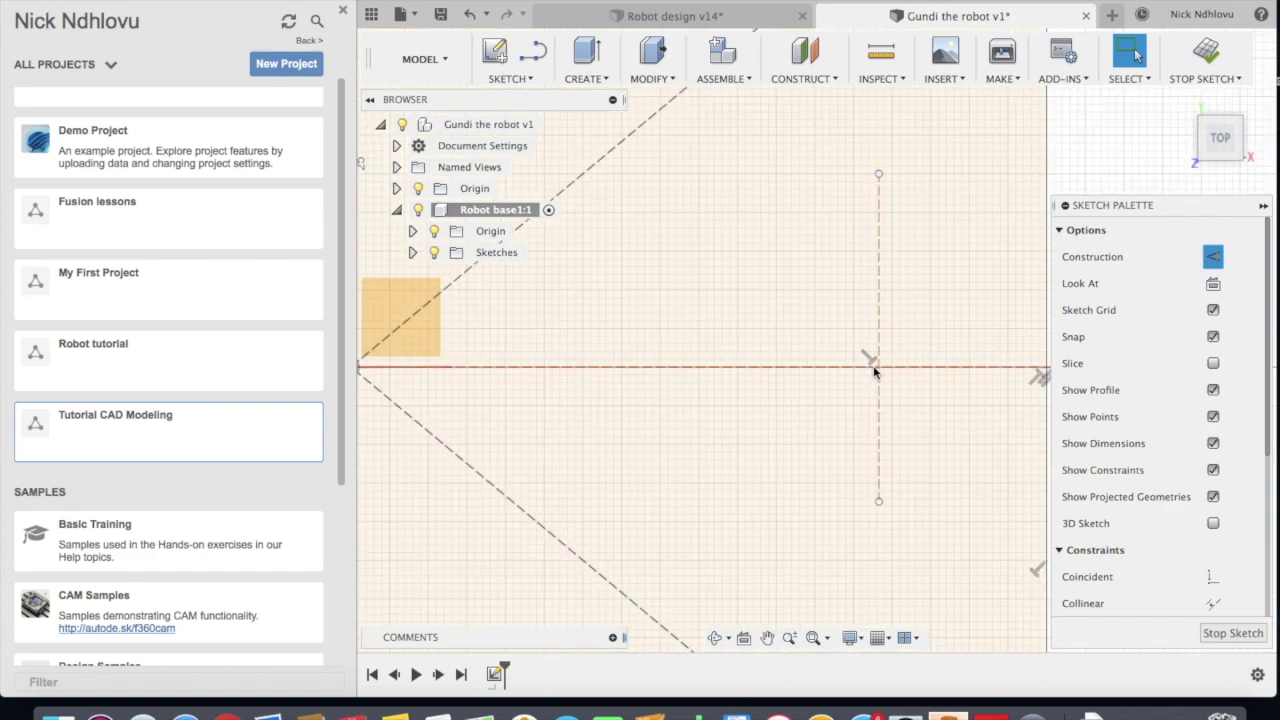
{"action": "scroll", "coordinate": [868, 360], "scroll_direction": "down", "scroll_amount": 2}
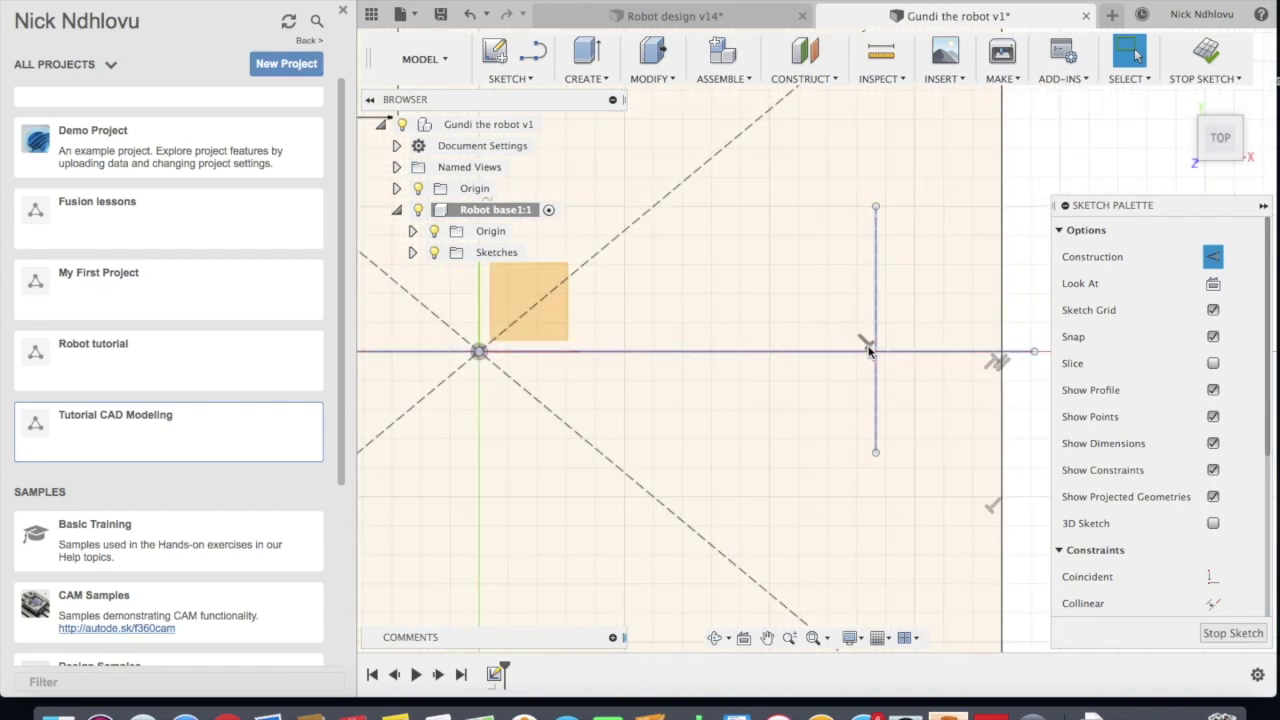
{"action": "scroll", "coordinate": [1230, 480], "scroll_direction": "down", "scroll_amount": 5}
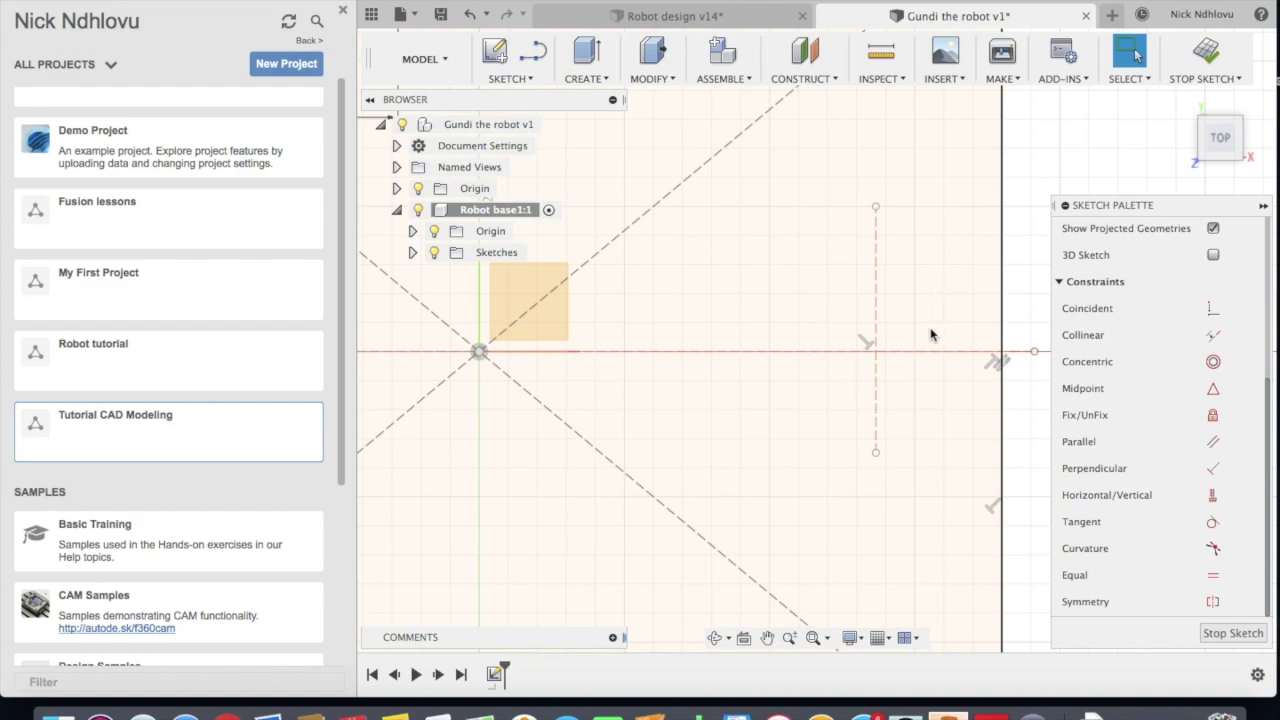
{"action": "scroll", "coordinate": [914, 425], "scroll_direction": "down", "scroll_amount": 2}
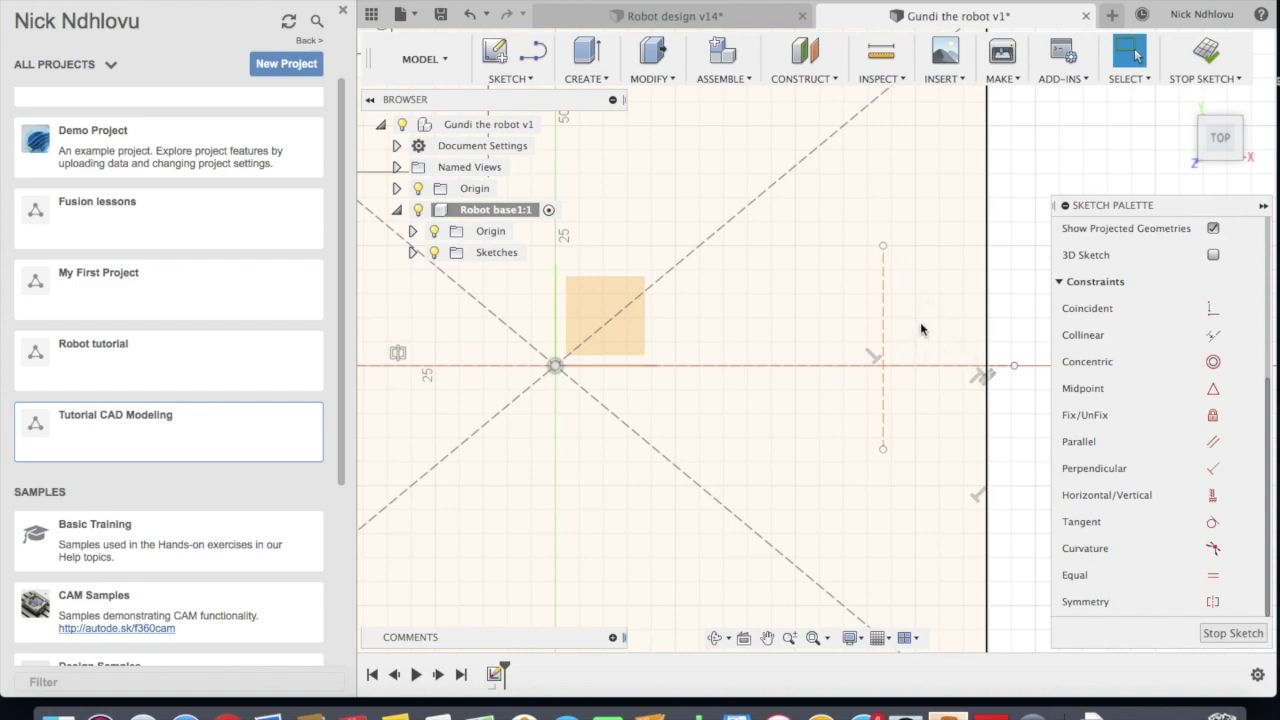
{"action": "scroll", "coordinate": [922, 330], "scroll_direction": "down", "scroll_amount": 2}
{"action": "scroll", "coordinate": [922, 330], "scroll_direction": "down", "scroll_amount": 1}
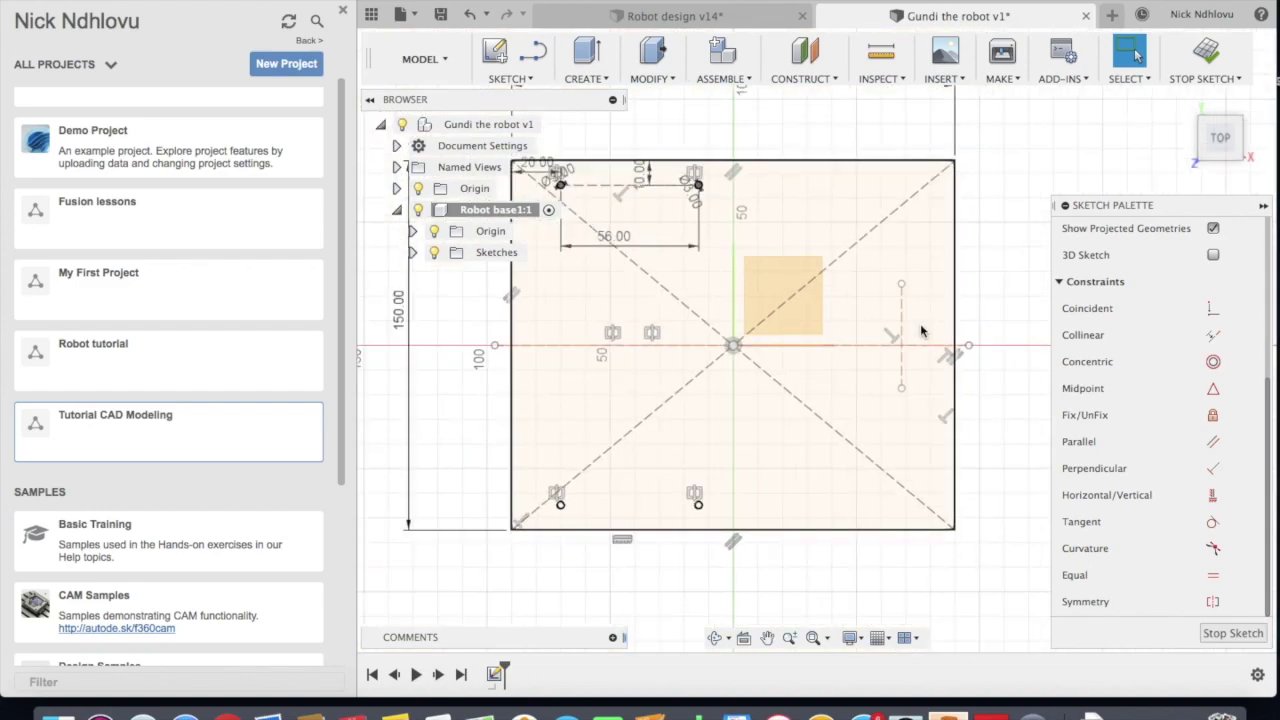
{"action": "scroll", "coordinate": [904, 330], "scroll_direction": "up", "scroll_amount": 2}
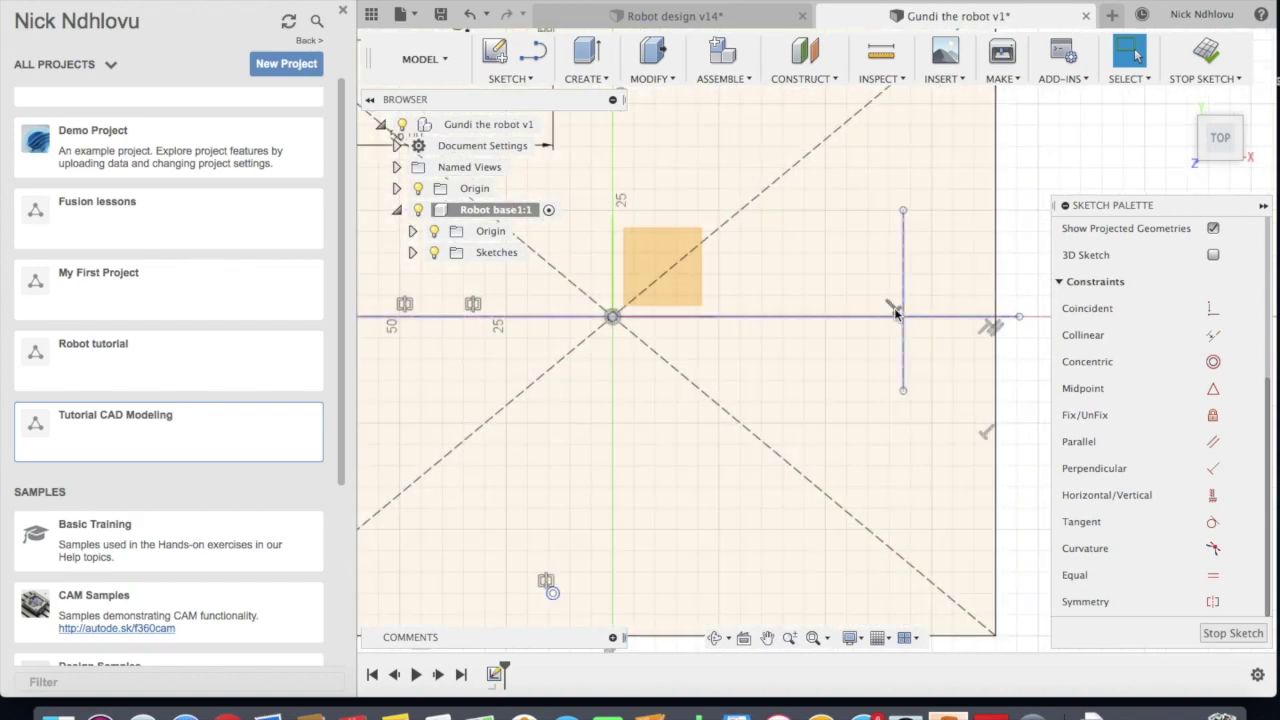
Examine the vertical construction line near the rectangle's right edge and where it crosses the horizontal construction line
{"action": "left_click", "coordinate": [903, 277]}
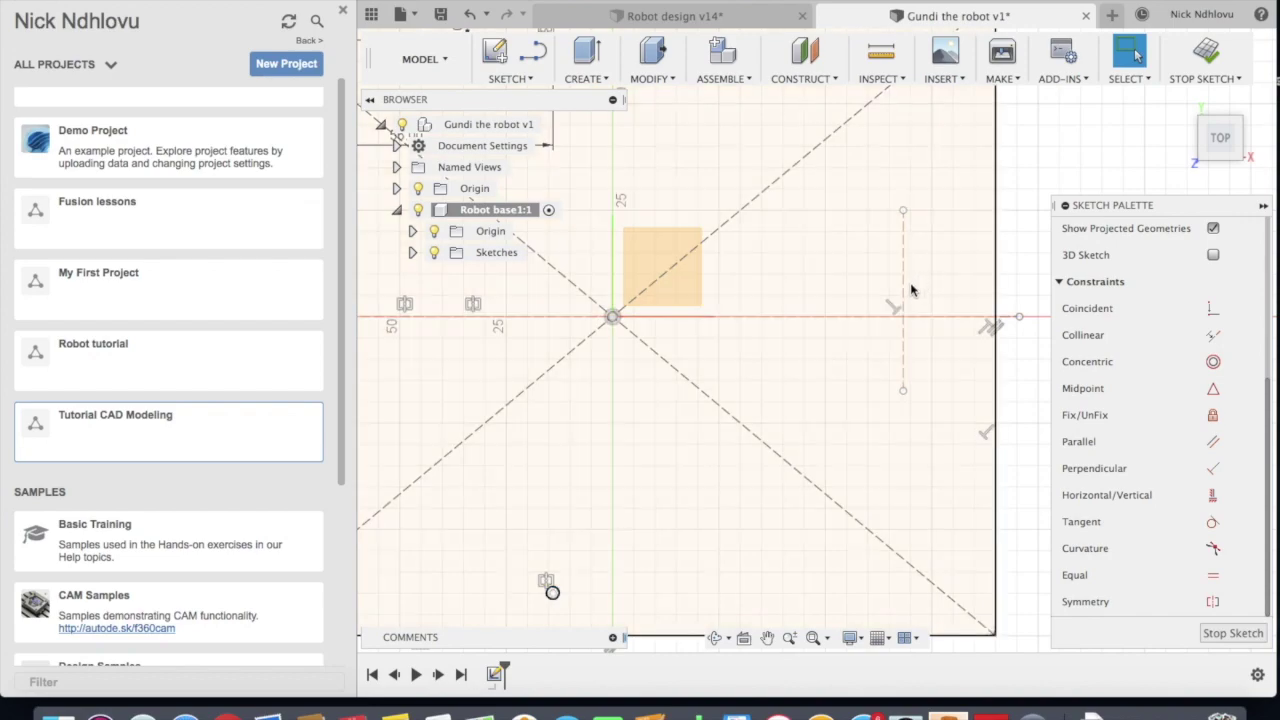
{"action": "scroll", "coordinate": [877, 460], "scroll_direction": "down", "scroll_amount": 3}
{"action": "scroll", "coordinate": [920, 346], "scroll_direction": "up", "scroll_amount": 5}
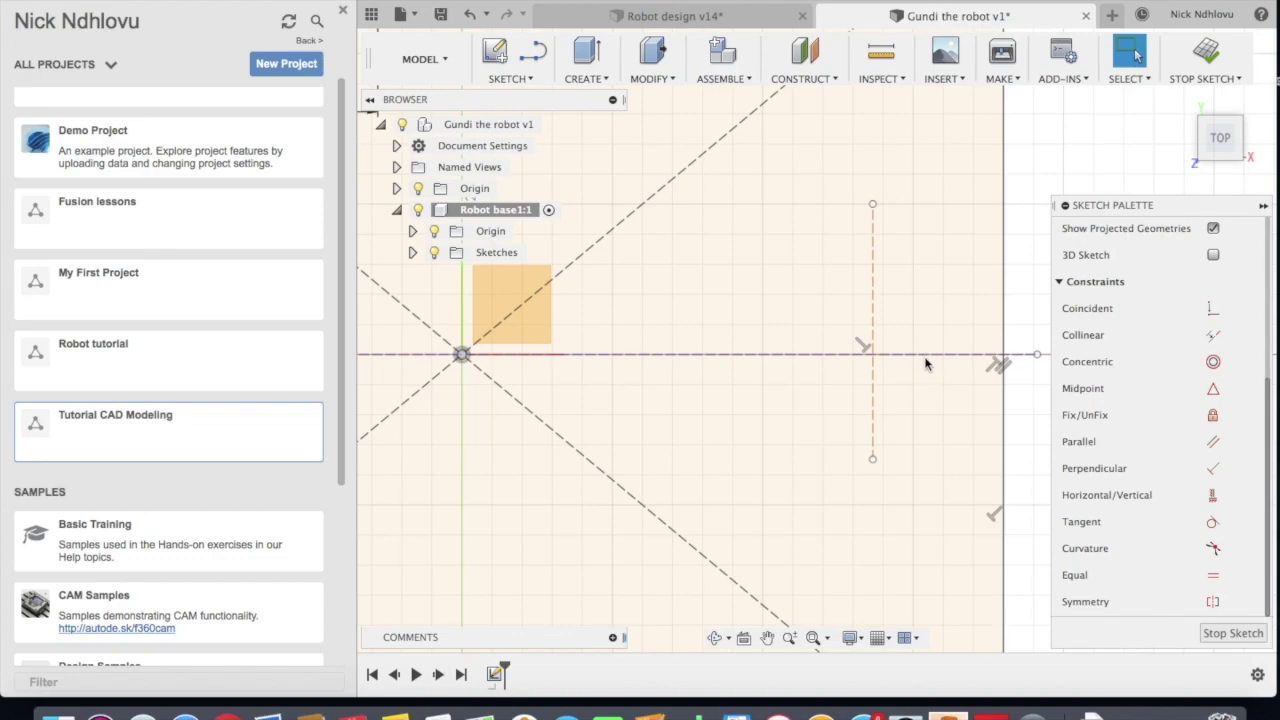
{"action": "scroll", "coordinate": [925, 362], "scroll_direction": "up", "scroll_amount": 4}
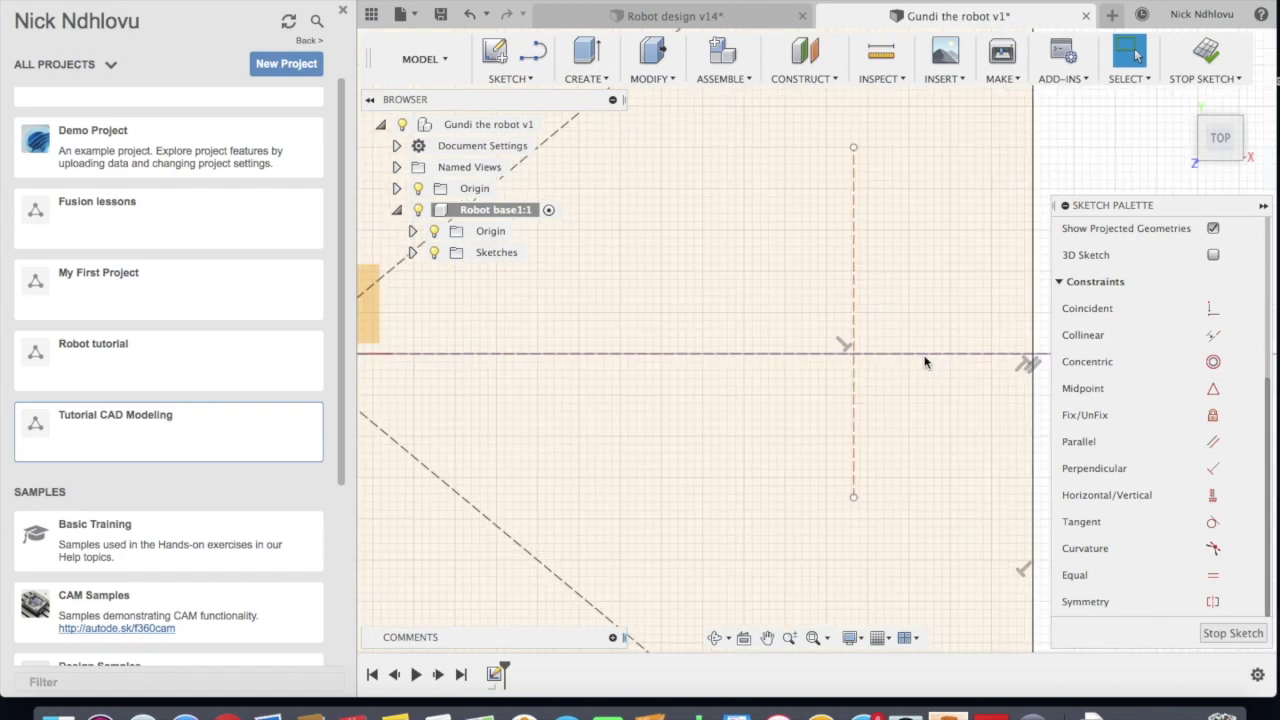
{"action": "scroll", "coordinate": [925, 358], "scroll_direction": "down", "scroll_amount": 4}
{"action": "scroll", "coordinate": [925, 356], "scroll_direction": "down", "scroll_amount": 1}
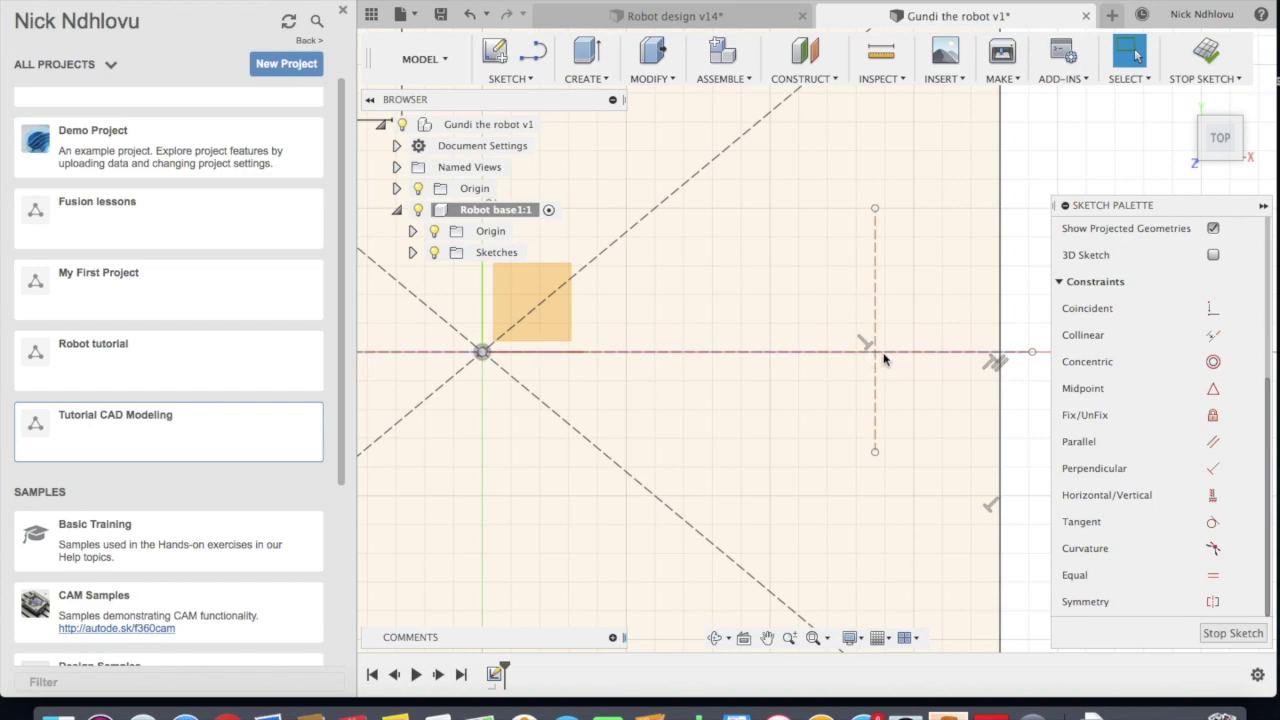
{"action": "scroll", "coordinate": [965, 433], "scroll_direction": "up", "scroll_amount": 3}
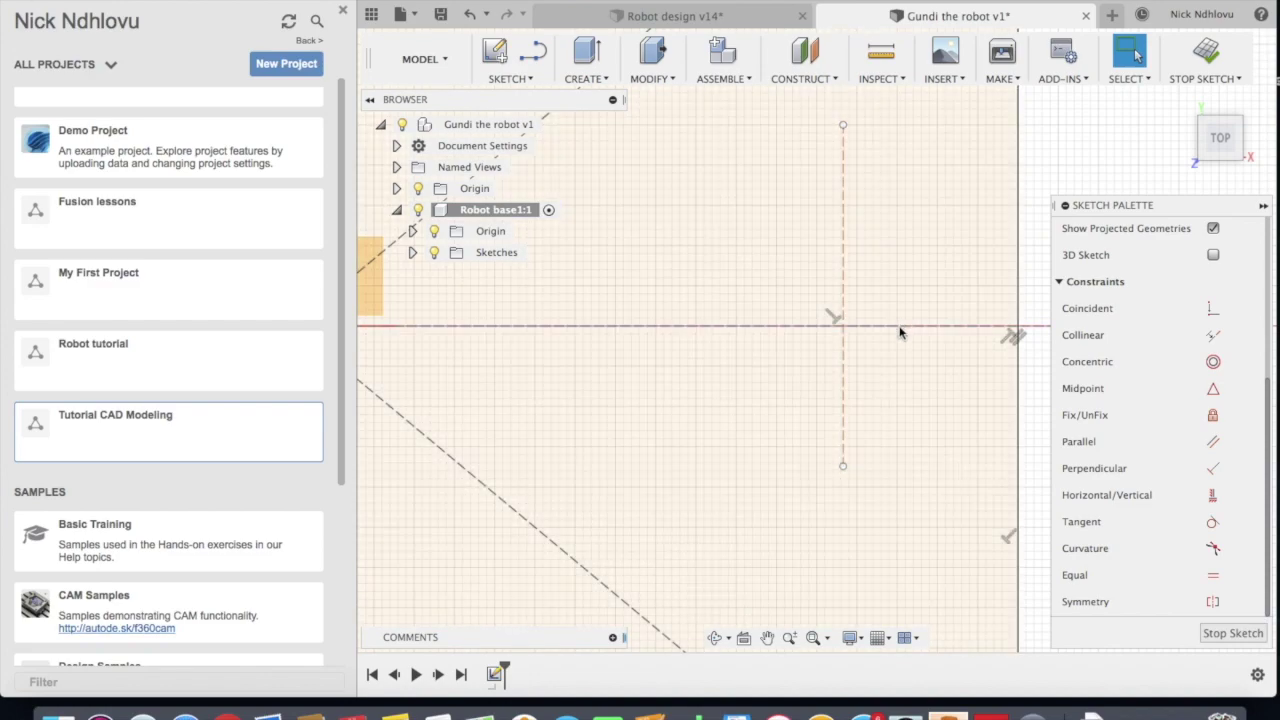
{"action": "scroll", "coordinate": [920, 268], "scroll_direction": "down", "scroll_amount": 2}
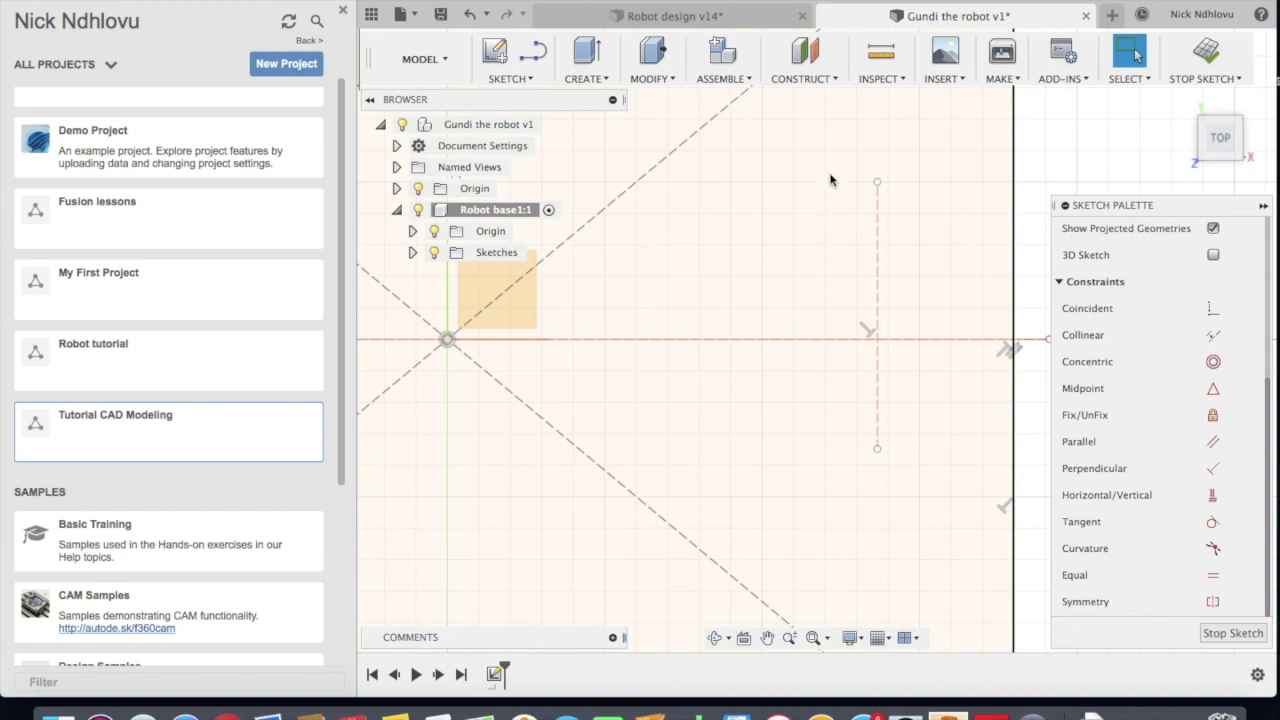
Dimension the length of the vertical construction line near the rectangle's right edge as 40 mm
{"action": "left_click", "coordinate": [877, 257]}
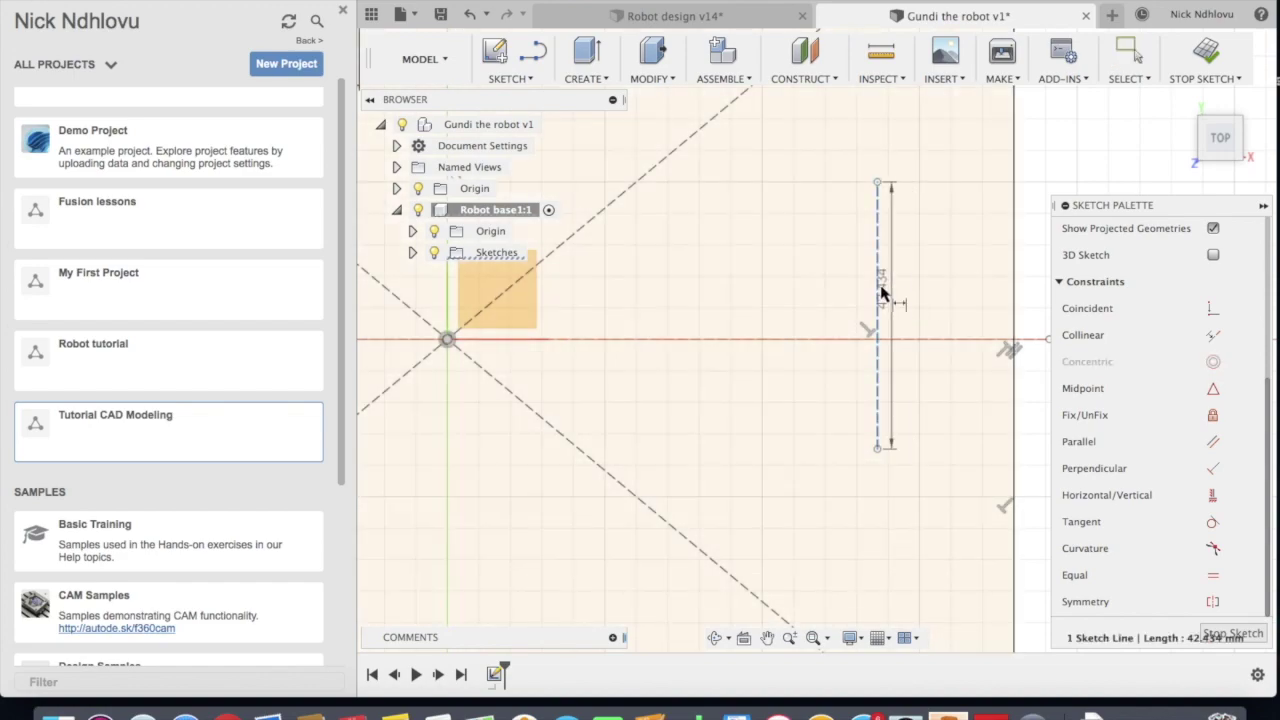
{"action": "left_click", "coordinate": [800, 271]}
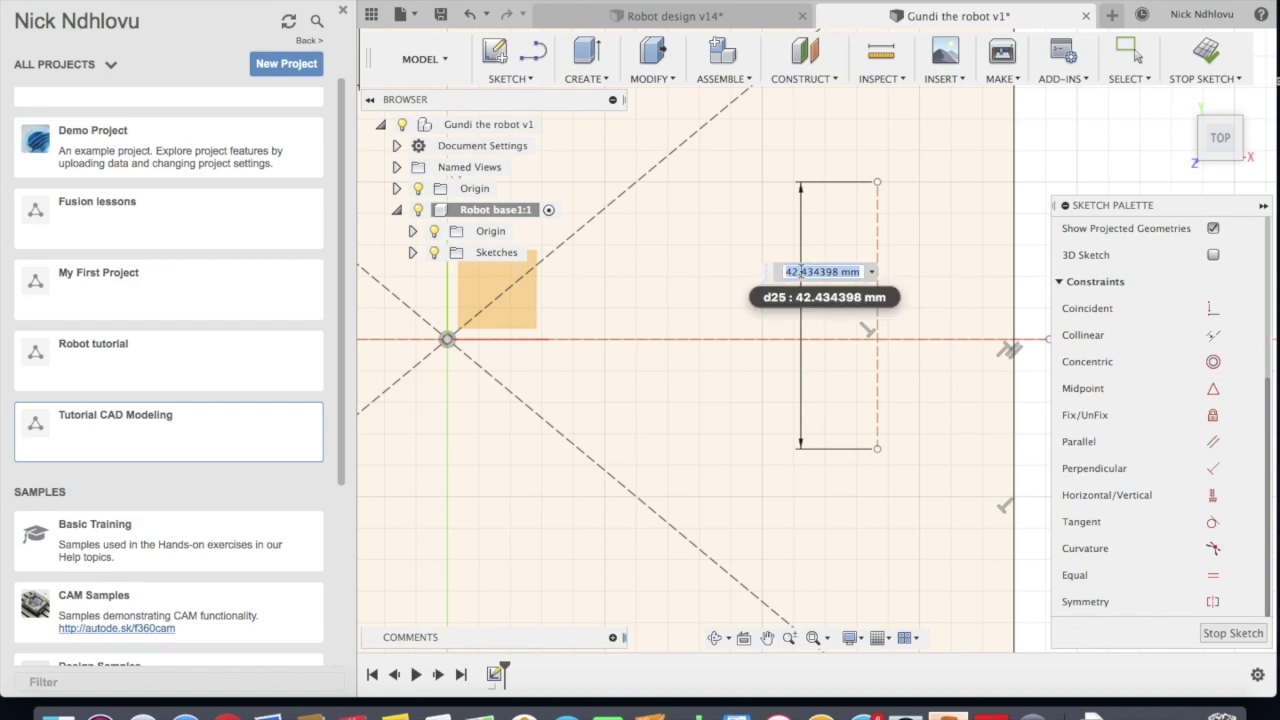
{"action": "type", "text": "4"}
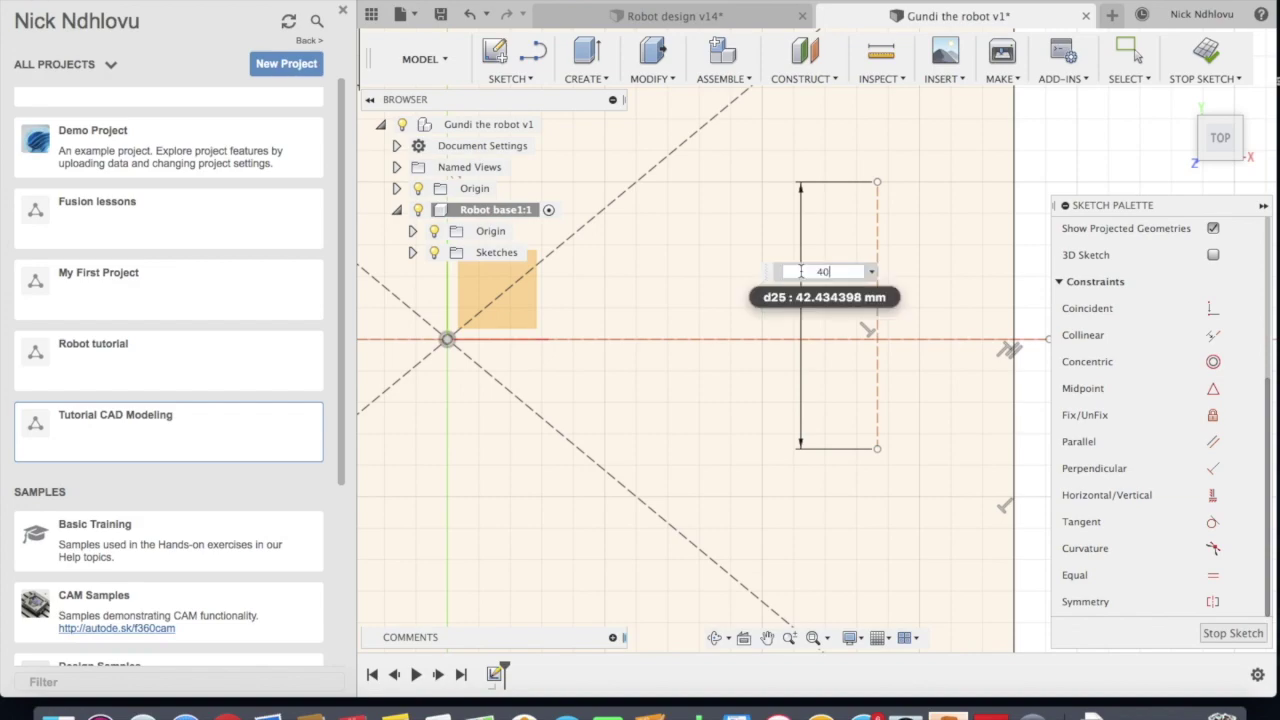
{"action": "type", "text": "0"}
{"action": "key", "text": "Return"}
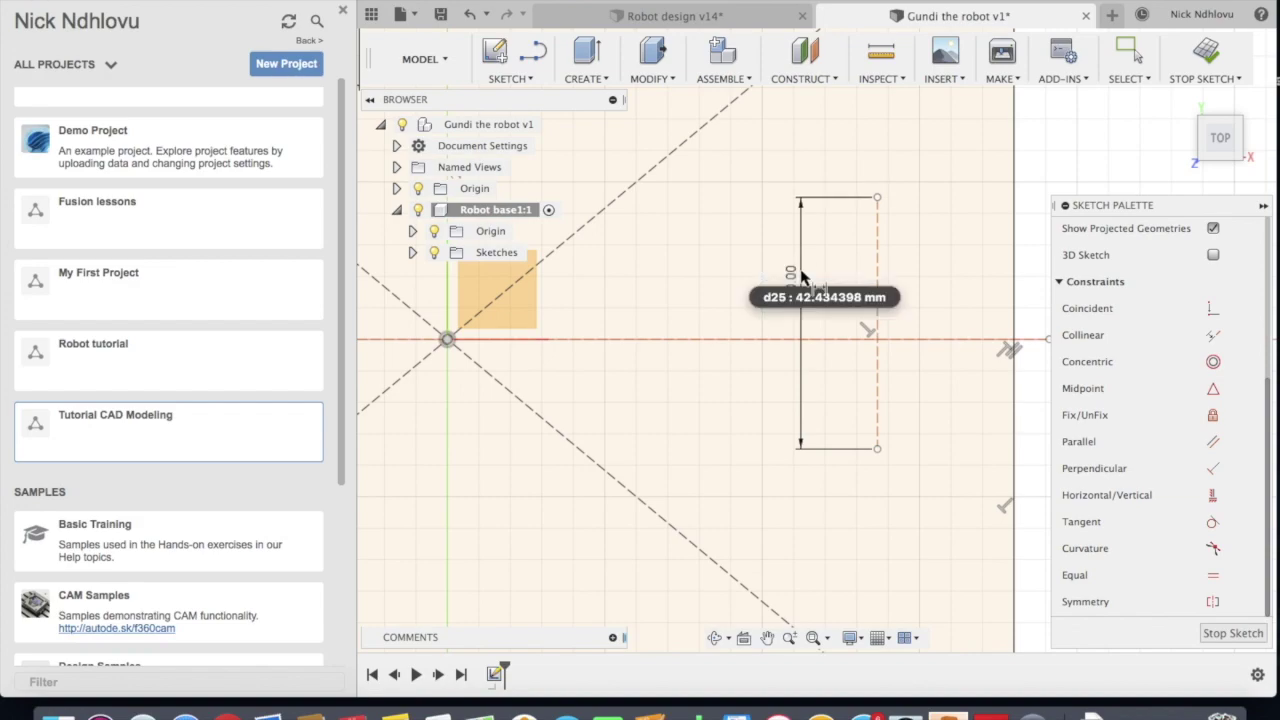
Set the distance from the vertical construction line's lower endpoint to the horizontal construction line to 20 mm
{"action": "left_click", "coordinate": [878, 450]}
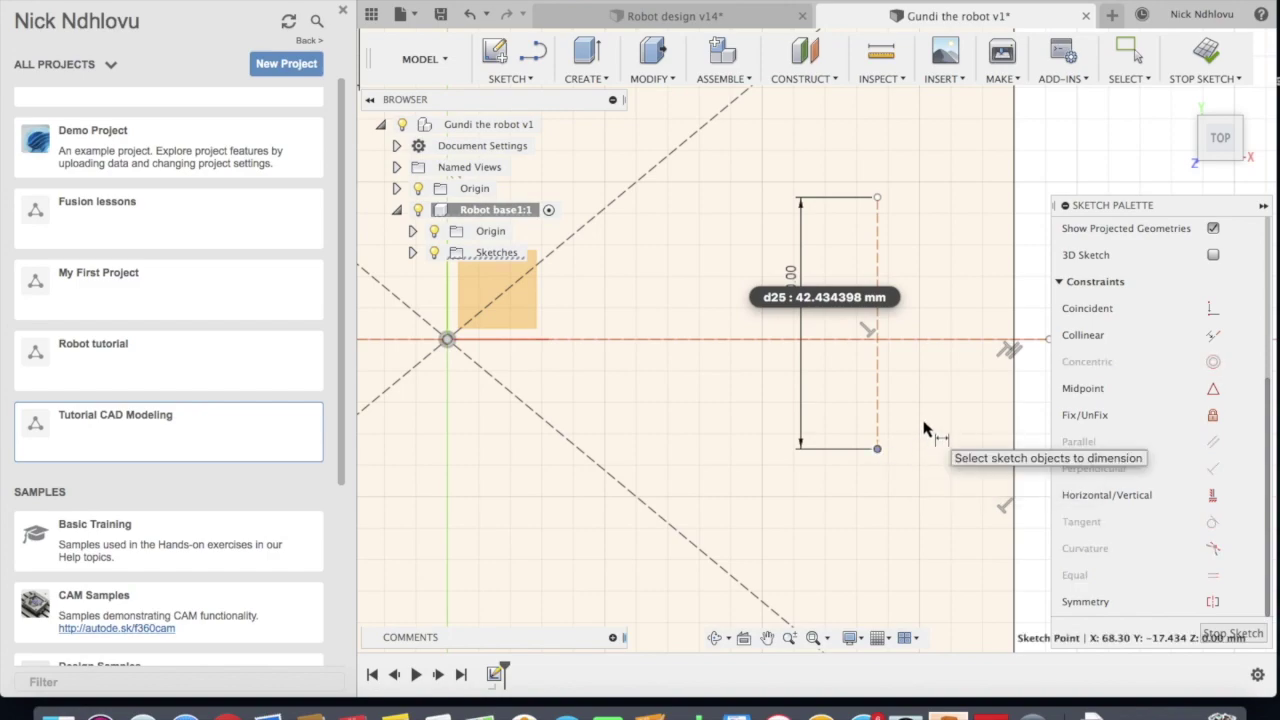
{"action": "left_click", "coordinate": [913, 343]}
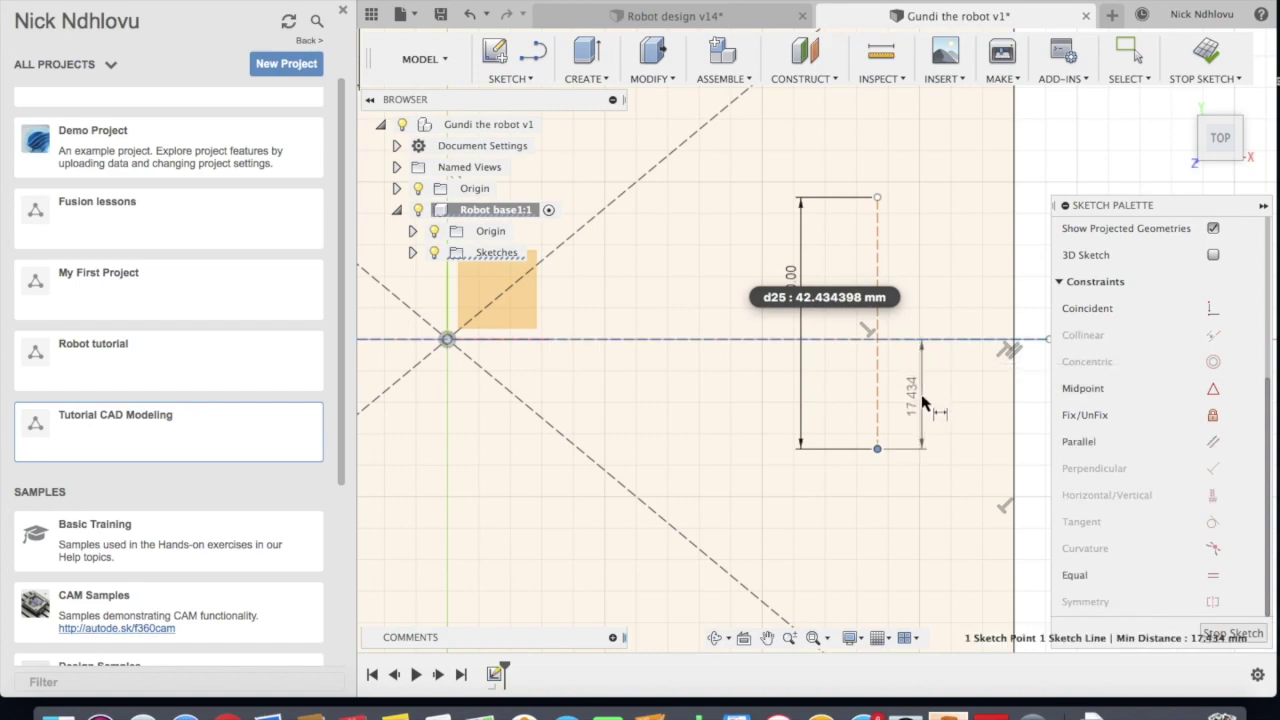
{"action": "left_click", "coordinate": [922, 397]}
{"action": "type", "text": "20"}
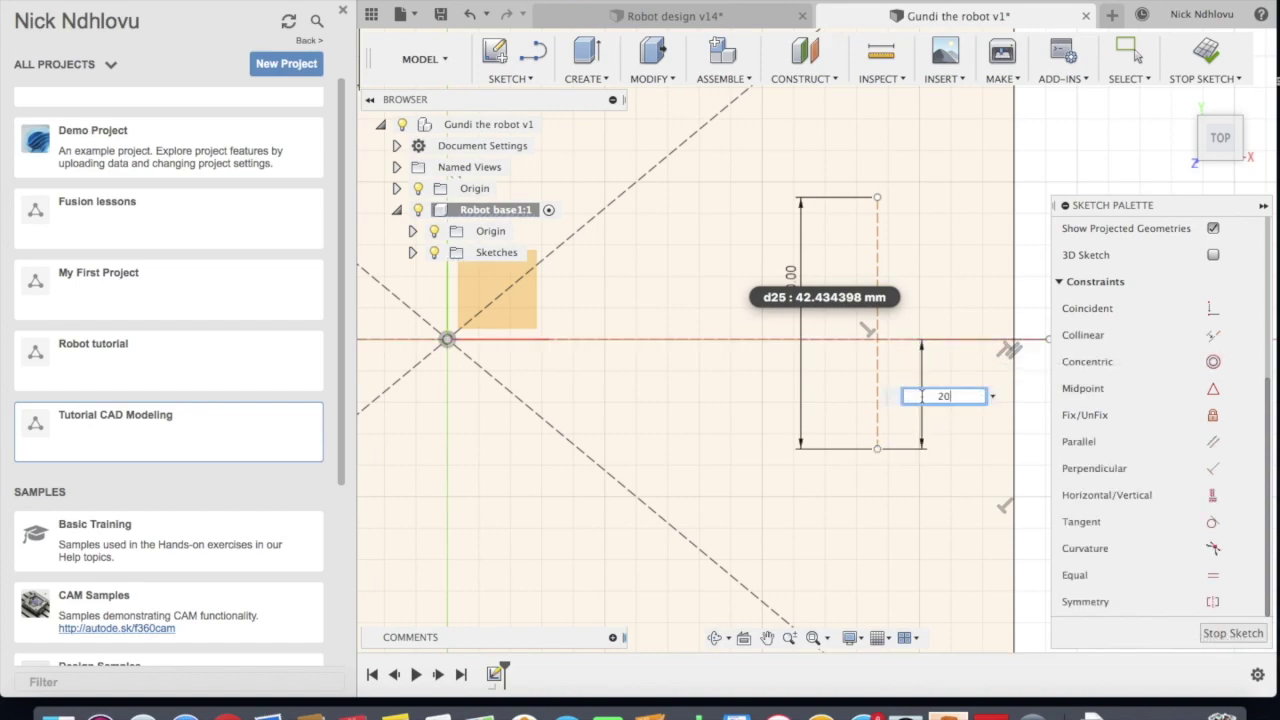
{"action": "key", "text": "Return"}
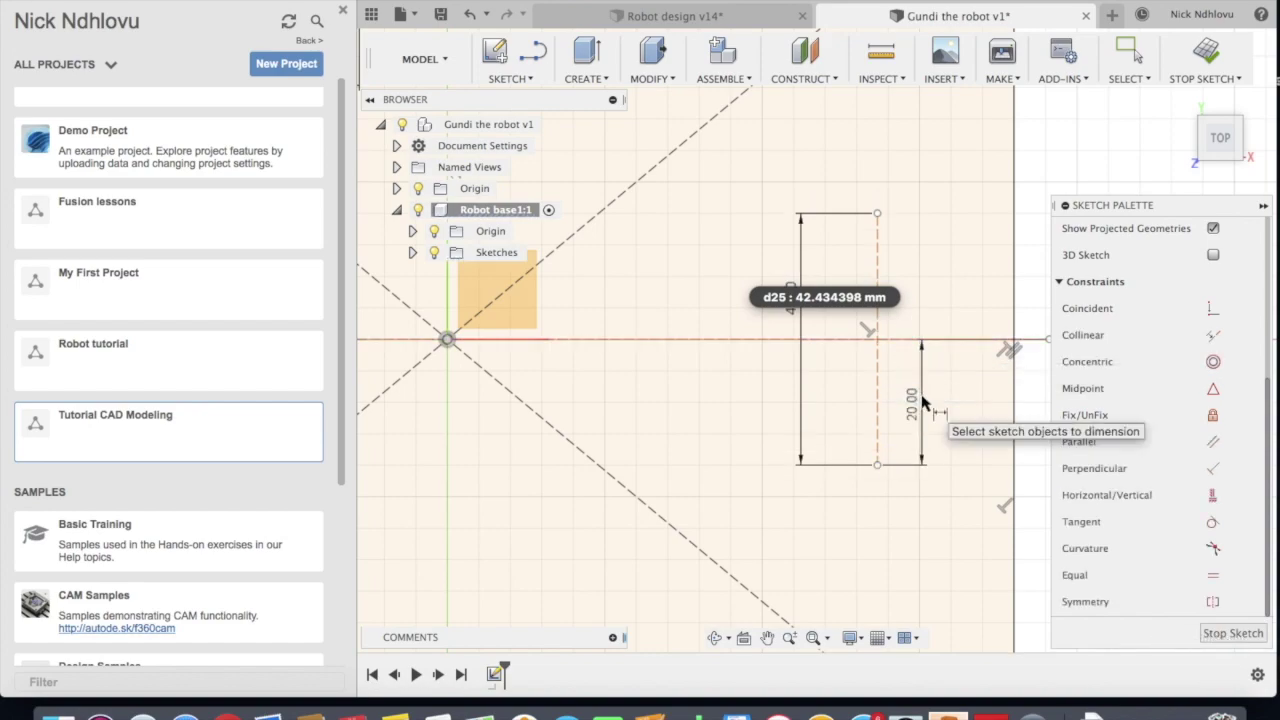
{"action": "key", "text": "Escape"}
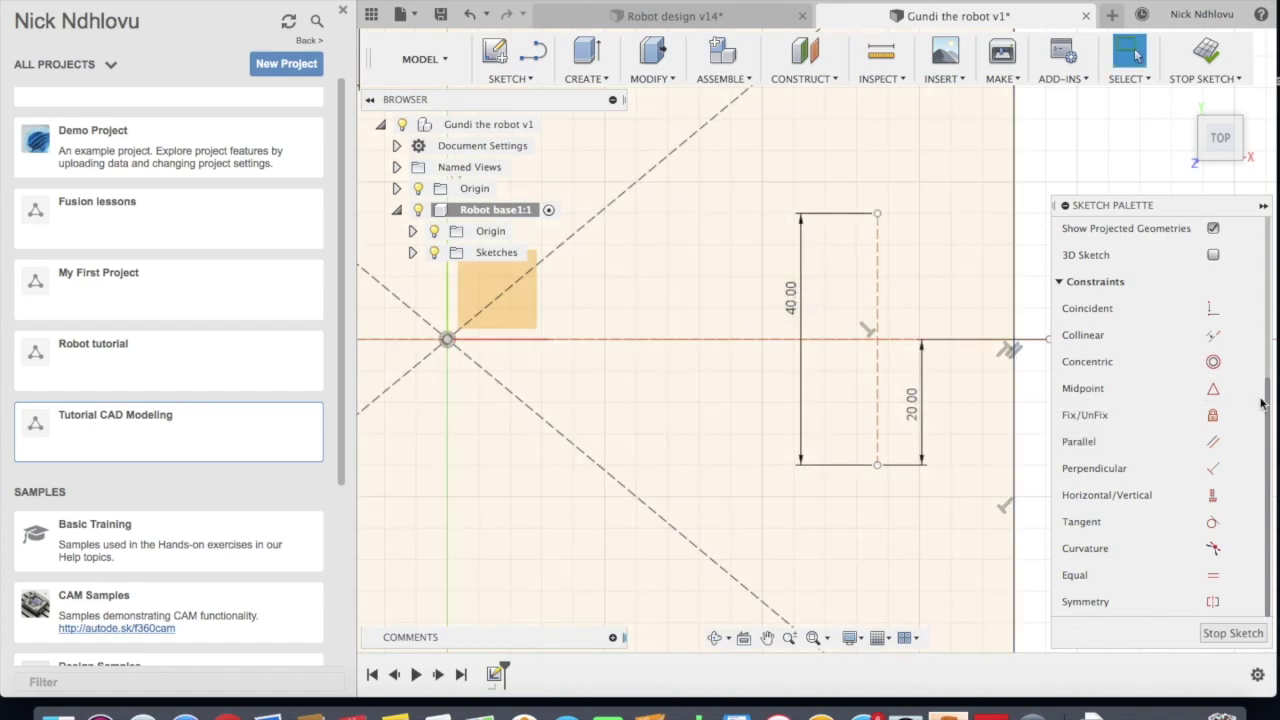
Sketch a 3 mm diameter circle centred on the upper endpoint of the 40 mm vertical construction line, as regular geometry
{"action": "left_click_drag", "start_coordinate": [1264, 398], "coordinate": [1262, 232]}
{"action": "left_click", "coordinate": [1213, 257]}
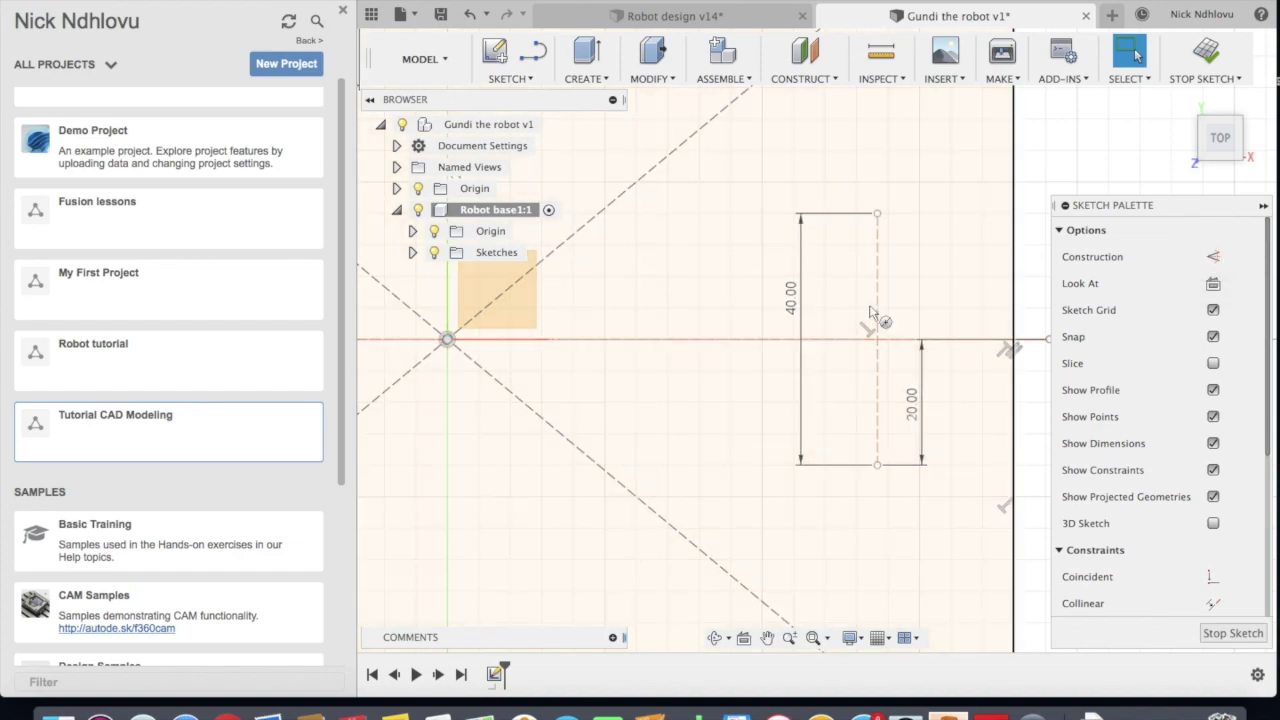
{"action": "key", "text": "c"}
{"action": "left_click", "coordinate": [877, 213]}
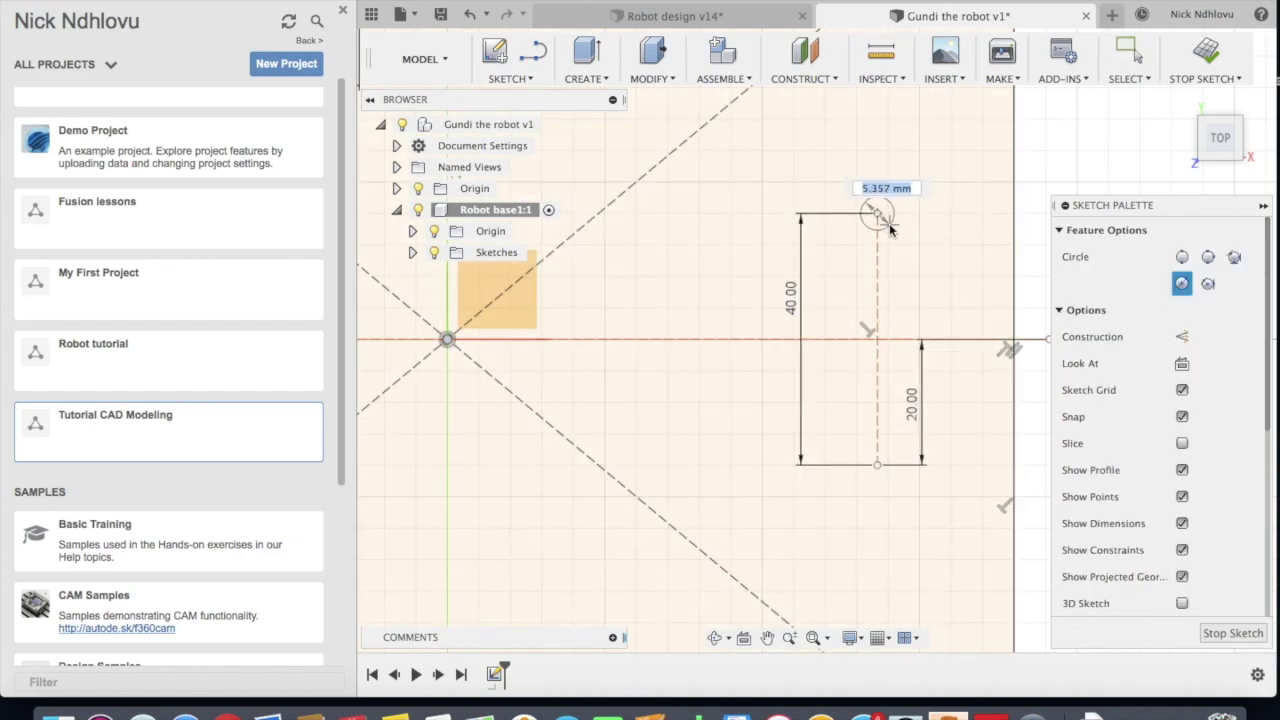
{"action": "type", "text": "3"}
{"action": "key", "text": "Return"}
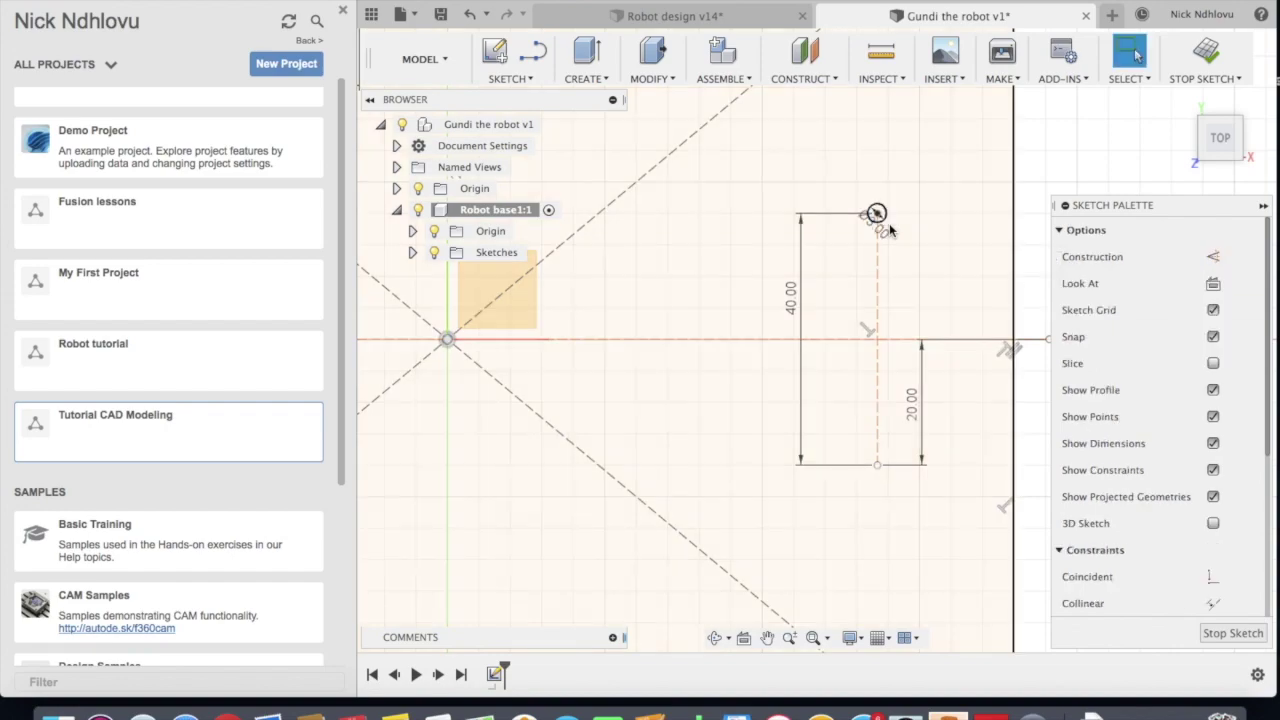
Sketch a 3 mm diameter circle centred on the lower endpoint of the 40 mm vertical construction line
{"action": "key", "text": "c"}
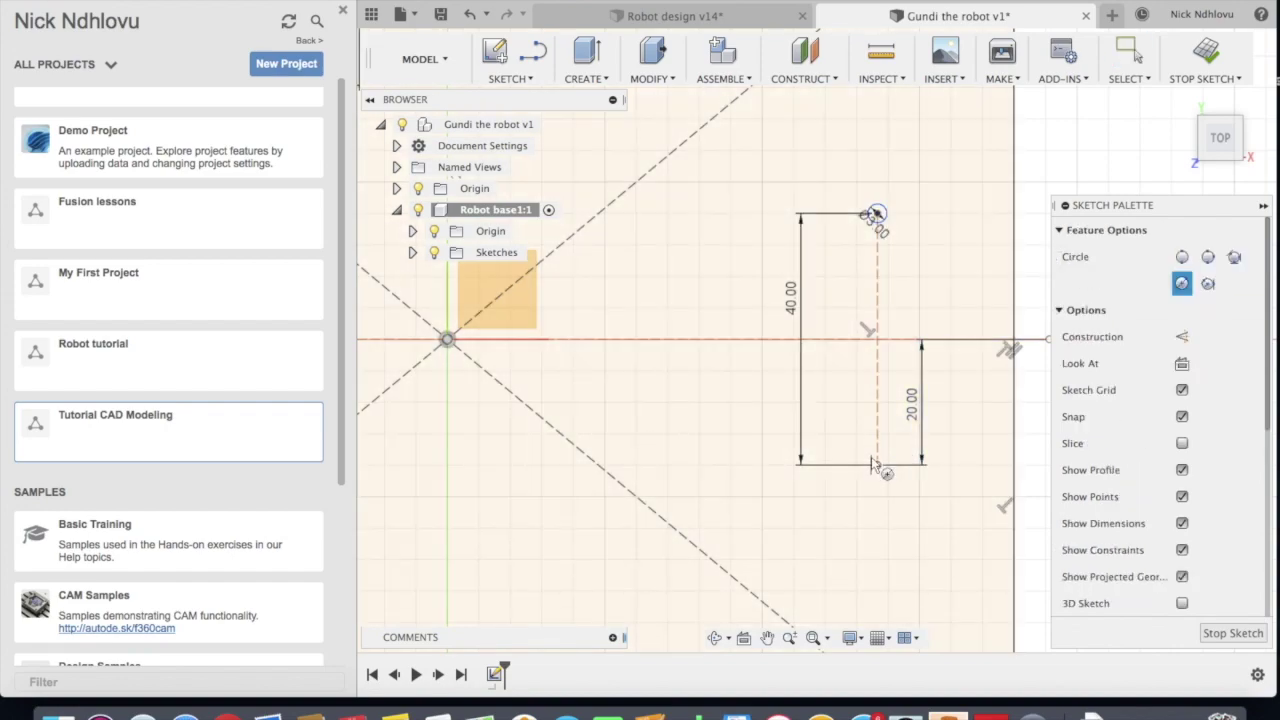
{"action": "left_click", "coordinate": [877, 465]}
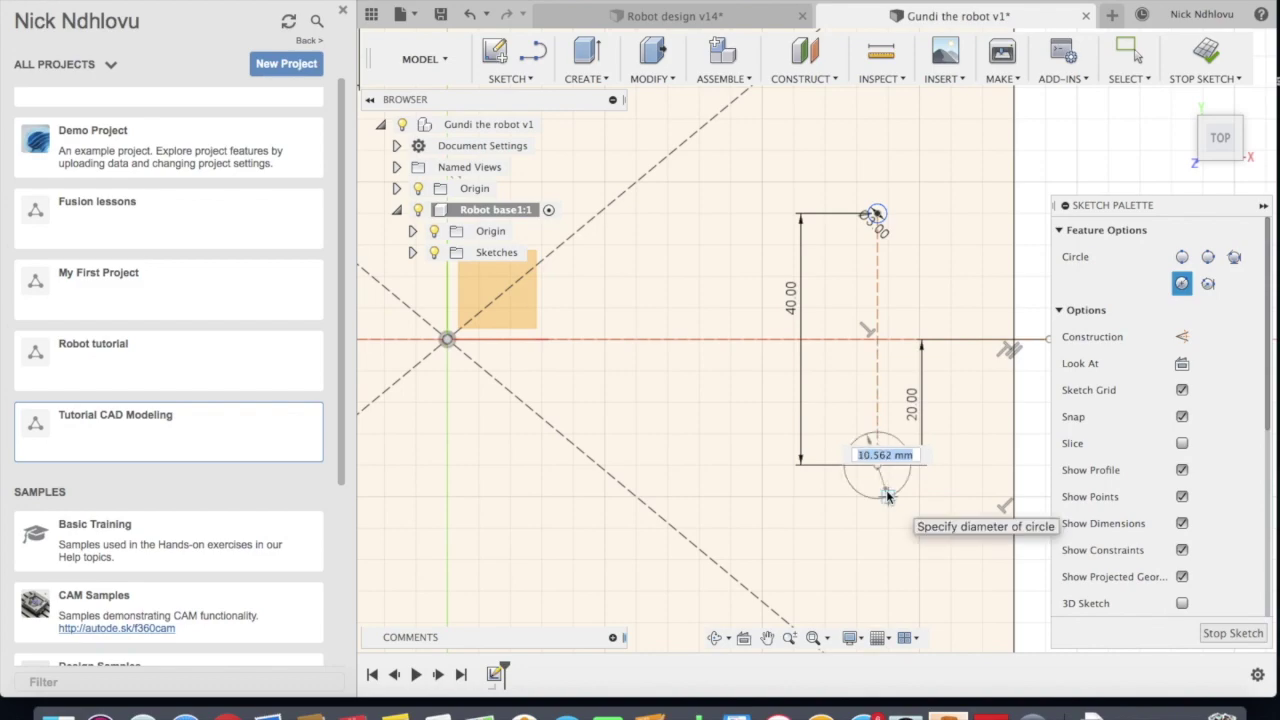
{"action": "type", "text": "3"}
{"action": "key", "text": "Return"}
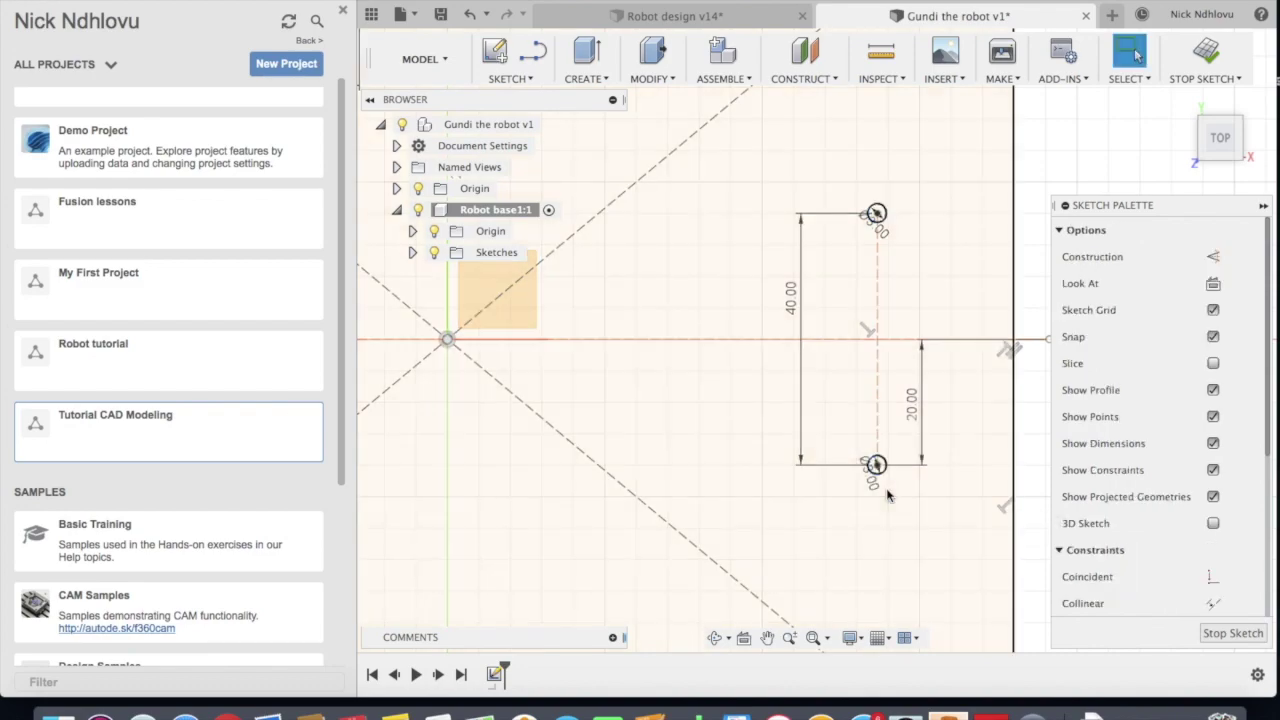
Dimension the distance between the vertical construction line carrying the two circles and the rectangle's right edge as 48 mm
{"action": "scroll", "coordinate": [845, 255], "scroll_direction": "down", "scroll_amount": 4}
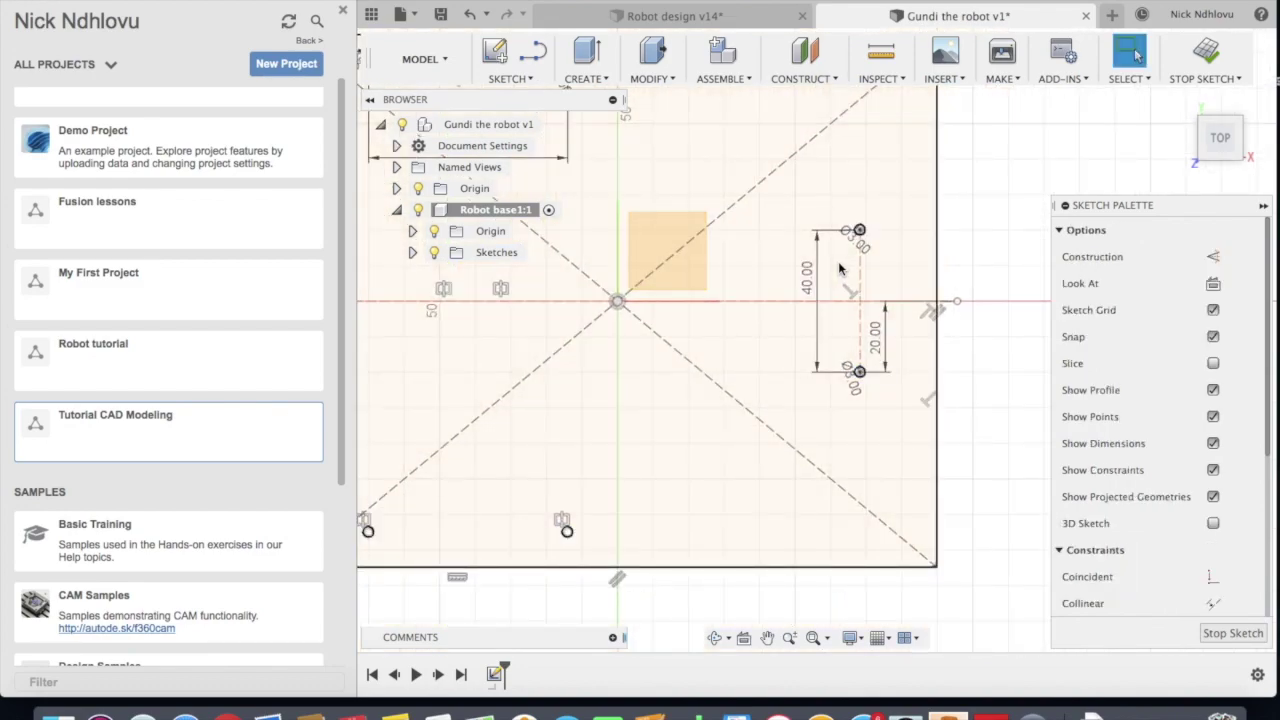
{"action": "key", "text": "d"}
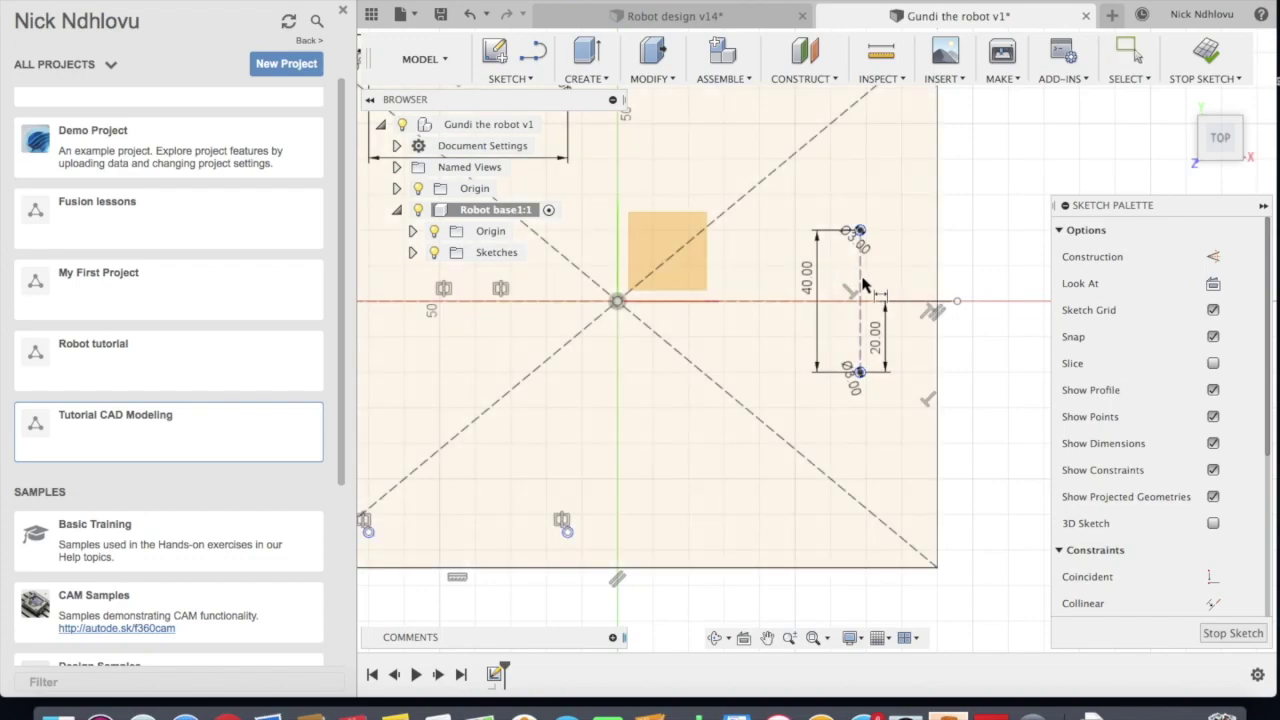
{"action": "left_click", "coordinate": [861, 283]}
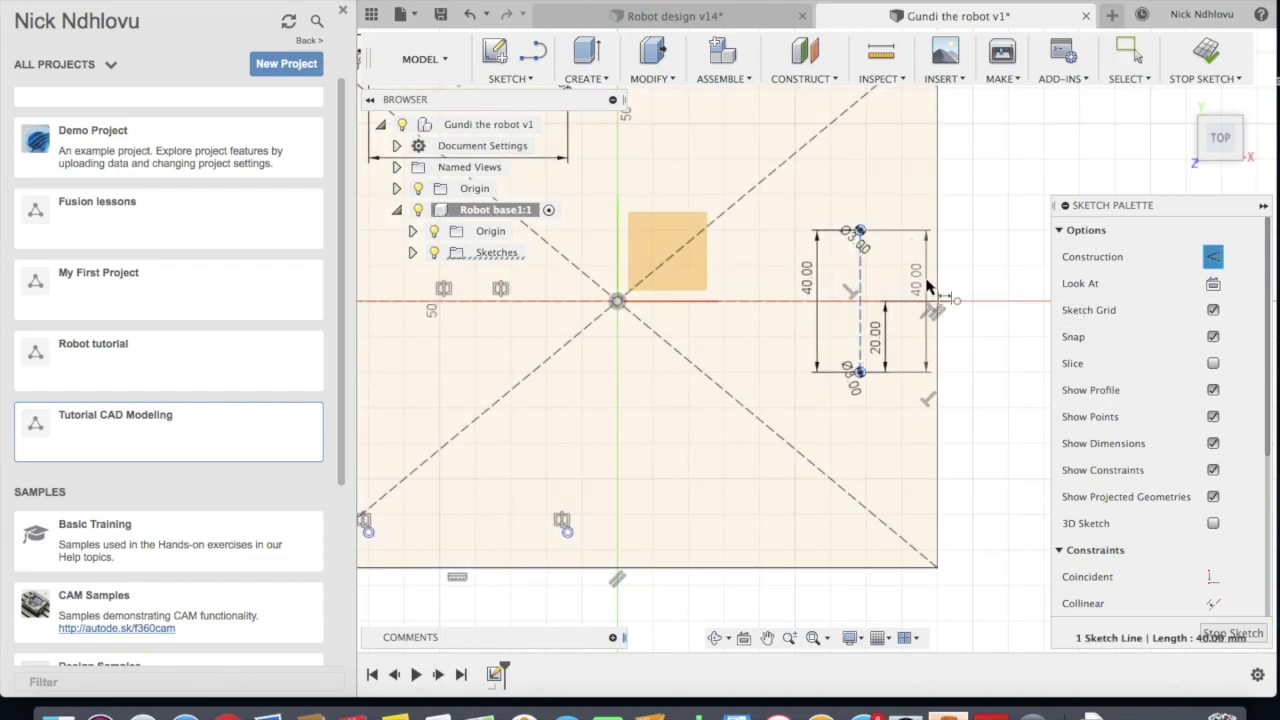
{"action": "left_click", "coordinate": [936, 287]}
{"action": "left_click", "coordinate": [897, 265]}
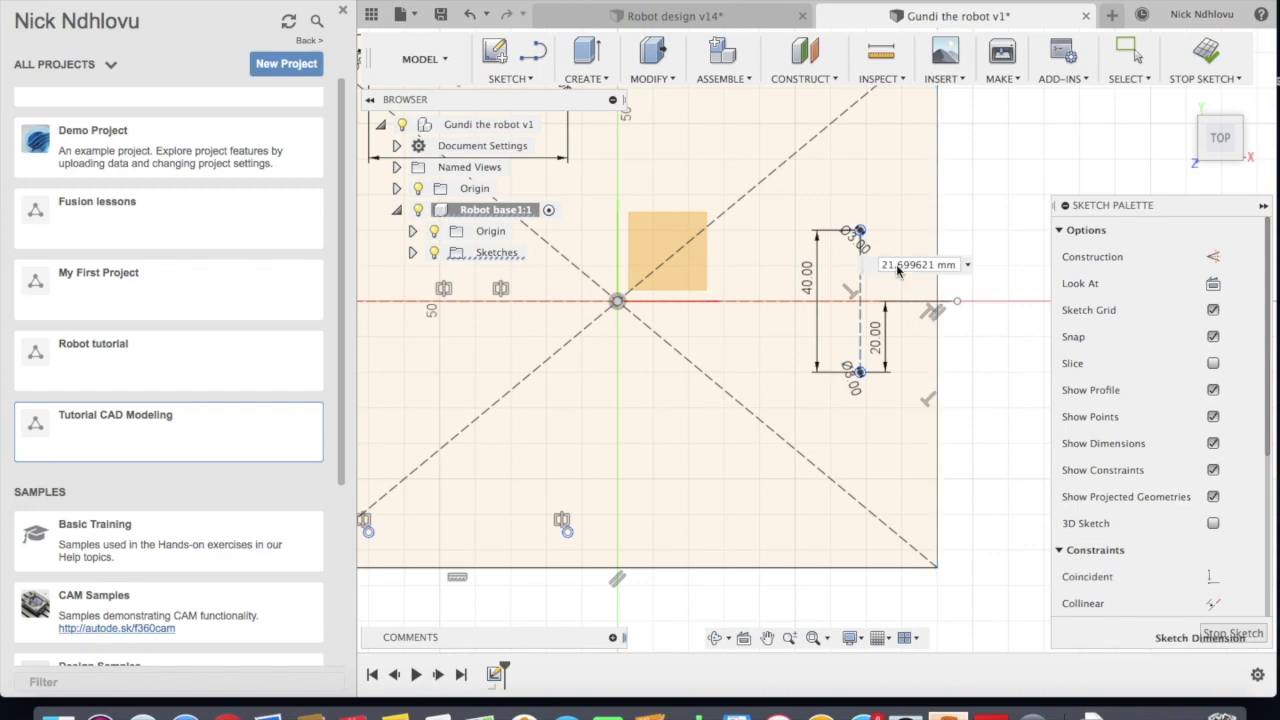
{"action": "type", "text": "48"}
{"action": "key", "text": "Return"}
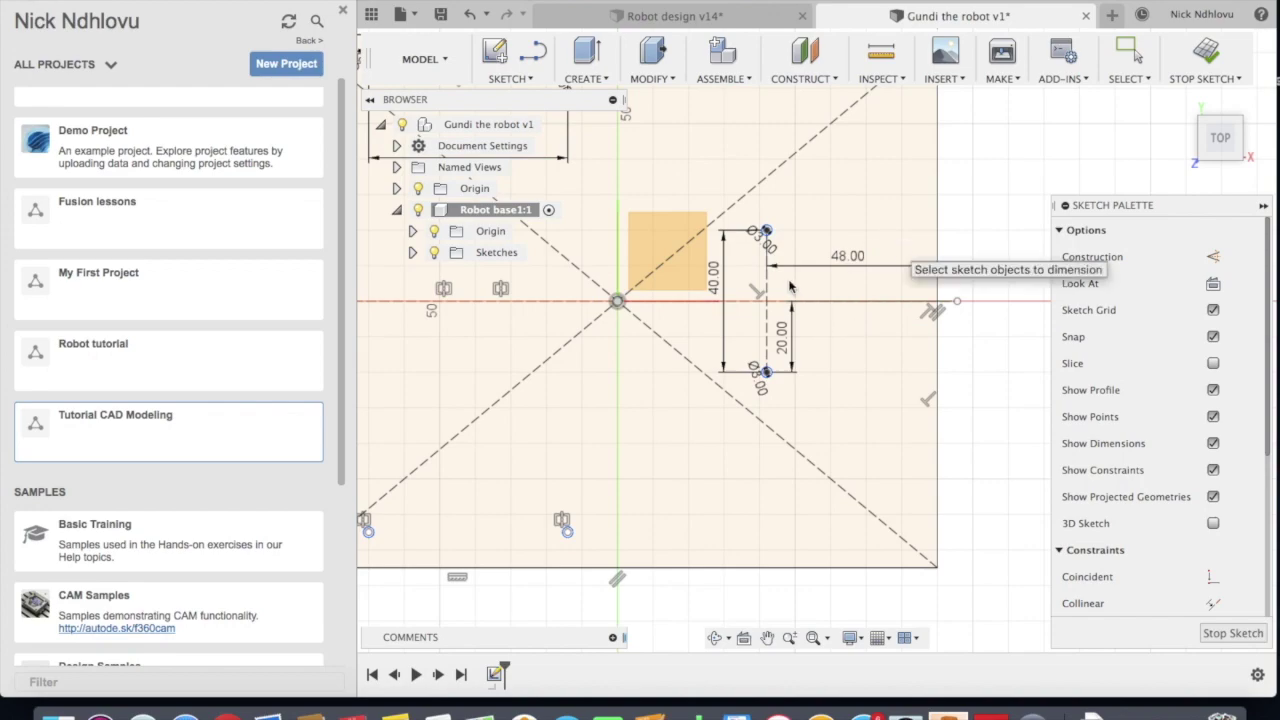
Sketch a second vertical construction line 40 mm long between the two circles and the rectangle's right edge, its endpoints level with the circle centres
{"action": "scroll", "coordinate": [772, 260], "scroll_direction": "up", "scroll_amount": 5}
{"action": "scroll", "coordinate": [757, 260], "scroll_direction": "down", "scroll_amount": 4}
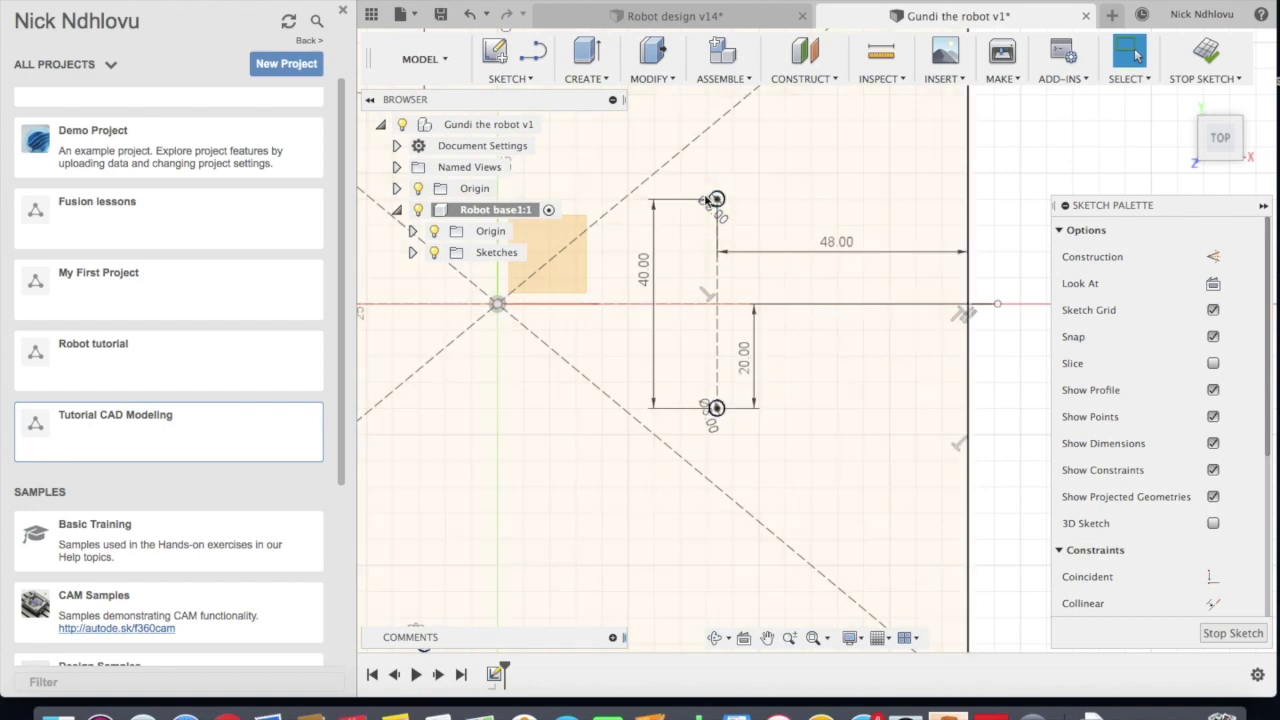
{"action": "scroll", "coordinate": [730, 397], "scroll_direction": "down", "scroll_amount": 3}
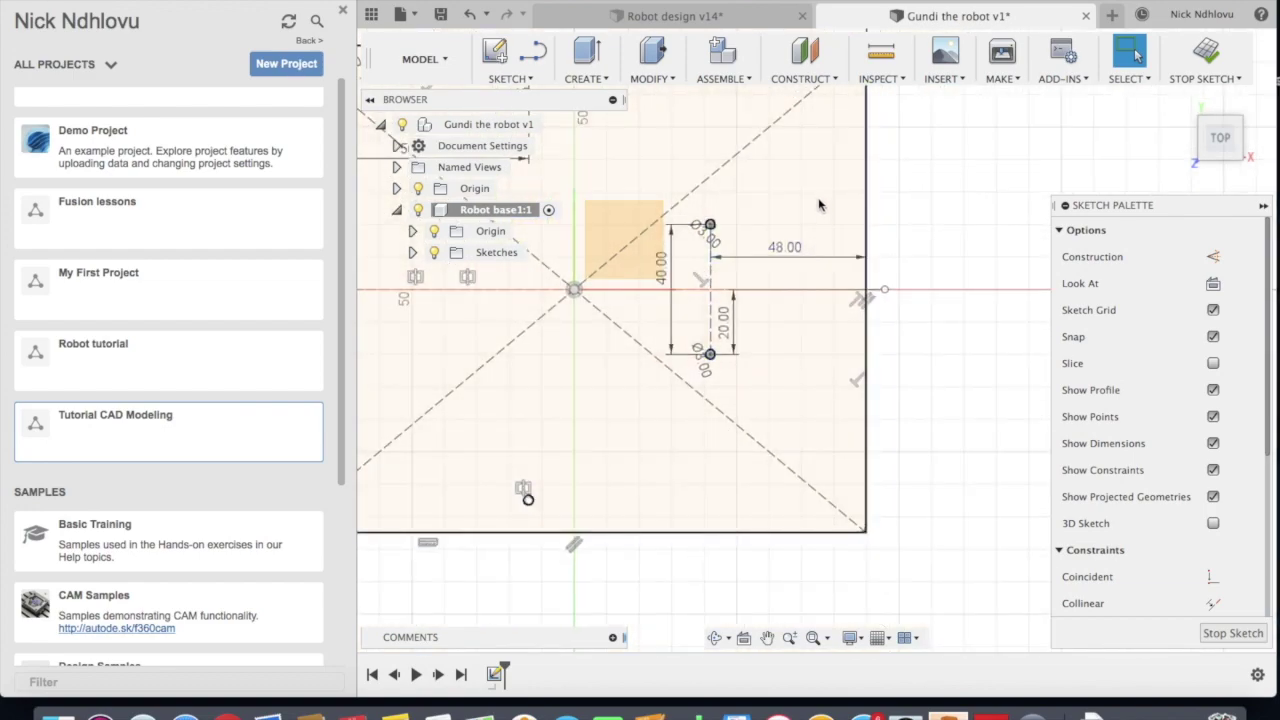
{"action": "scroll", "coordinate": [819, 203], "scroll_direction": "up", "scroll_amount": 3}
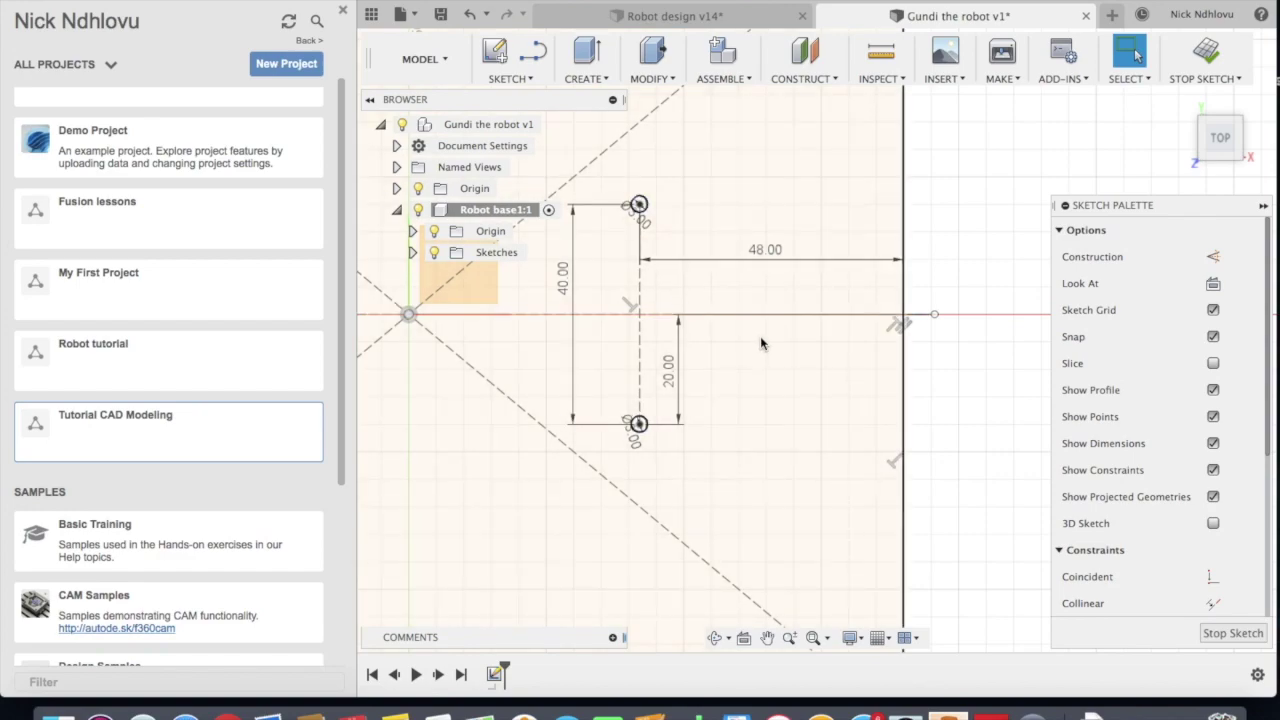
{"action": "key", "text": "l"}
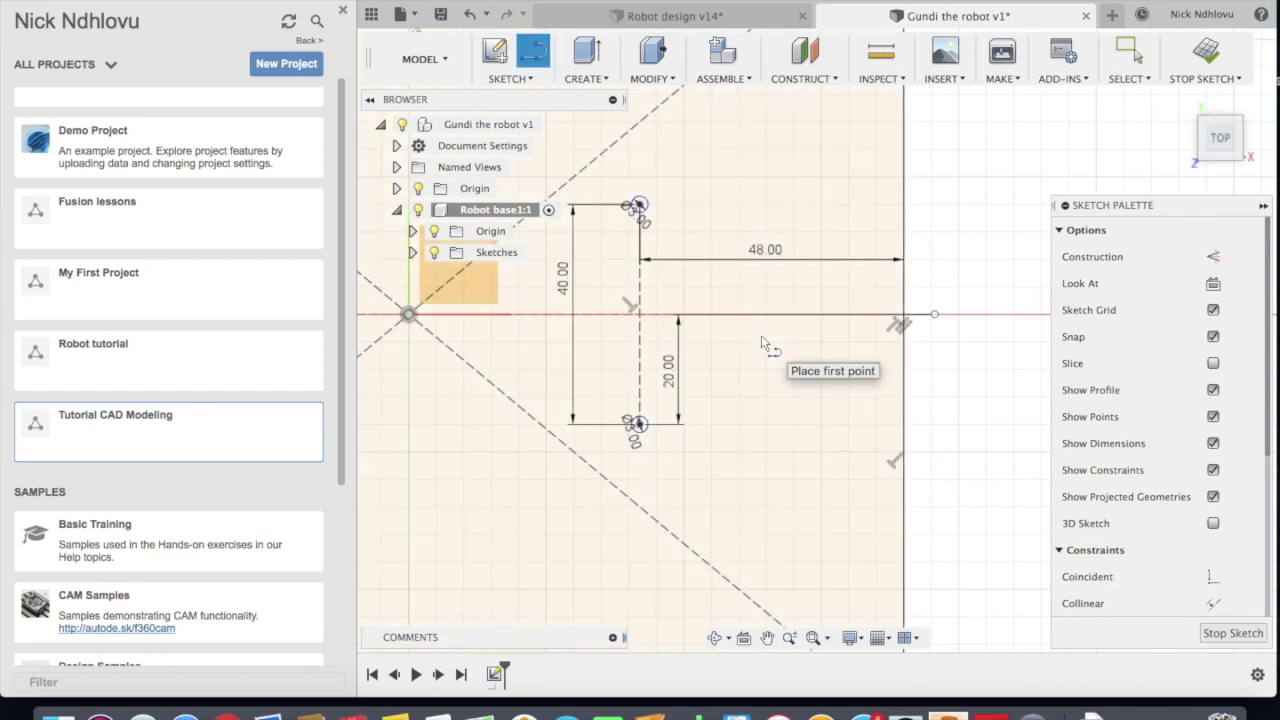
{"action": "left_click", "coordinate": [1213, 257]}
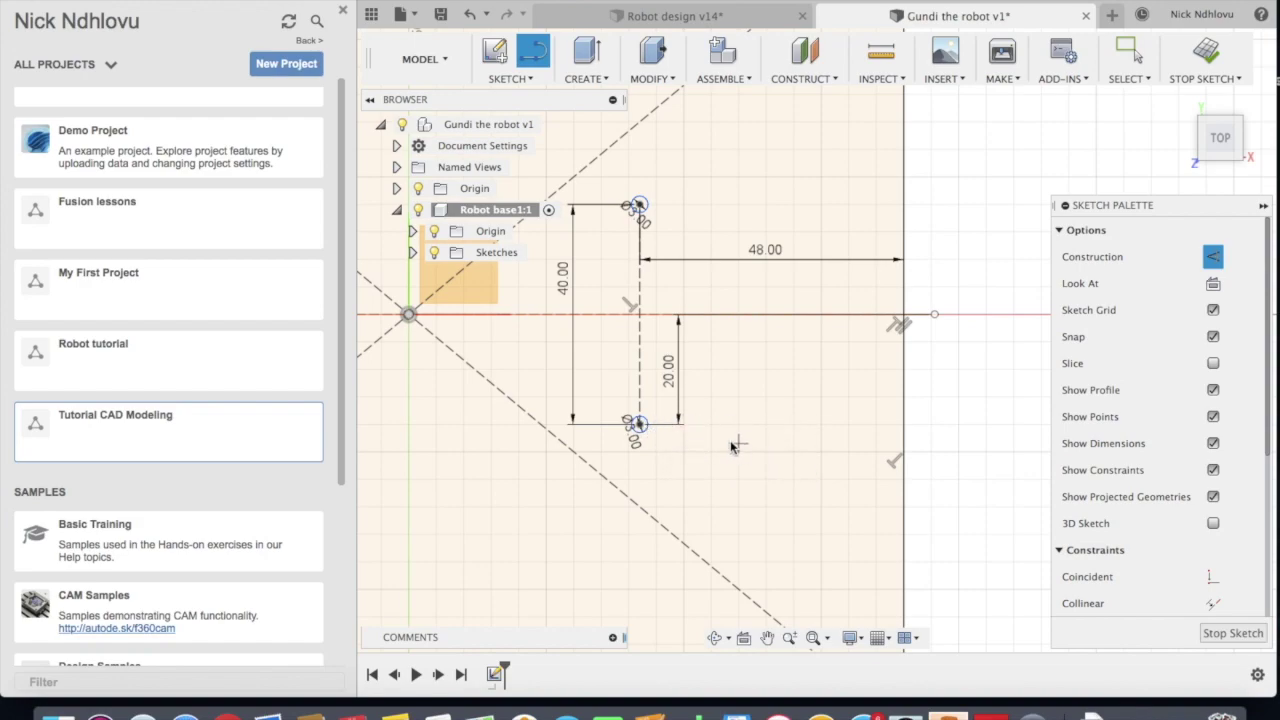
{"action": "left_click", "coordinate": [681, 424]}
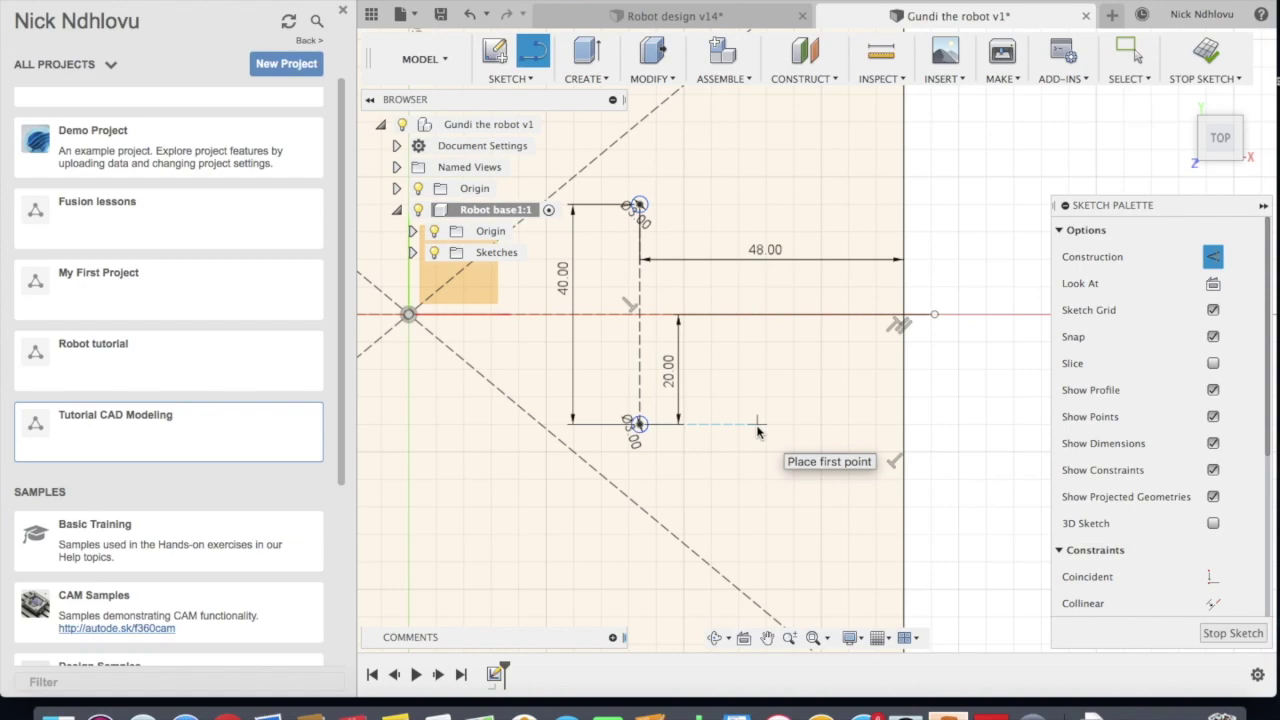
{"action": "left_click", "coordinate": [757, 426]}
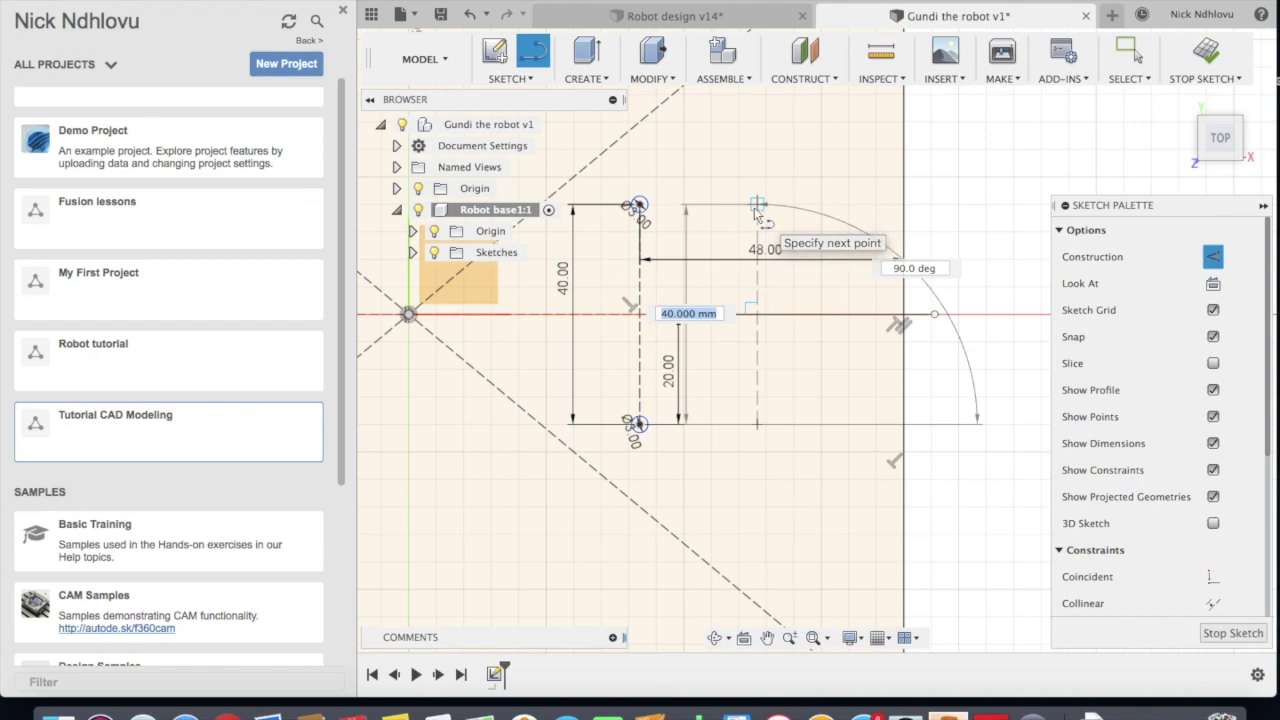
{"action": "left_click", "coordinate": [756, 207]}
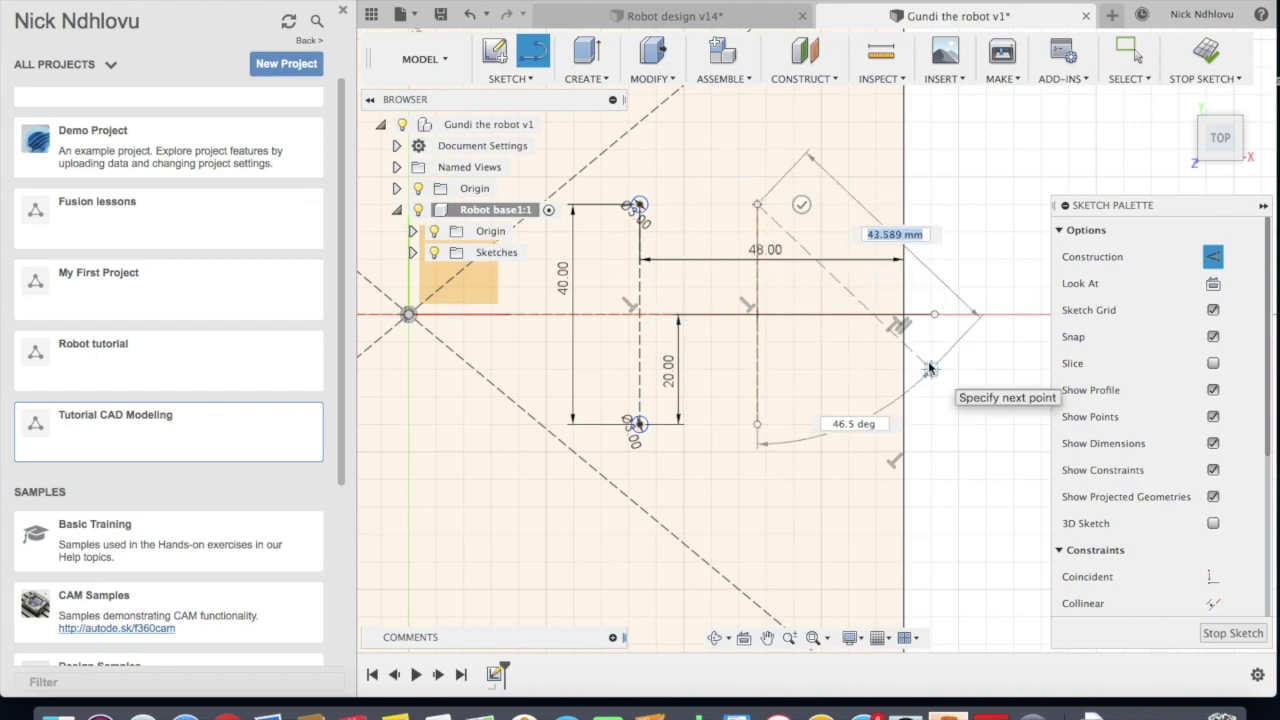
{"action": "key", "text": "Escape"}
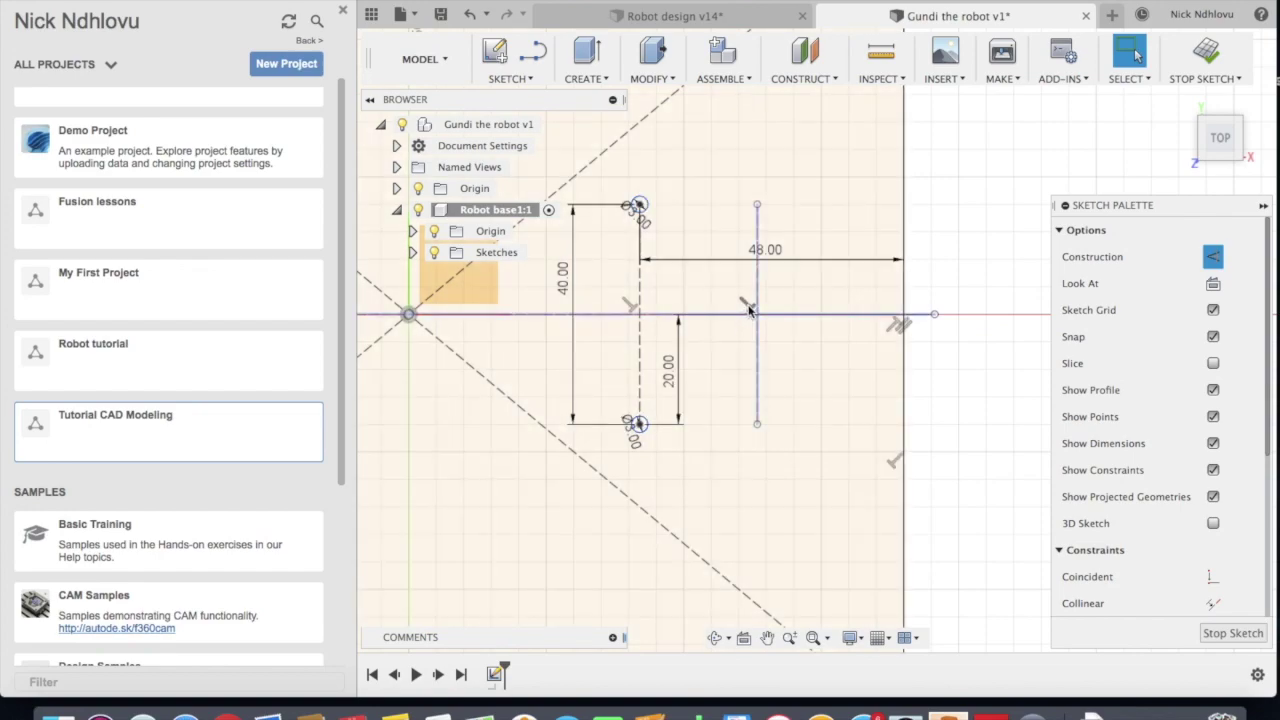
Convert the second vertical line to construction geometry and sketch a regular 3 mm diameter circle centred on its upper endpoint
{"action": "key", "text": "x"}
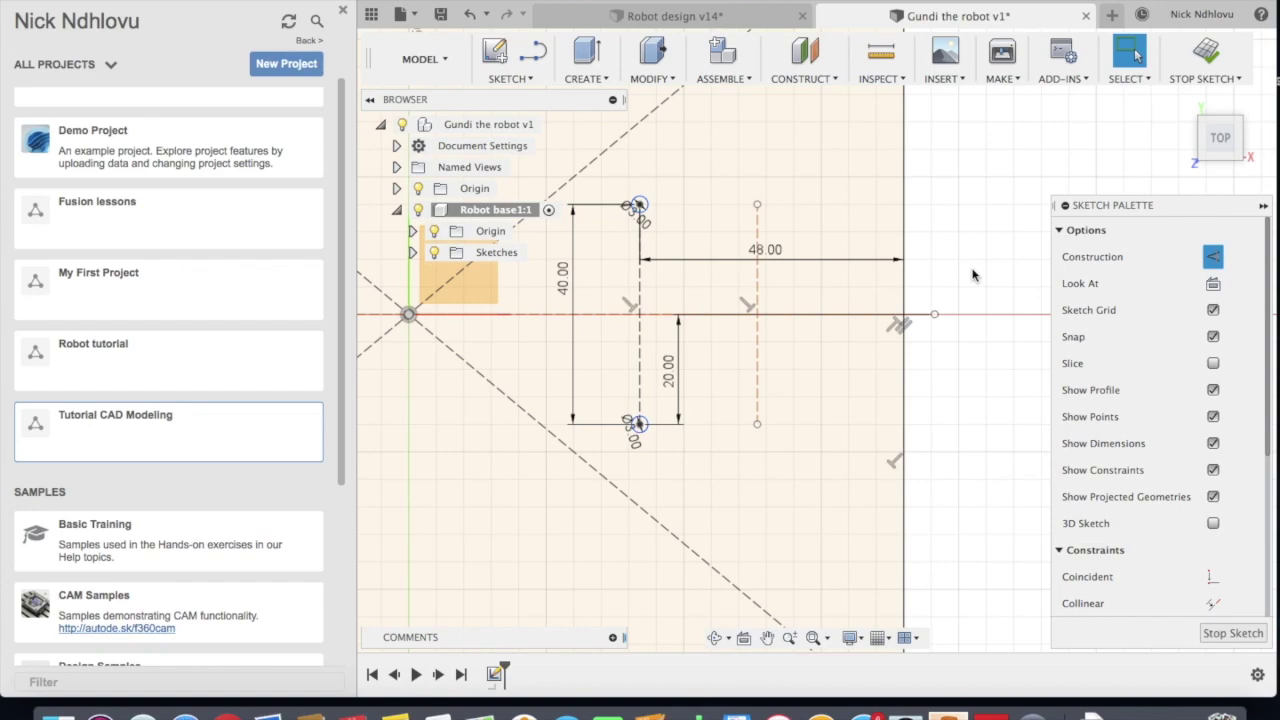
{"action": "left_click", "coordinate": [1212, 257]}
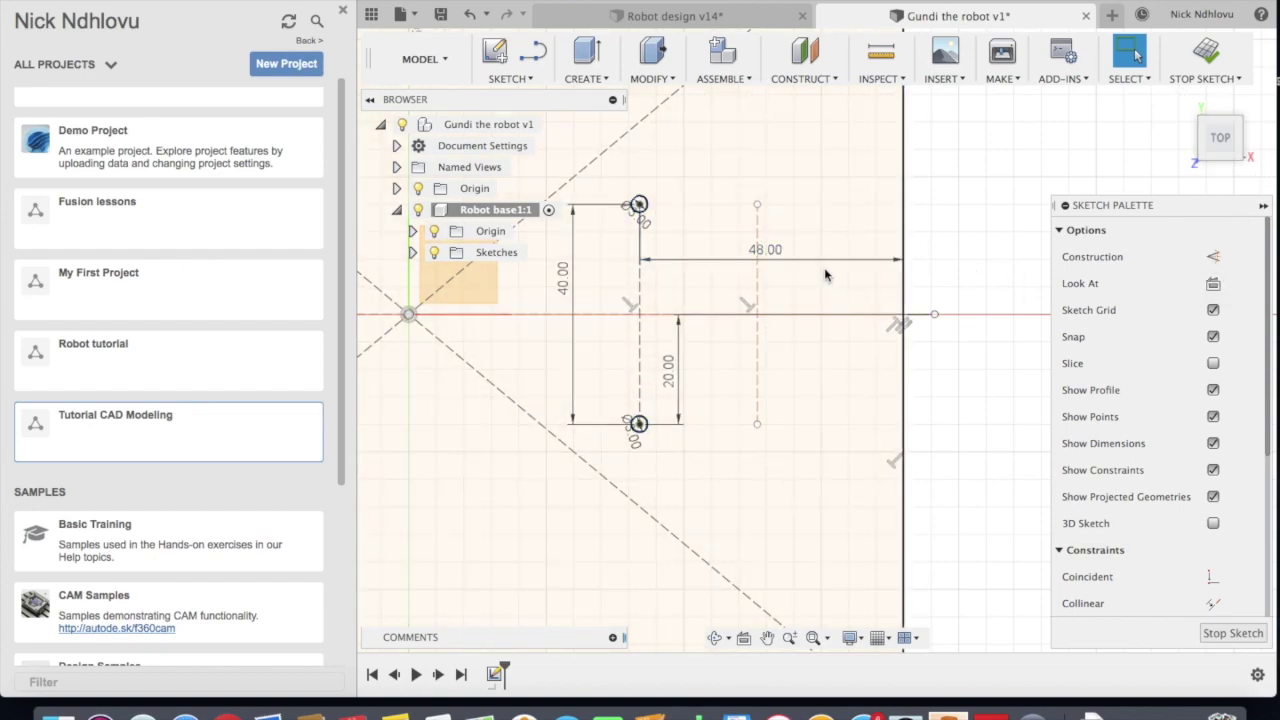
{"action": "key", "text": "c"}
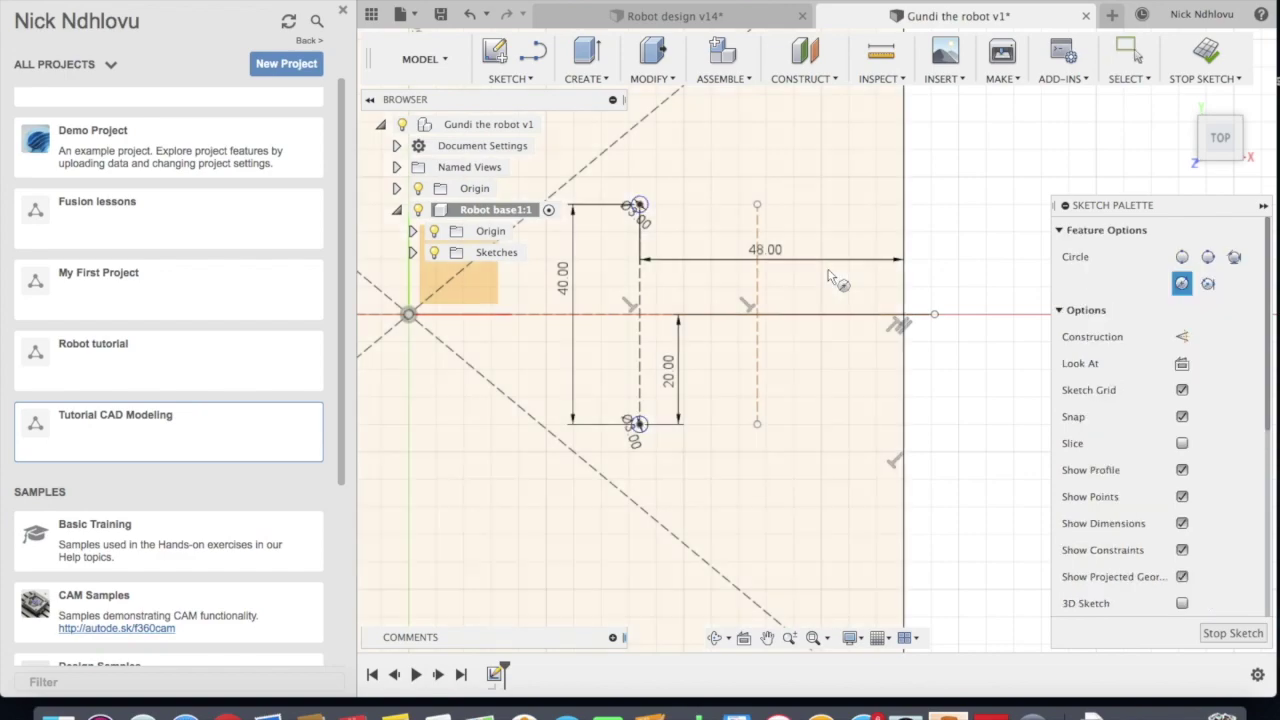
{"action": "left_click", "coordinate": [757, 206]}
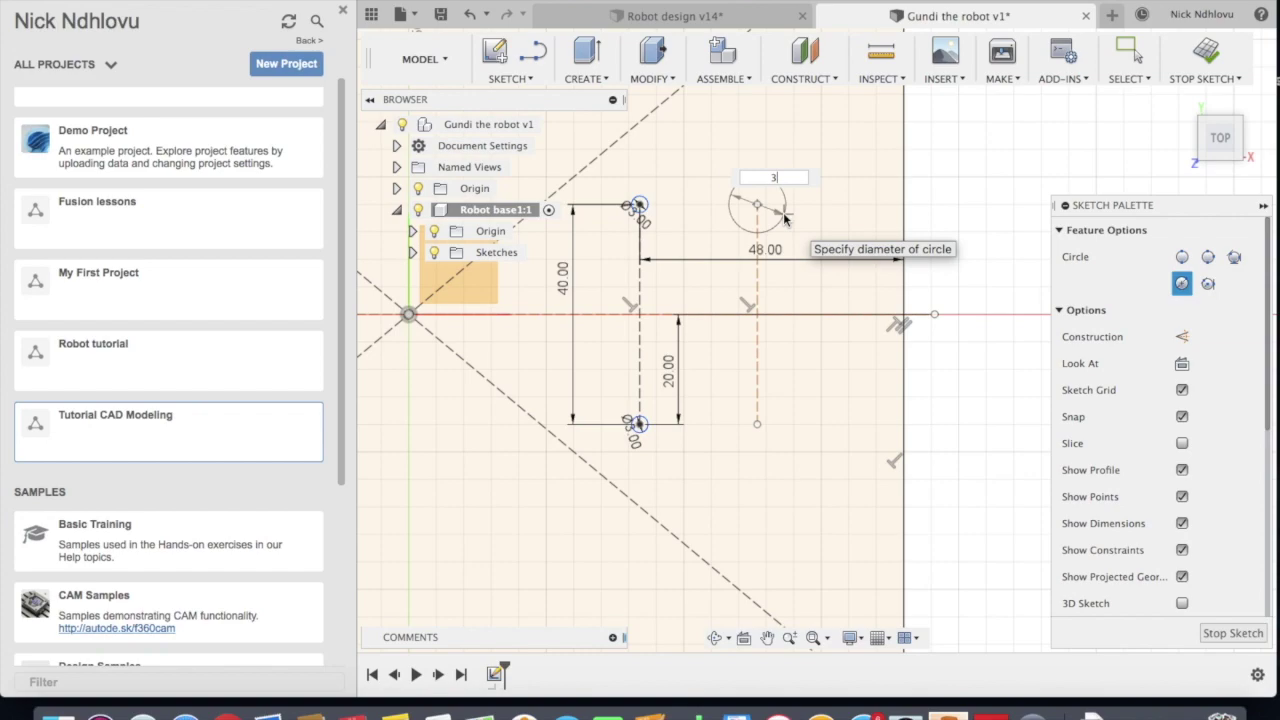
{"action": "type", "text": "5"}
{"action": "key", "text": "Return"}
{"action": "key", "text": "Escape"}
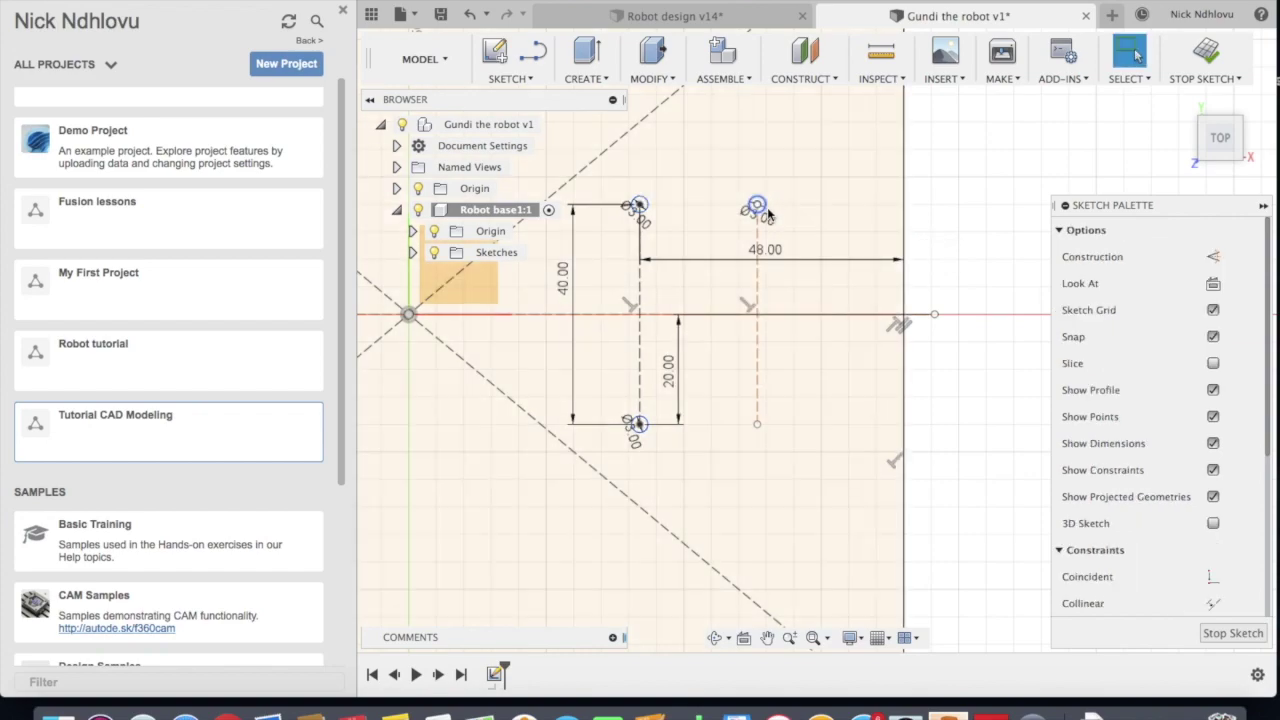
Sketch a 3 mm diameter circle centred on the lower endpoint of the second vertical construction line
{"action": "key", "text": "c"}
{"action": "left_click", "coordinate": [757, 425]}
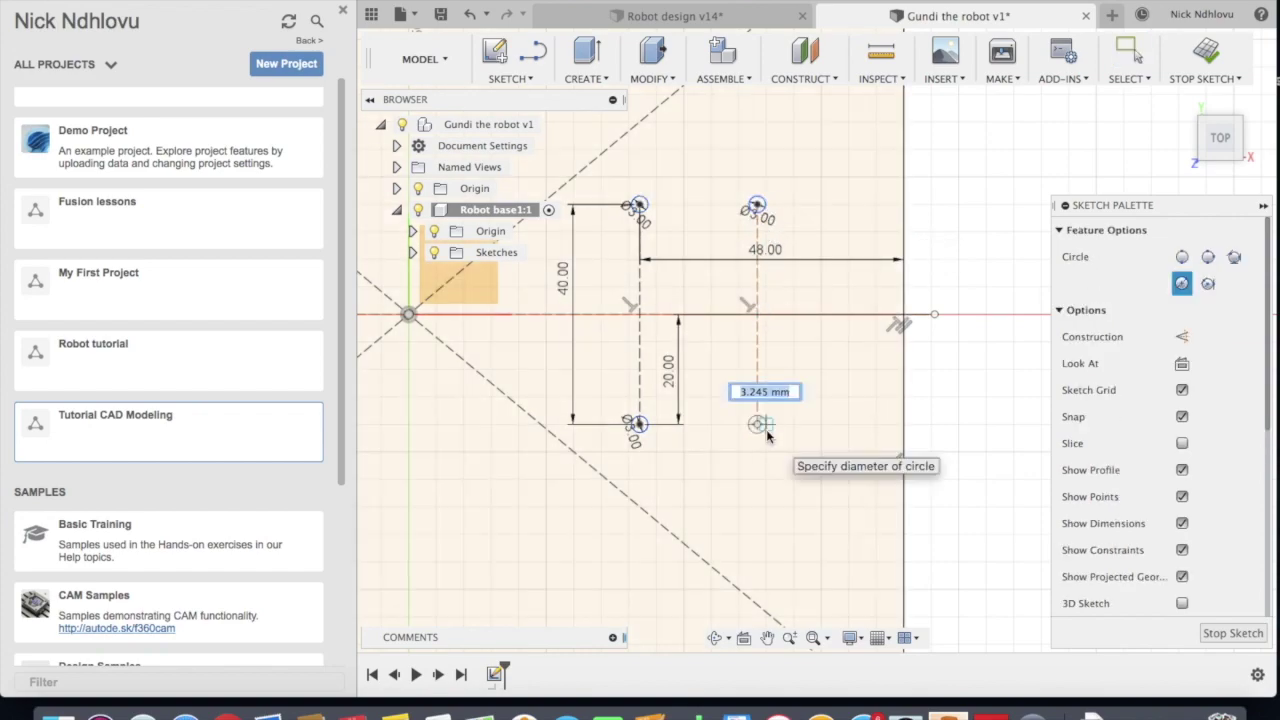
{"action": "type", "text": "3"}
{"action": "key", "text": "Return"}
{"action": "key", "text": "Escape"}
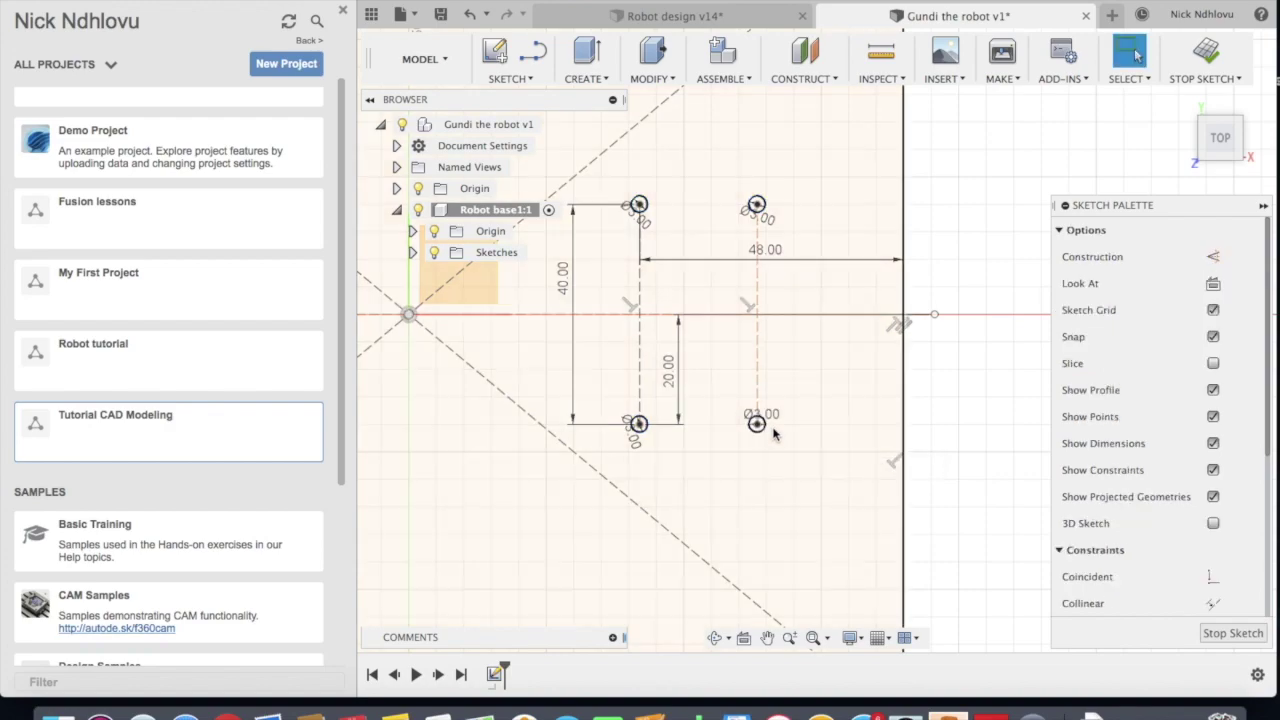
Dimension the distance between the second vertical construction line and the rectangle's right edge as 19 mm
{"action": "scroll", "coordinate": [770, 450], "scroll_direction": "up", "scroll_amount": 3}
{"action": "scroll", "coordinate": [771, 457], "scroll_direction": "down", "scroll_amount": 2}
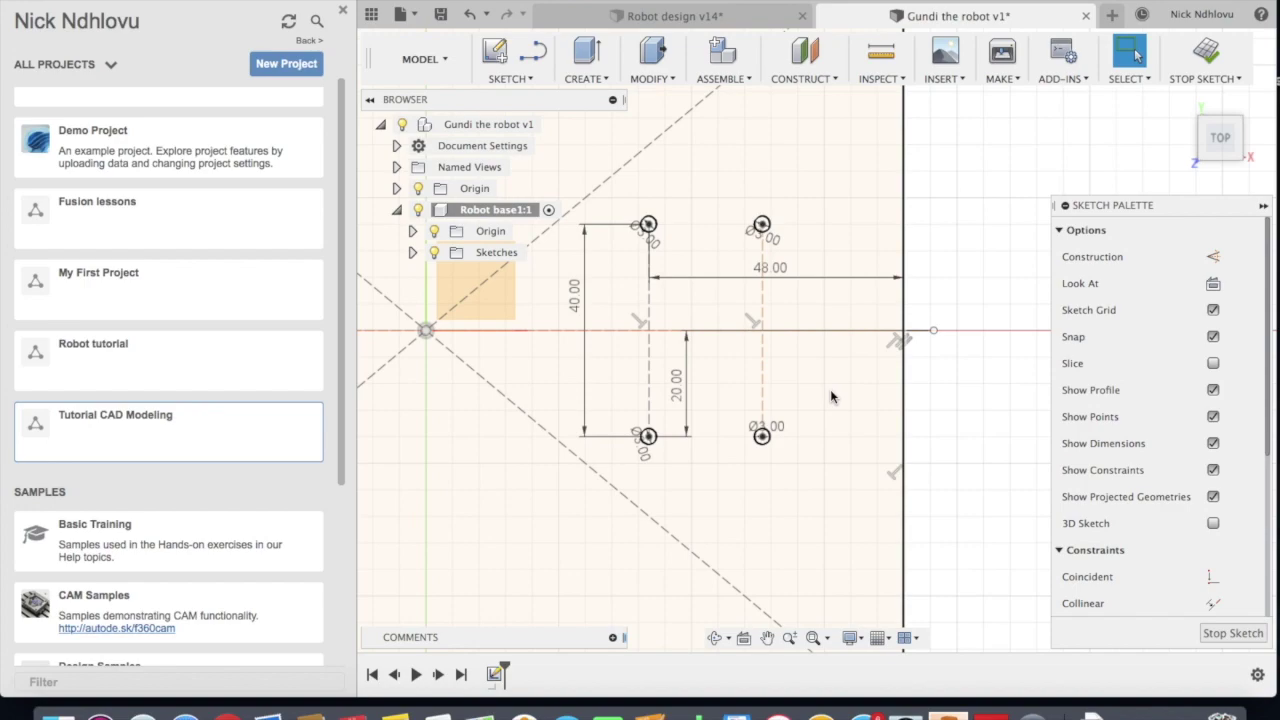
{"action": "key", "text": "d"}
{"action": "left_click", "coordinate": [763, 310]}
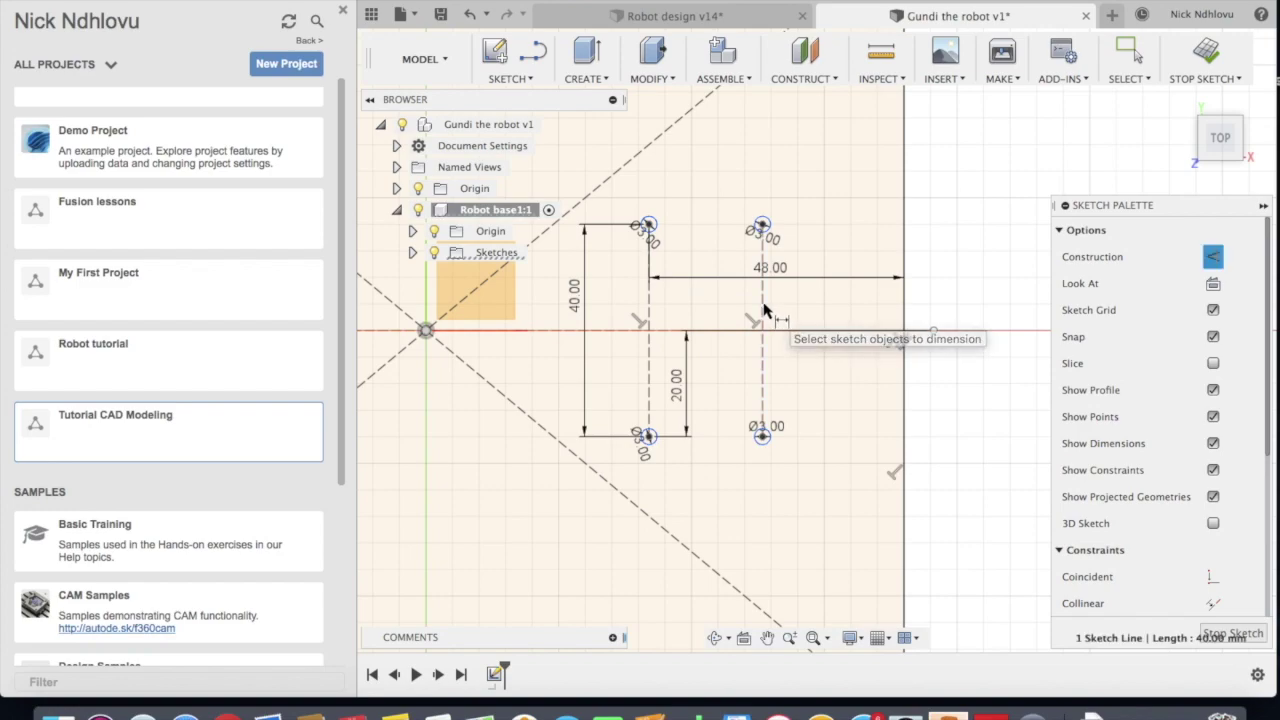
{"action": "left_click", "coordinate": [903, 312]}
{"action": "left_click", "coordinate": [838, 308]}
{"action": "type", "text": "19"}
{"action": "key", "text": "Return"}
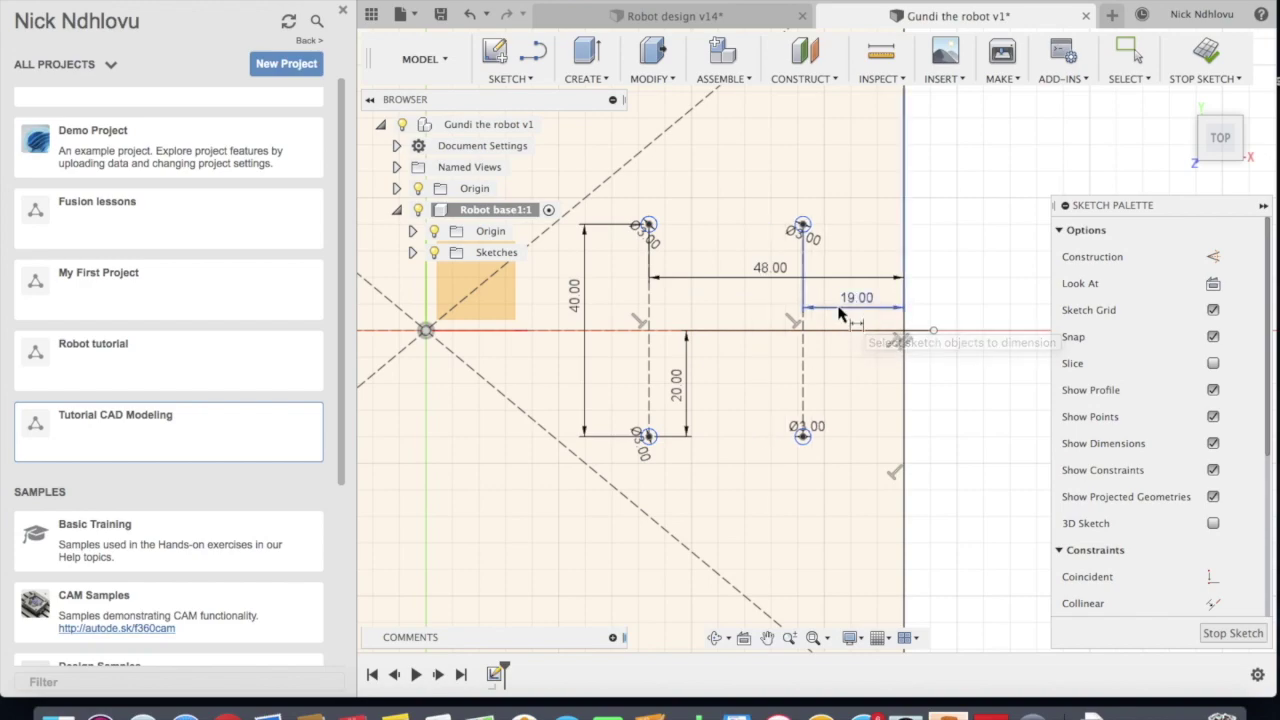
{"action": "key", "text": "Escape"}
Hide the Robot base component's origin, and switch its sketches' visibility off and back on
{"action": "scroll", "coordinate": [946, 409], "scroll_direction": "down", "scroll_amount": 3}
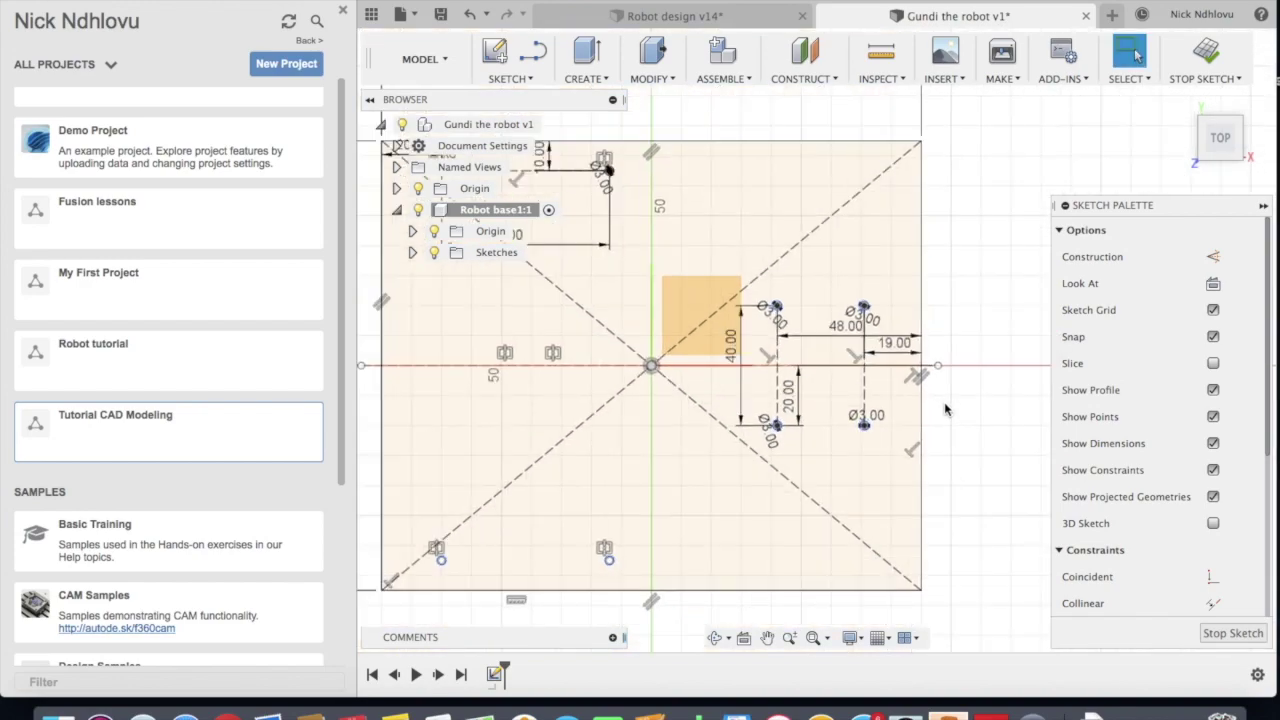
{"action": "scroll", "coordinate": [946, 409], "scroll_direction": "down", "scroll_amount": 3}
{"action": "scroll", "coordinate": [928, 261], "scroll_direction": "up", "scroll_amount": 3}
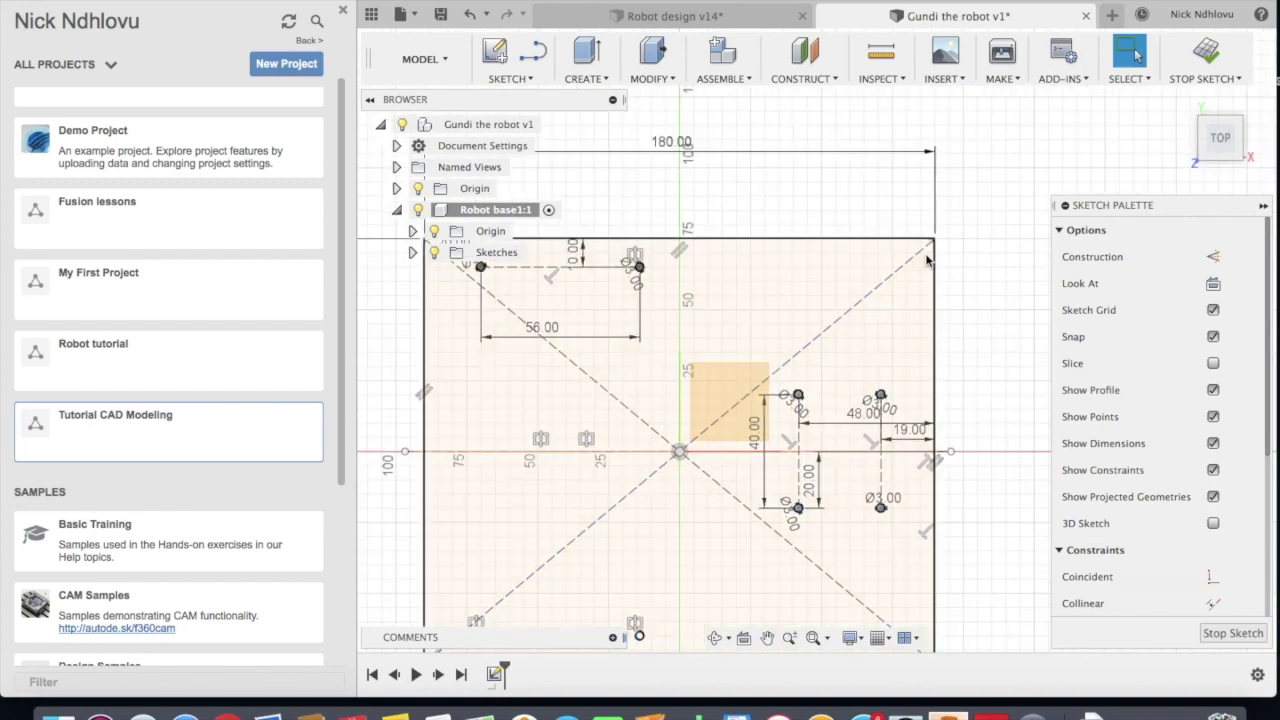
{"action": "scroll", "coordinate": [928, 261], "scroll_direction": "down", "scroll_amount": 3}
{"action": "scroll", "coordinate": [824, 291], "scroll_direction": "up", "scroll_amount": 3}
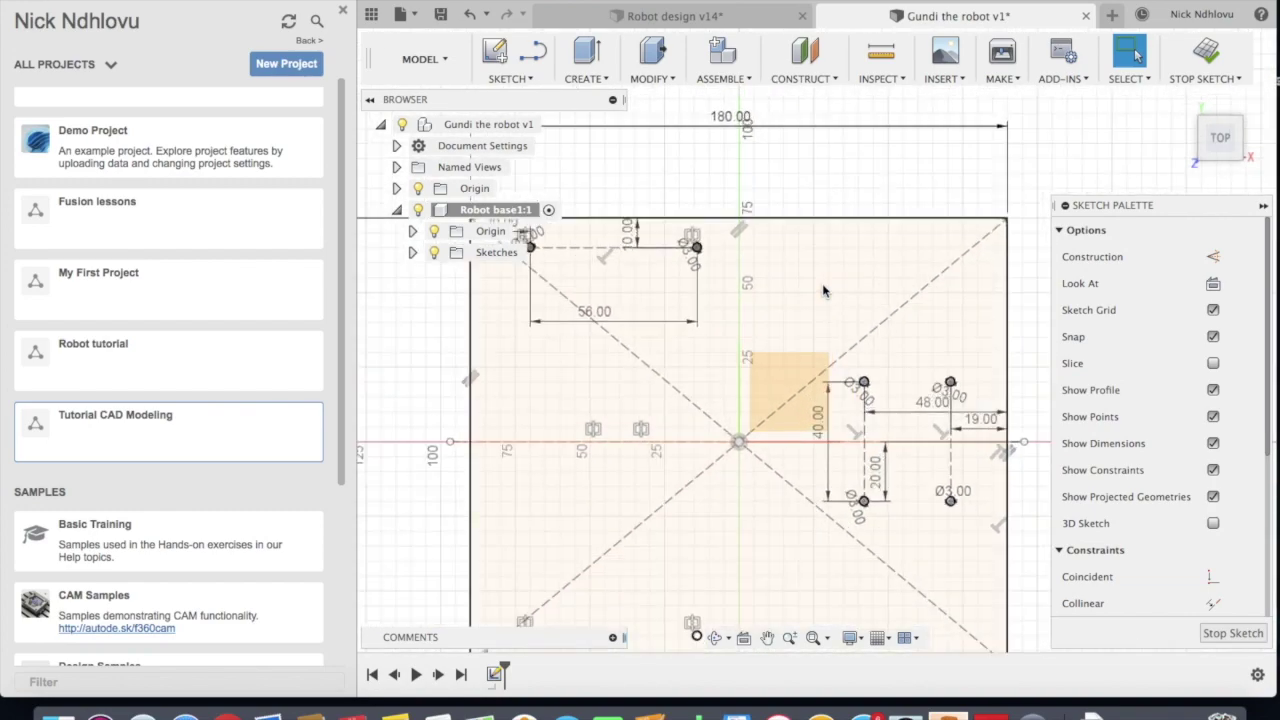
{"action": "scroll", "coordinate": [824, 291], "scroll_direction": "down", "scroll_amount": 3}
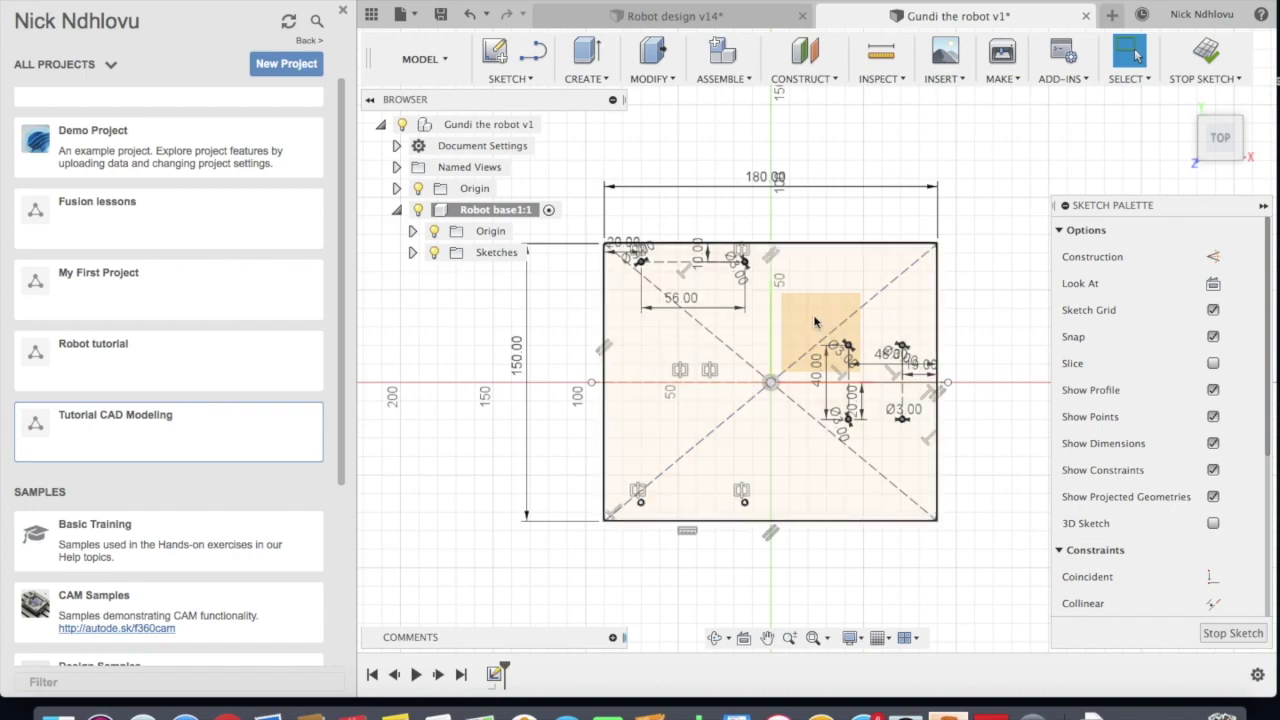
{"action": "left_click", "coordinate": [435, 232]}
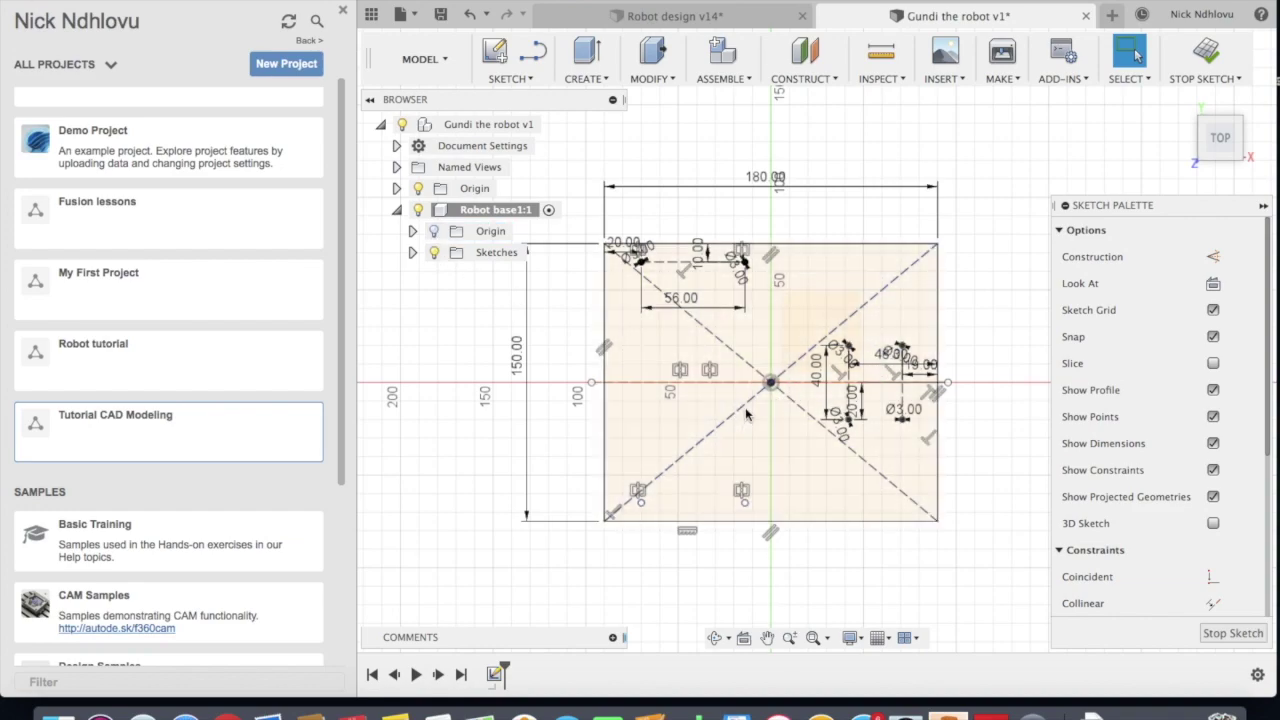
{"action": "left_click", "coordinate": [433, 253]}
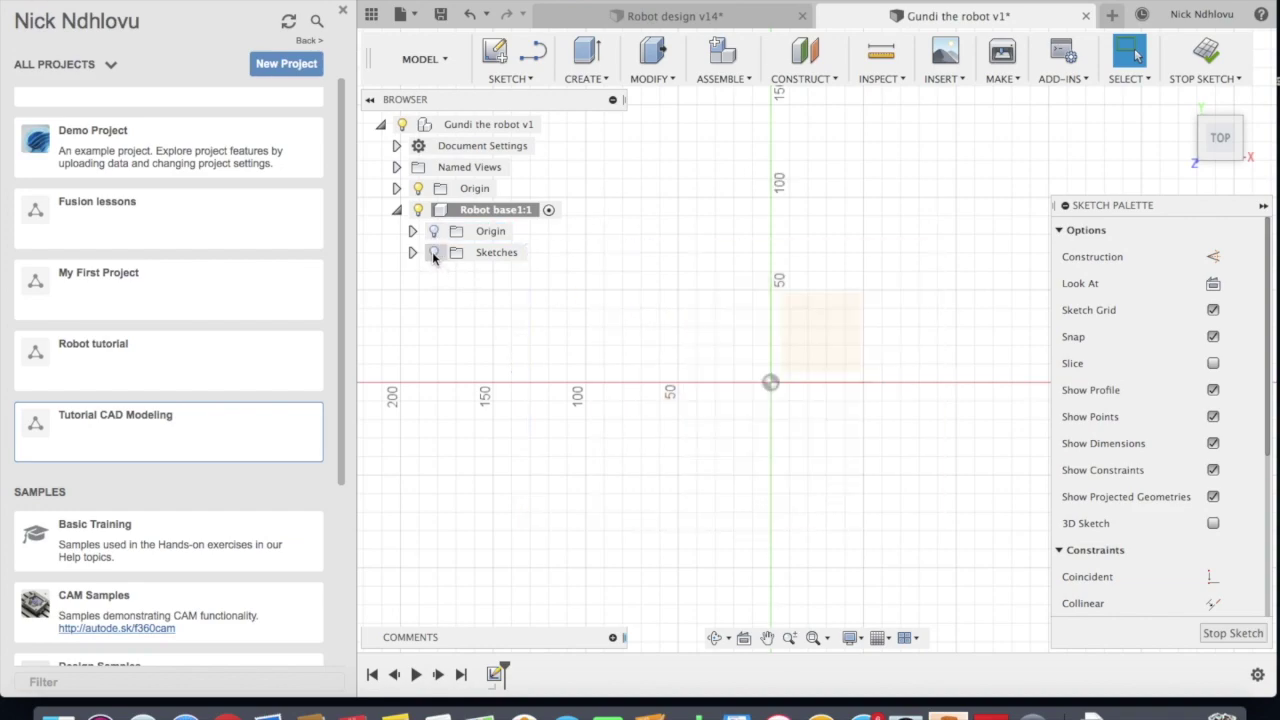
{"action": "left_click", "coordinate": [433, 253]}
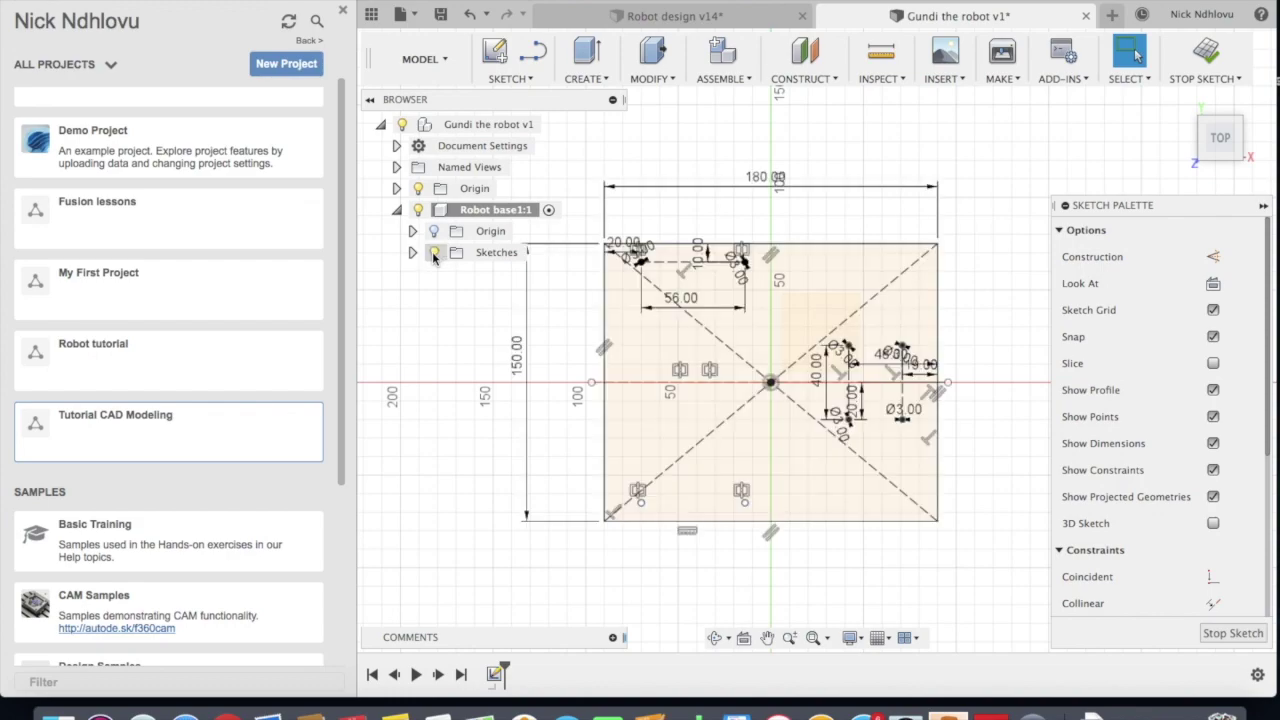
Examine the whole base sketch, checking the hole positions and dimensions within the rectangle
{"action": "scroll", "coordinate": [635, 471], "scroll_direction": "up", "scroll_amount": 4}
{"action": "scroll", "coordinate": [490, 458], "scroll_direction": "down", "scroll_amount": 4}
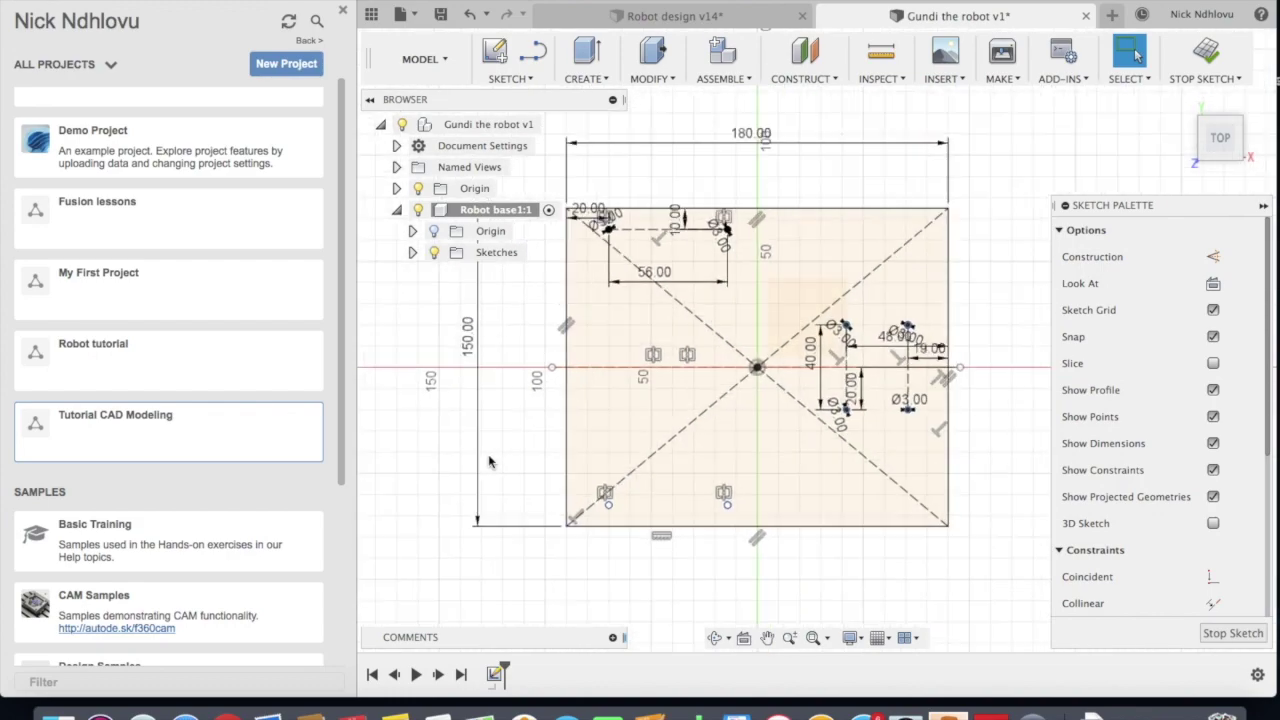
{"action": "scroll", "coordinate": [540, 447], "scroll_direction": "up", "scroll_amount": 2}
{"action": "scroll", "coordinate": [714, 304], "scroll_direction": "up", "scroll_amount": 4}
{"action": "scroll", "coordinate": [688, 436], "scroll_direction": "down", "scroll_amount": 5}
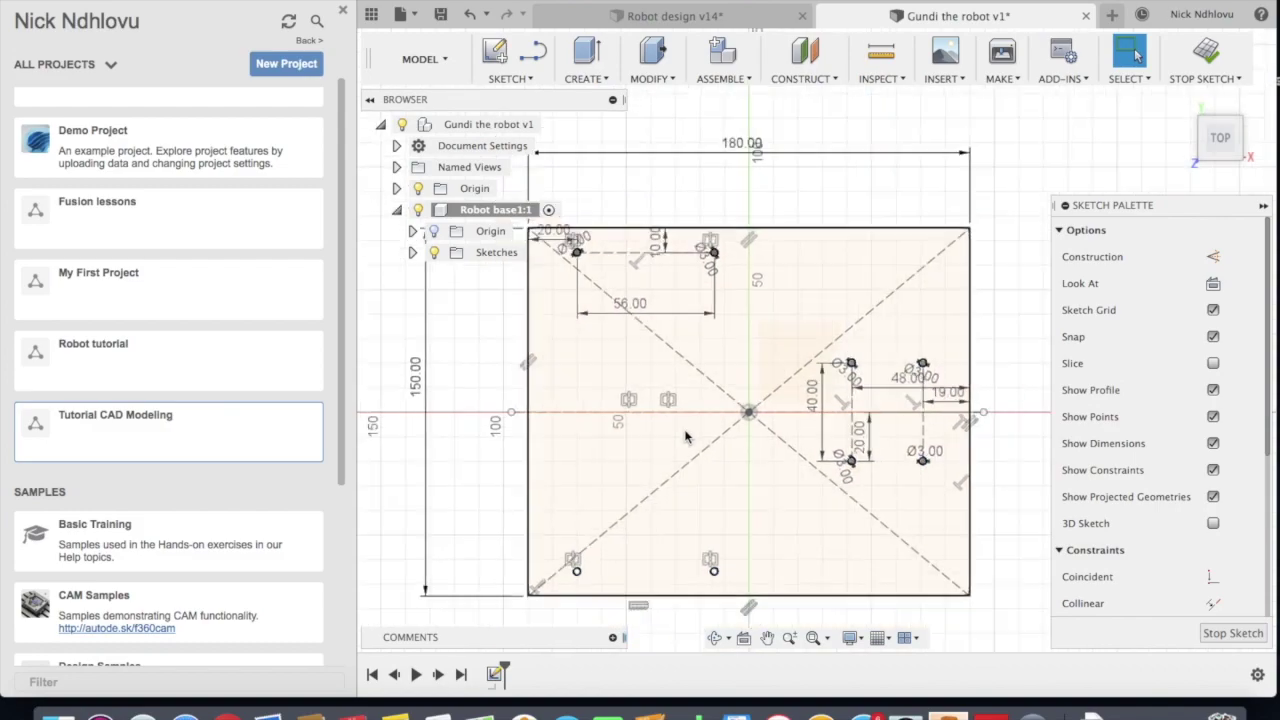
{"action": "scroll", "coordinate": [738, 373], "scroll_direction": "up", "scroll_amount": 2}
{"action": "scroll", "coordinate": [742, 376], "scroll_direction": "down", "scroll_amount": 4}
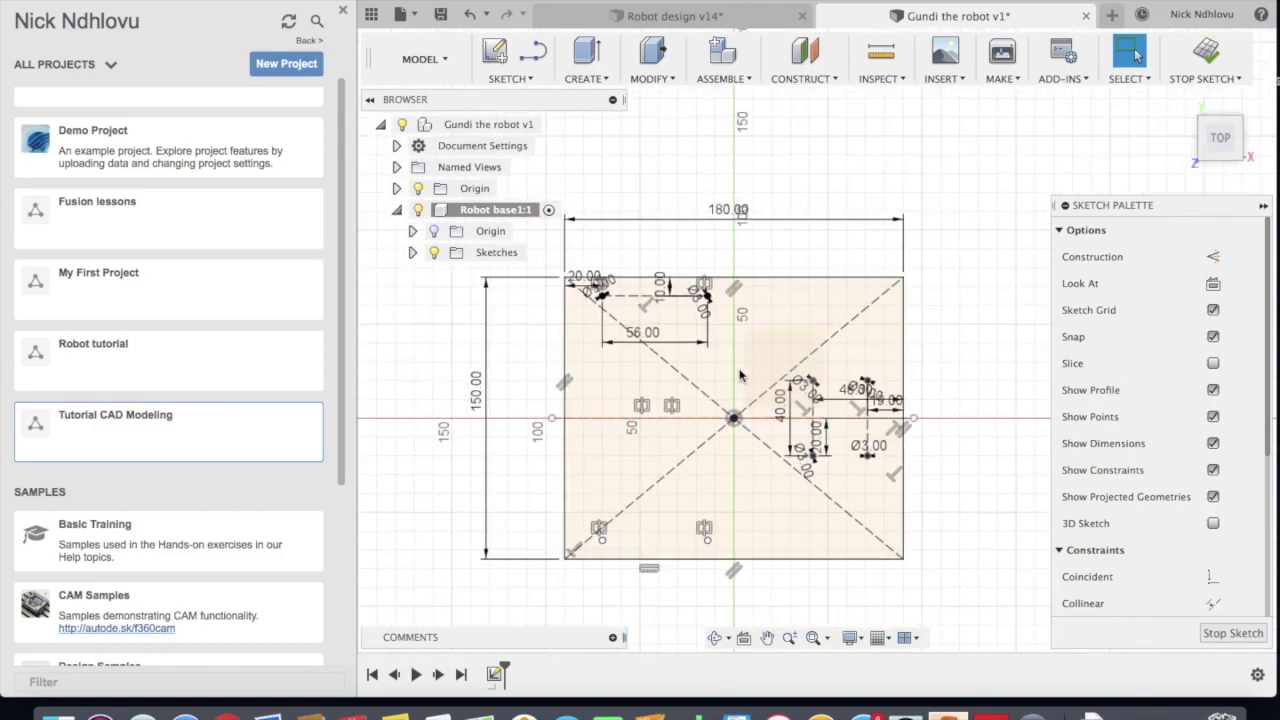
{"action": "scroll", "coordinate": [714, 408], "scroll_direction": "up", "scroll_amount": 3}
{"action": "scroll", "coordinate": [700, 425], "scroll_direction": "down", "scroll_amount": 4}
{"action": "scroll", "coordinate": [695, 422], "scroll_direction": "up", "scroll_amount": 1}
{"action": "scroll", "coordinate": [715, 400], "scroll_direction": "up", "scroll_amount": 4}
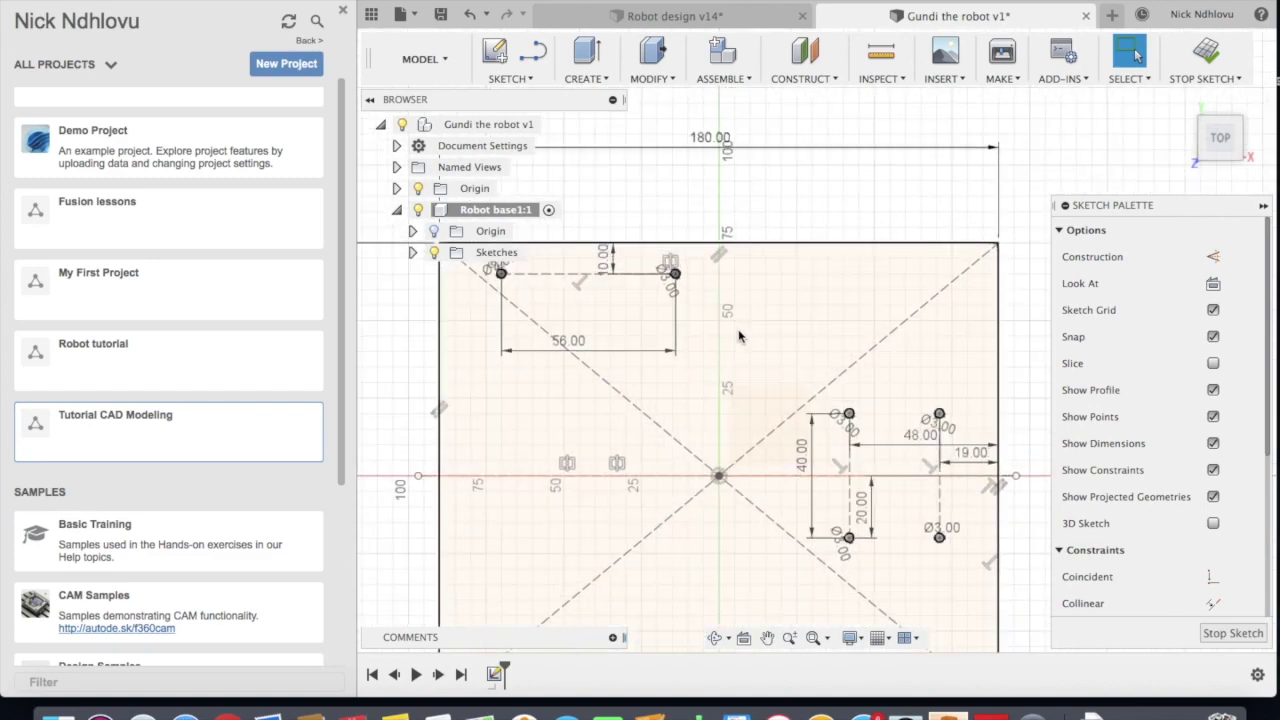
{"action": "scroll", "coordinate": [734, 373], "scroll_direction": "down", "scroll_amount": 4}
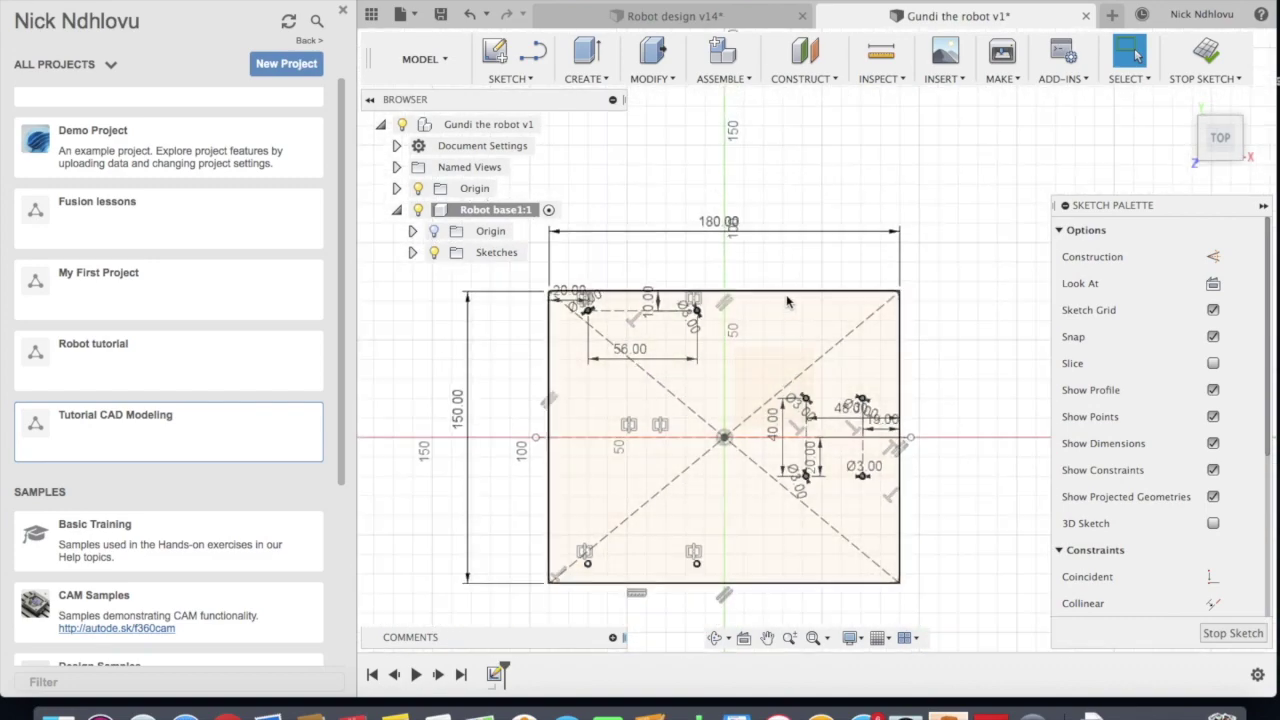
{"action": "scroll", "coordinate": [810, 375], "scroll_direction": "down", "scroll_amount": 2}
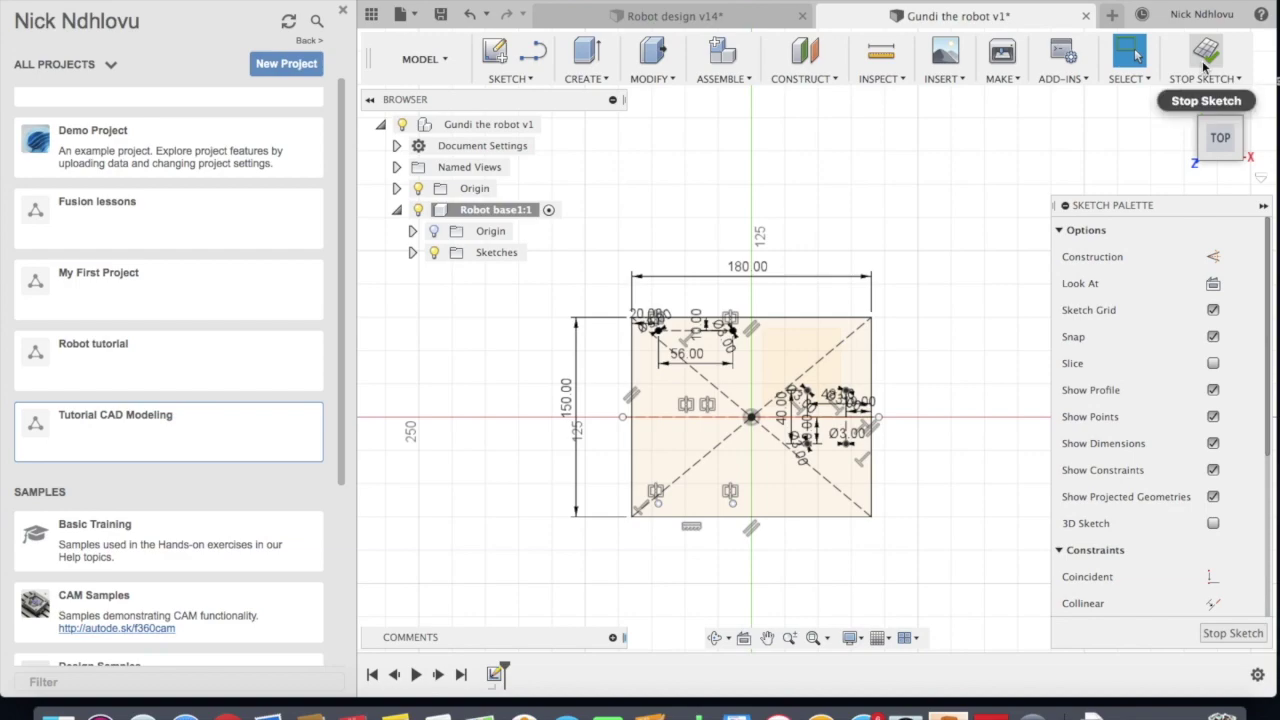
Finish the Robot base sketch and return to modelling
{"action": "left_click", "coordinate": [1233, 633]}
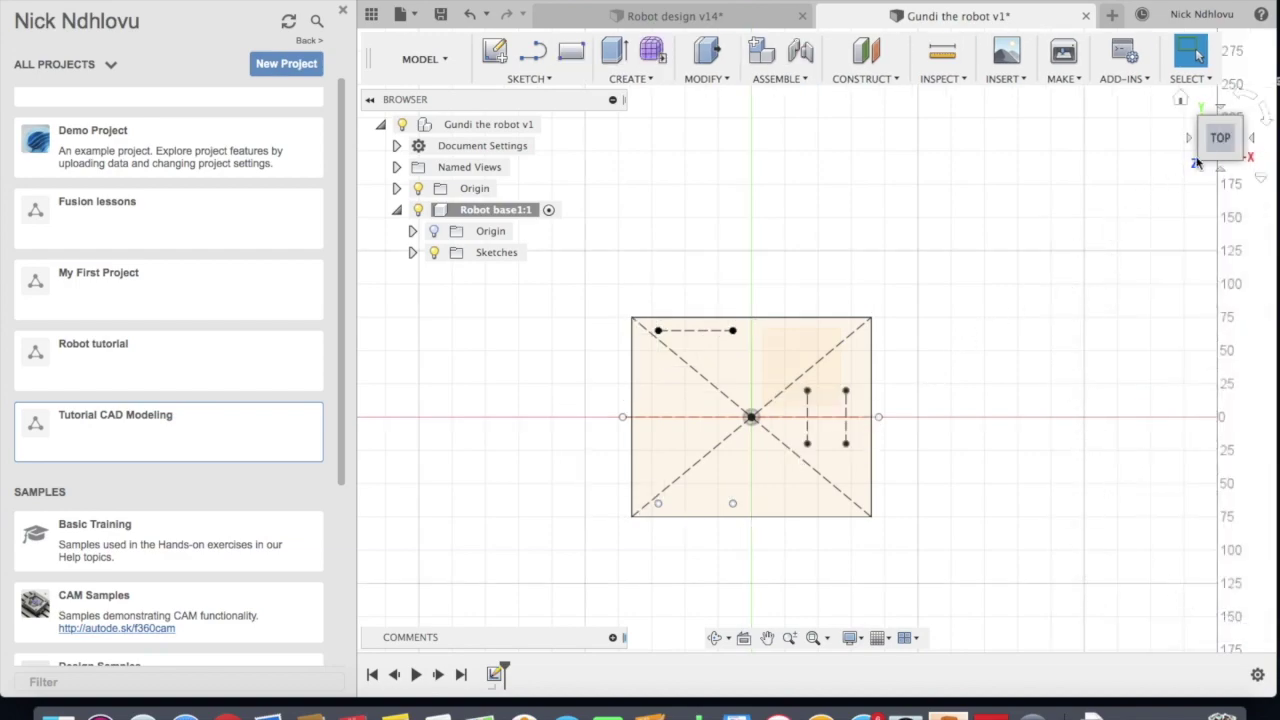
{"action": "mouse_move", "coordinate": [1218, 148]}
{"action": "left_mouse_down"}
{"action": "mouse_move", "coordinate": [1199, 57]}
{"action": "mouse_move", "coordinate": [1228, 80]}
{"action": "mouse_move", "coordinate": [1240, 128]}
{"action": "mouse_move", "coordinate": [1232, 146]}
{"action": "mouse_move", "coordinate": [1224, 130]}
{"action": "mouse_move", "coordinate": [1234, 158]}
{"action": "mouse_move", "coordinate": [1217, 128]}
{"action": "mouse_move", "coordinate": [1212, 140]}
{"action": "left_mouse_up"}
{"action": "mouse_move", "coordinate": [817, 341]}
{"action": "middle_mouse_down", "text": "shift"}
{"action": "mouse_move", "coordinate": [792, 338]}
{"action": "mouse_move", "coordinate": [862, 346]}
{"action": "mouse_move", "coordinate": [884, 334]}
{"action": "mouse_move", "coordinate": [876, 352]}
{"action": "mouse_move", "coordinate": [860, 340]}
{"action": "mouse_move", "coordinate": [832, 362]}
{"action": "mouse_move", "coordinate": [852, 388]}
{"action": "mouse_move", "coordinate": [884, 396]}
{"action": "mouse_move", "coordinate": [799, 294]}
{"action": "mouse_move", "coordinate": [806, 329]}
{"action": "middle_mouse_up", "text": "shift"}
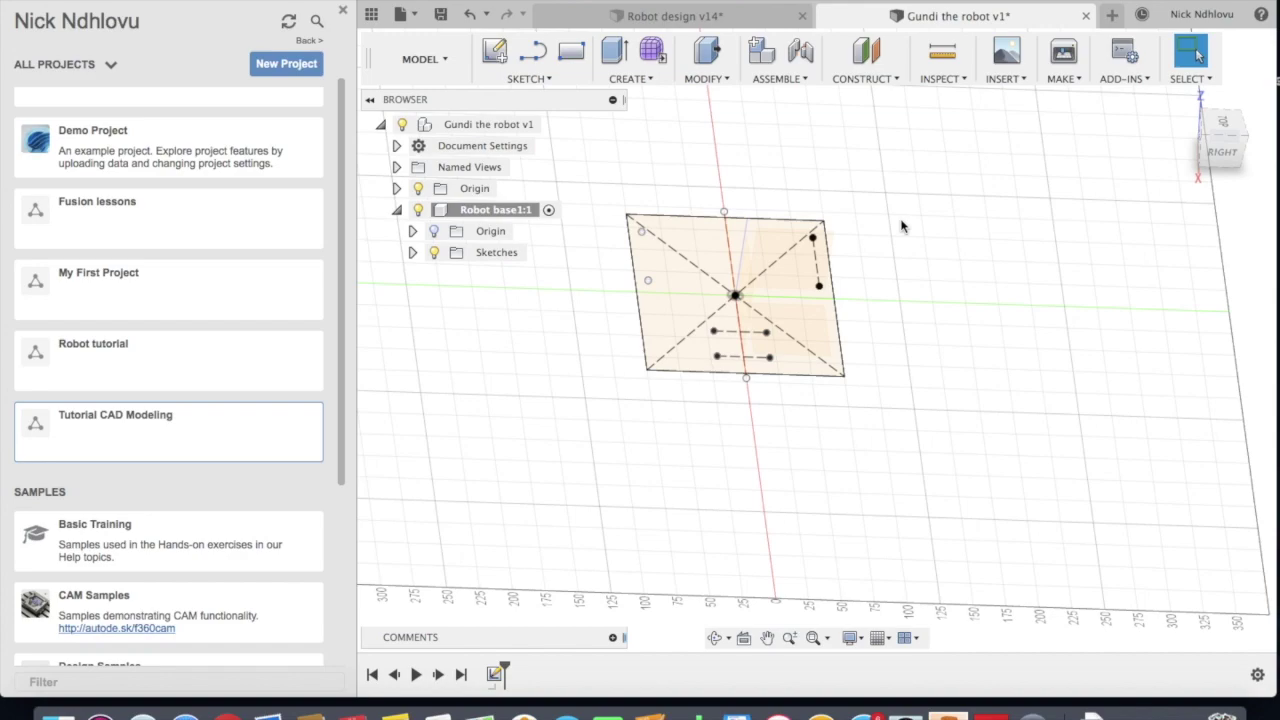
{"action": "left_click", "coordinate": [634, 80]}
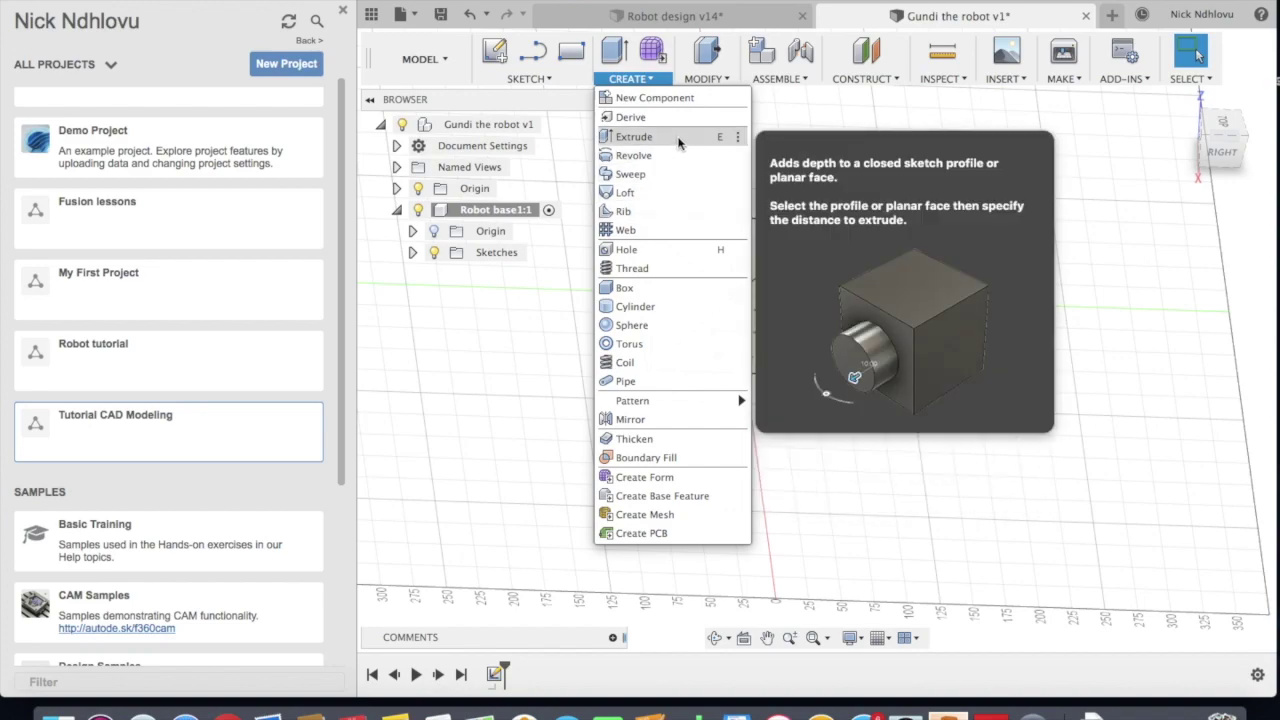
{"action": "left_click", "coordinate": [678, 139]}
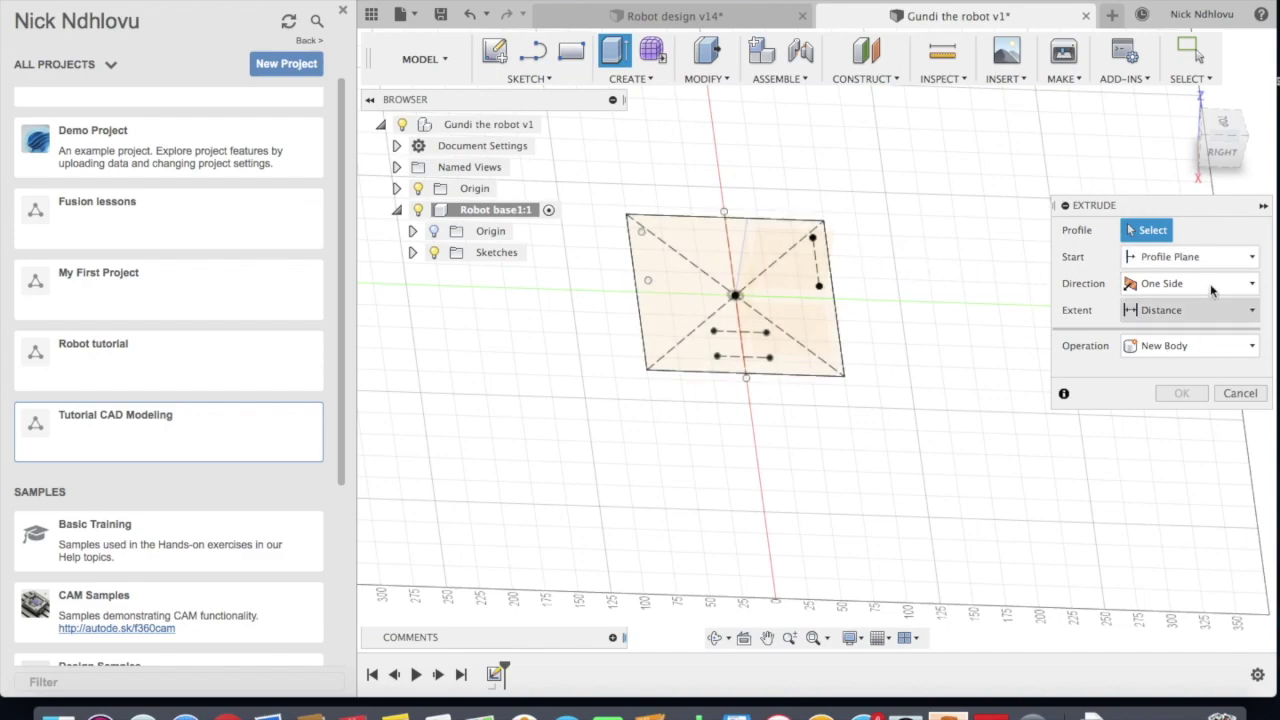
{"action": "left_click", "coordinate": [1240, 393]}
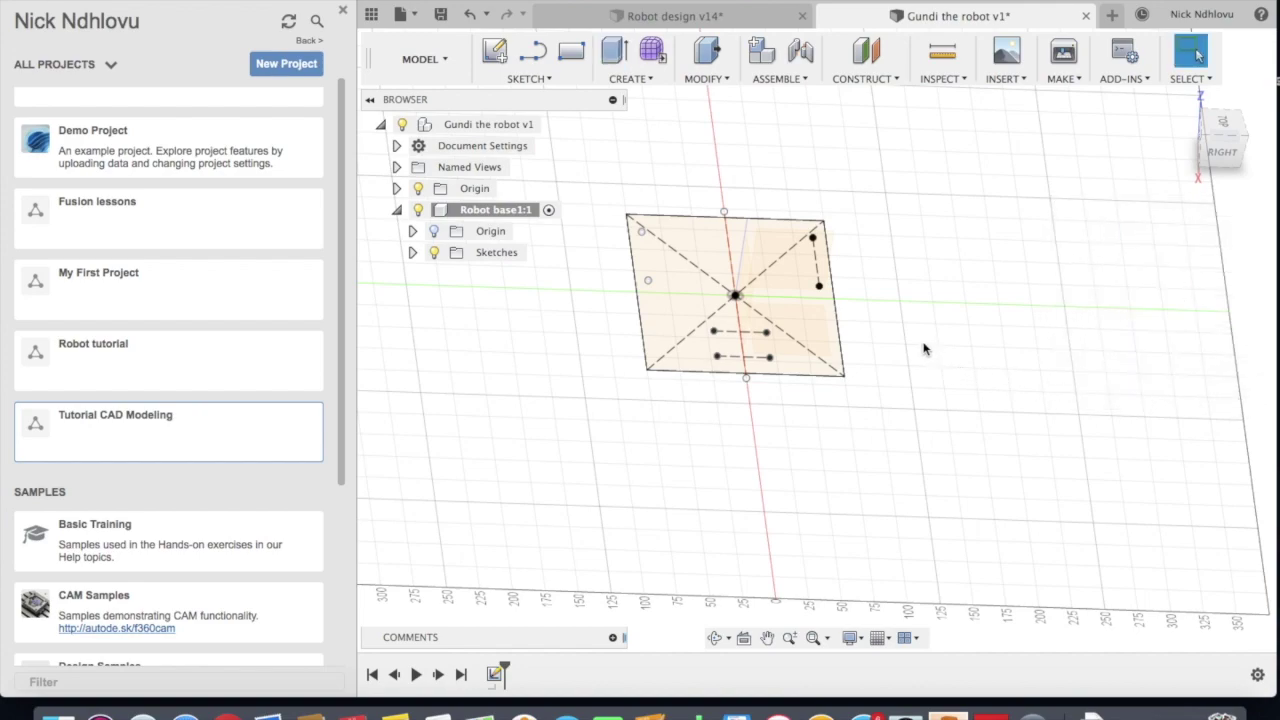
{"action": "key", "text": "s"}
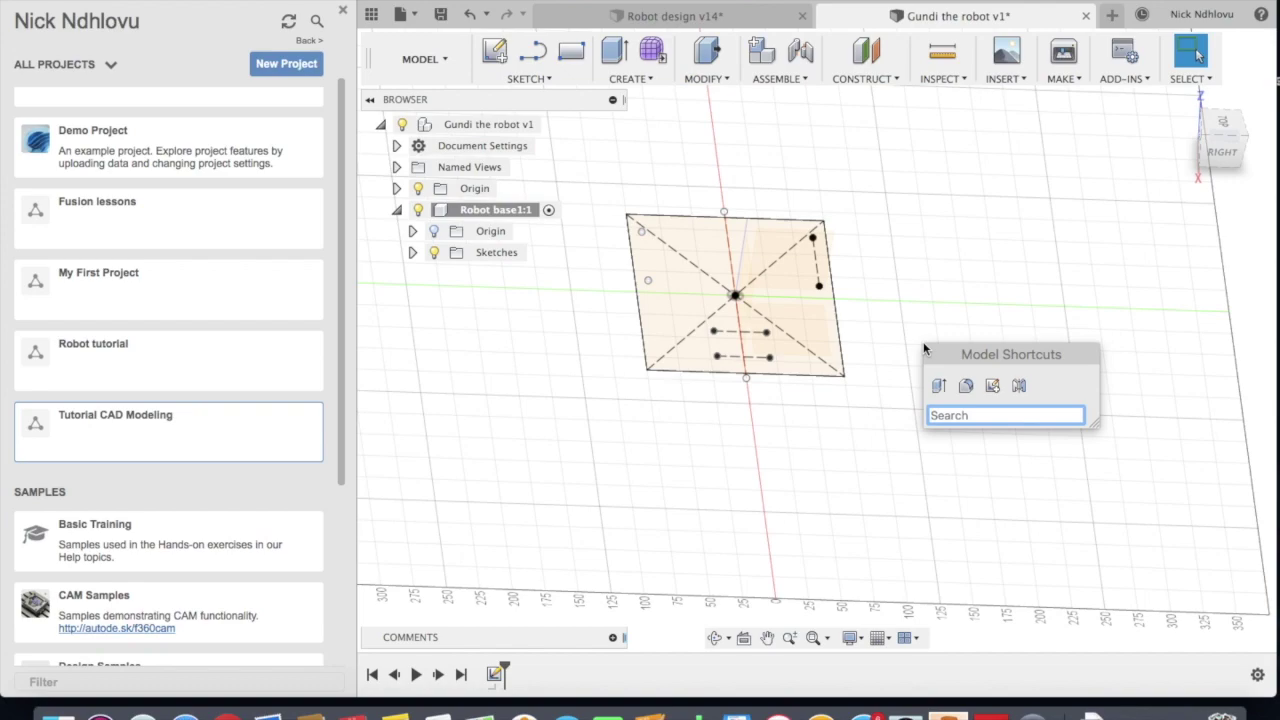
{"action": "type", "text": "e"}
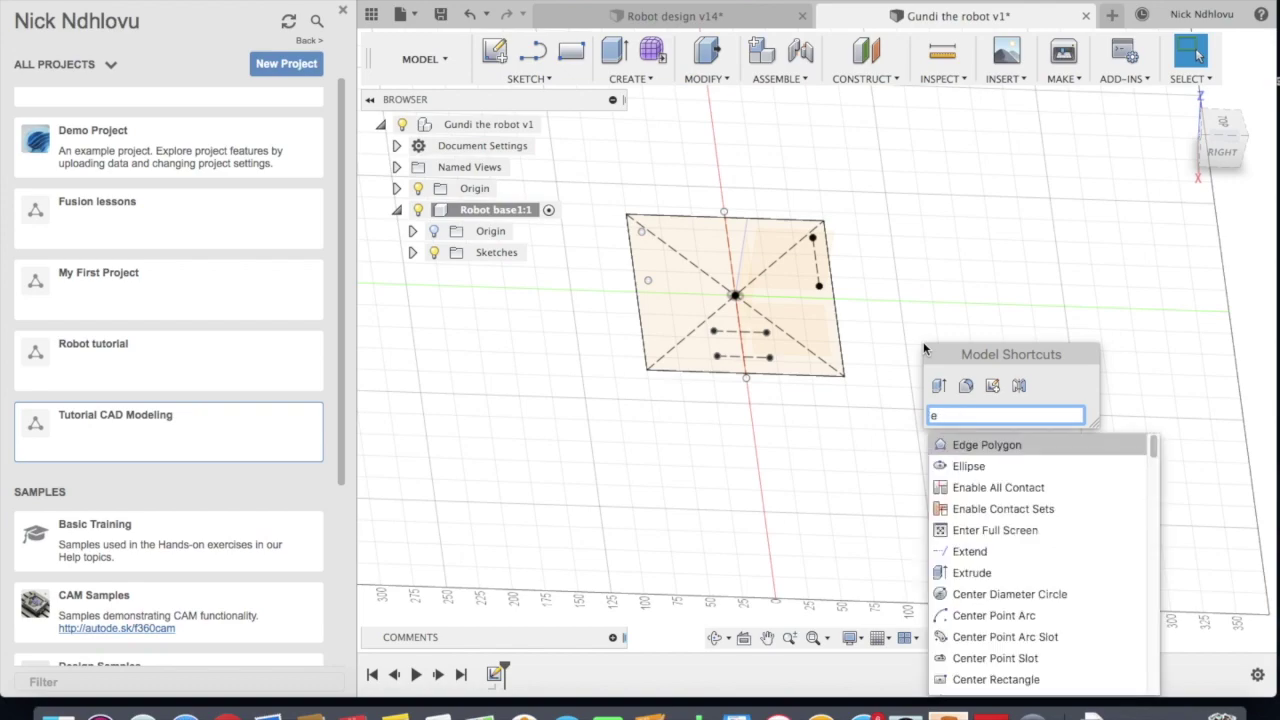
{"action": "type", "text": "x"}
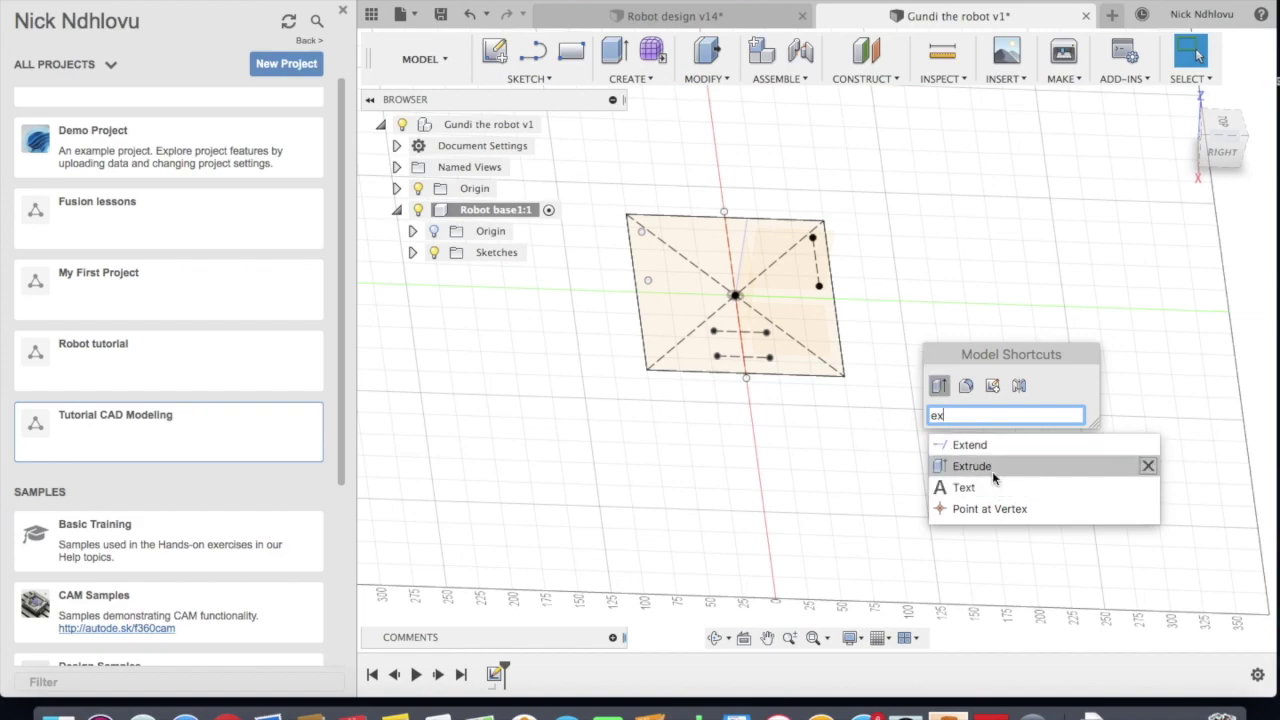
{"action": "left_click", "coordinate": [868, 438]}
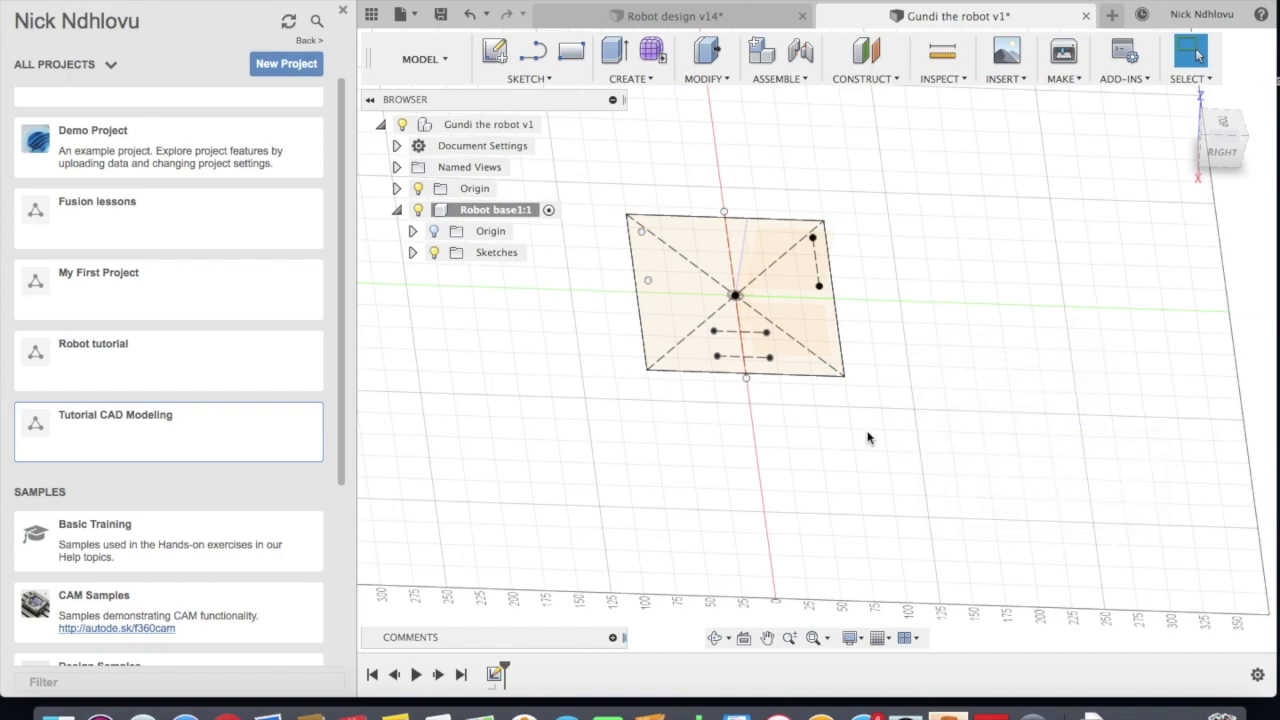
{"action": "key", "text": "q"}
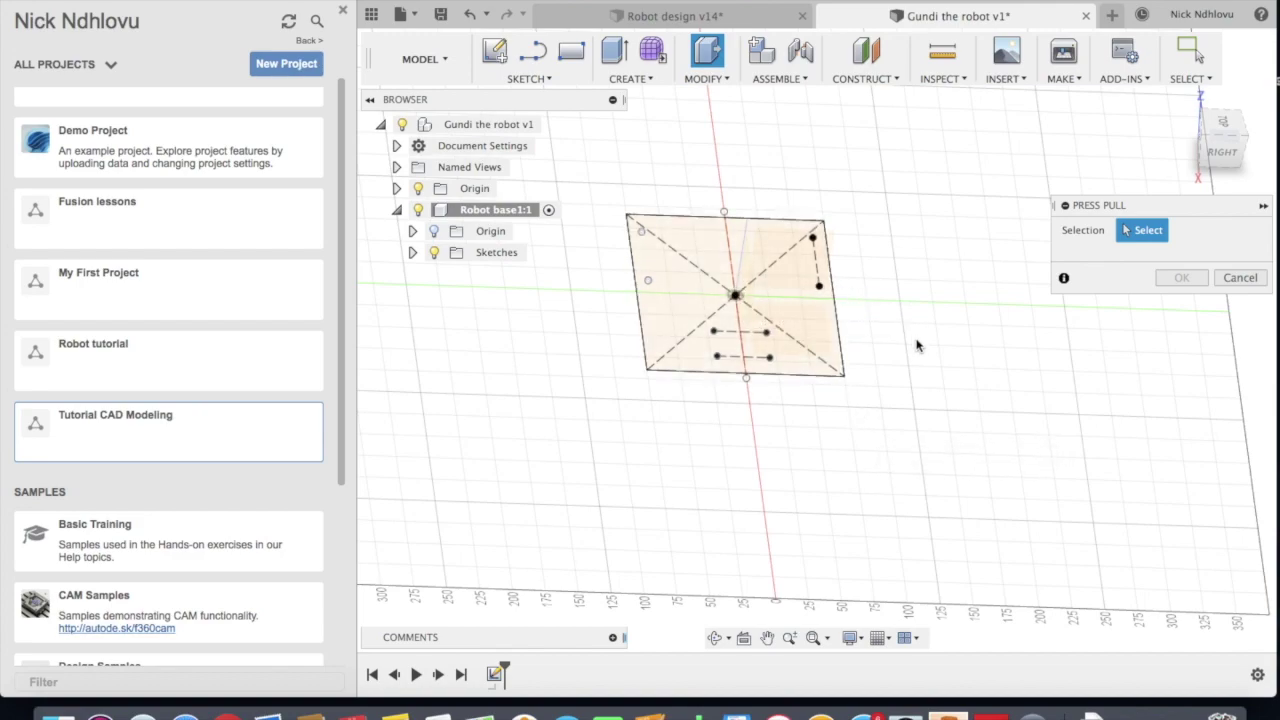
{"action": "left_click", "coordinate": [1240, 277]}
{"action": "scroll", "coordinate": [755, 287], "scroll_direction": "up", "scroll_amount": 5}
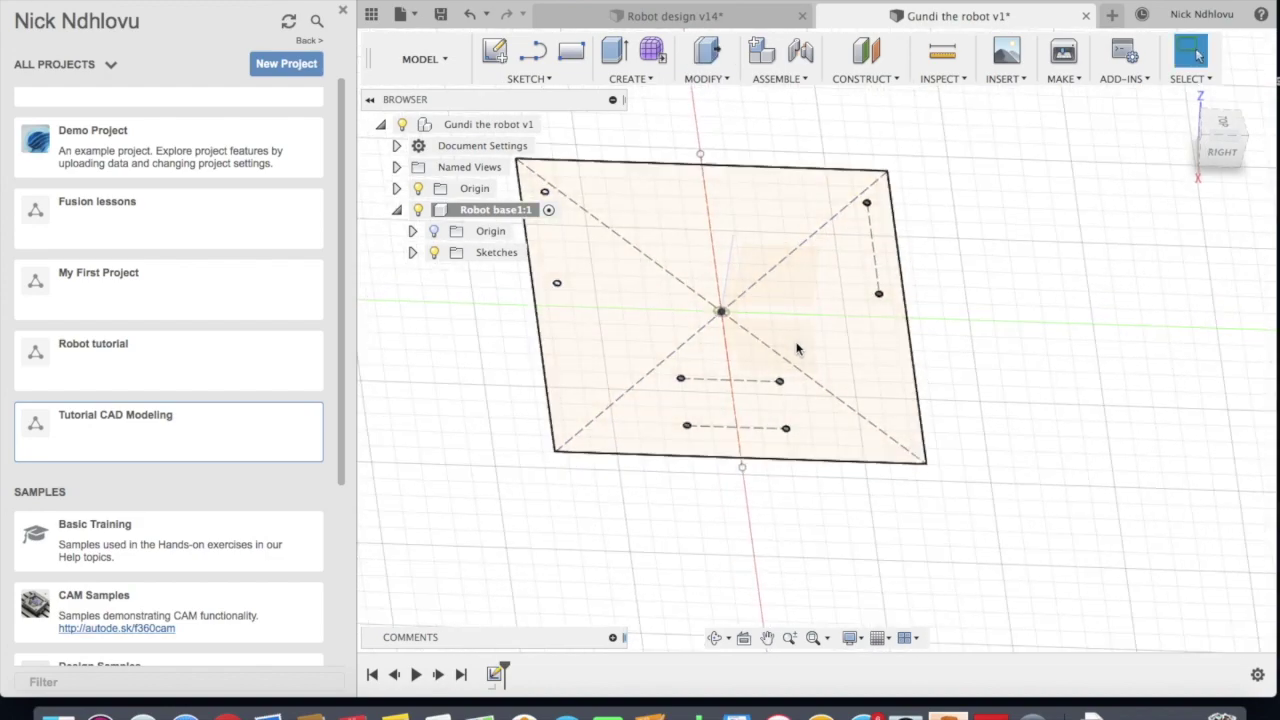
{"action": "scroll", "coordinate": [928, 393], "scroll_direction": "down", "scroll_amount": 3}
{"action": "scroll", "coordinate": [828, 225], "scroll_direction": "up", "scroll_amount": 4}
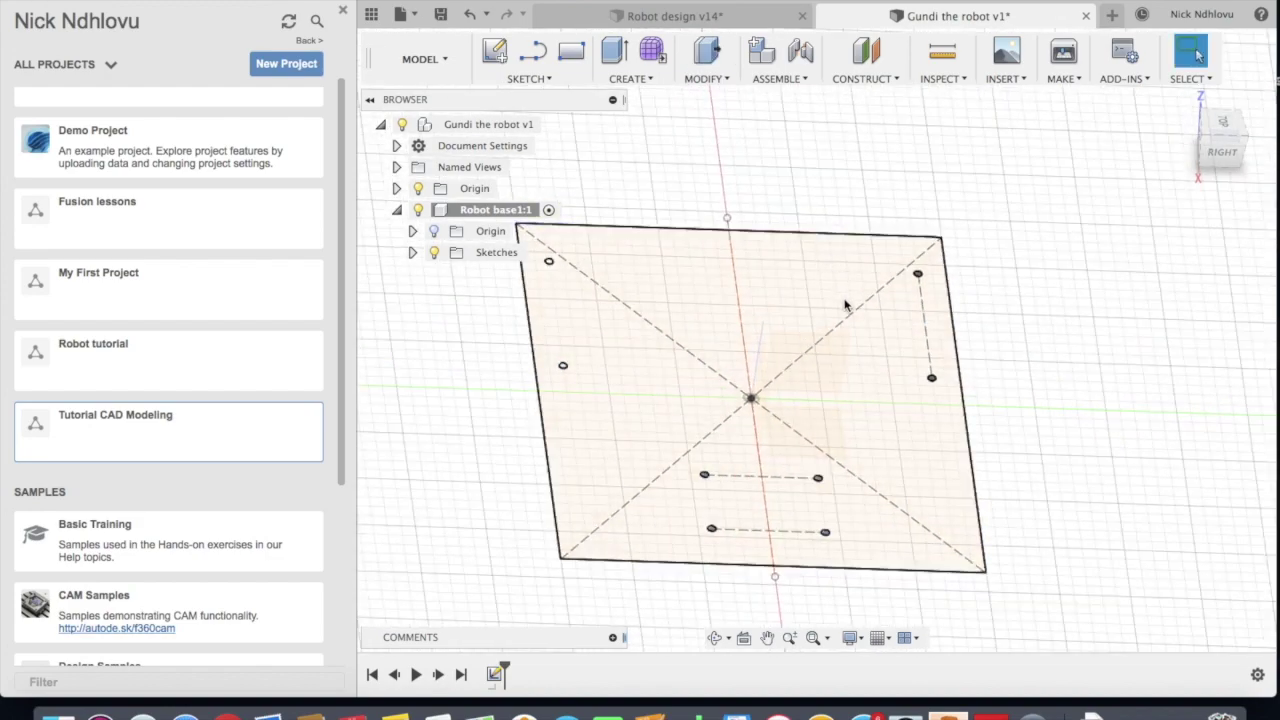
Start a Press Pull extrusion of the base's rectangular profile, leaving out the hole circles
{"action": "mouse_move", "coordinate": [848, 308]}
{"action": "middle_mouse_down", "text": "shift"}
{"action": "mouse_move", "coordinate": [843, 325]}
{"action": "mouse_move", "coordinate": [891, 335]}
{"action": "mouse_move", "coordinate": [912, 310]}
{"action": "middle_mouse_up", "text": "shift"}
{"action": "scroll", "coordinate": [955, 271], "scroll_direction": "up", "scroll_amount": 3}
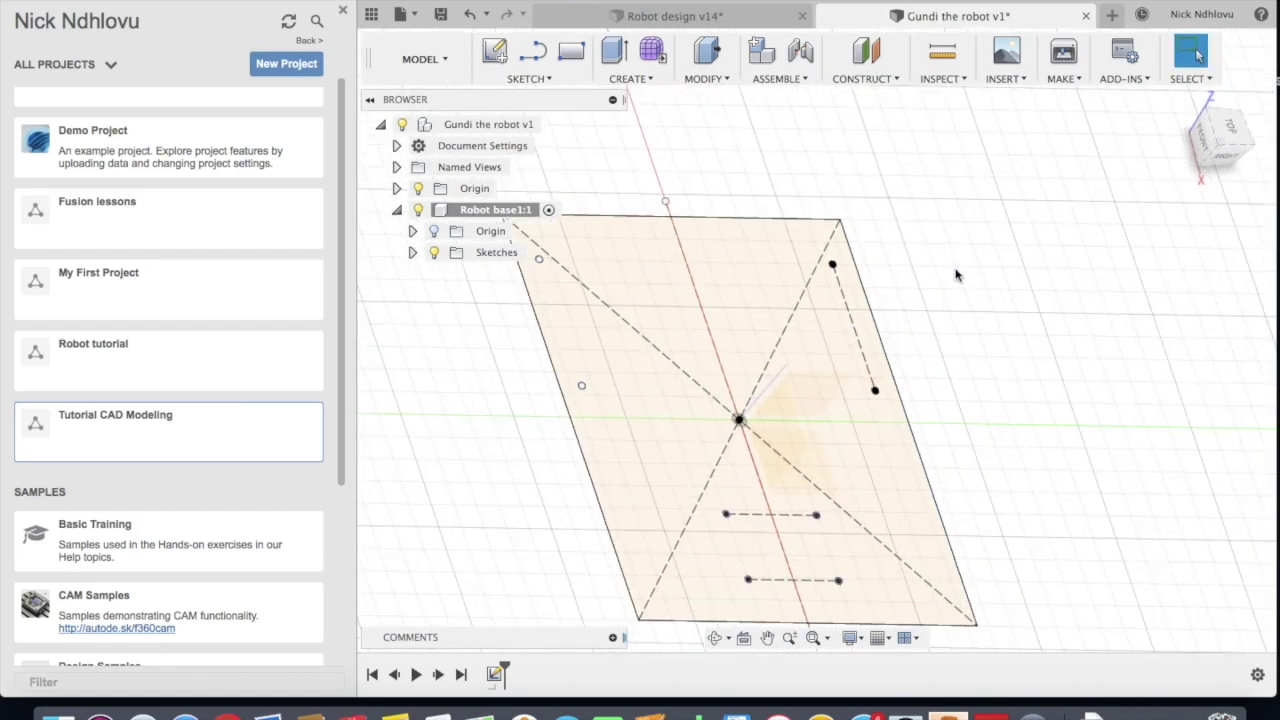
{"action": "scroll", "coordinate": [955, 315], "scroll_direction": "down", "scroll_amount": 3}
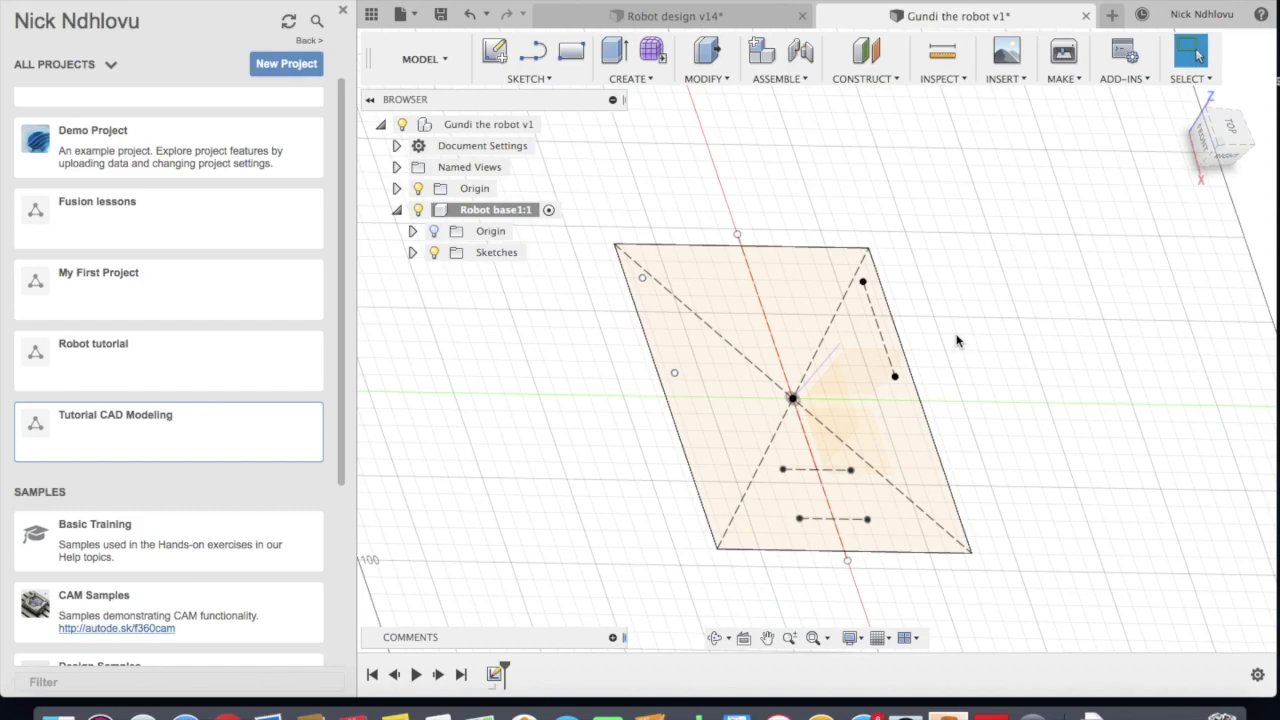
{"action": "key", "text": "q"}
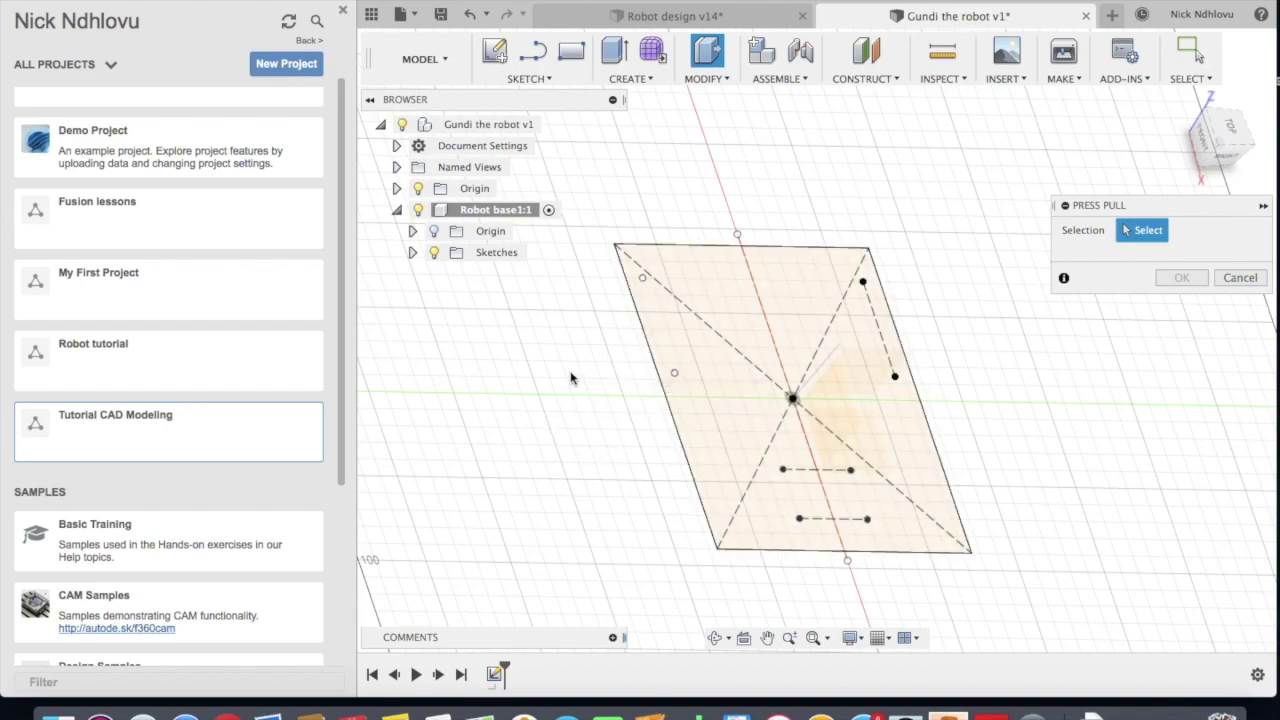
{"action": "left_click", "coordinate": [730, 312]}
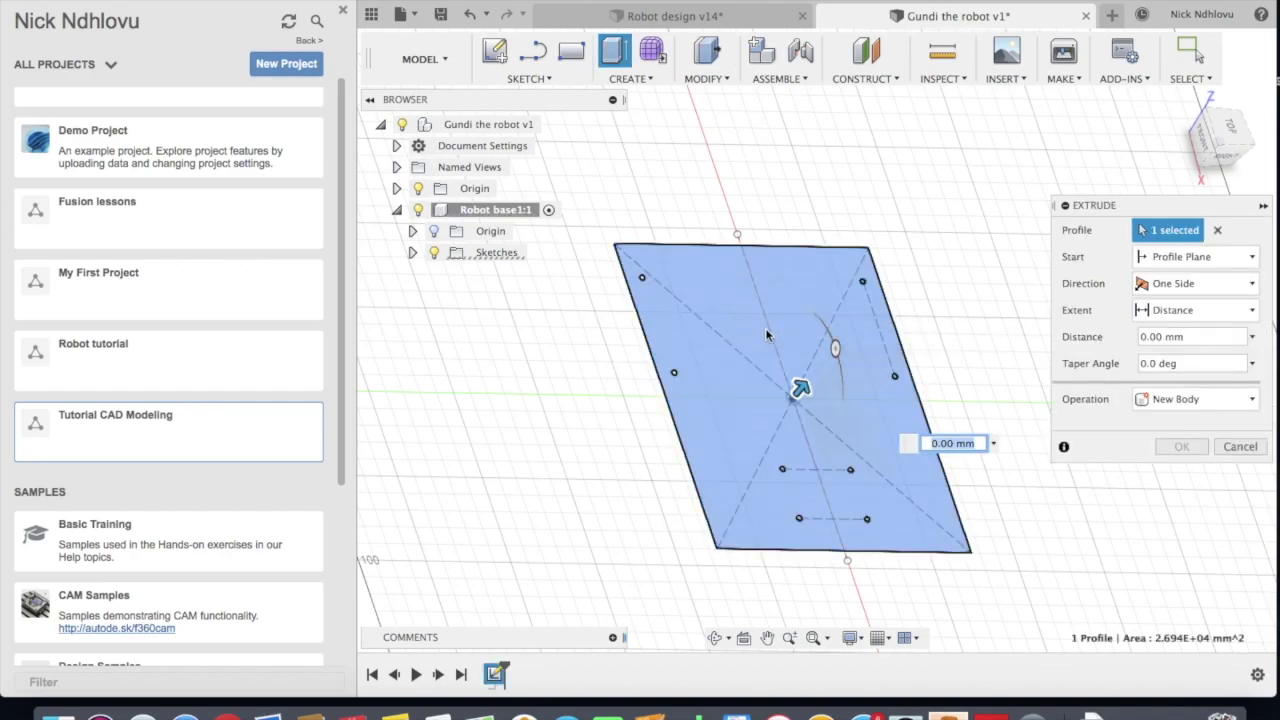
{"action": "middle_click_drag", "start_coordinate": [778, 350], "coordinate": [868, 372], "text": "shift"}
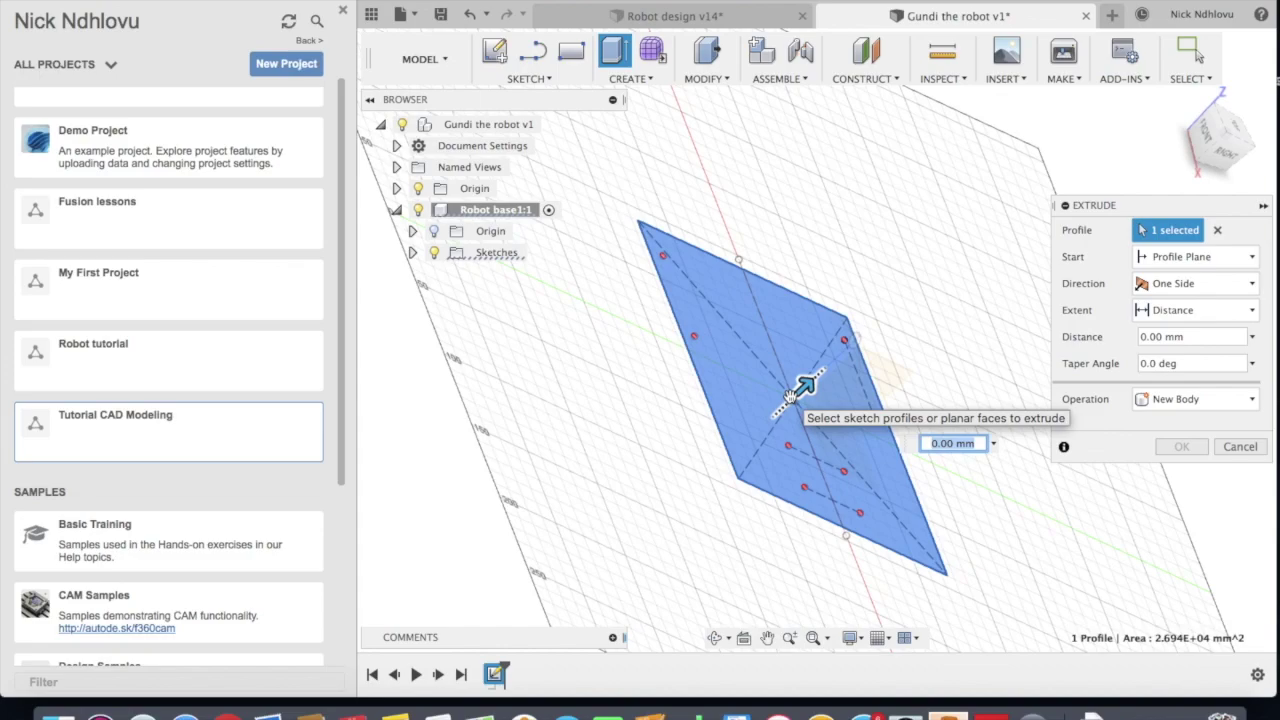
Try one-sided extrusion distances of 40 mm, -30 mm and 10 mm on the base profile
{"action": "left_click_drag", "start_coordinate": [805, 385], "coordinate": [845, 348]}
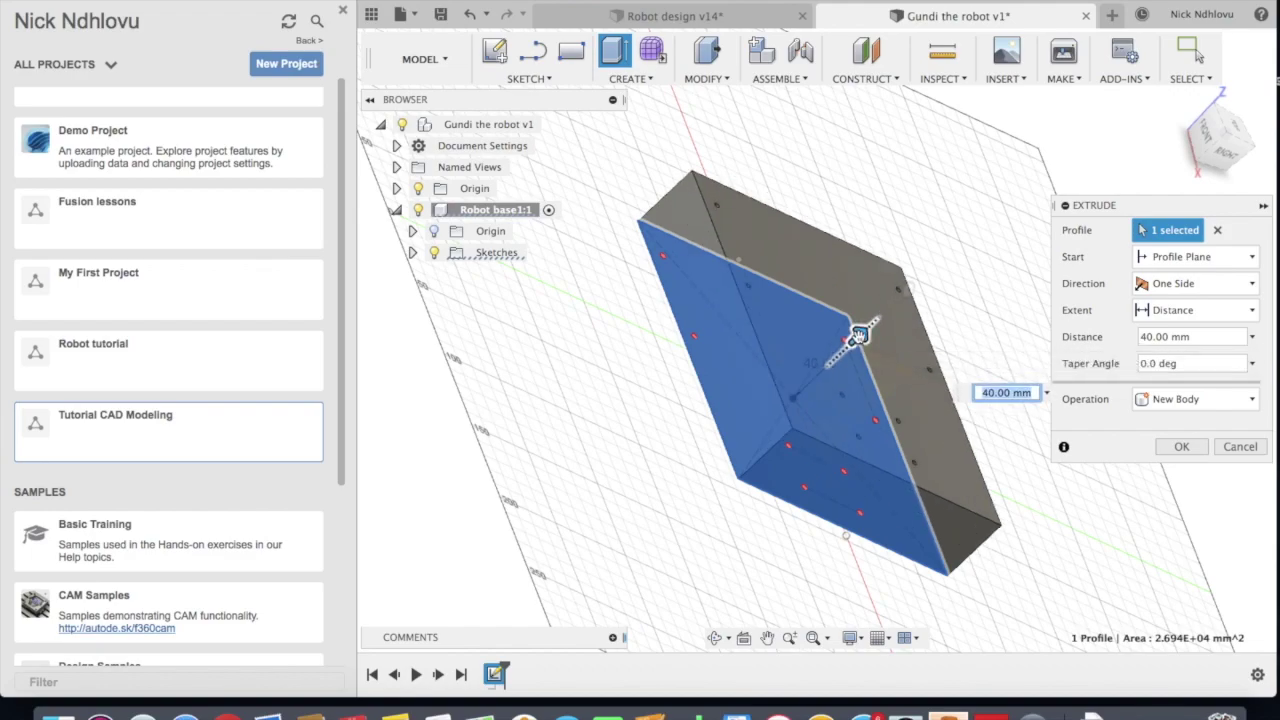
{"action": "left_click_drag", "start_coordinate": [858, 335], "coordinate": [767, 418]}
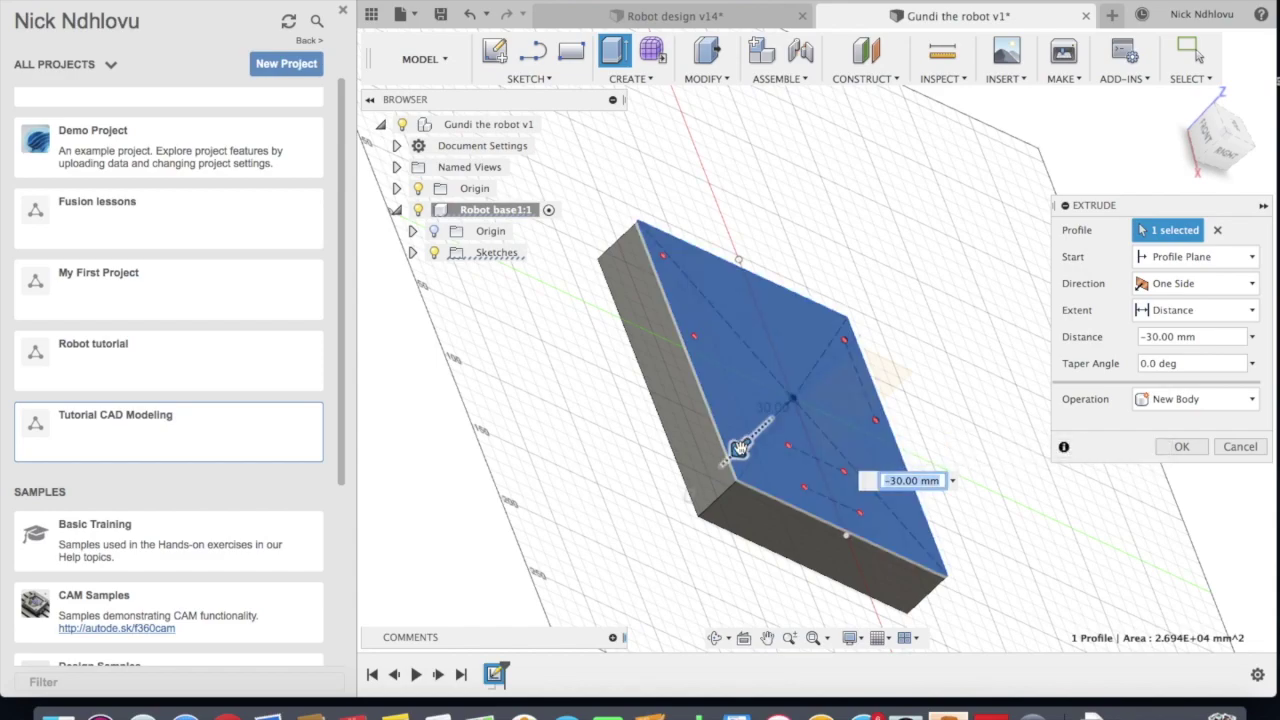
{"action": "left_click_drag", "start_coordinate": [737, 447], "coordinate": [794, 400]}
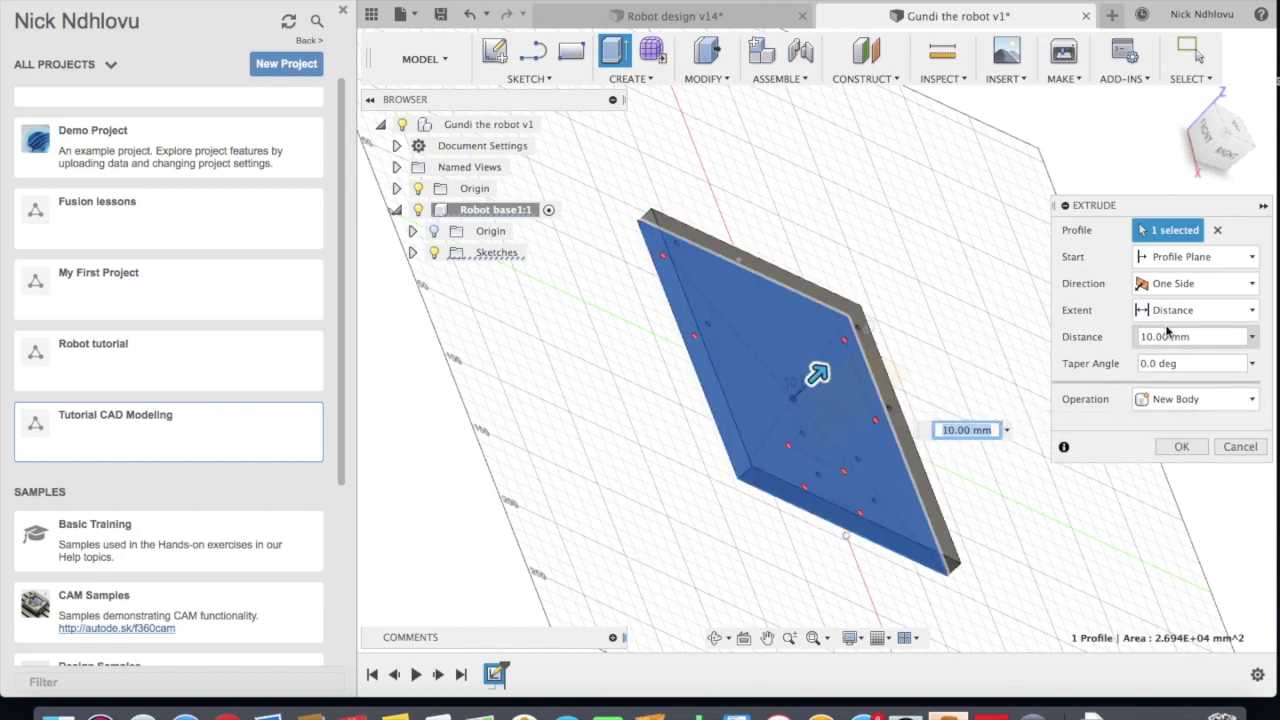
Try a two-sided extrusion of the base, stretching the first side to 30 mm and bringing it back to 0 mm
{"action": "left_click", "coordinate": [1254, 285]}
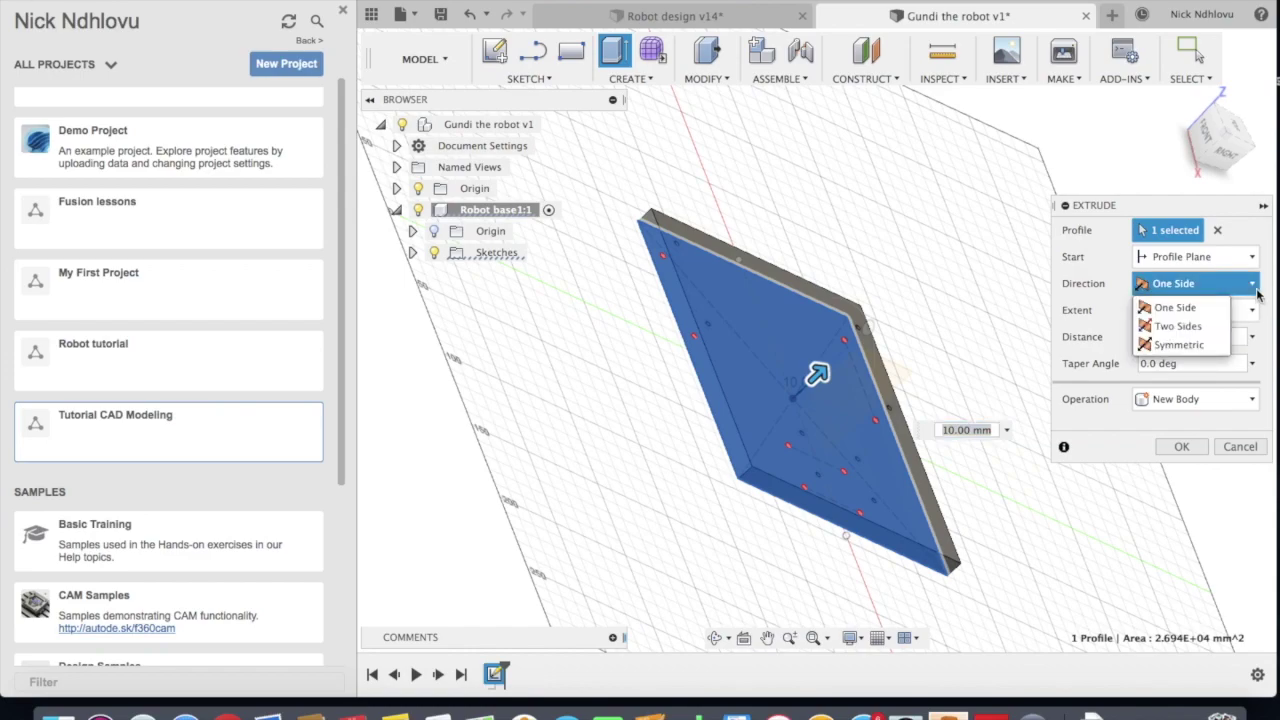
{"action": "left_click", "coordinate": [1204, 334]}
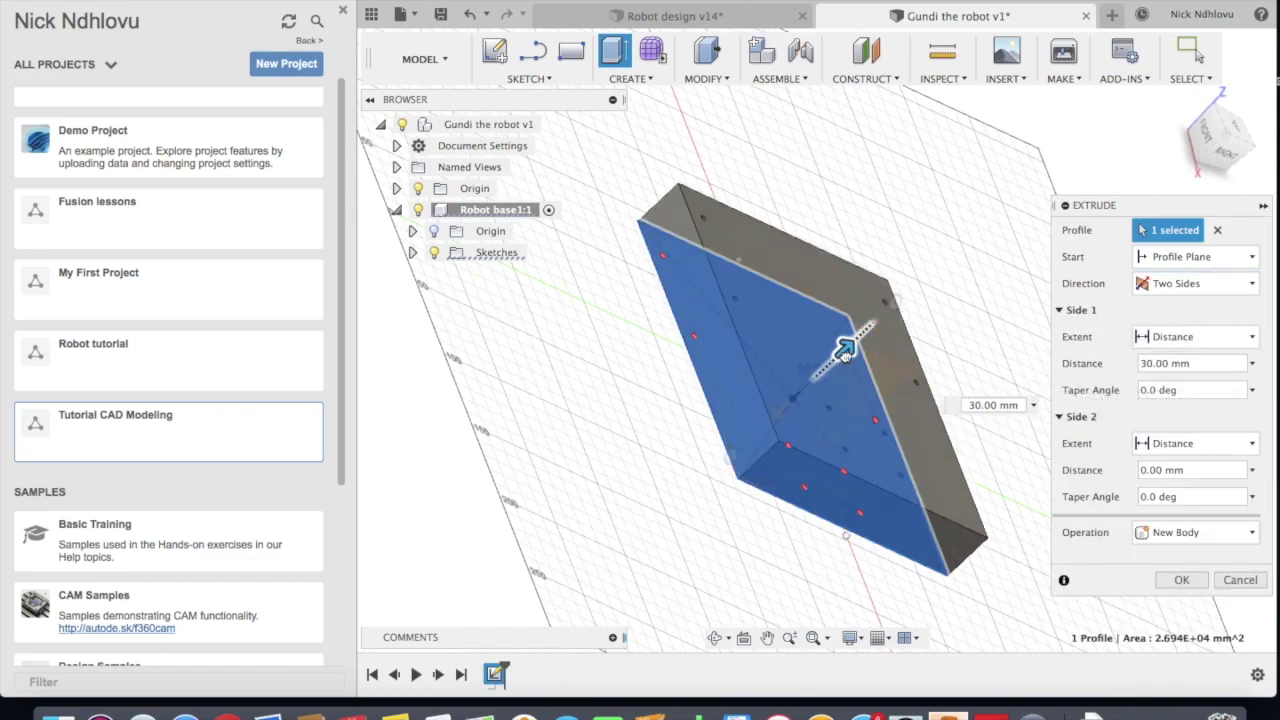
{"action": "left_click_drag", "start_coordinate": [818, 374], "coordinate": [814, 386]}
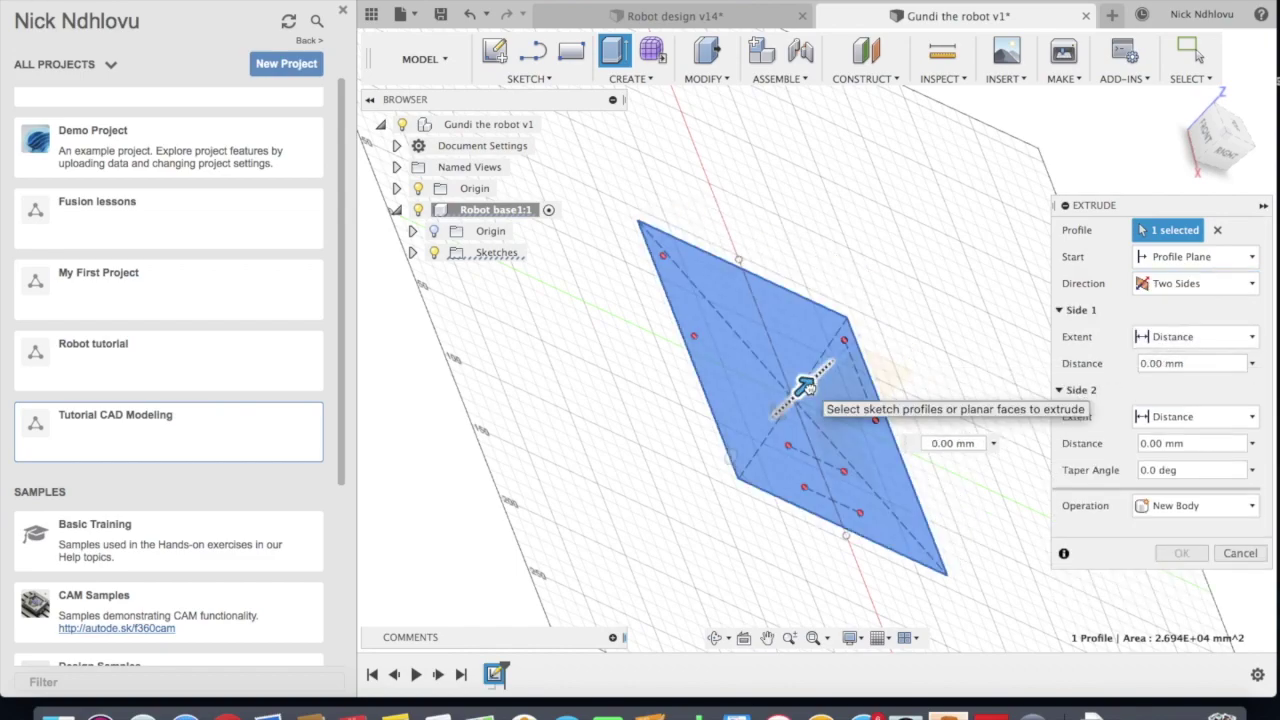
Extrude the base profile 2 mm in the One Side direction as a new body
{"action": "left_click", "coordinate": [1205, 284]}
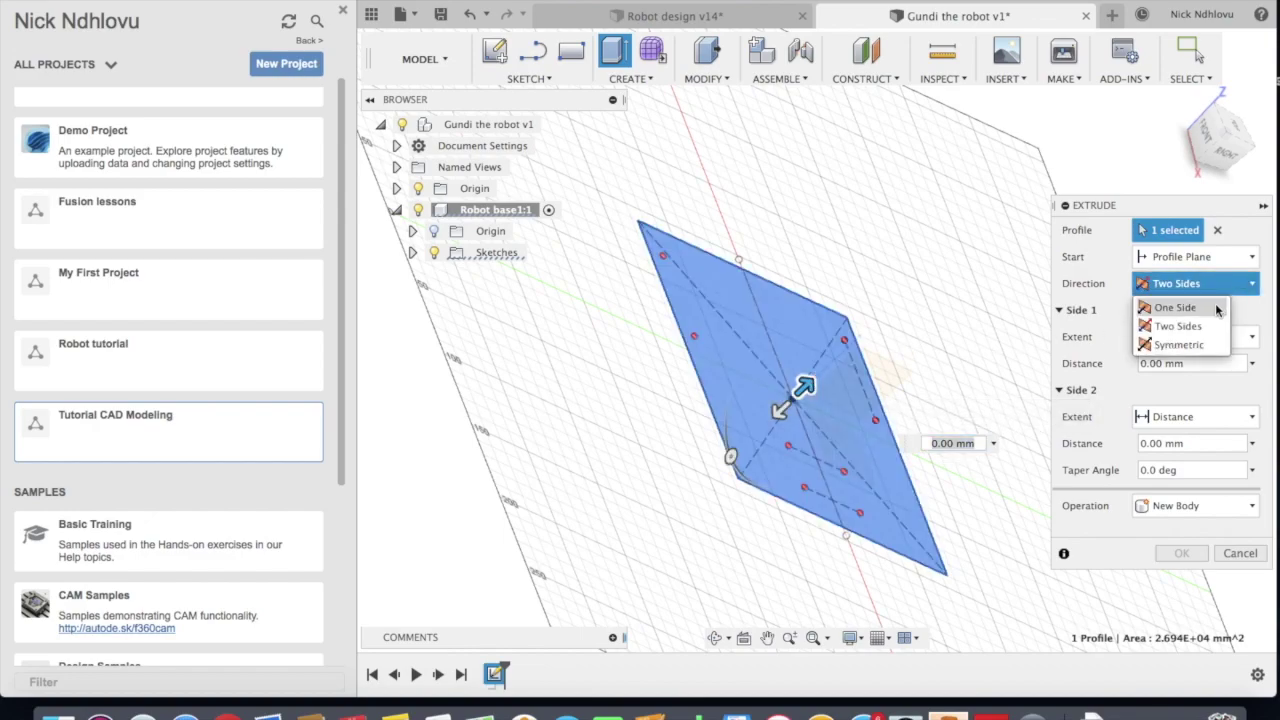
{"action": "left_click", "coordinate": [1175, 303]}
{"action": "left_click", "coordinate": [1159, 337]}
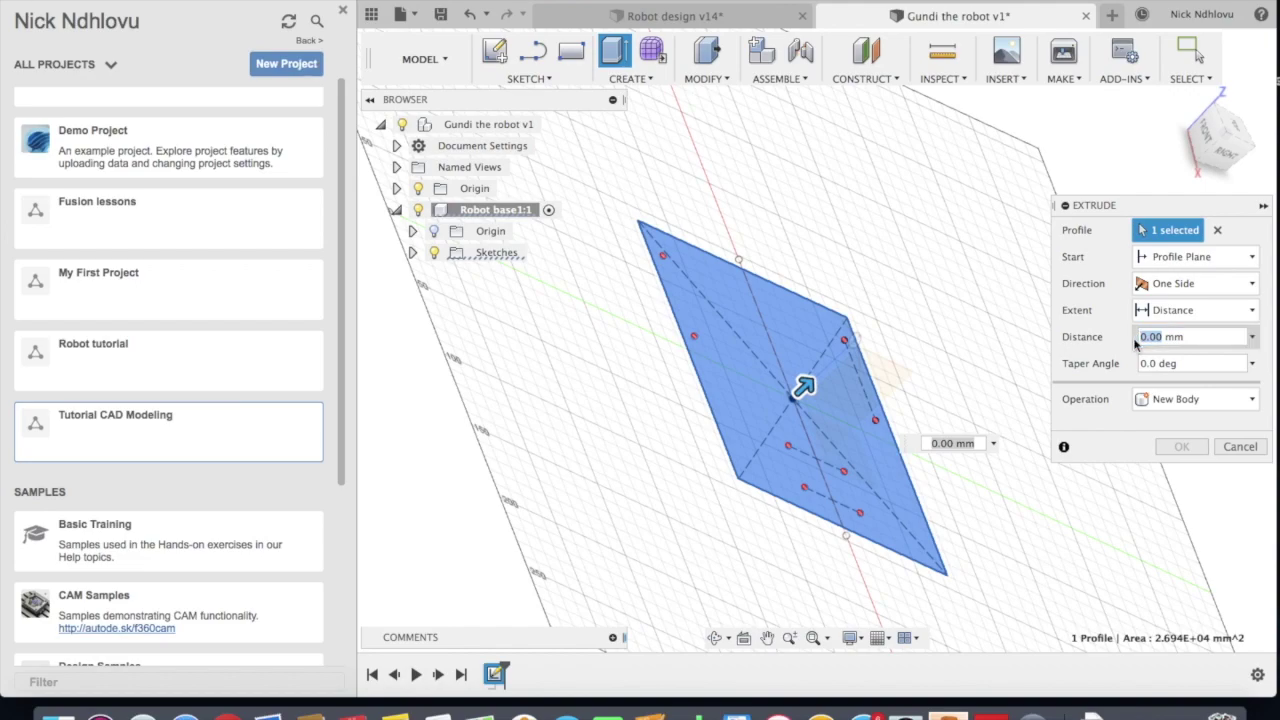
{"action": "type", "text": "2"}
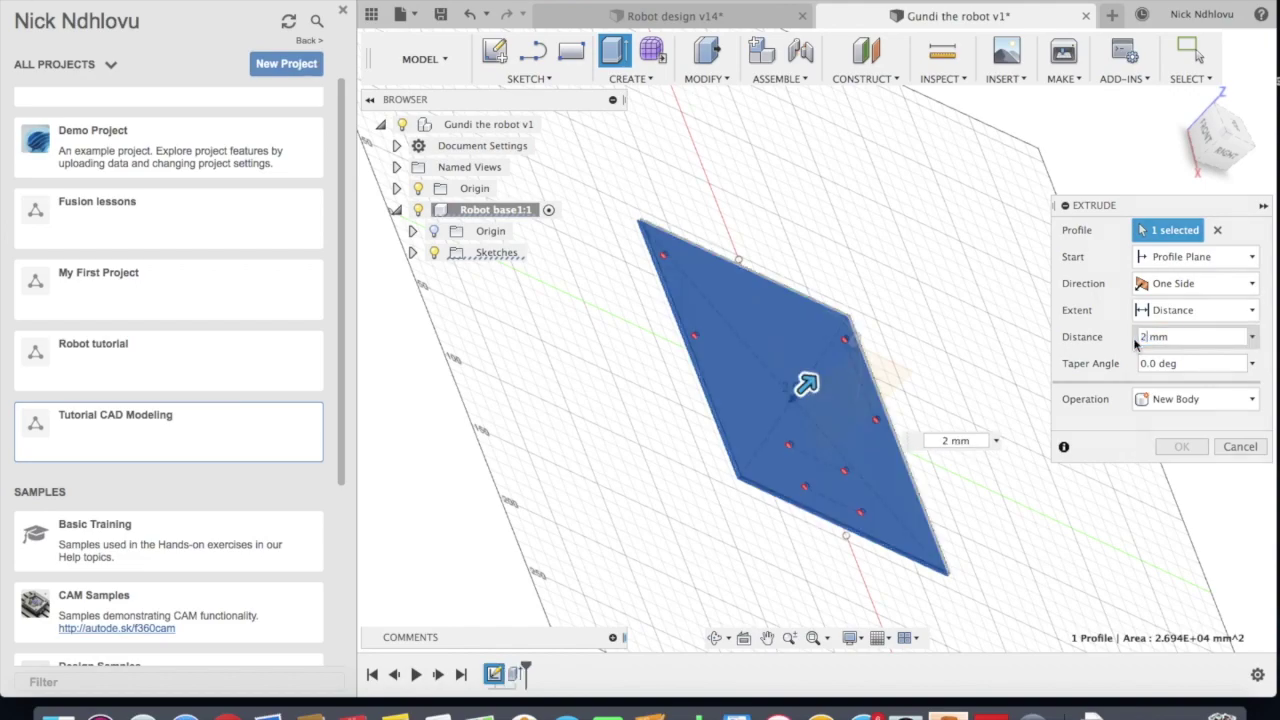
{"action": "key", "text": "Return"}
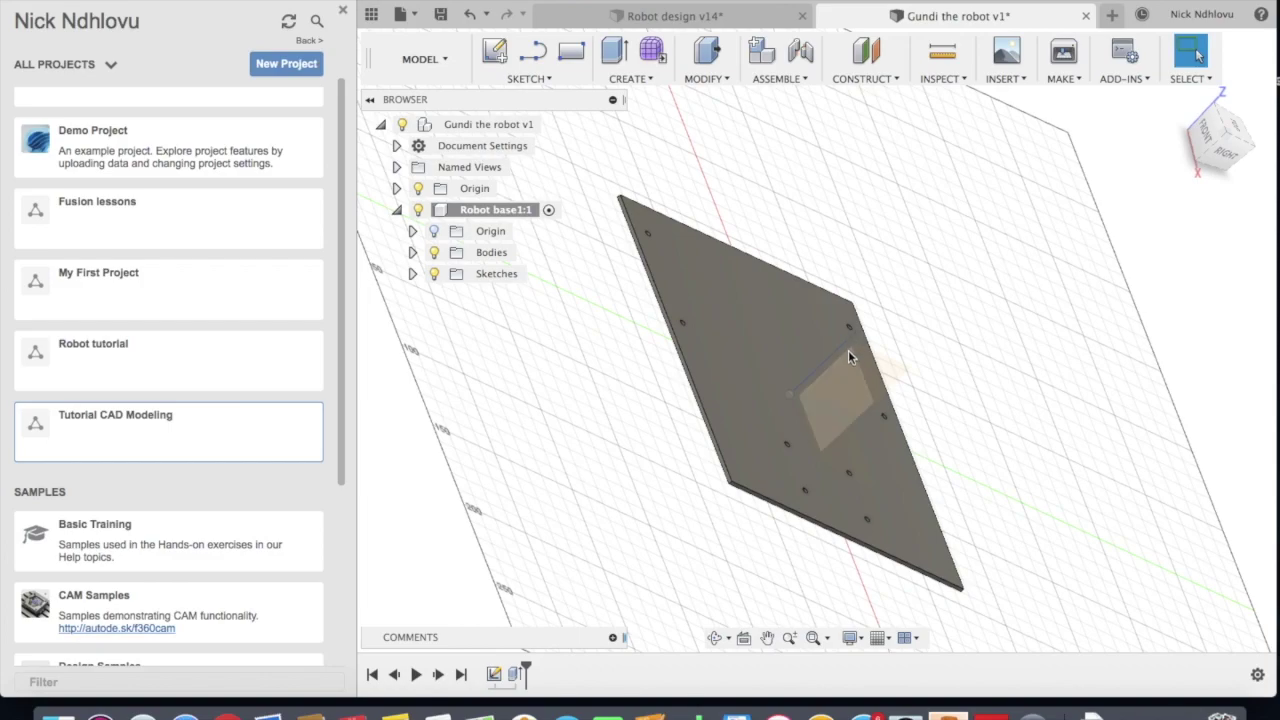
Reopen the extruded plate's sketch from the design history to review its dimensions, and finish the sketch again
{"action": "left_click", "coordinate": [716, 641]}
{"action": "left_click_drag", "start_coordinate": [812, 500], "coordinate": [845, 468]}
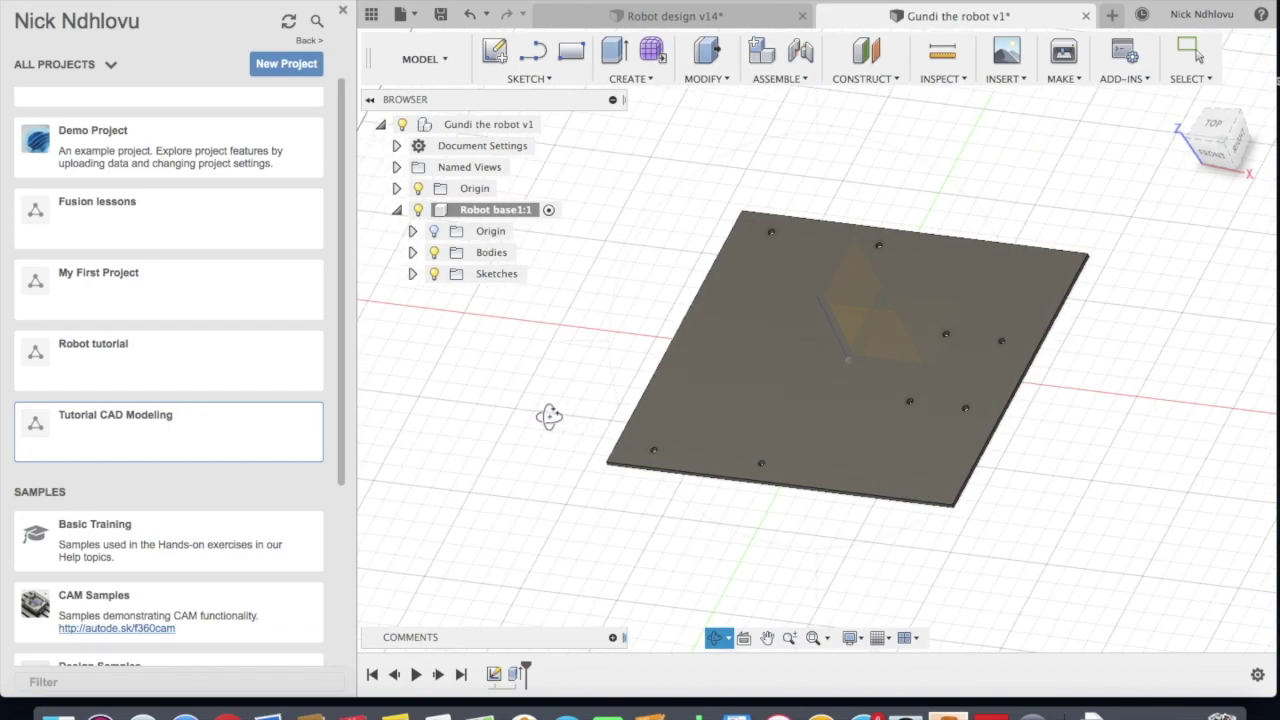
{"action": "key", "text": "Escape"}
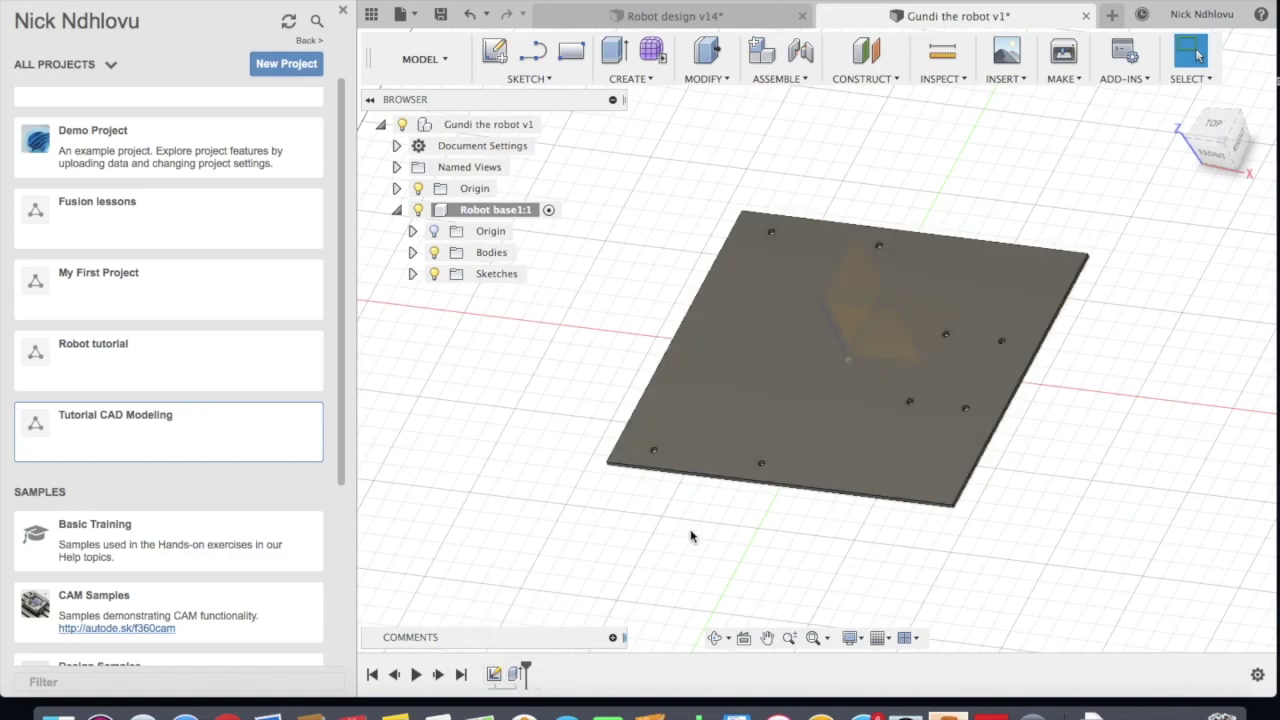
{"action": "scroll", "coordinate": [808, 323], "scroll_direction": "down", "scroll_amount": 2}
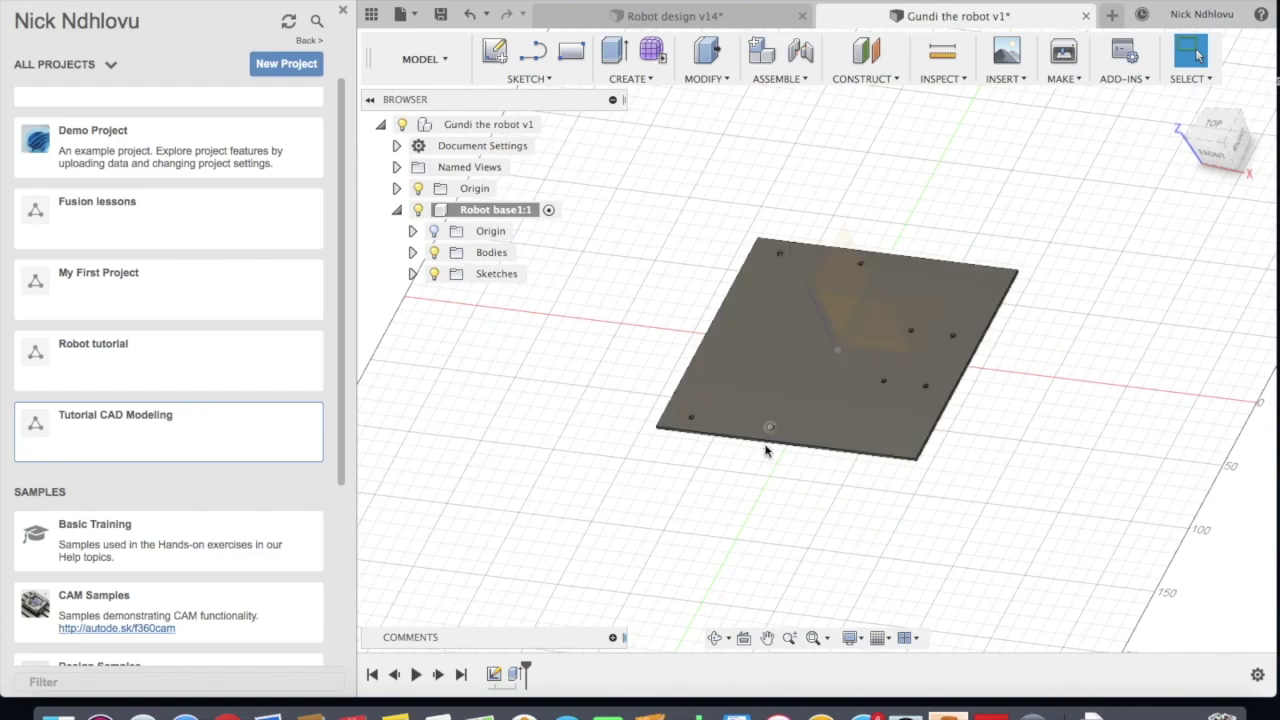
{"action": "left_click", "coordinate": [497, 675]}
{"action": "right_click", "coordinate": [498, 676]}
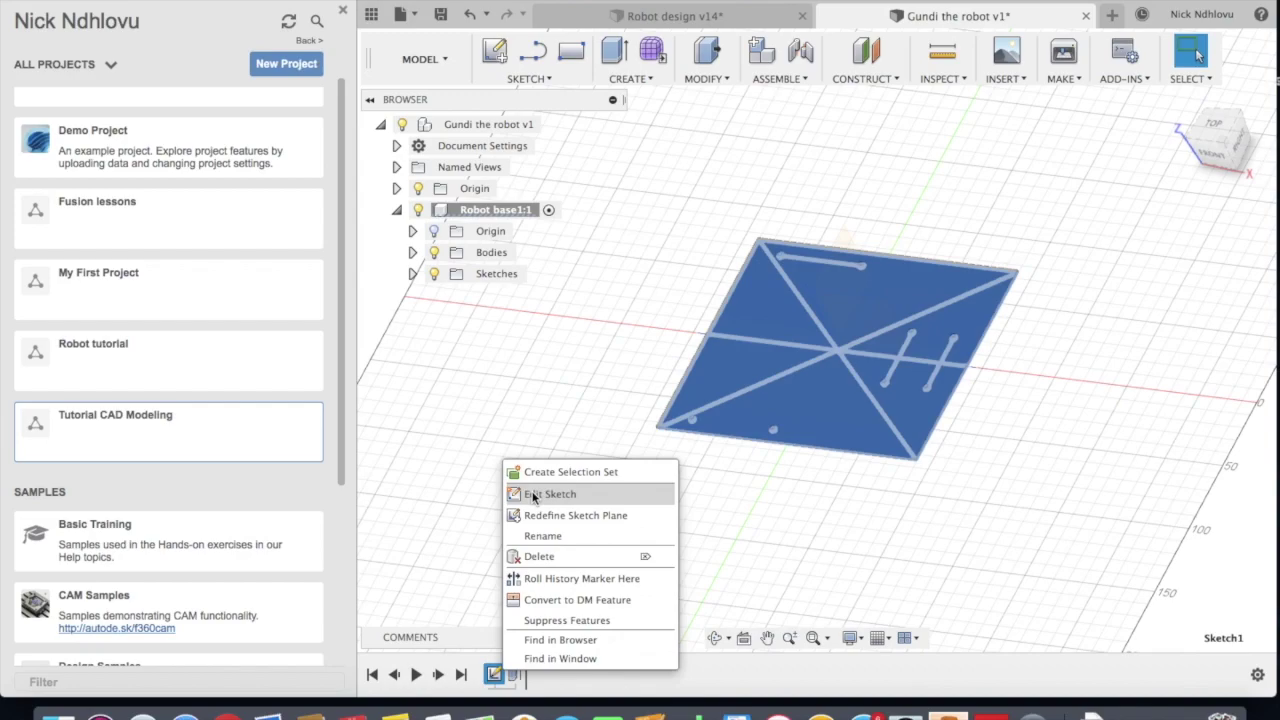
{"action": "left_click", "coordinate": [540, 494]}
{"action": "scroll", "coordinate": [930, 266], "scroll_direction": "up", "scroll_amount": 4}
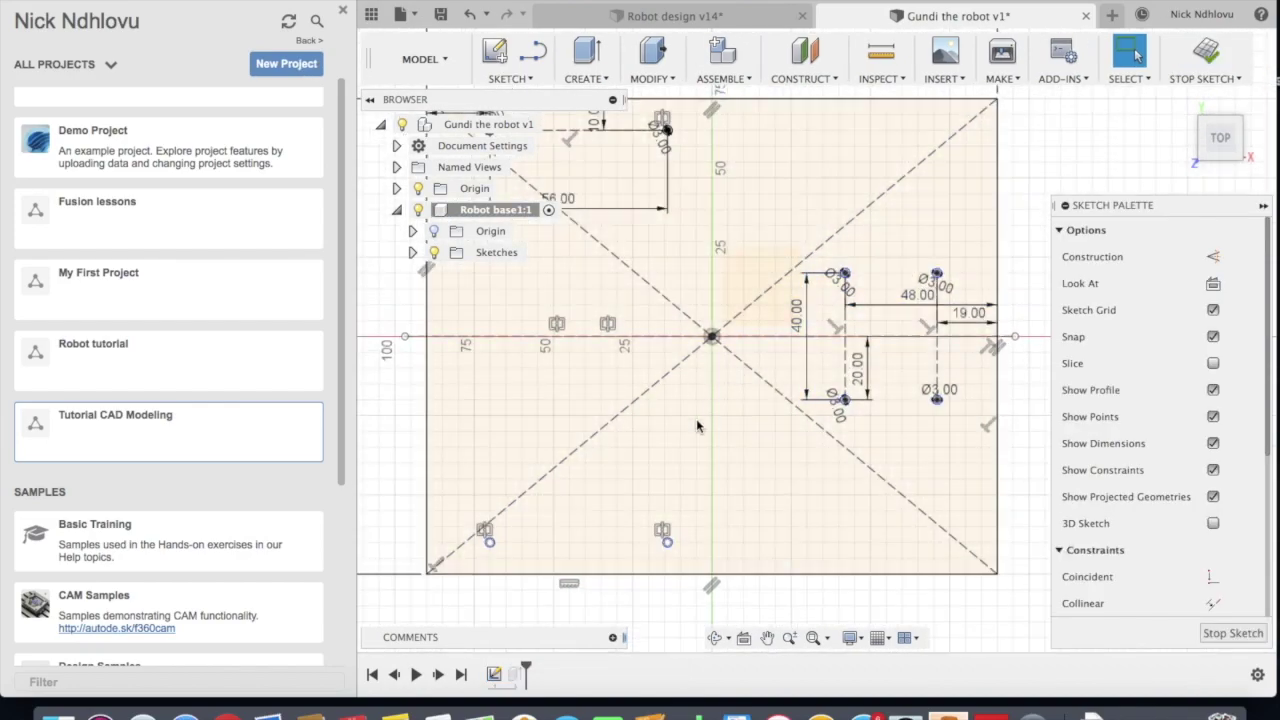
{"action": "left_click", "coordinate": [1206, 58]}
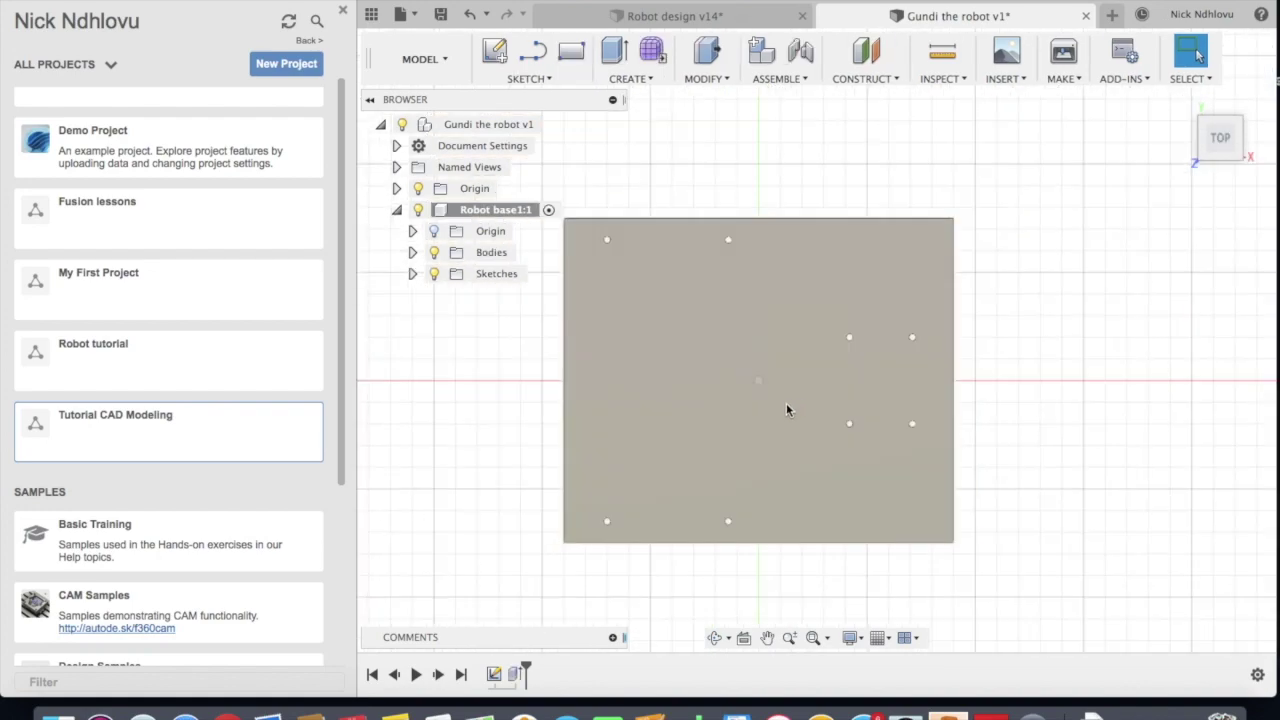
View the editing options available for the plate's extrusion in the design history, and dismiss them
{"action": "right_click", "coordinate": [515, 675]}
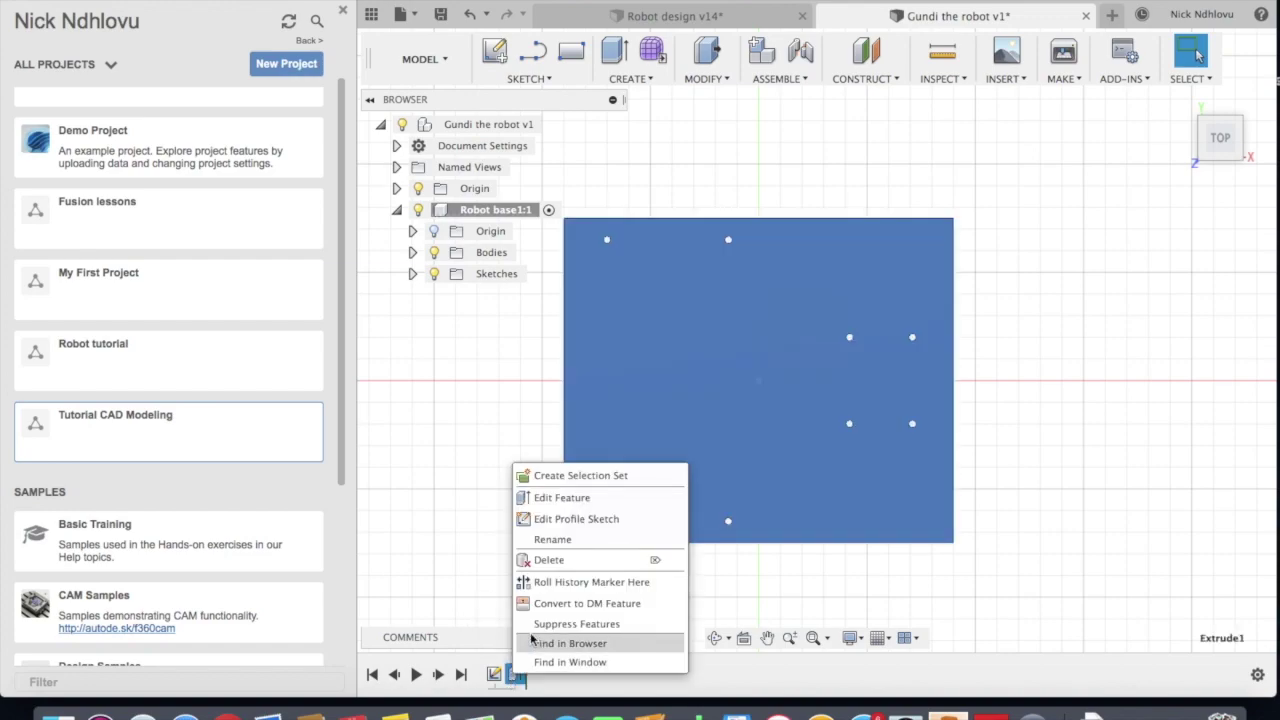
{"action": "left_click", "coordinate": [415, 450]}
{"action": "left_click", "coordinate": [431, 453]}
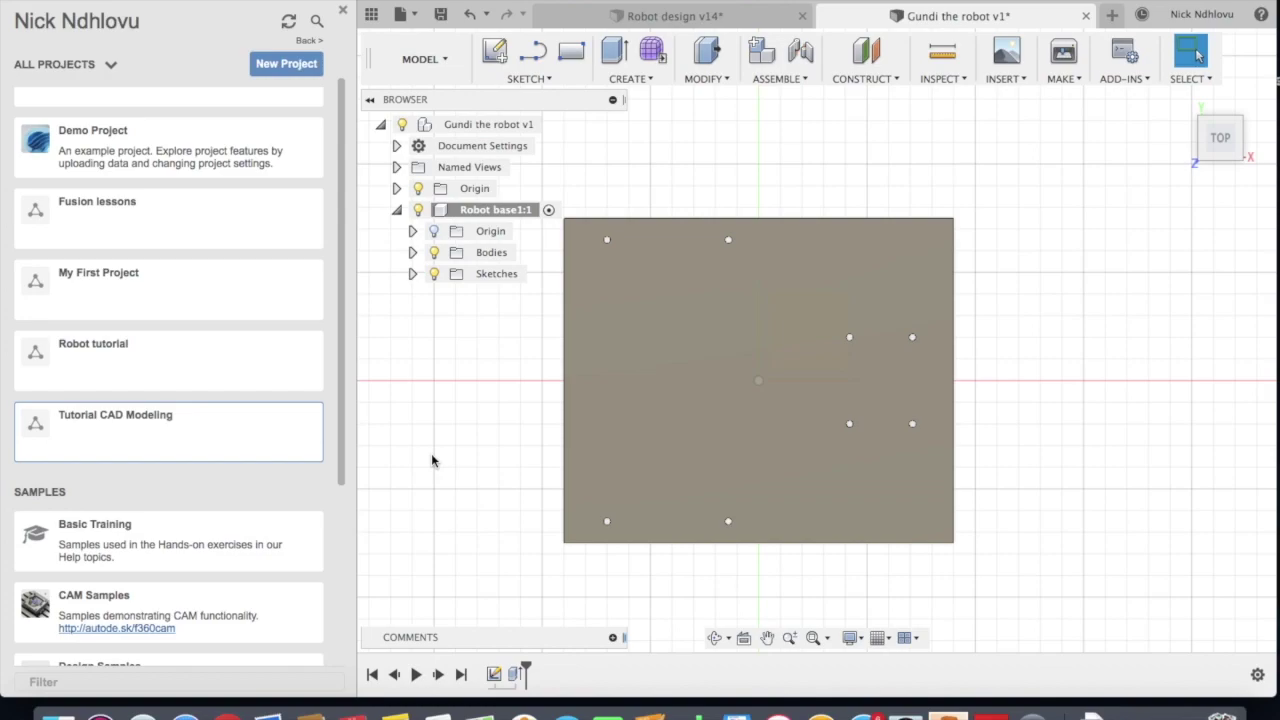